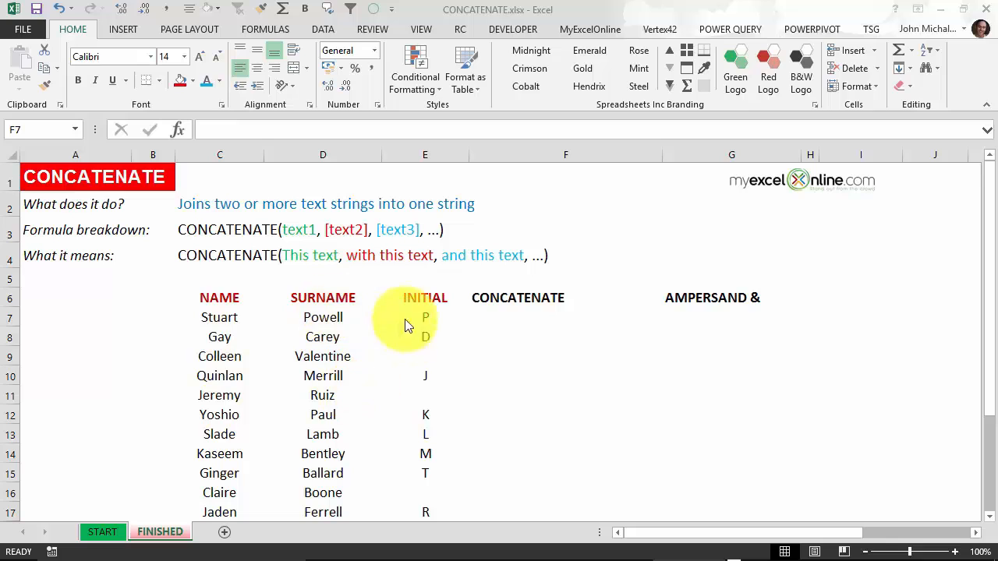
- Enter the formula =CONCATENATE(D7,", ",C7," ",E7) in F7 to join the surname, name and initial
left_click(498, 315)
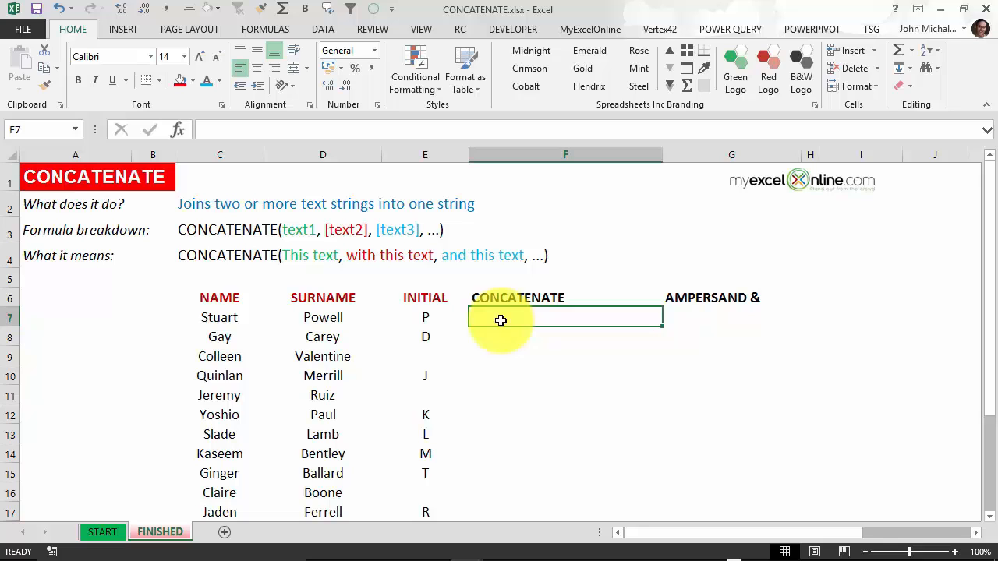
type("=CONC")
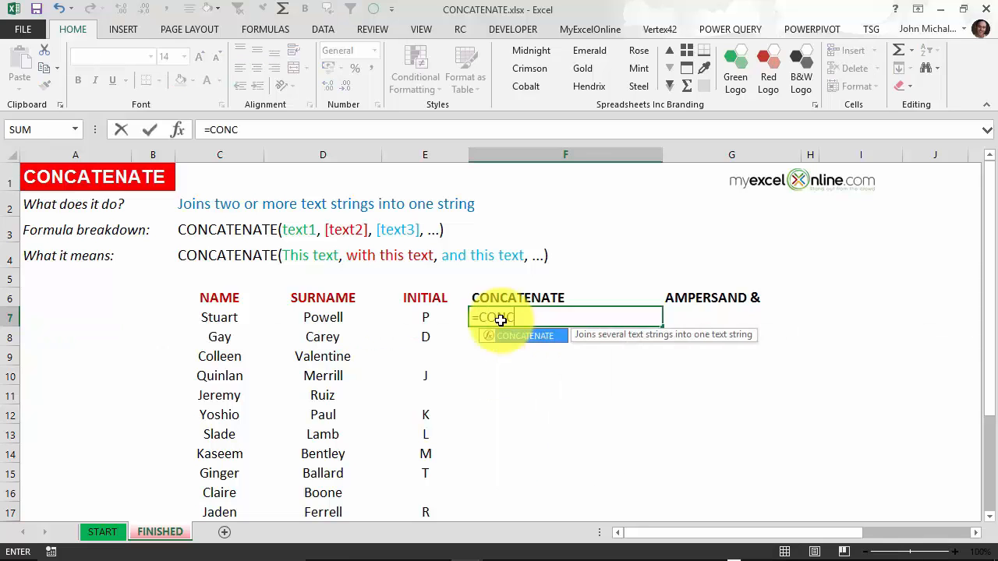
type("A")
key("Tab")
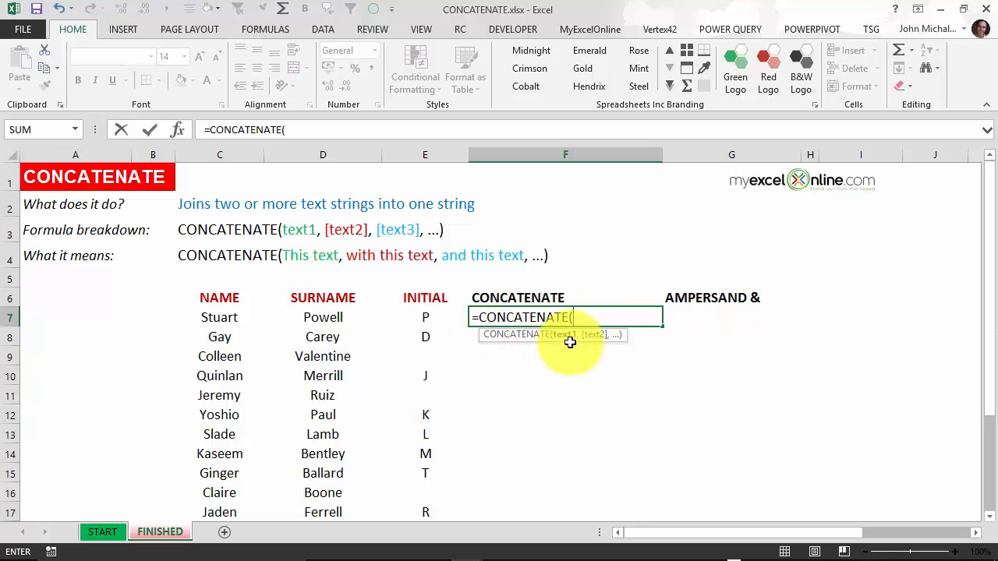
left_click(315, 317)
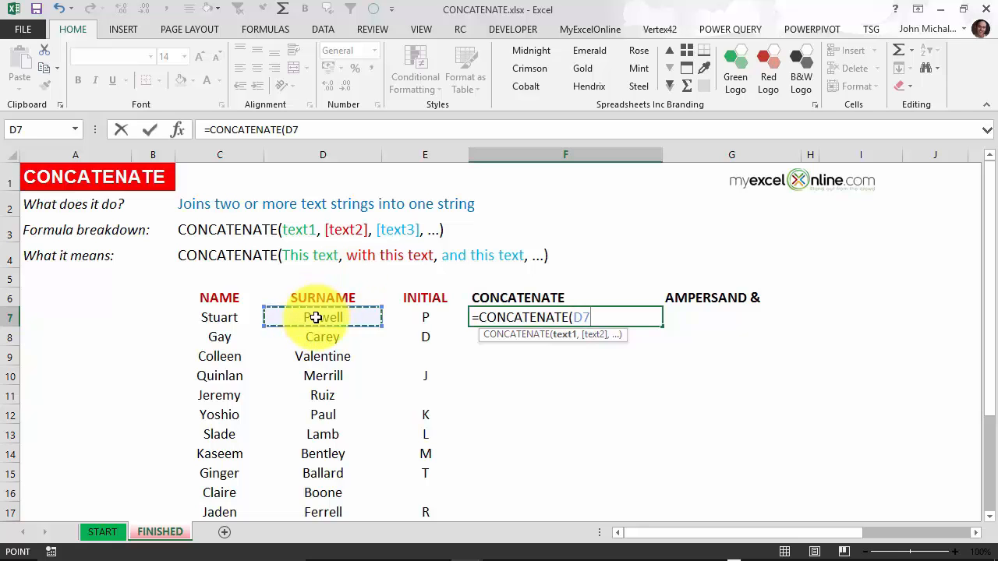
type(",")
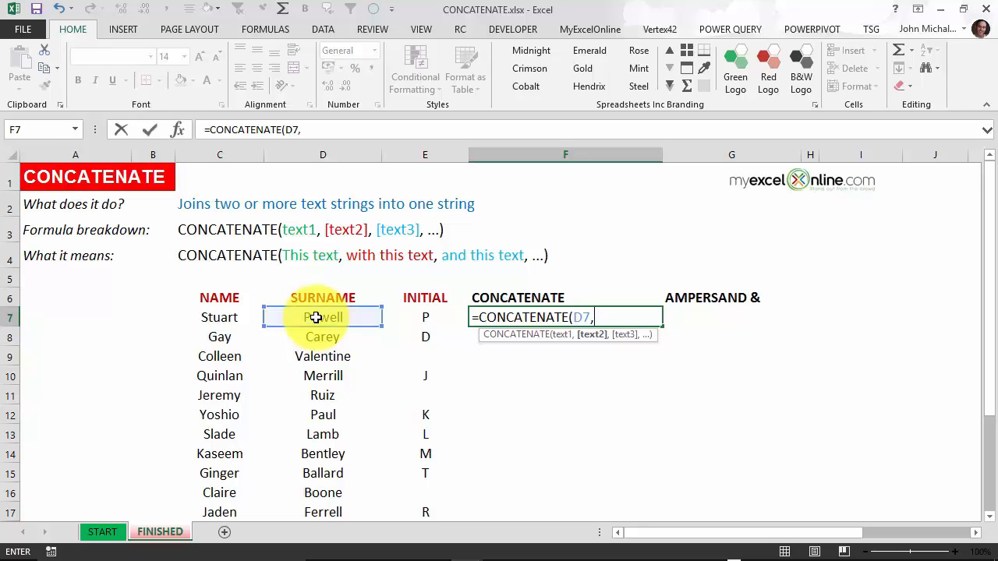
type("\", \",")
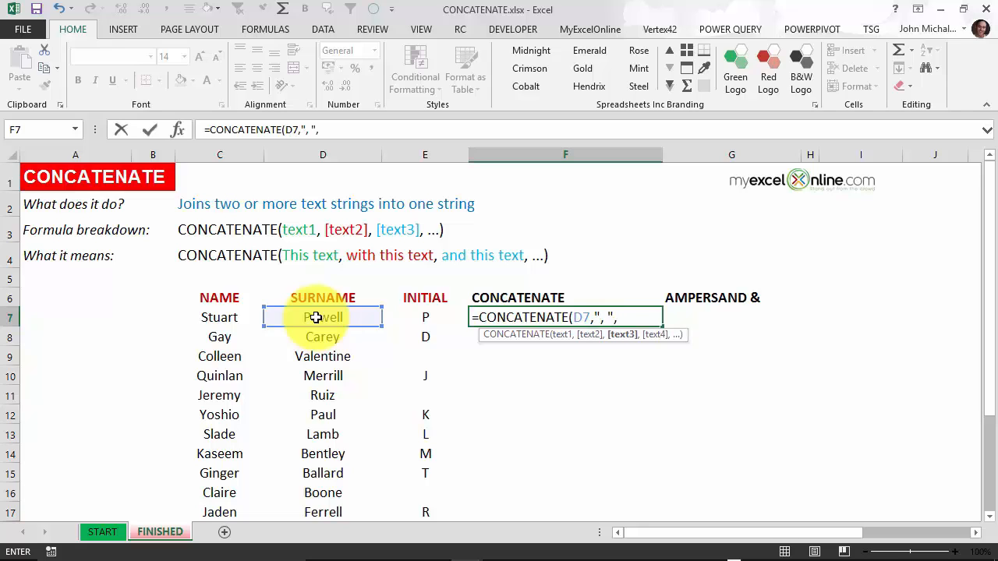
left_click(231, 316)
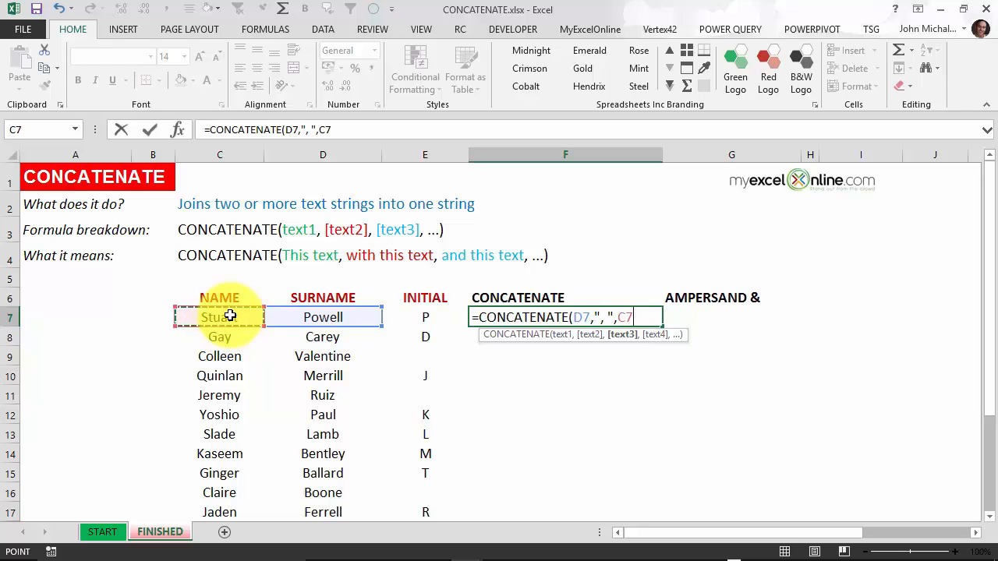
type(",")
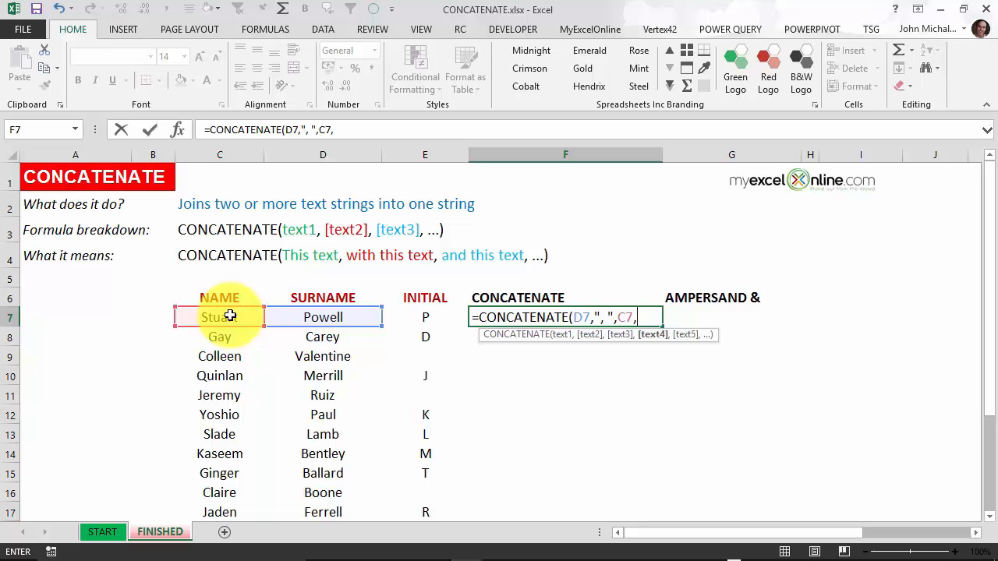
type("\" \",")
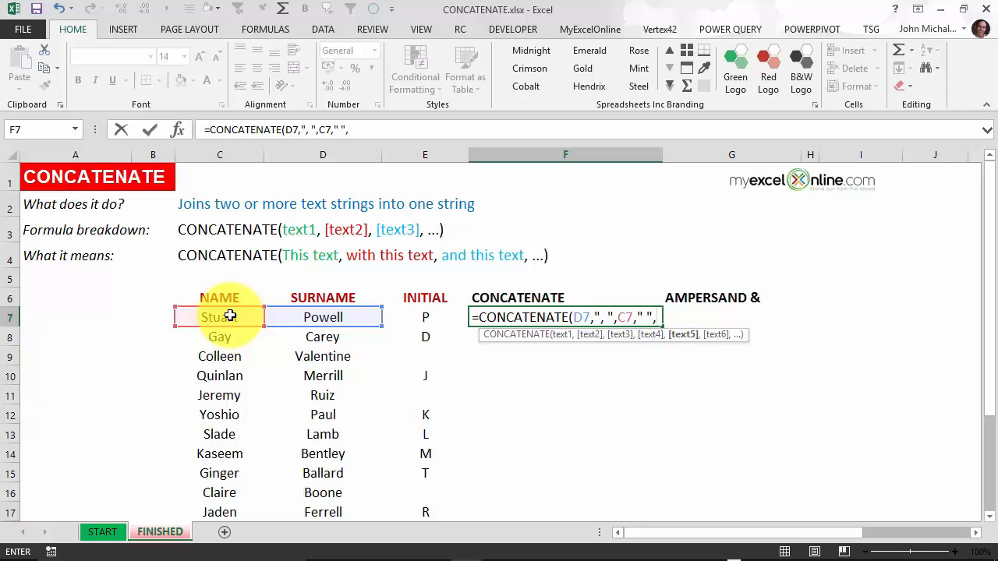
left_click(429, 315)
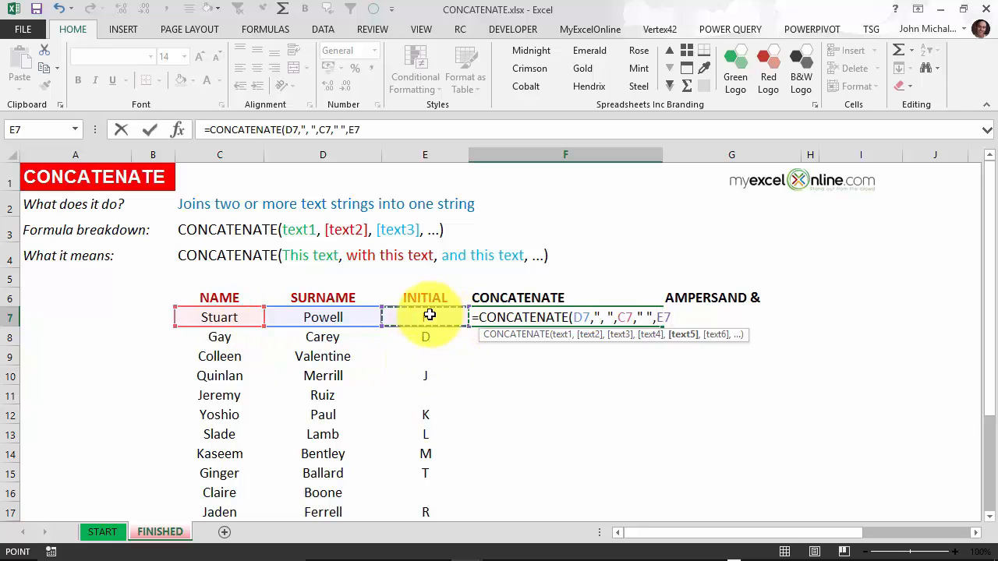
type(")")
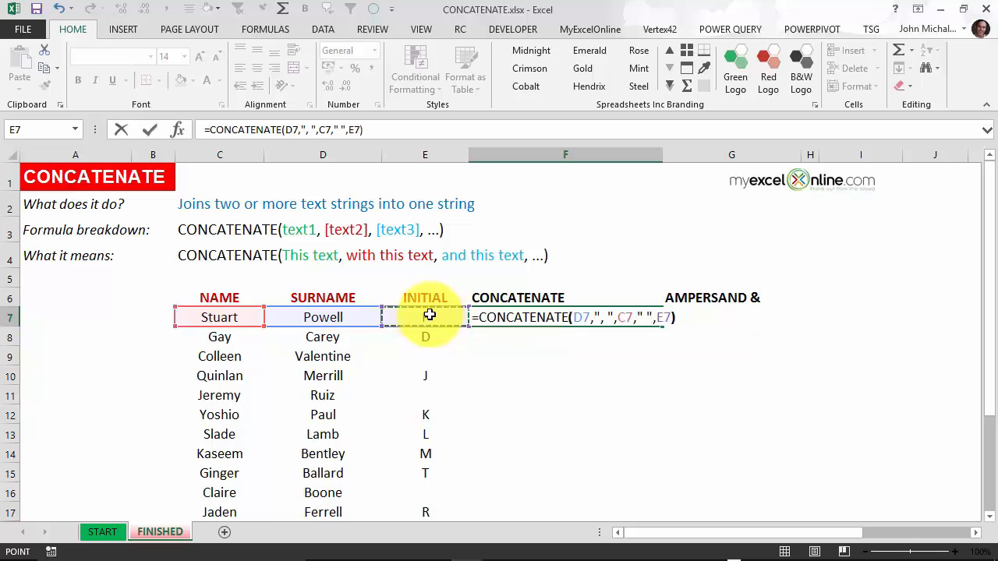
key("Return")
- Fill the F7 formula down the CONCATENATE column to the last data row and review the formula in F7
left_click(535, 315)
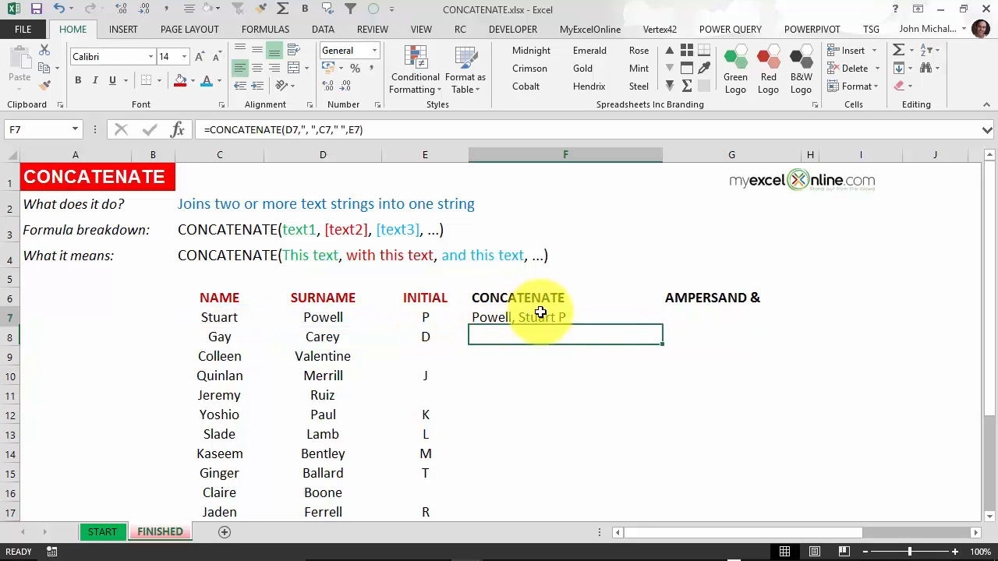
double_click(662, 326)
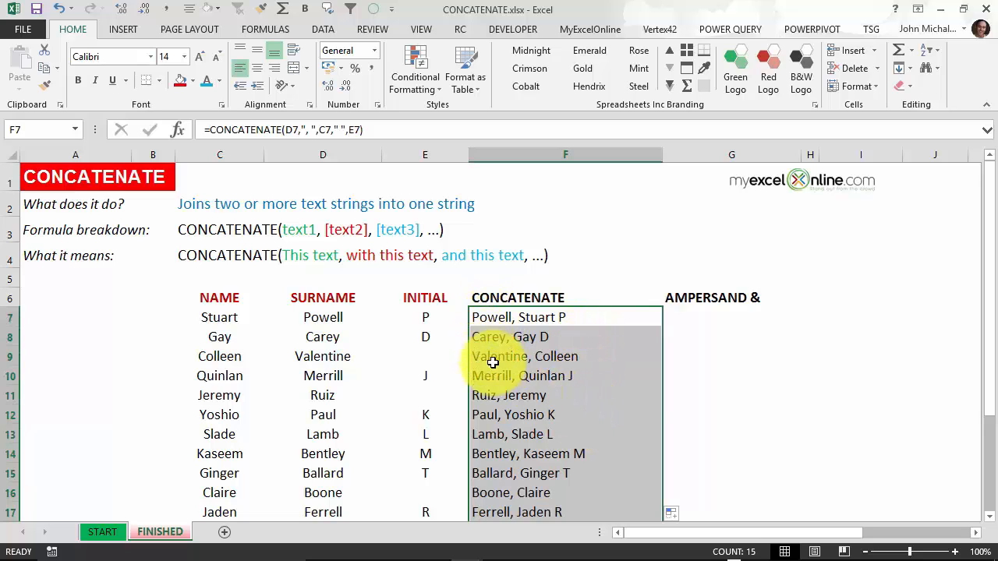
left_click(631, 313)
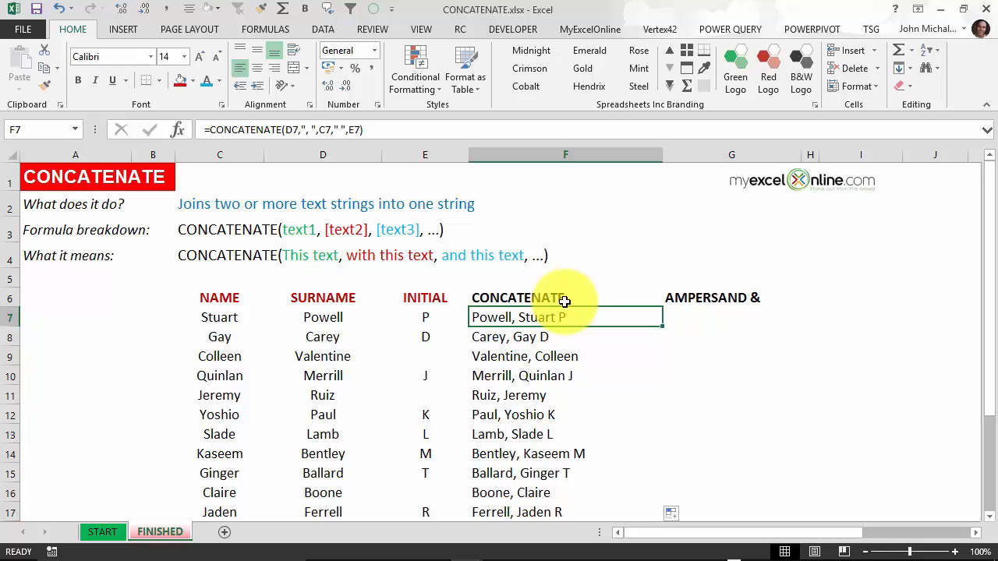
key("F2")
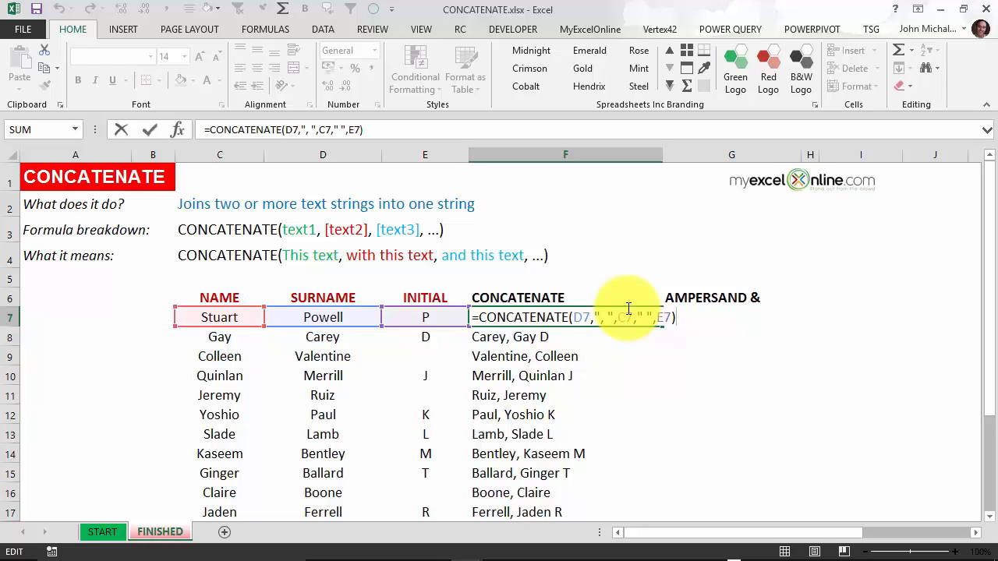
key("ctrl+Return")
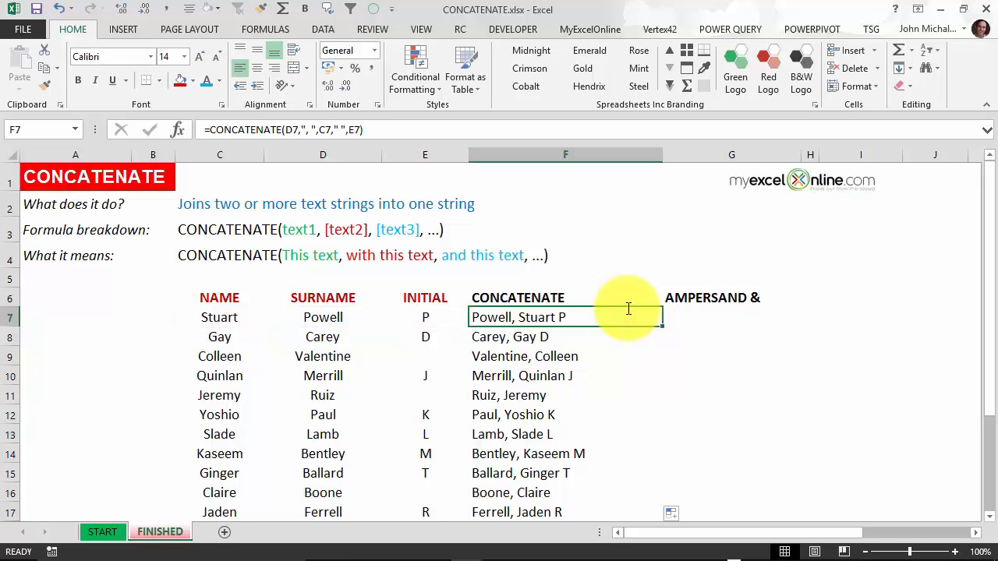
- Enter the formula =C7&" "&E7&" "&D7 in G7 to join the name, initial and surname with ampersands
left_click(706, 320)
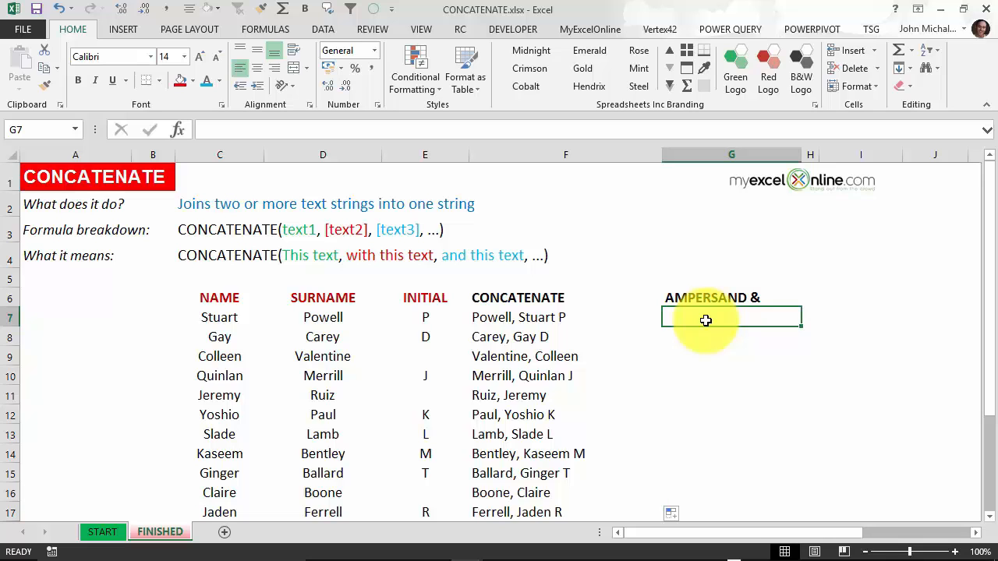
type("=")
left_click(224, 318)
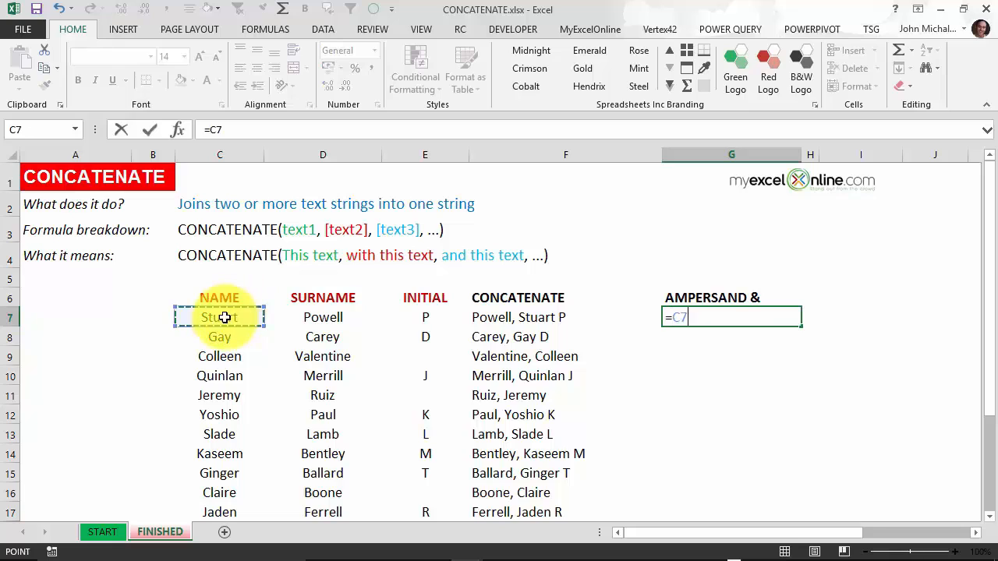
type("&")
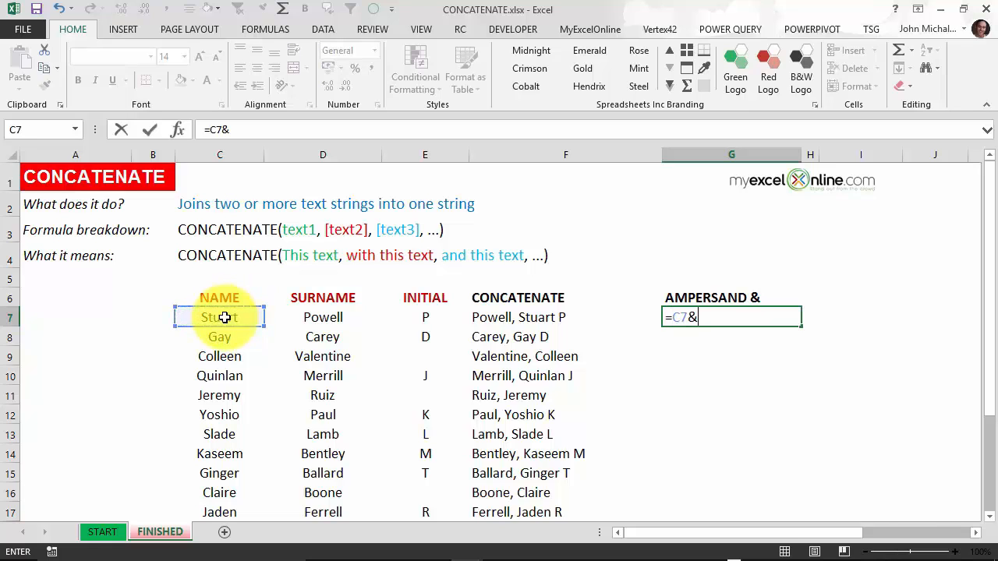
type("\" \"&")
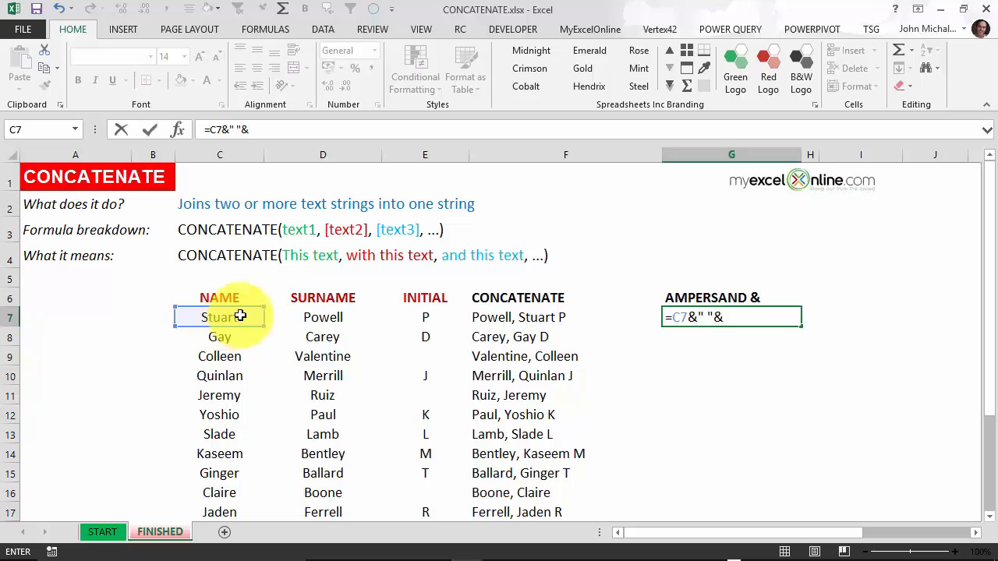
left_click(427, 315)
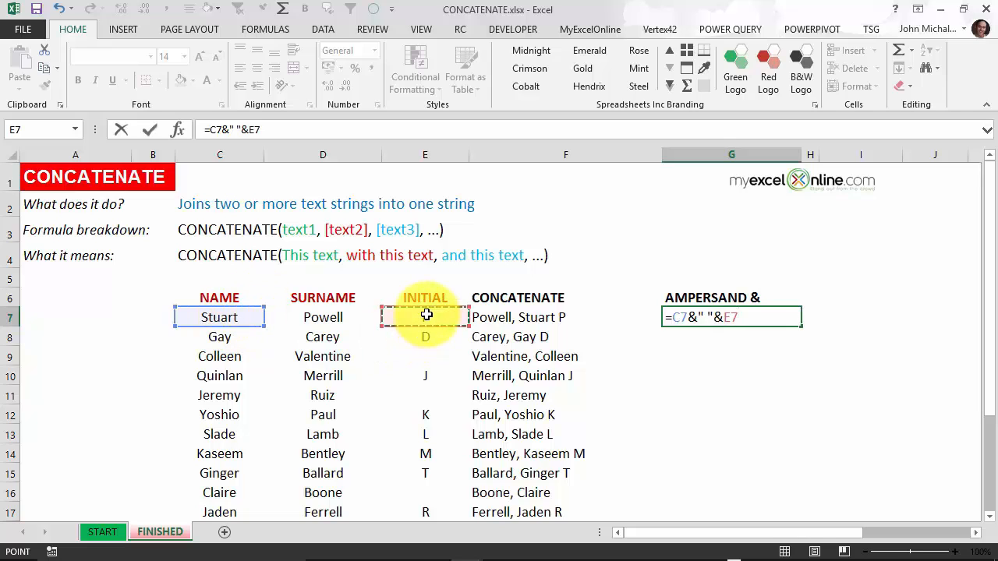
type("&\" ")
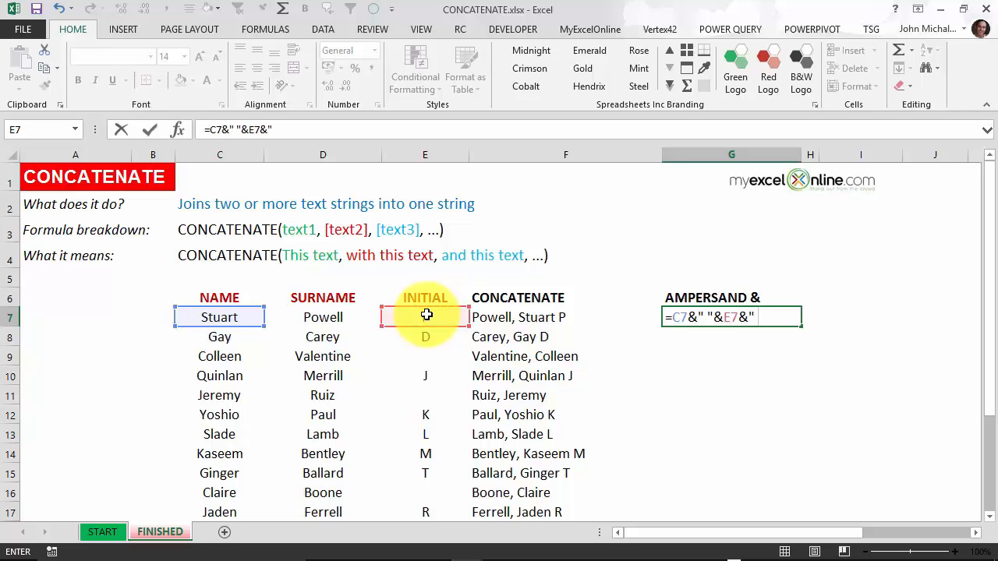
type("\"&")
left_click(339, 318)
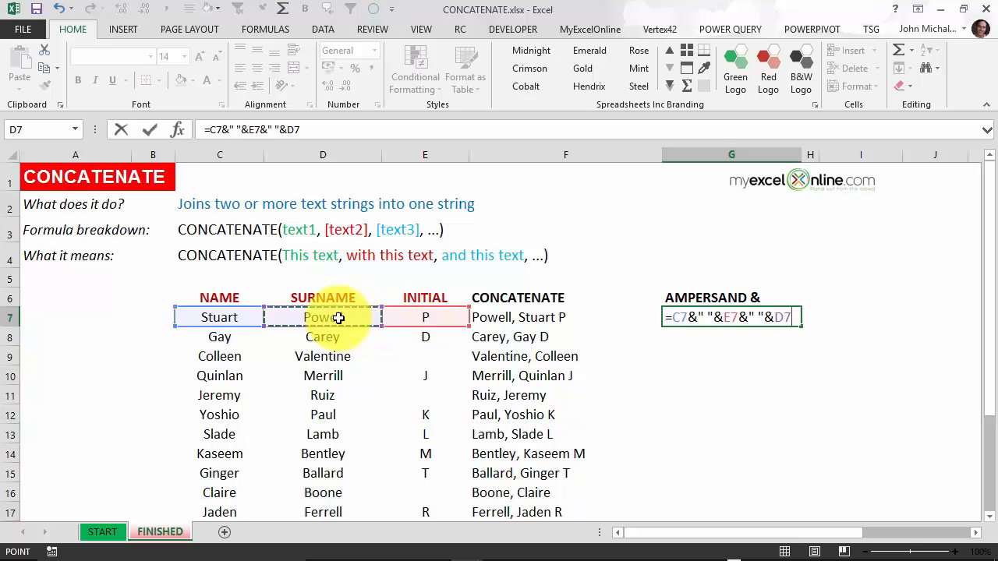
key("Return")
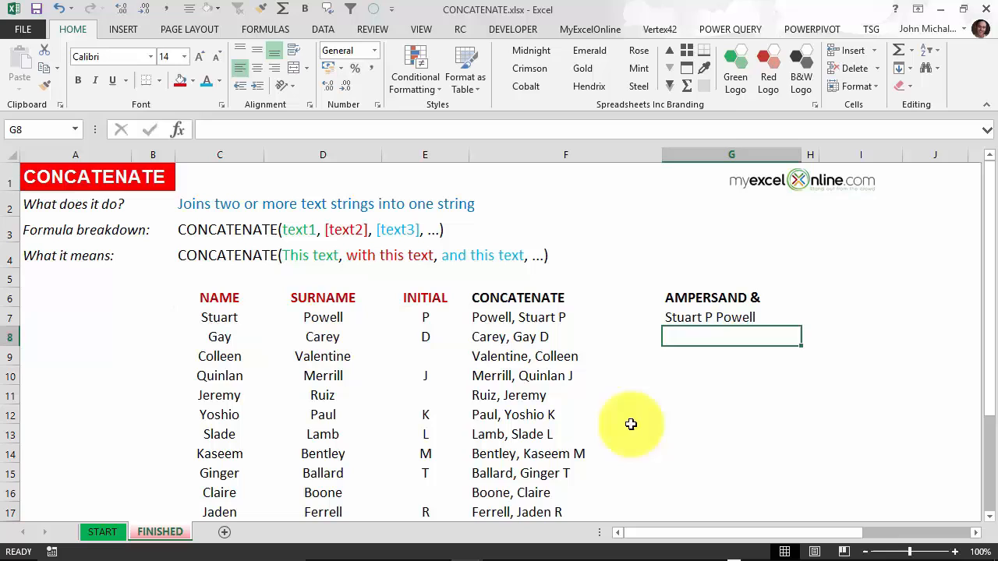
- Fill the G7 formula down the AMPERSAND & column to the last data row and review the copied formulas through G12
left_click(746, 318)
double_click(801, 328)
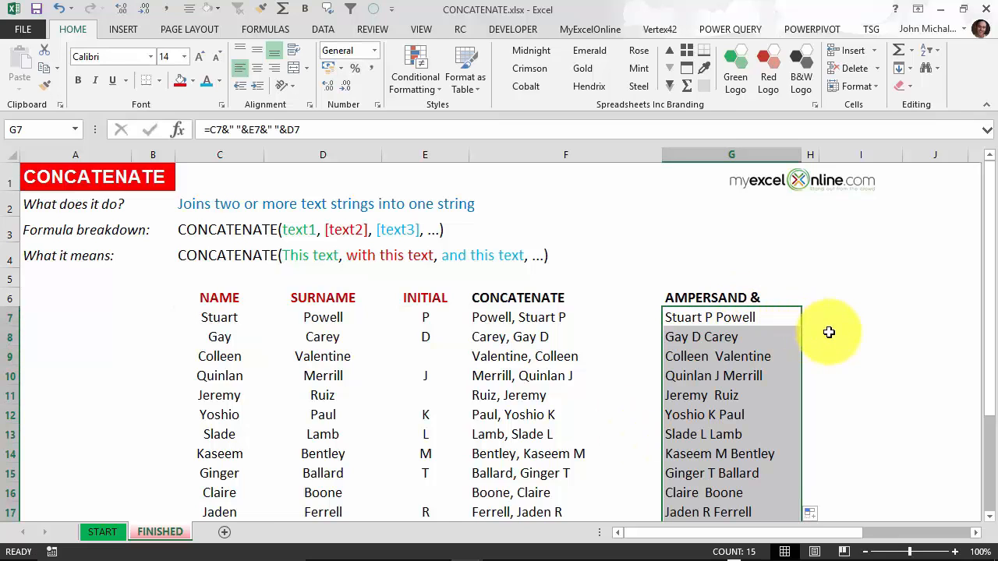
key("Return")
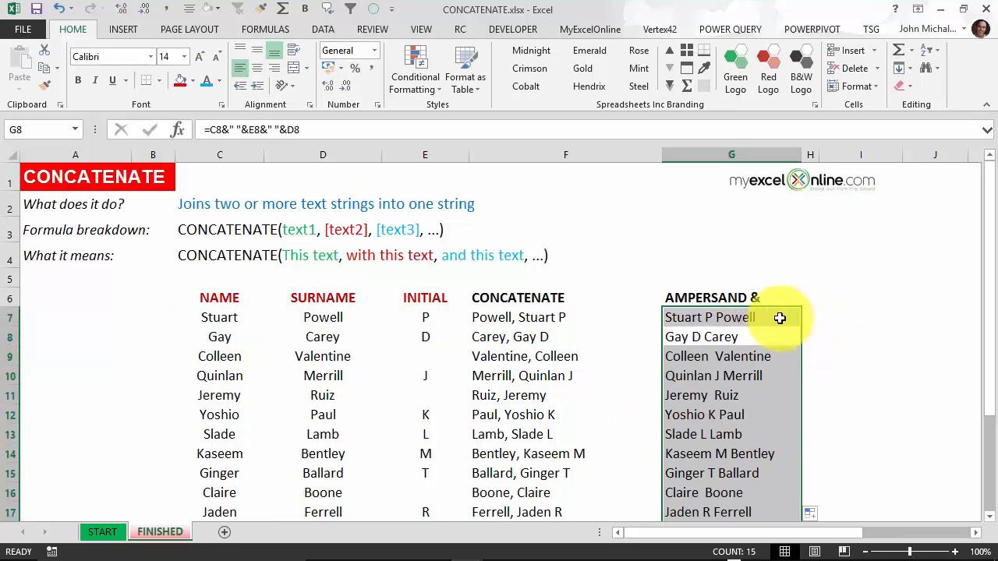
key("Return")
key("Return")
key("Return")
key("Return")
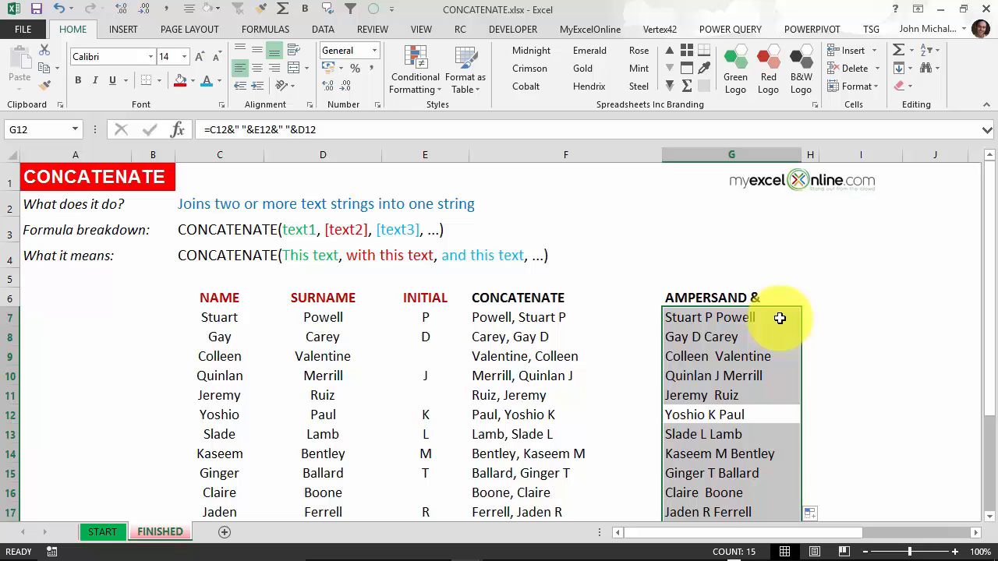
left_click(779, 318)
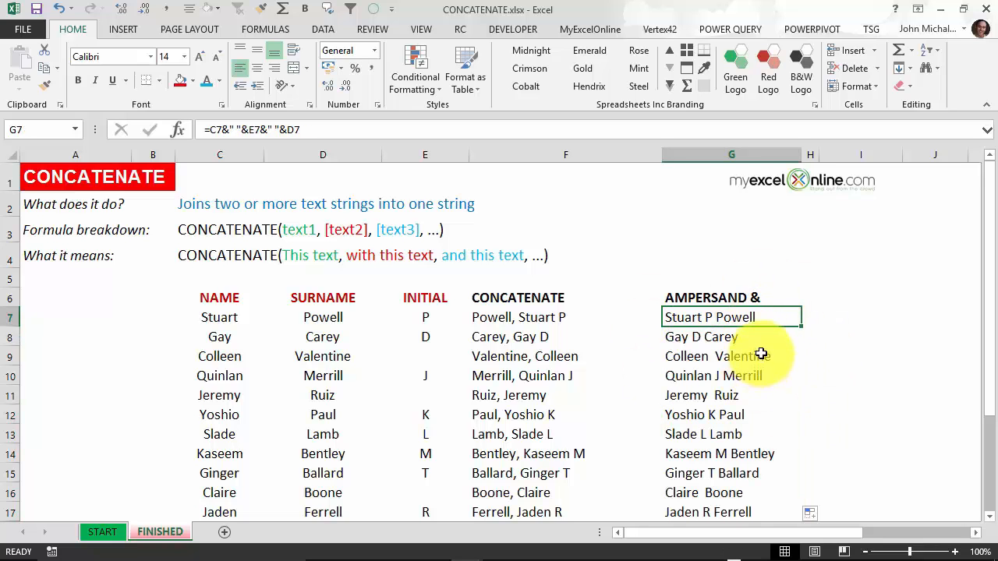
- Replace the formulas in G7:G21 with their values by copying the range onto itself as values only
scroll(745, 217, "down", 3)
scroll(745, 218, "up", 3)
left_click_drag(747, 172, 751, 438)
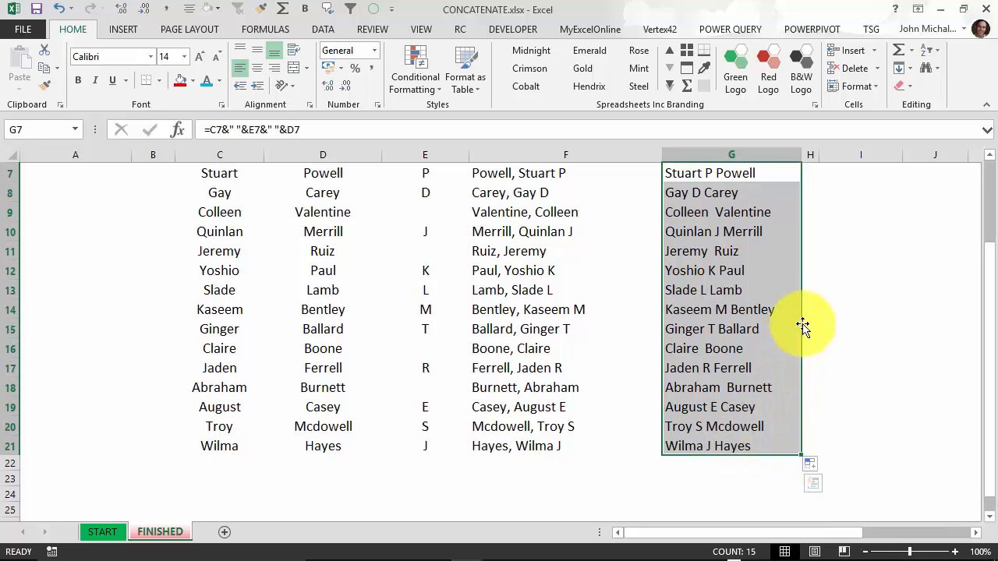
left_click_drag(803, 326, 798, 328)
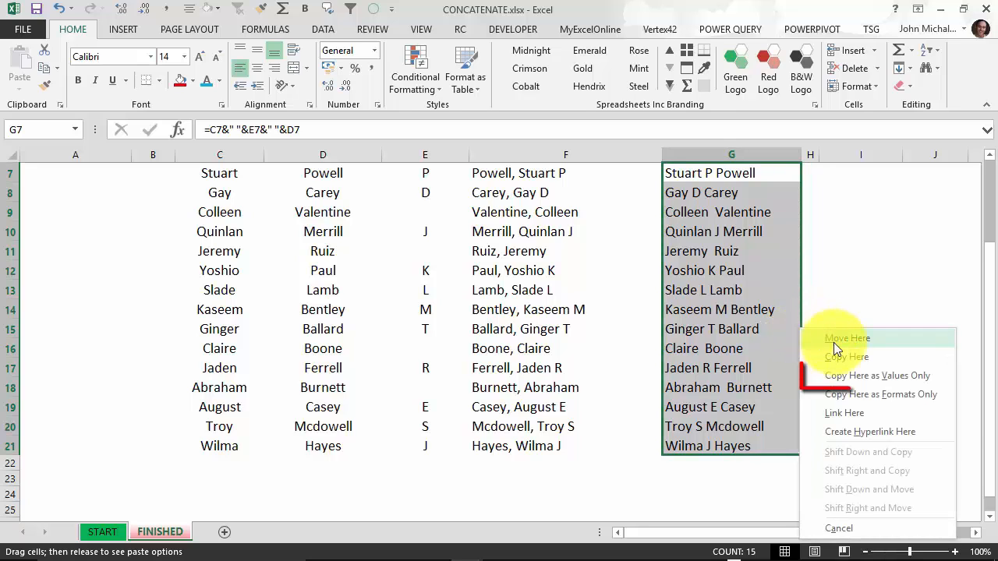
left_click(893, 377)
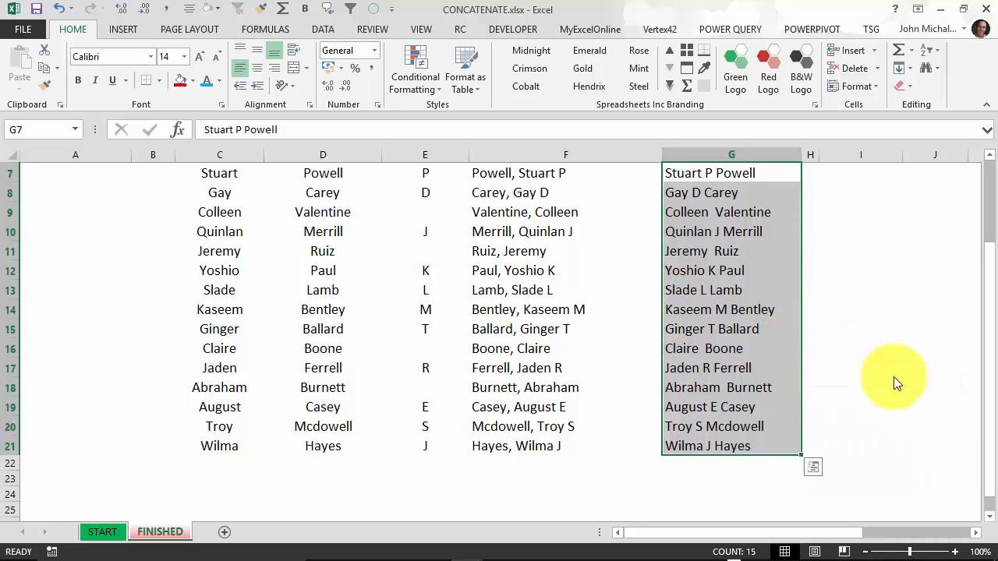
- Check the contents of cells G7 through G10 in the AMPERSAND & column
scroll(894, 375, "up", 2)
left_click(751, 317)
left_click(753, 337)
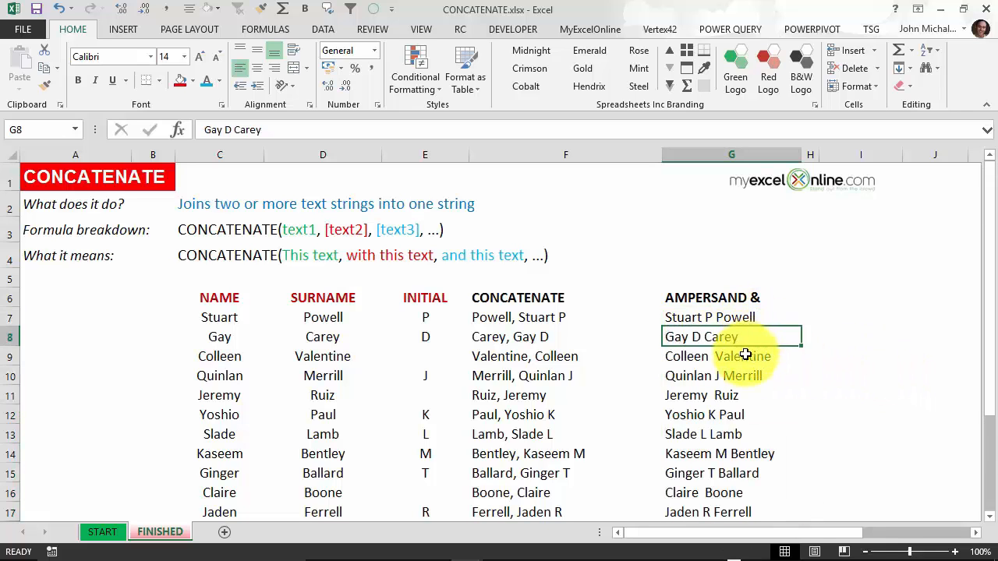
left_click(751, 359)
left_click(747, 376)
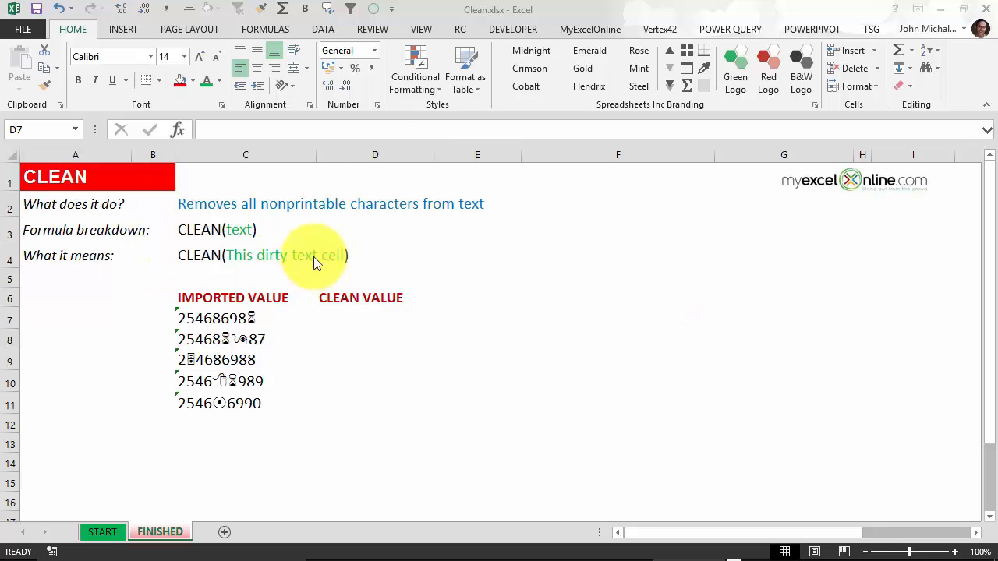
- Examine the imported value in C7 by highlighting the end of its underlying content, without changing it
left_click(247, 318)
left_click(247, 317)
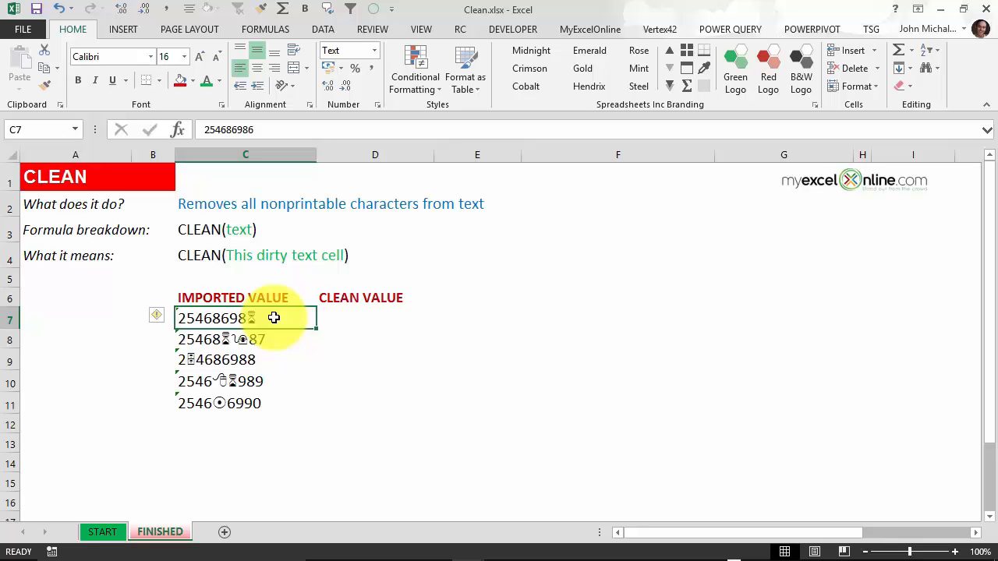
mouse_move(249, 129)
left_mouse_down()
mouse_move(263, 130)
mouse_move(247, 129)
left_mouse_up()
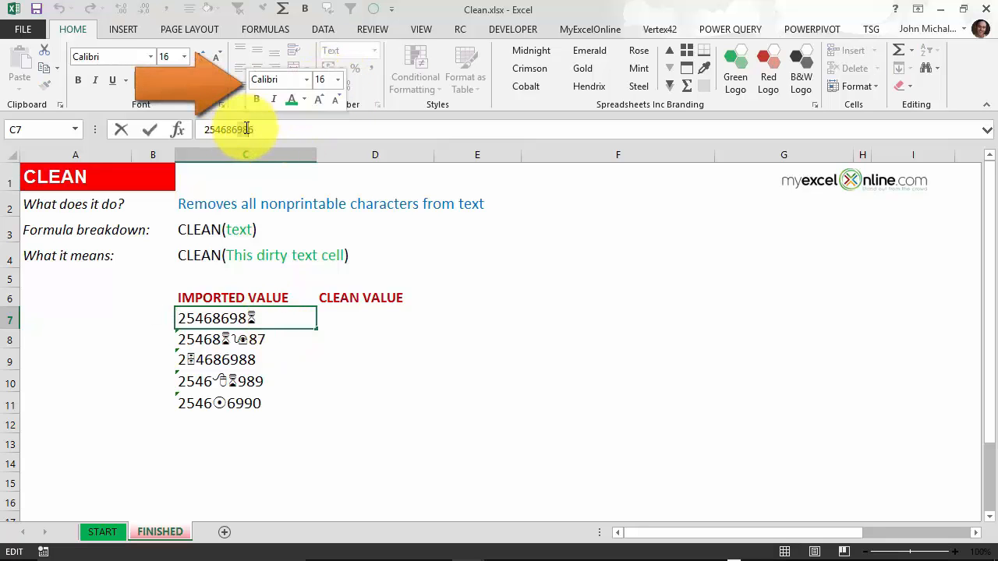
left_click(380, 383)
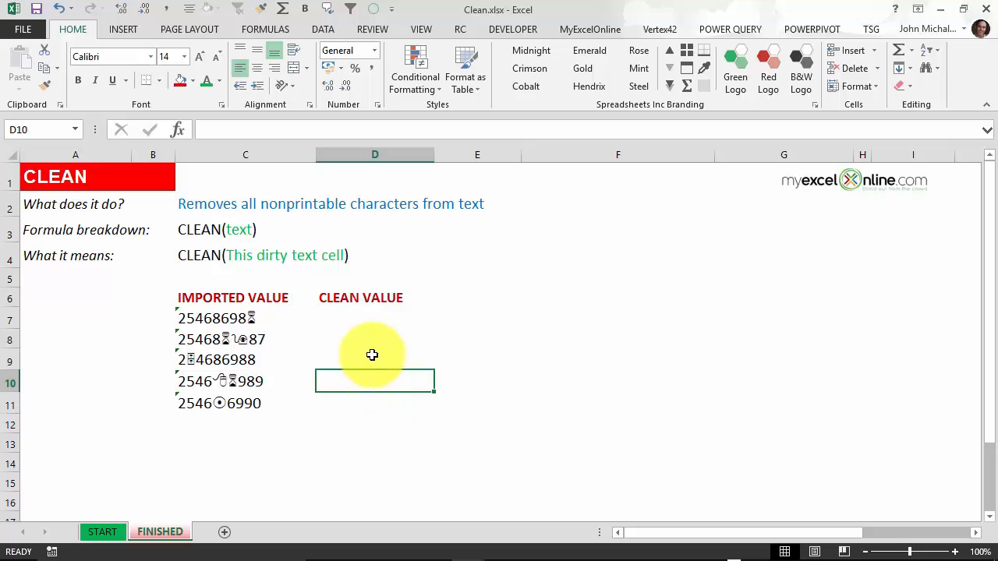
- Enter the formula =CLEAN(C7) in D7 and fill it down the CLEAN VALUE column to the last imported value
left_click(373, 311)
type("=CL")
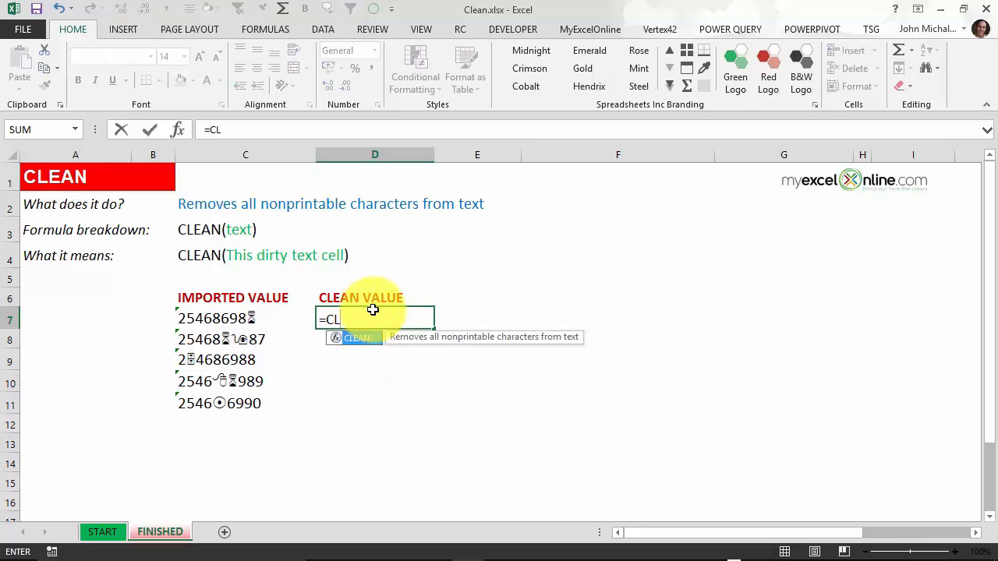
key("Tab")
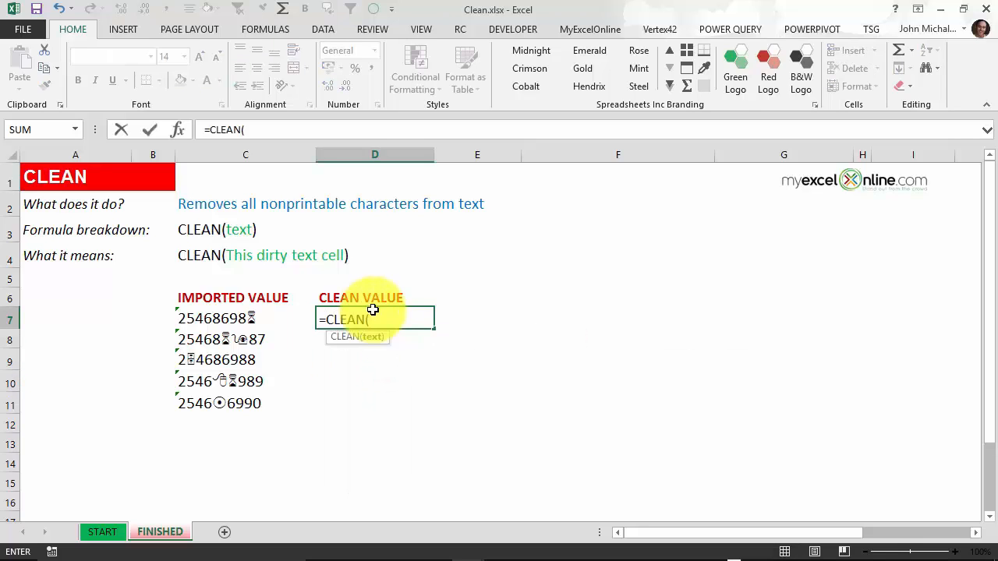
left_click(247, 319)
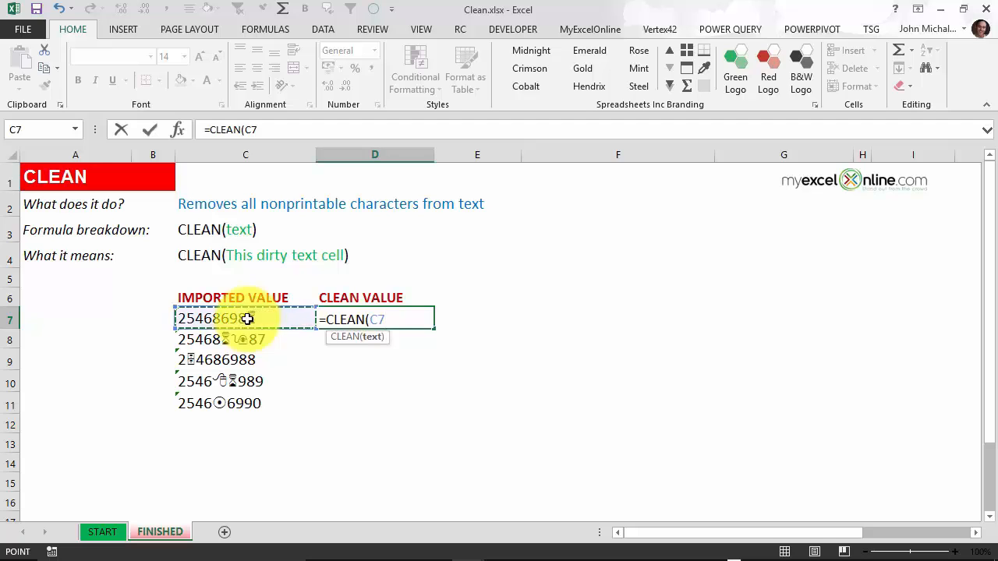
type(")")
key("Return")
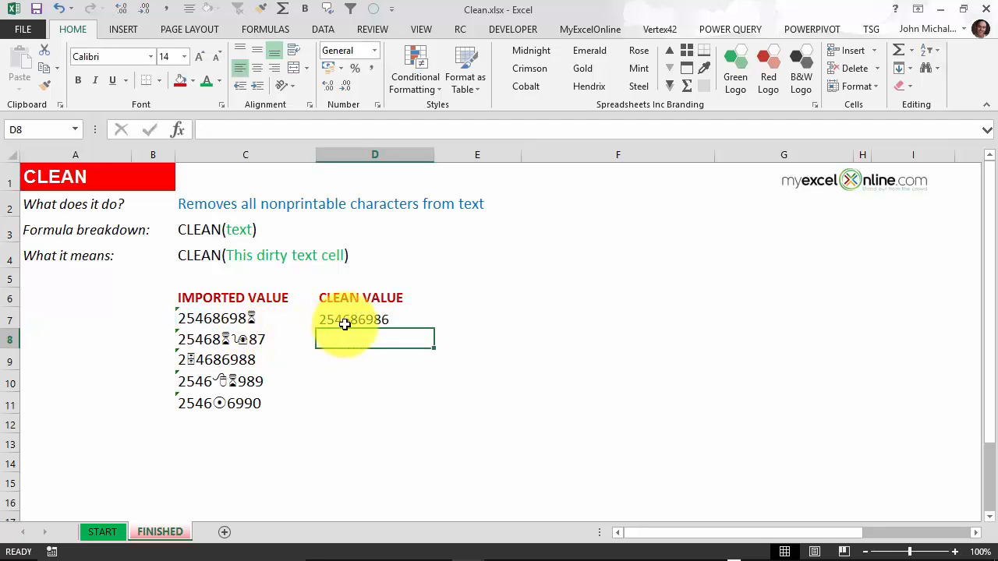
left_click(374, 320)
double_click(434, 333)
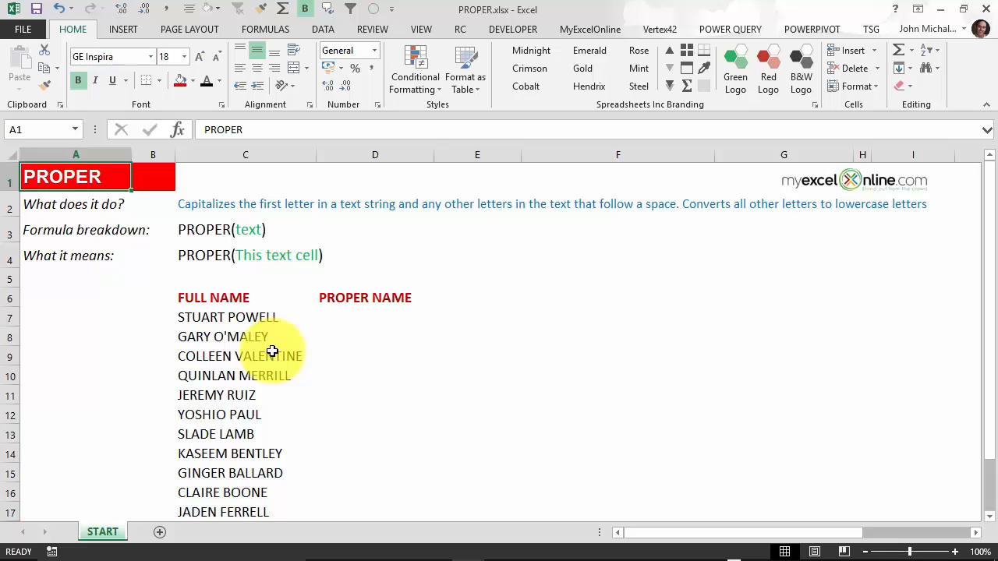
- In PROPER.xlsx, enter =PROPER(C7) in D7 and fill it down the PROPER NAME column to the last data row
left_click(336, 319)
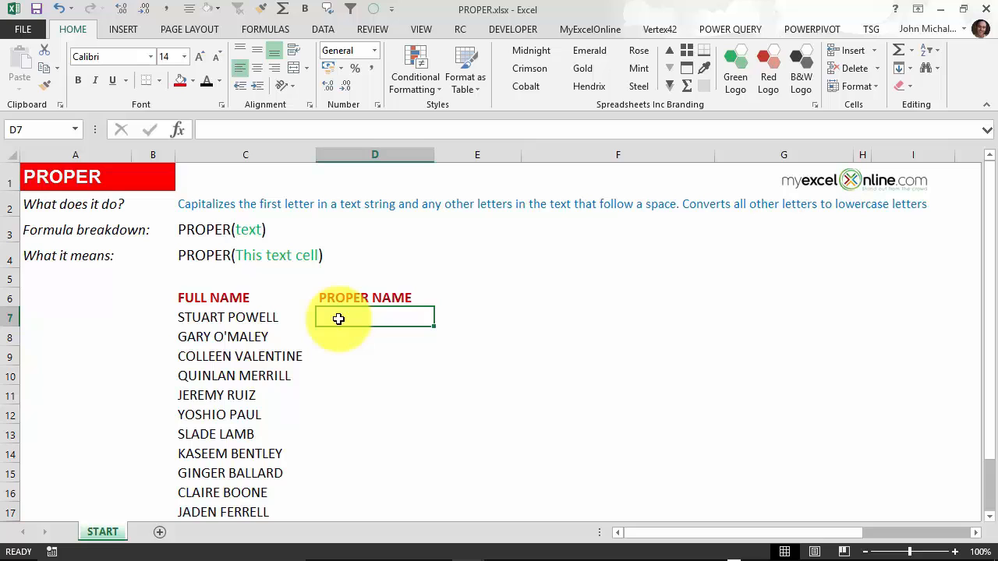
type("=PROPER(")
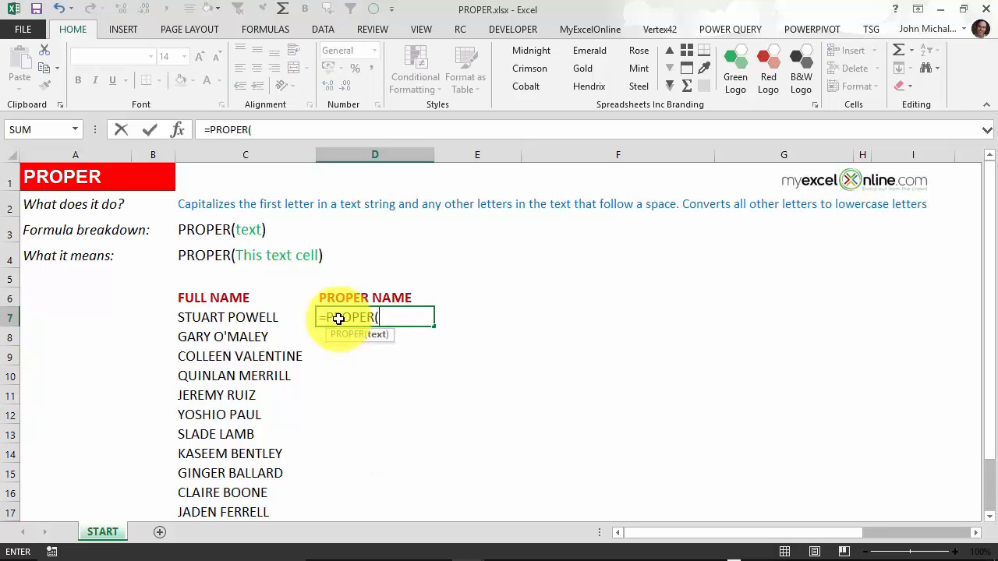
left_click(268, 315)
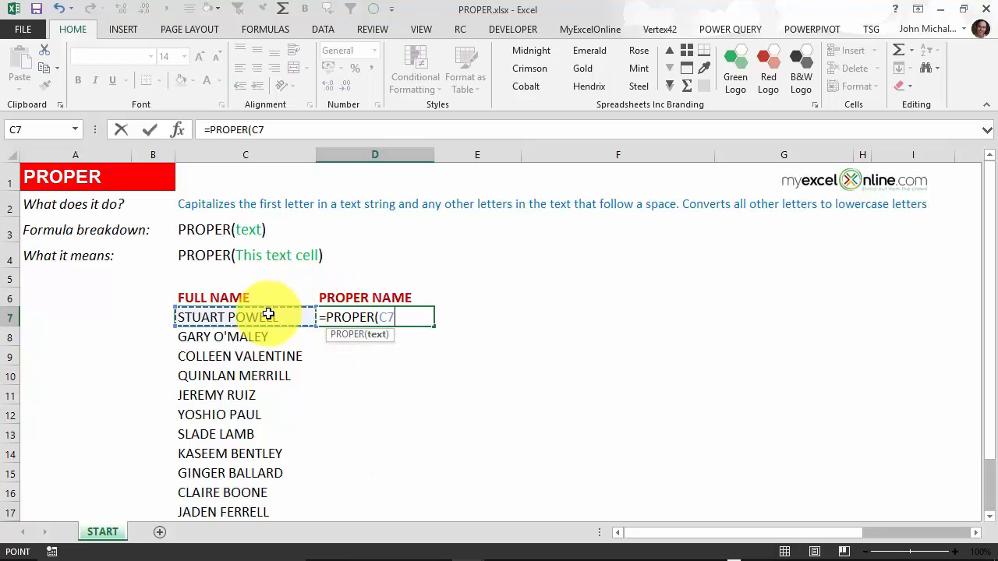
type(")")
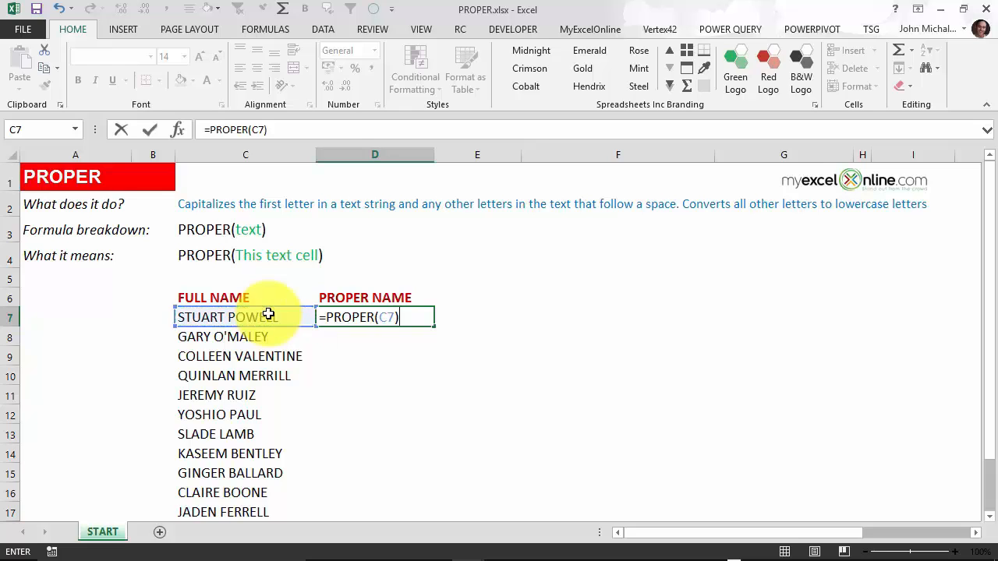
key("Return")
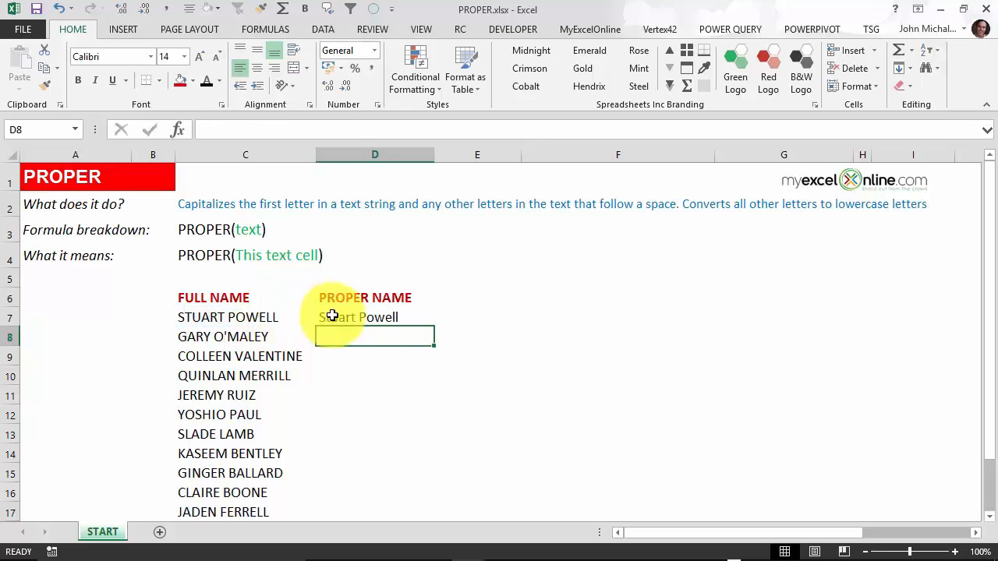
left_click(411, 324)
double_click(433, 326)
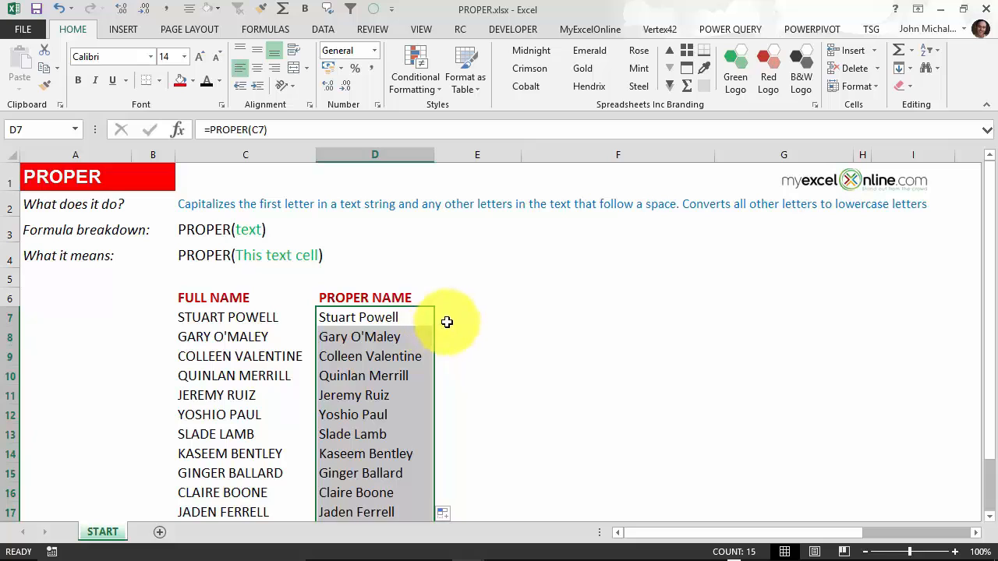
left_click(451, 319)
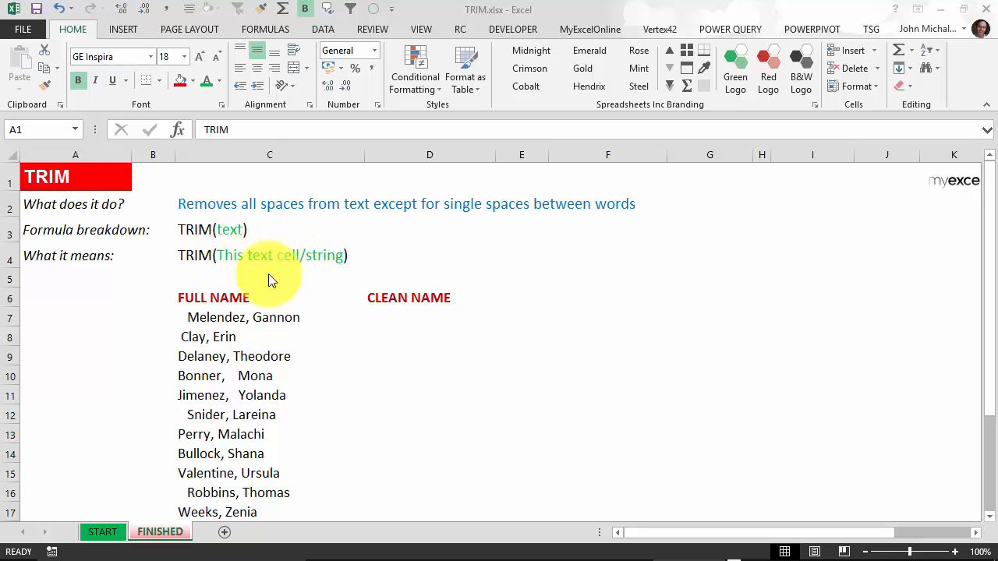
- In TRIM.xlsx, inspect the FULL NAME entries in C7, C8 and C10 and the rest of the list for irregular spacing
left_click(256, 317)
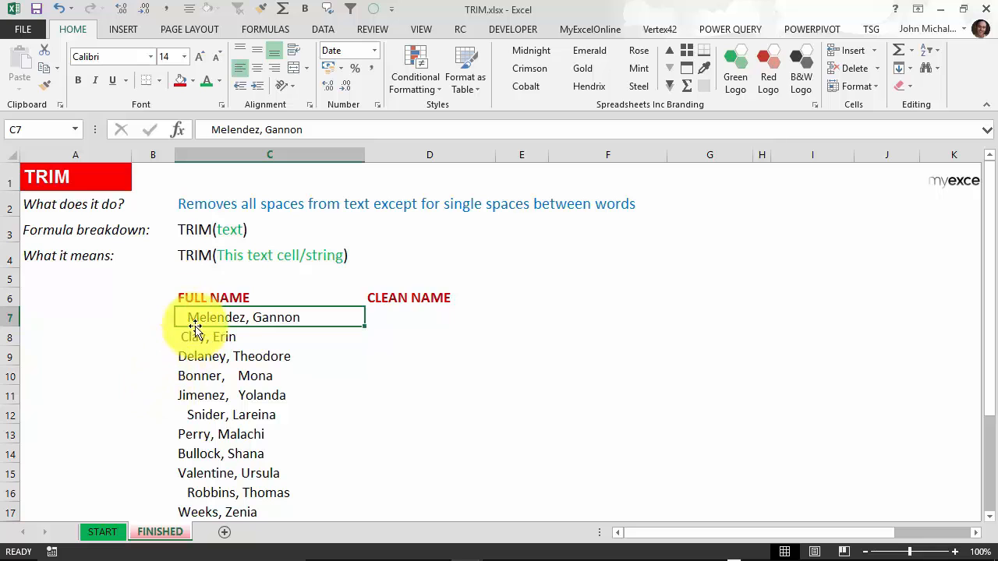
left_click(251, 335)
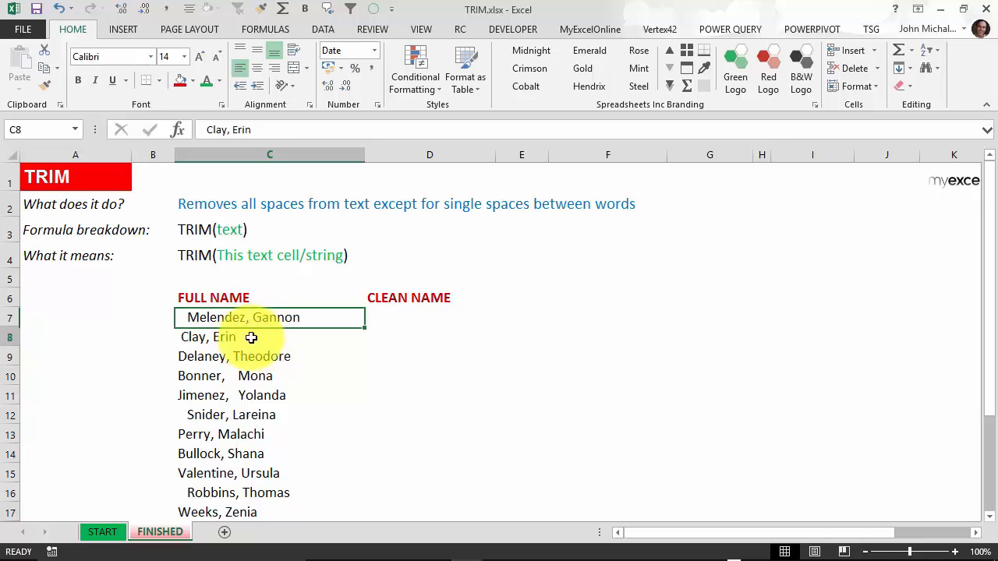
left_click(256, 378)
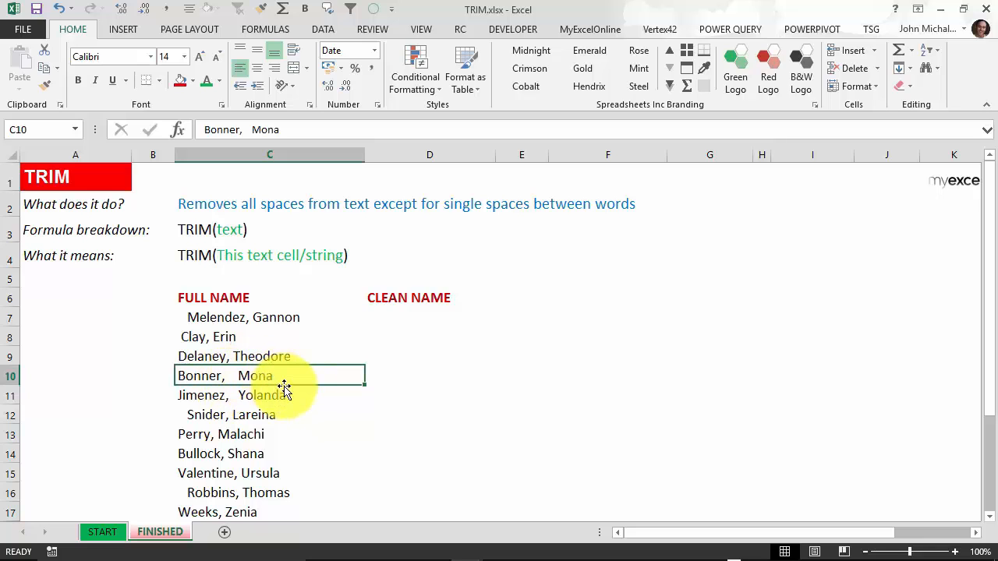
scroll(282, 374, "down", 1)
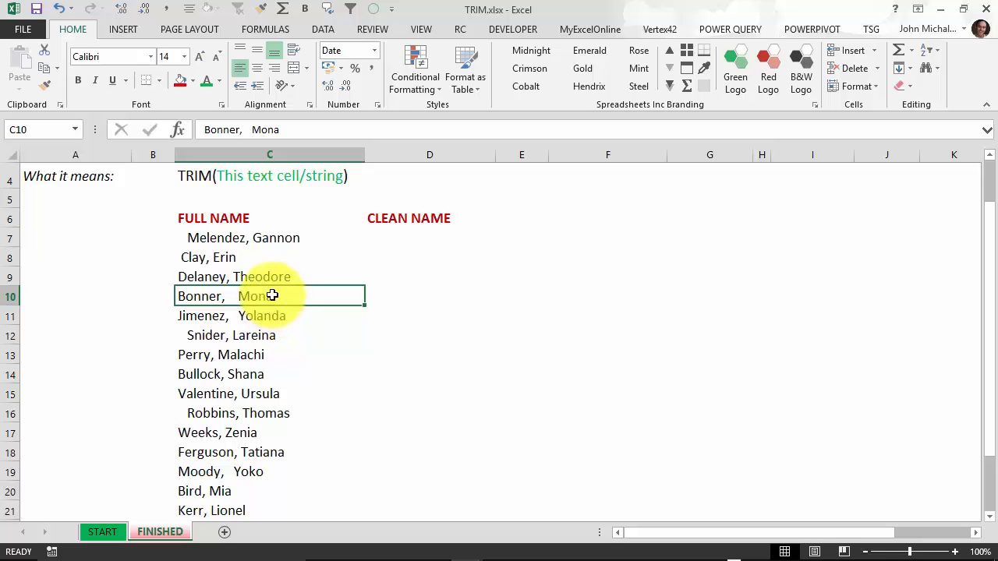
- Sort the FULL NAME list in column C from A to Z and return to D7 beside the first name
left_click(253, 238)
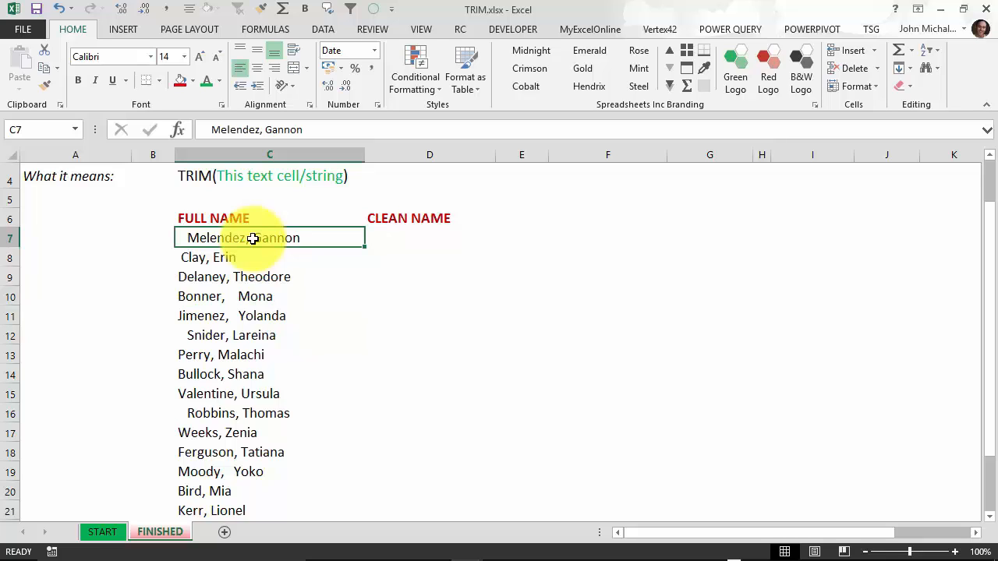
left_click(323, 30)
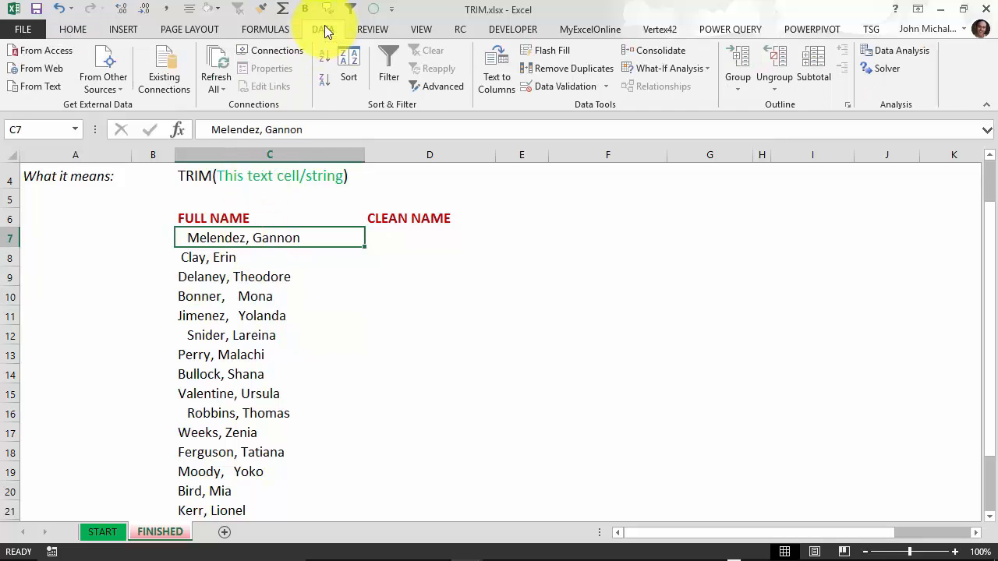
left_click(324, 54)
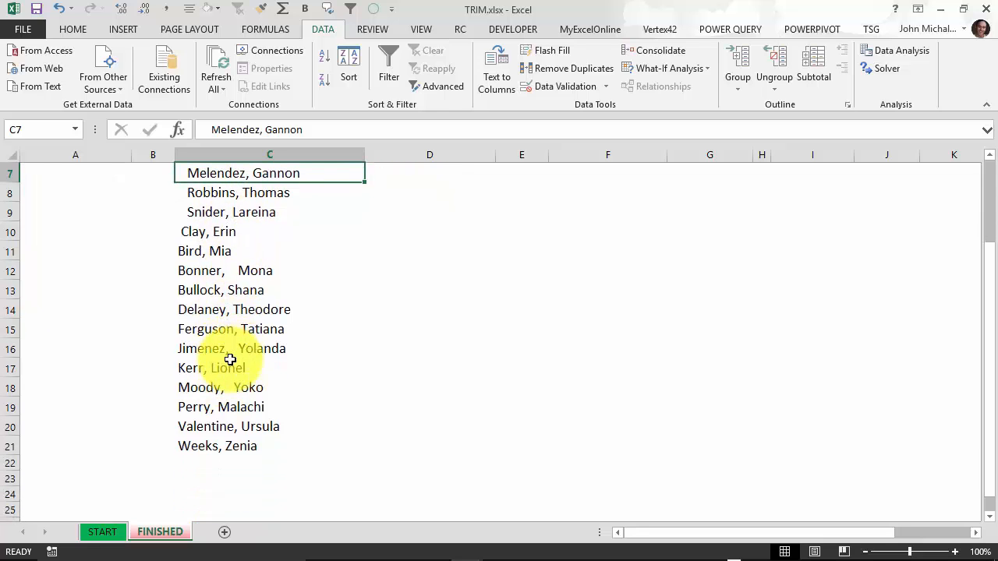
scroll(245, 366, "up", 1)
key("Right")
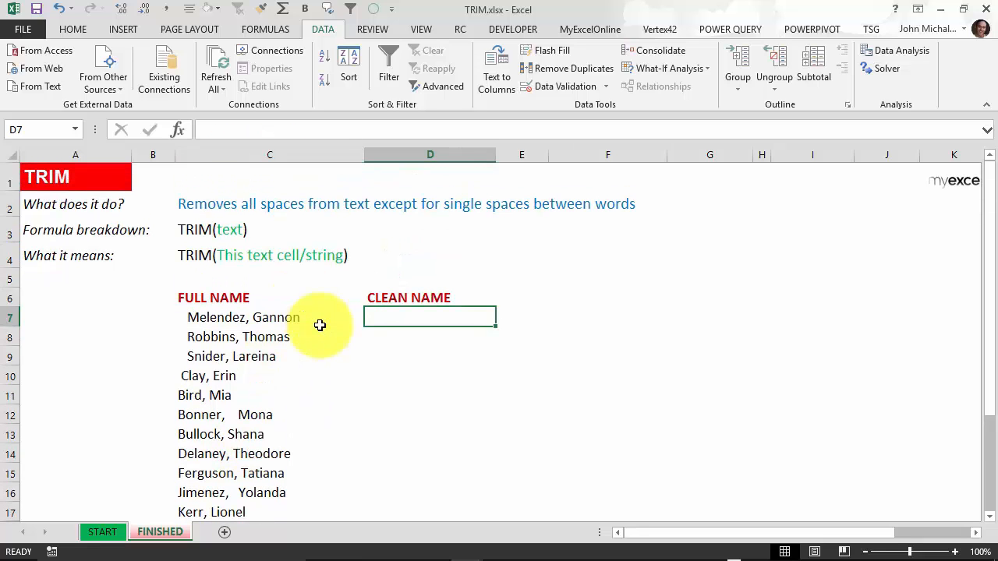
- Check C7 and C8 for leading spaces by highlighting the area before each name in cell editing, leaving both texts unchanged
left_click(242, 316)
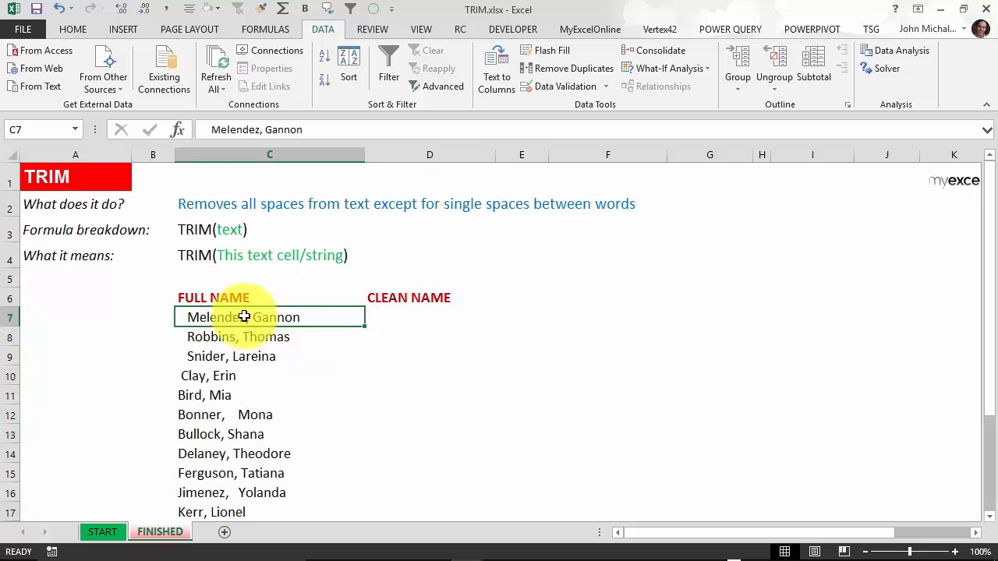
key("F2")
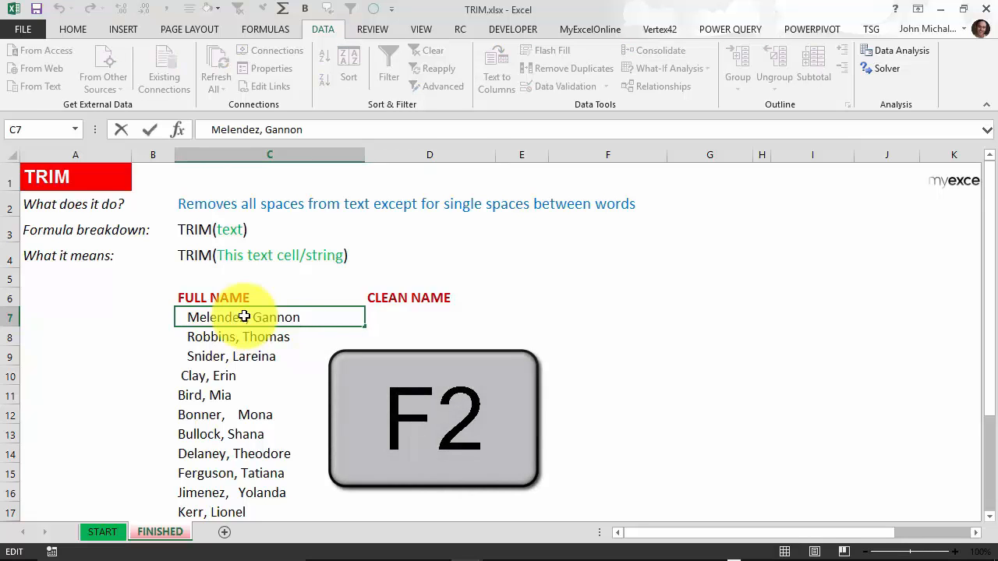
left_click_drag(188, 315, 143, 315)
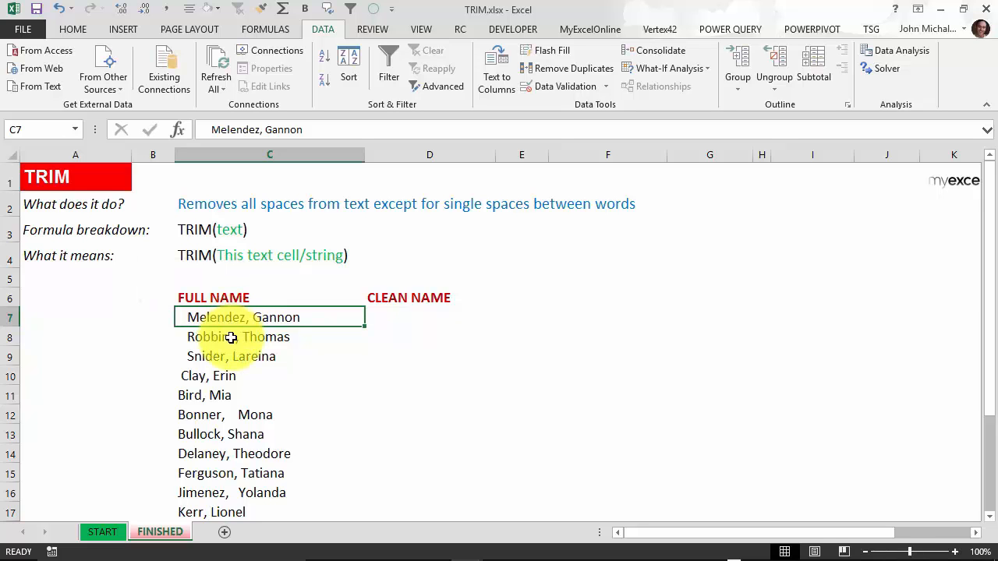
left_click(231, 337)
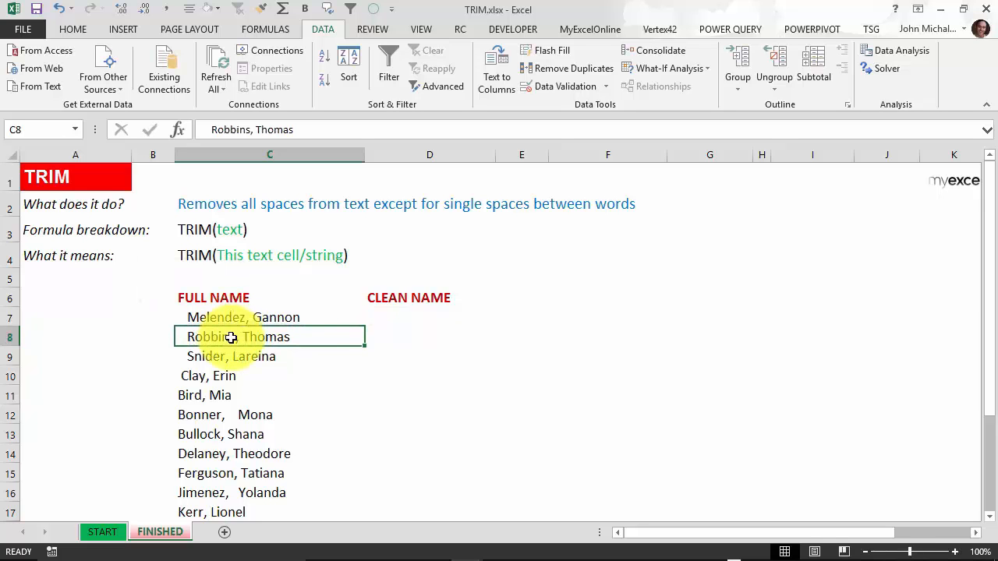
double_click(306, 337)
left_click_drag(188, 337, 123, 339)
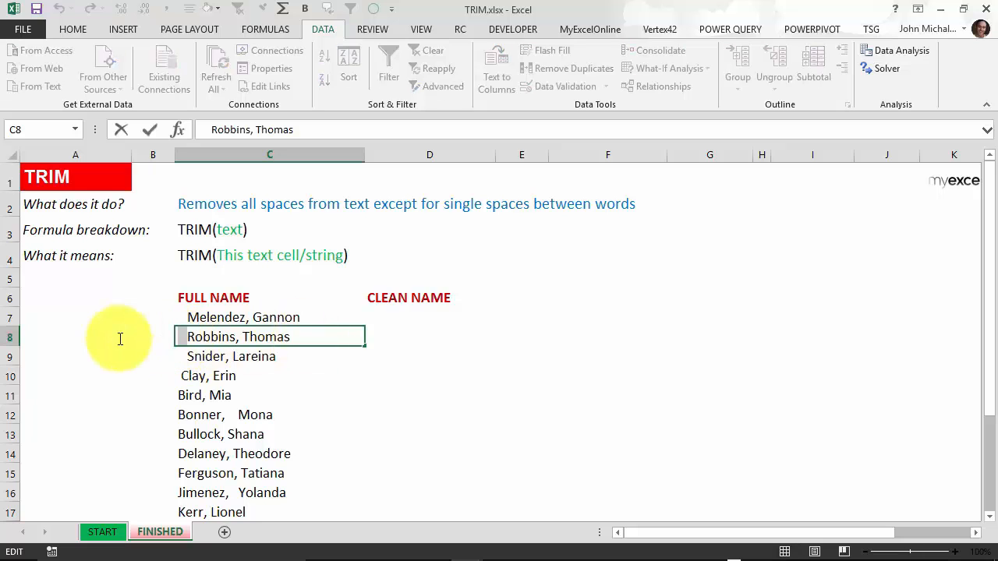
key("Escape")
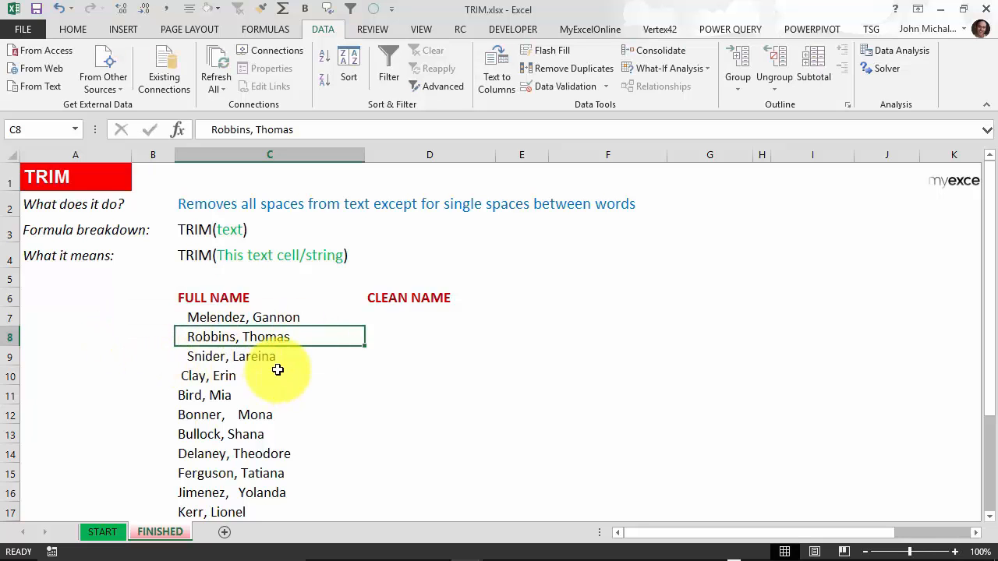
- Check C10 for leading spaces by highlighting the area before the name in cell editing, leaving the text unchanged
left_click(260, 375)
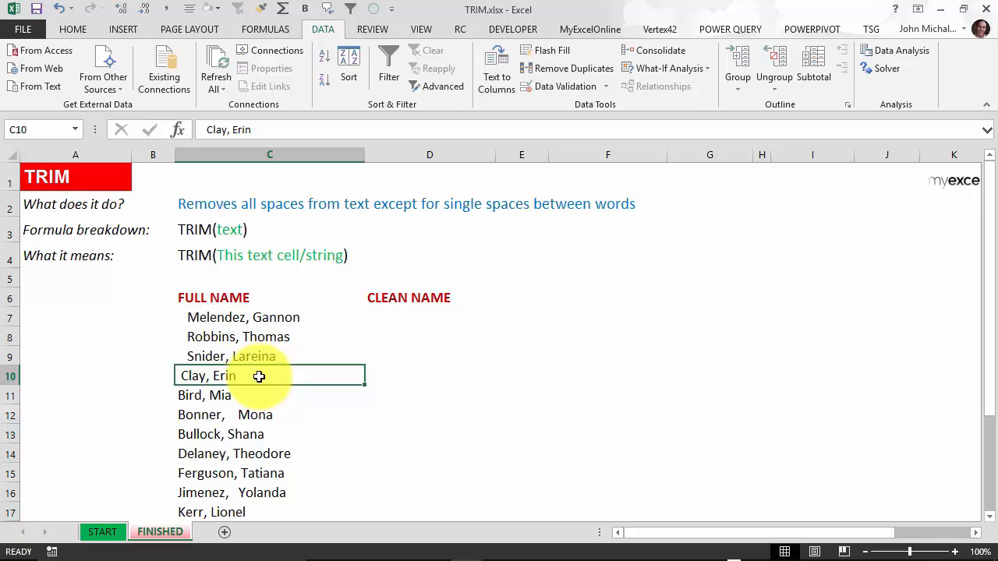
double_click(259, 377)
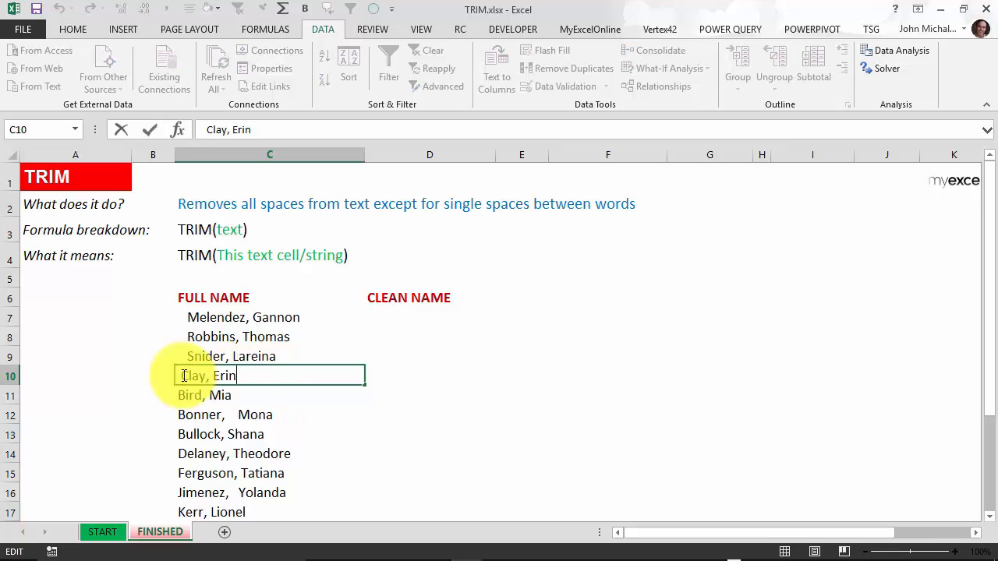
left_click_drag(182, 376, 150, 385)
key("Return")
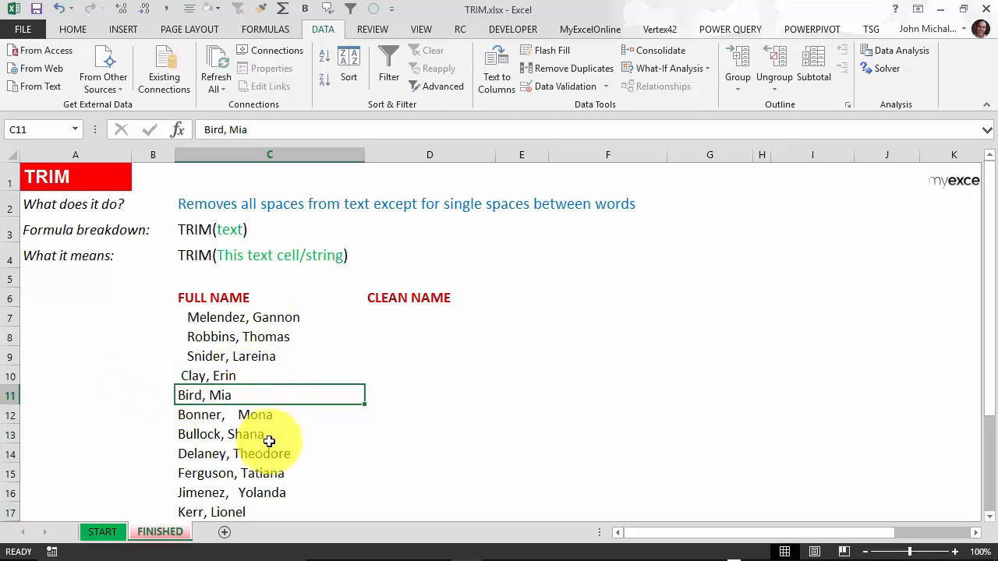
- Check C14 for trailing spaces by highlighting the area after the name in cell editing
left_click(278, 449)
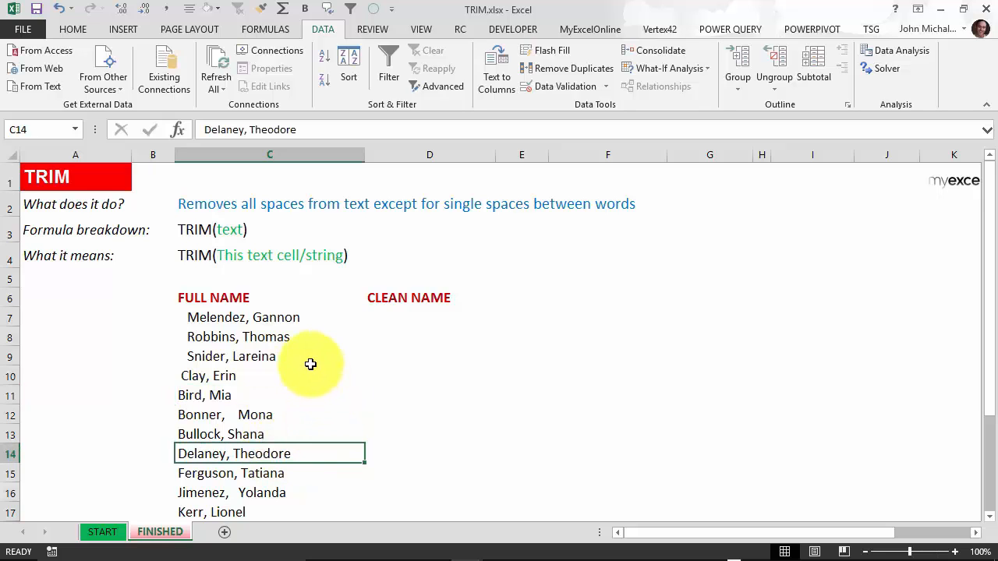
key("F2")
left_click_drag(291, 453, 319, 454)
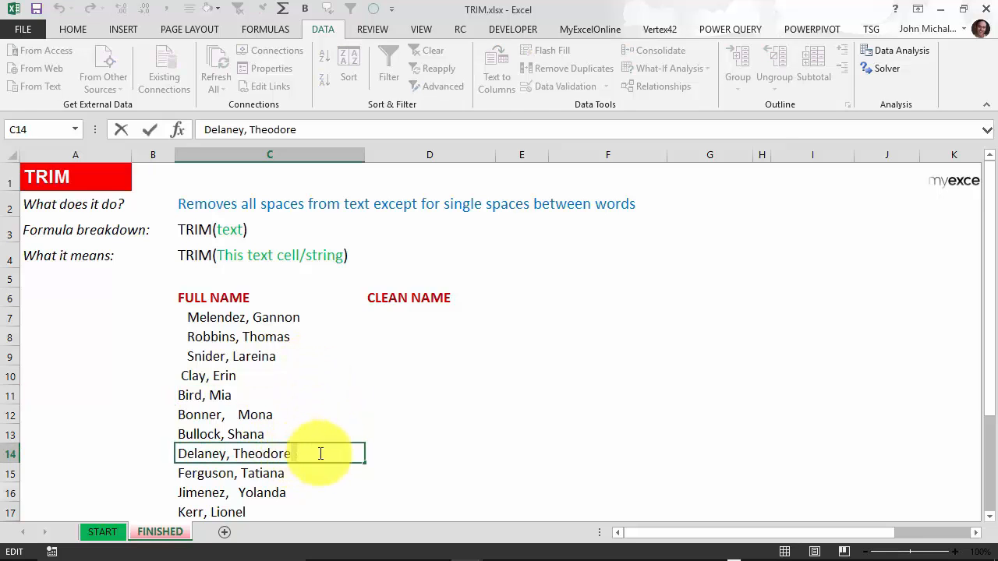
left_click(320, 453)
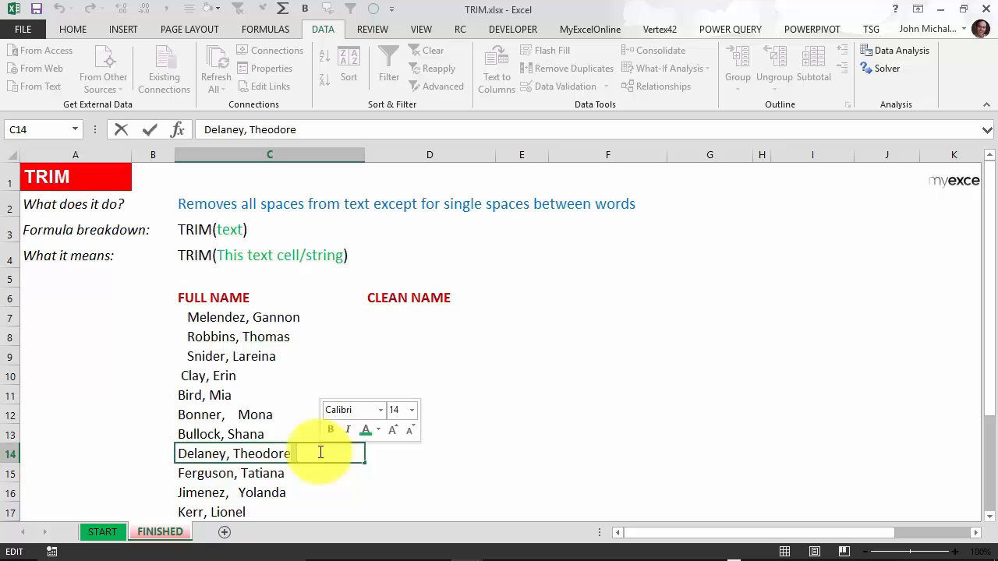
- Recheck C14 for trailing spaces in cell editing and look over the remaining names in the FULL NAME list
key("Escape")
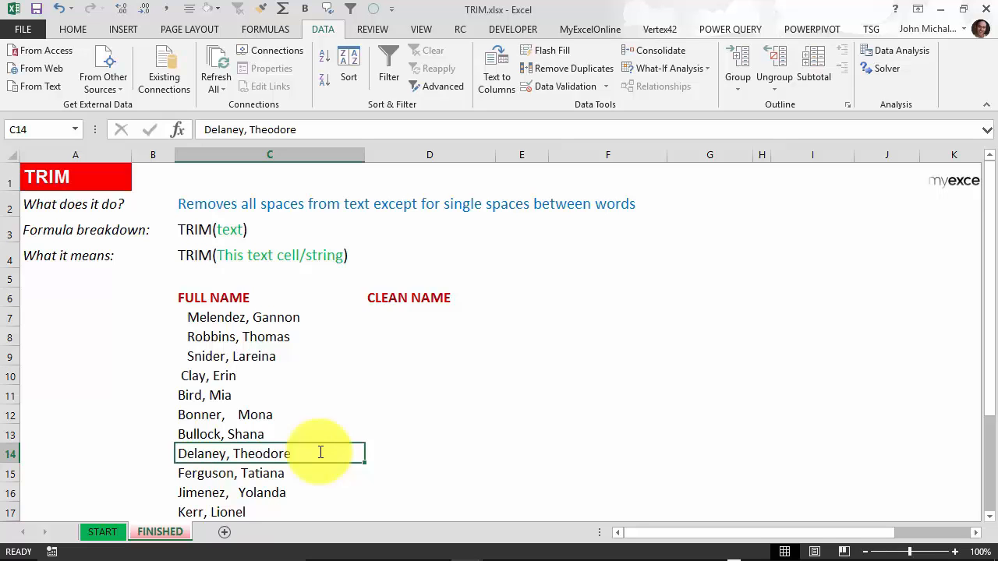
double_click(321, 453)
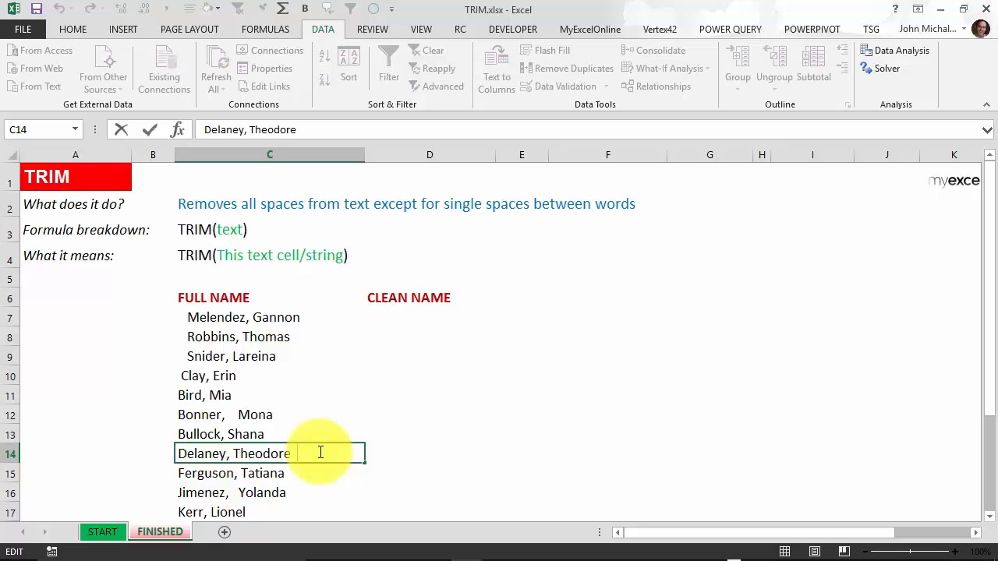
key("Escape")
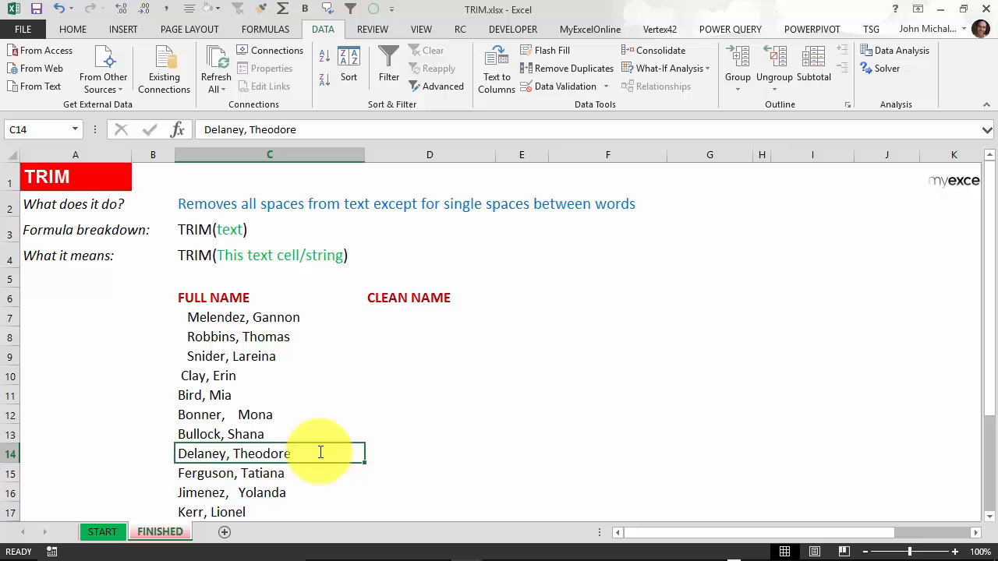
scroll(319, 386, "down", 2)
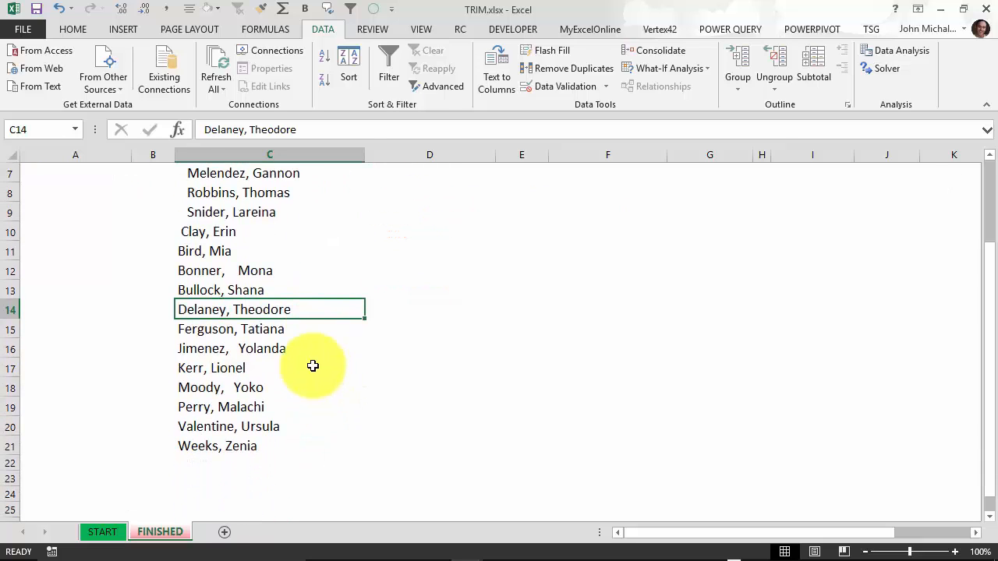
scroll(313, 366, "up", 1)
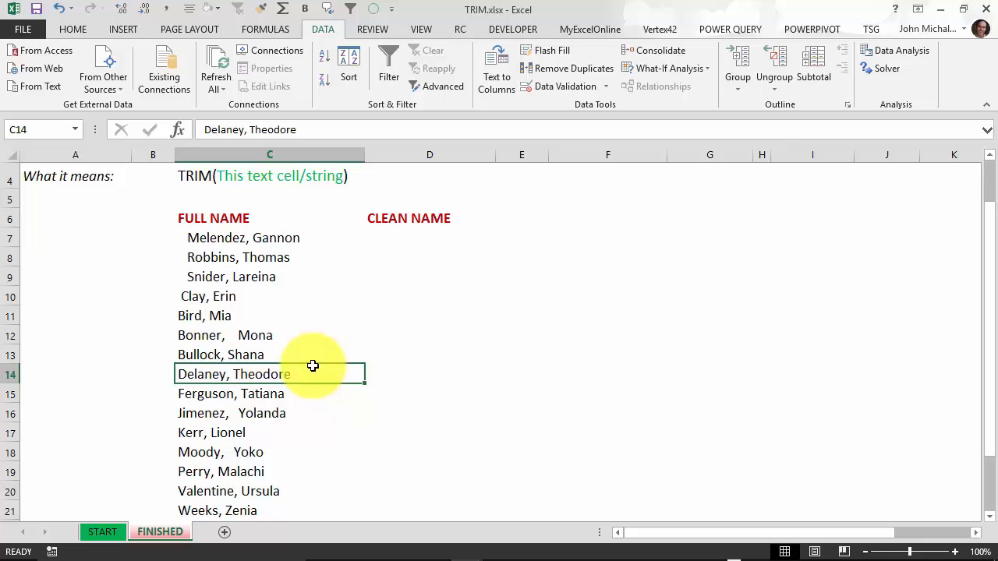
- Enter =TRIM(C7) in D7 and fill the formula down the CLEAN NAME column to D21
left_click(417, 241)
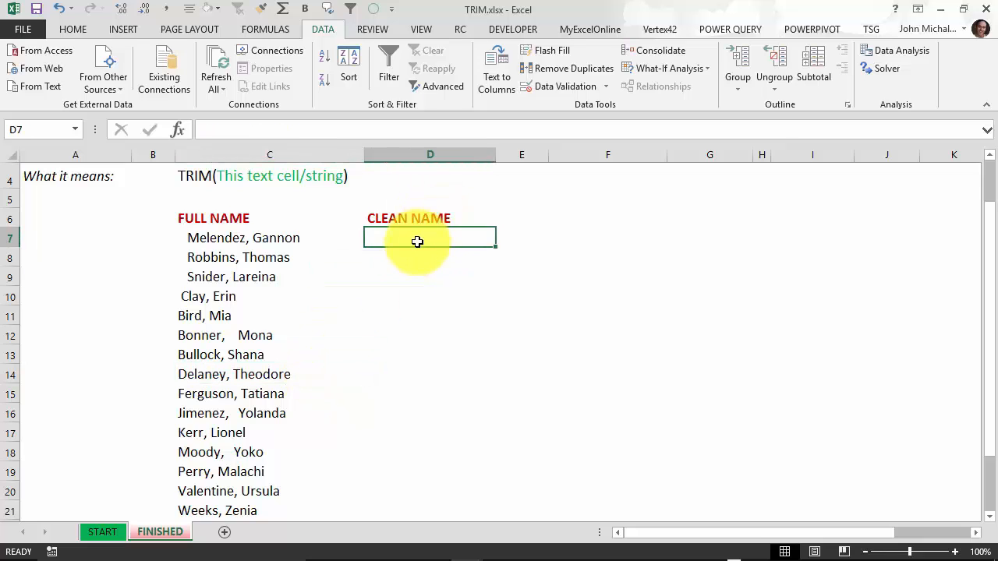
type("=TRIM(")
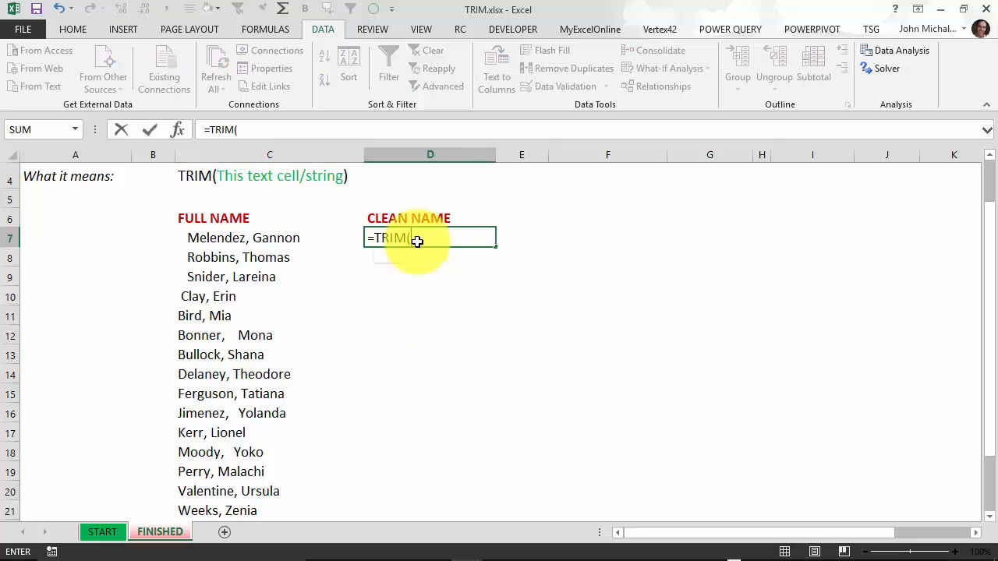
left_click(270, 238)
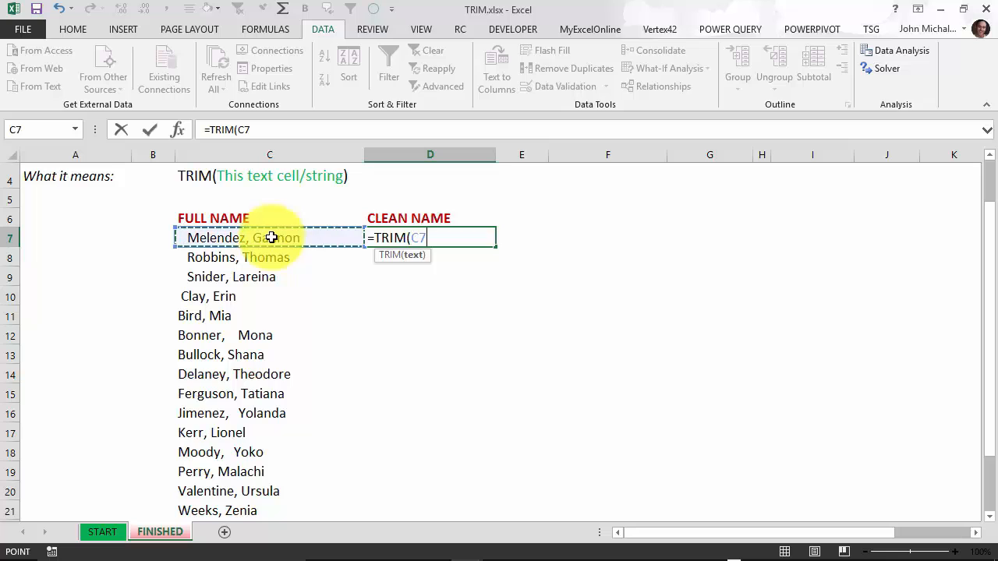
type(")")
key("Return")
left_click(423, 241)
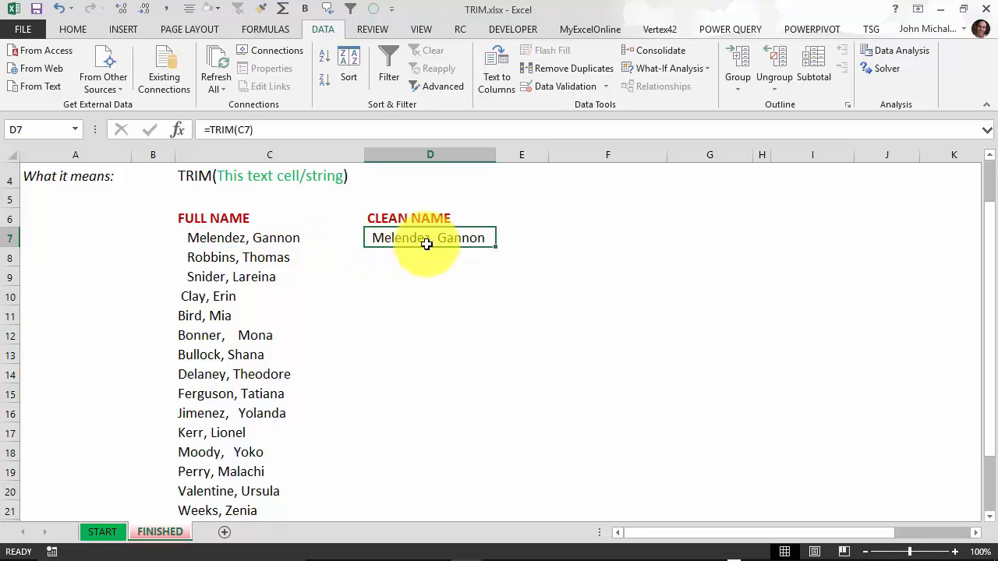
double_click(496, 248)
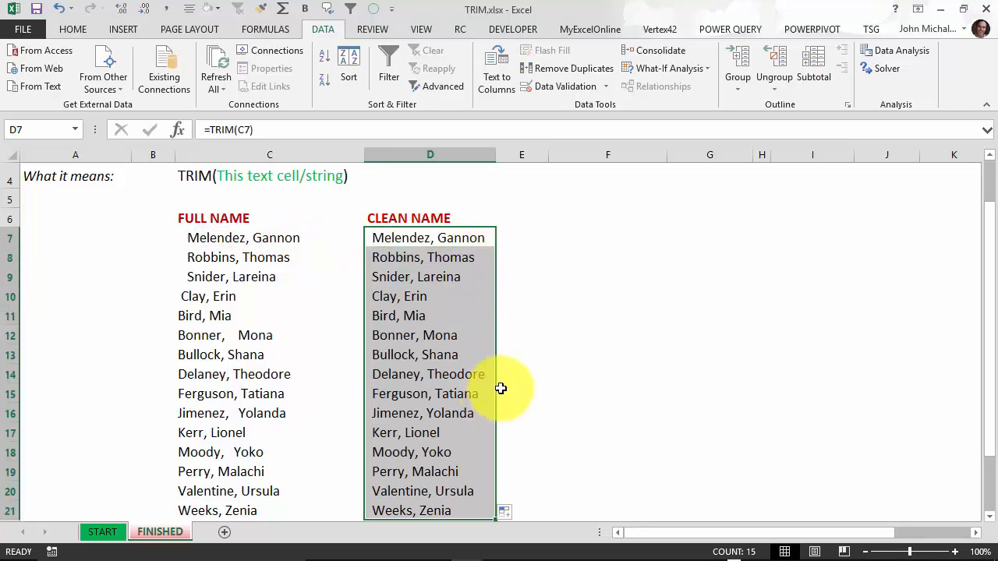
- Convert the TRIM formulas in D7:D21 to plain values in place
left_click(441, 257)
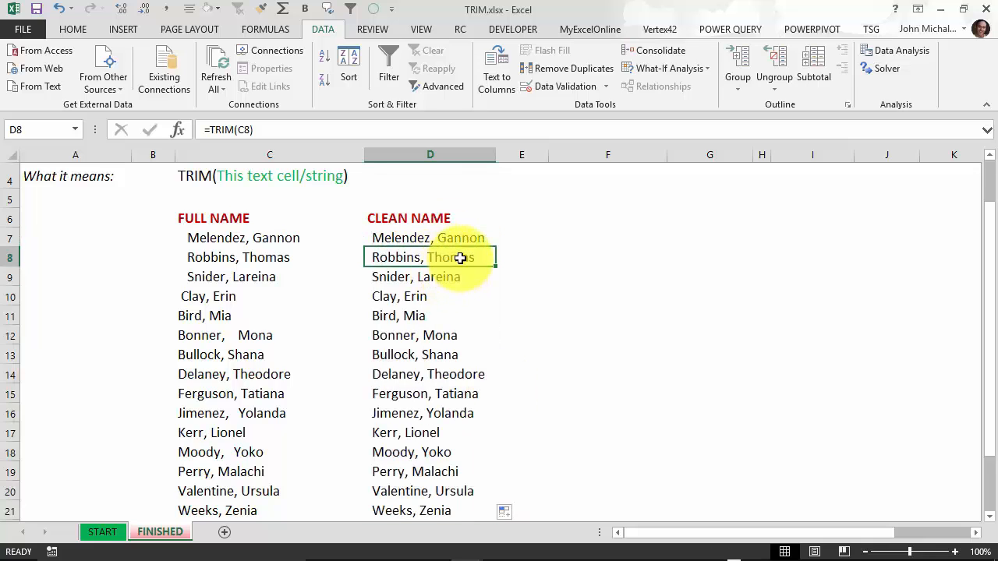
left_click(442, 240)
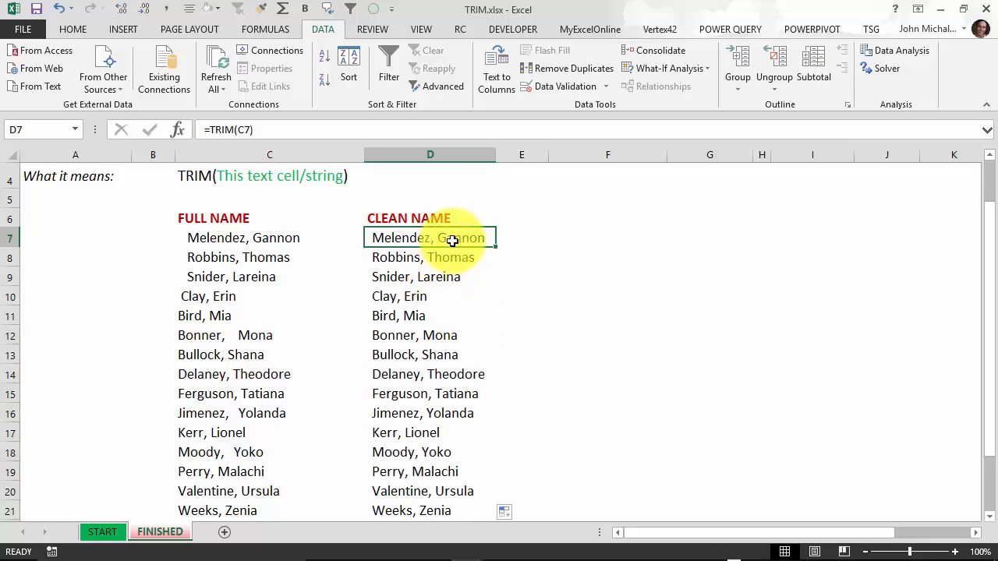
left_click_drag(452, 238, 457, 452)
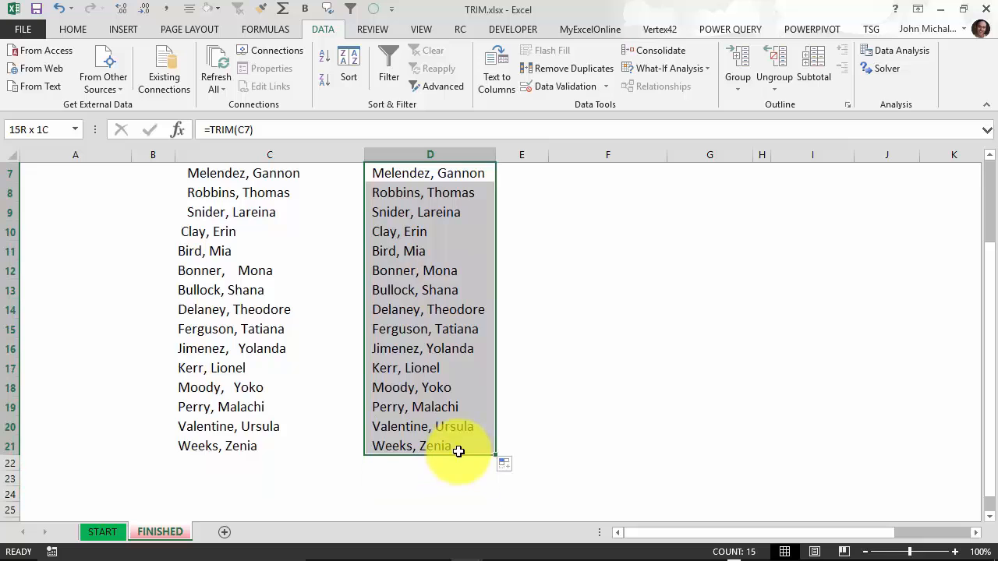
scroll(457, 436, "up", 2)
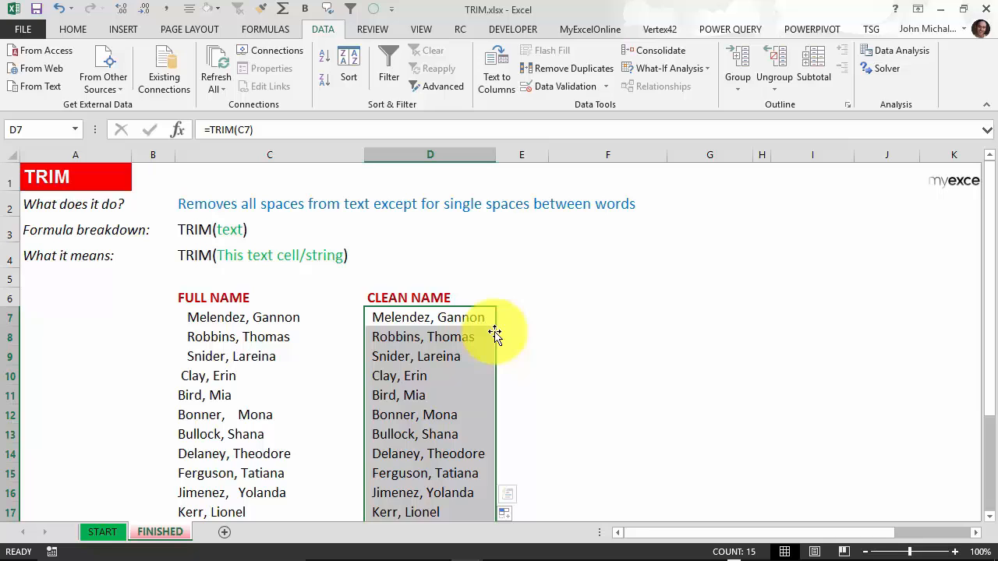
mouse_move(495, 334)
left_mouse_down()
mouse_move(513, 333)
mouse_move(486, 327)
left_mouse_up()
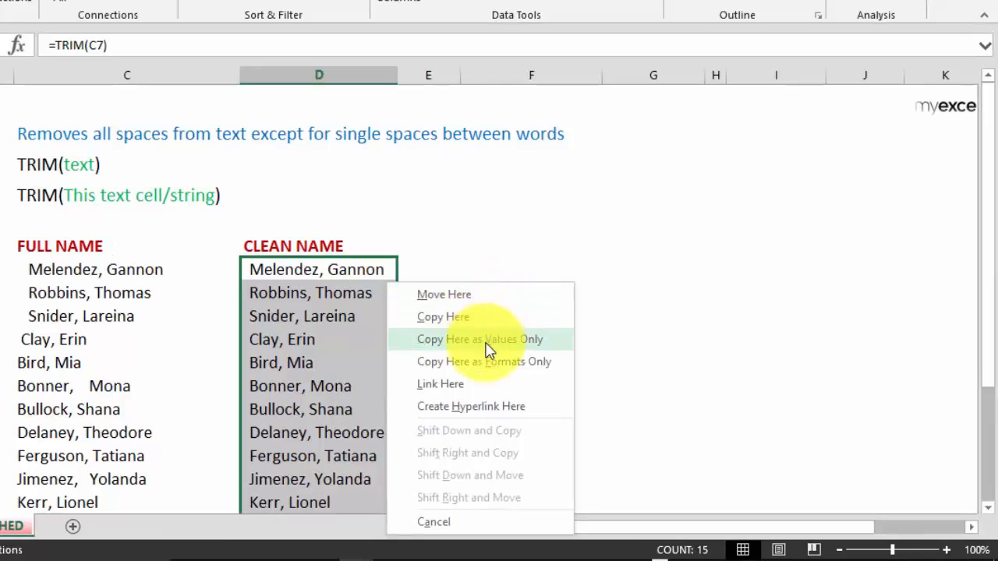
left_click(537, 350)
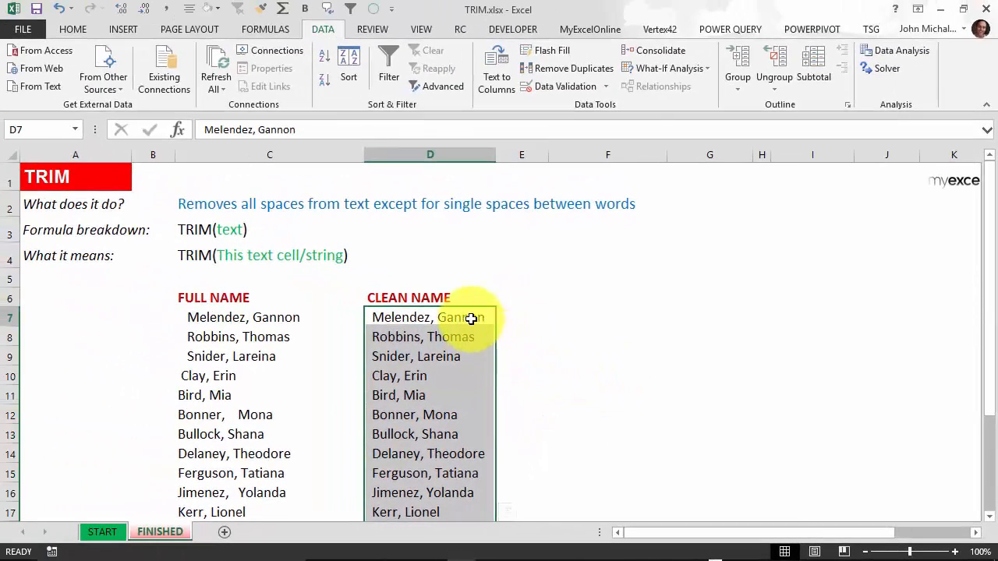
- Check the converted CLEAN NAME cells, viewing D7, D8 and D9 in cell editing for leftover leading or trailing spaces
left_click(409, 310)
left_click(460, 357)
left_click(463, 373)
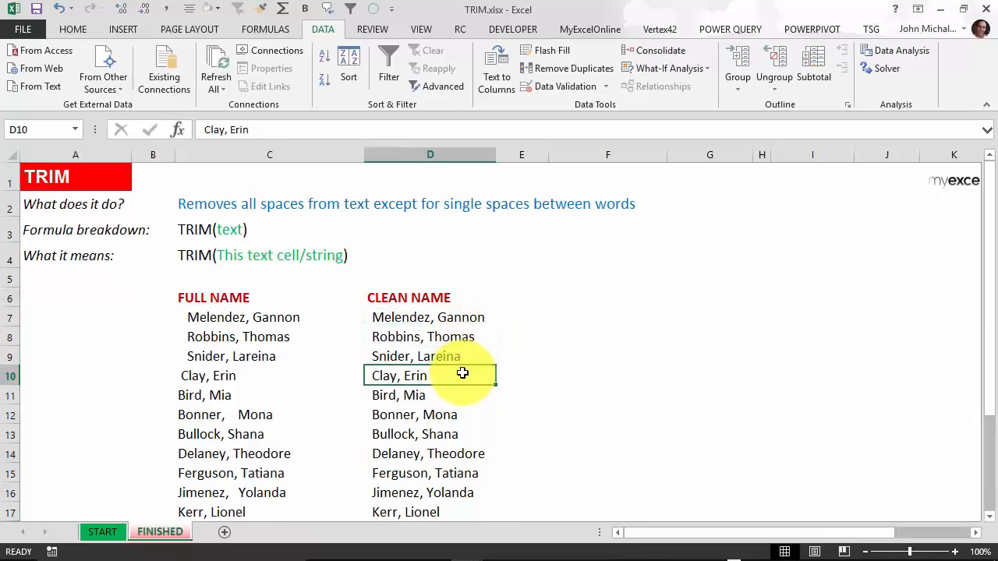
left_click(469, 316)
double_click(471, 315)
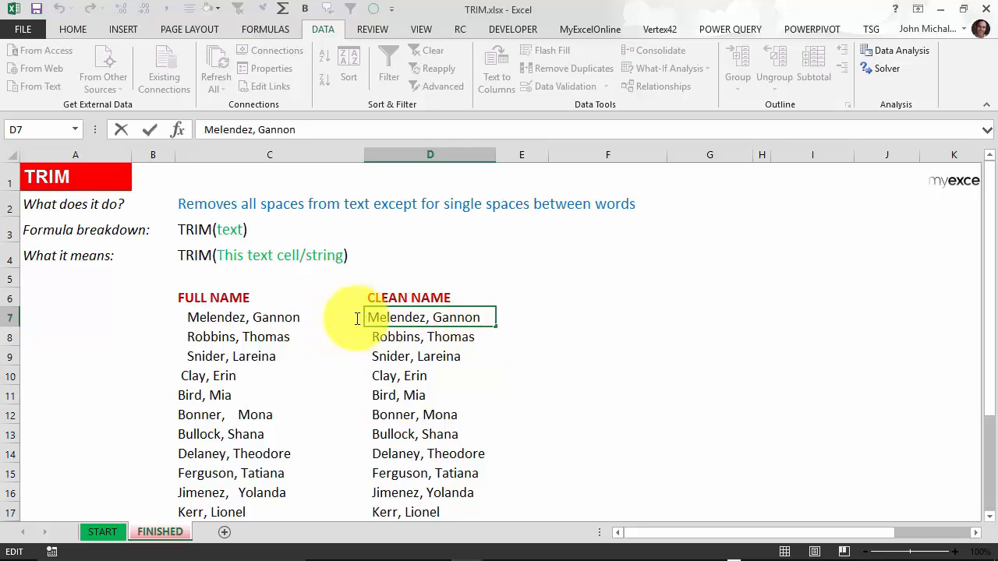
key("Return")
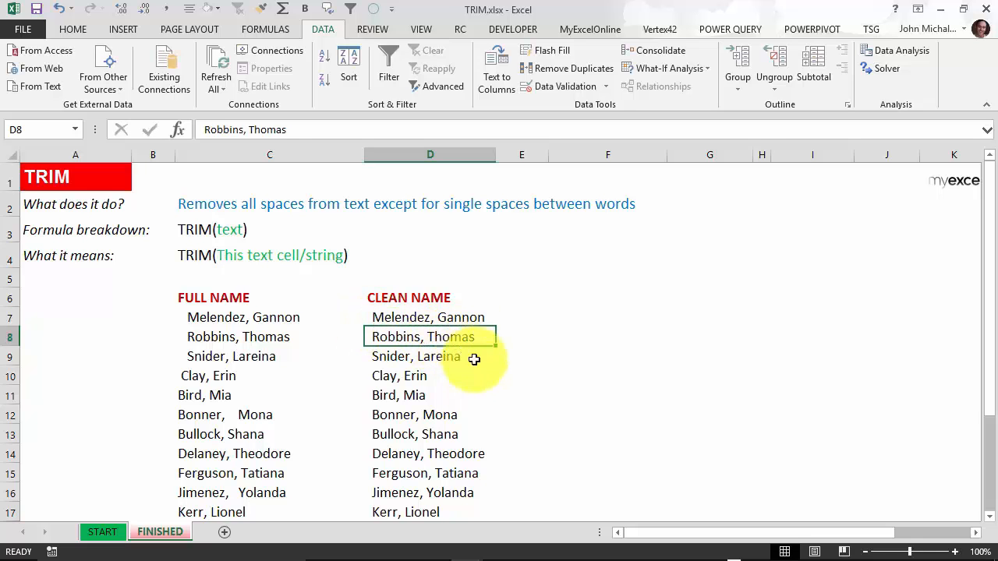
key("F2")
key("Return")
key("F2")
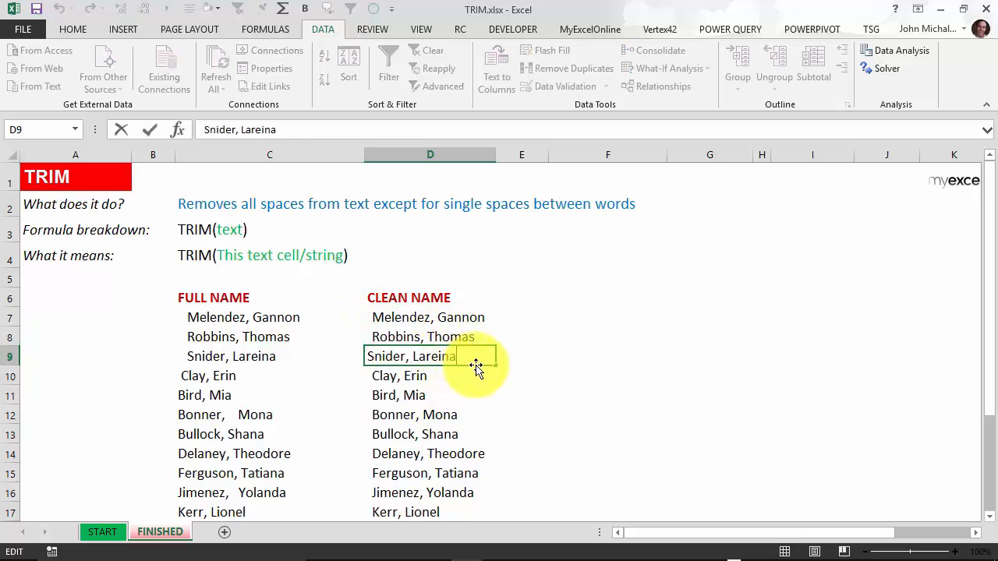
key("Escape")
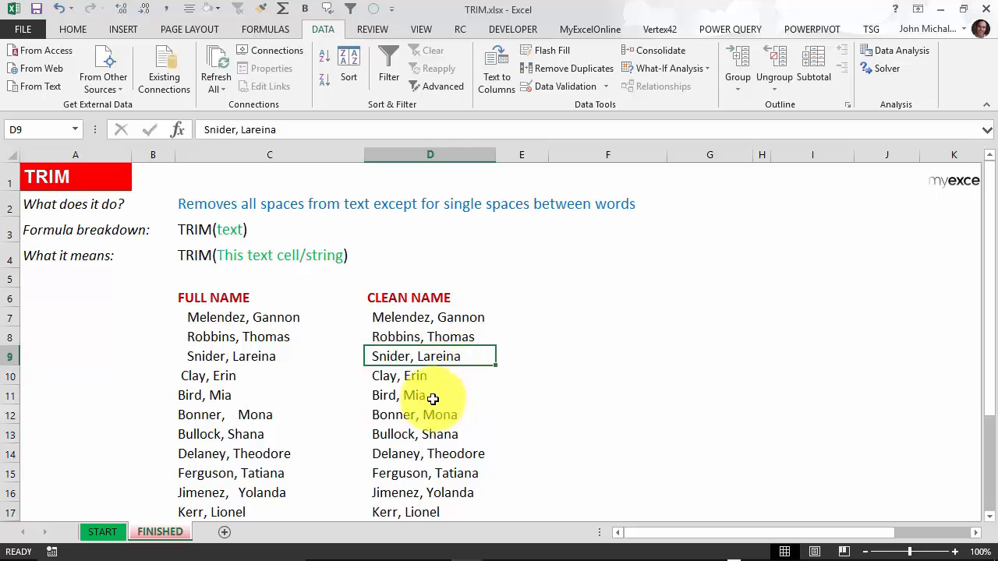
- Compare the spacing between the surname and first name in C12 with the cleaned text in D12
left_click(264, 413)
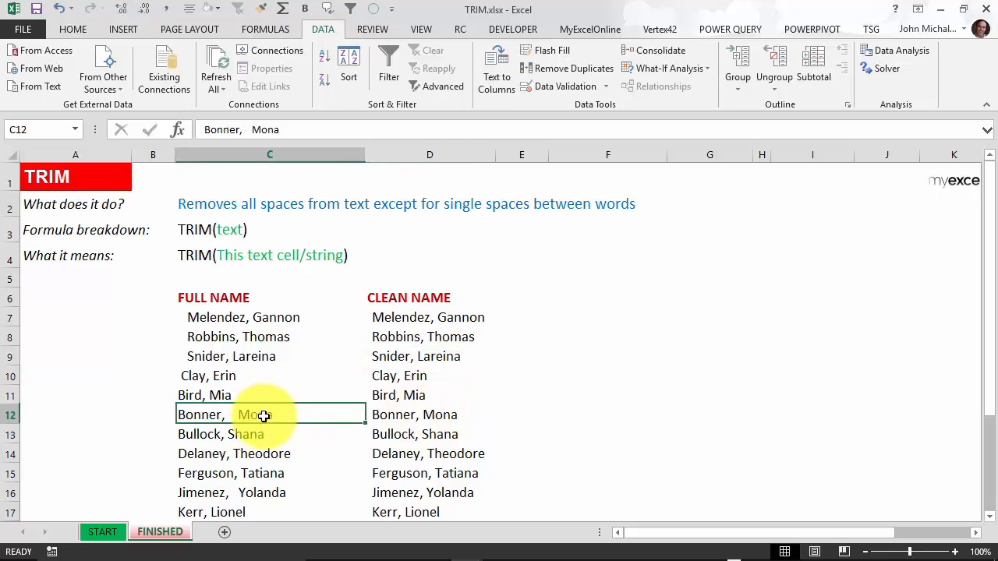
left_click(418, 421)
double_click(414, 411)
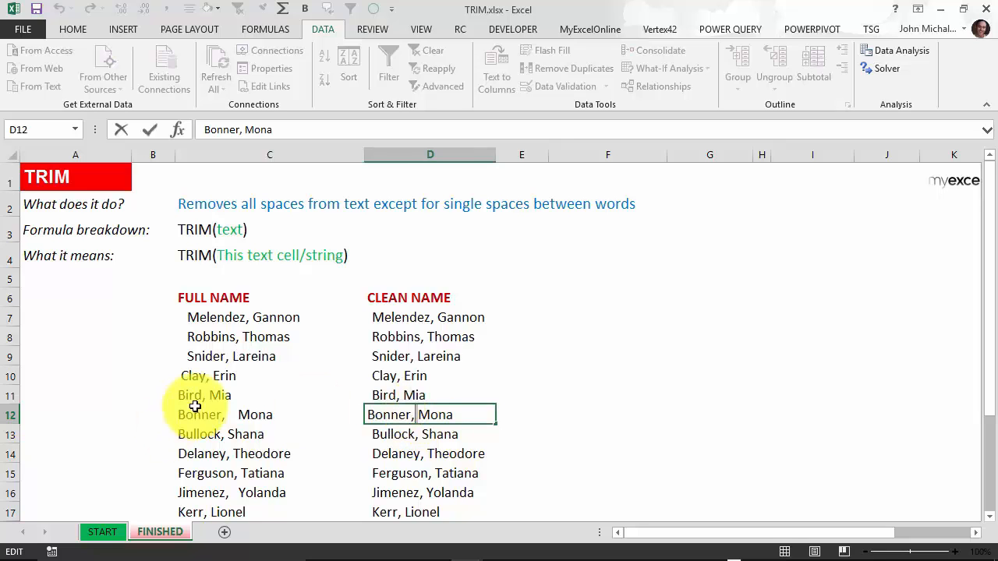
key("Escape")
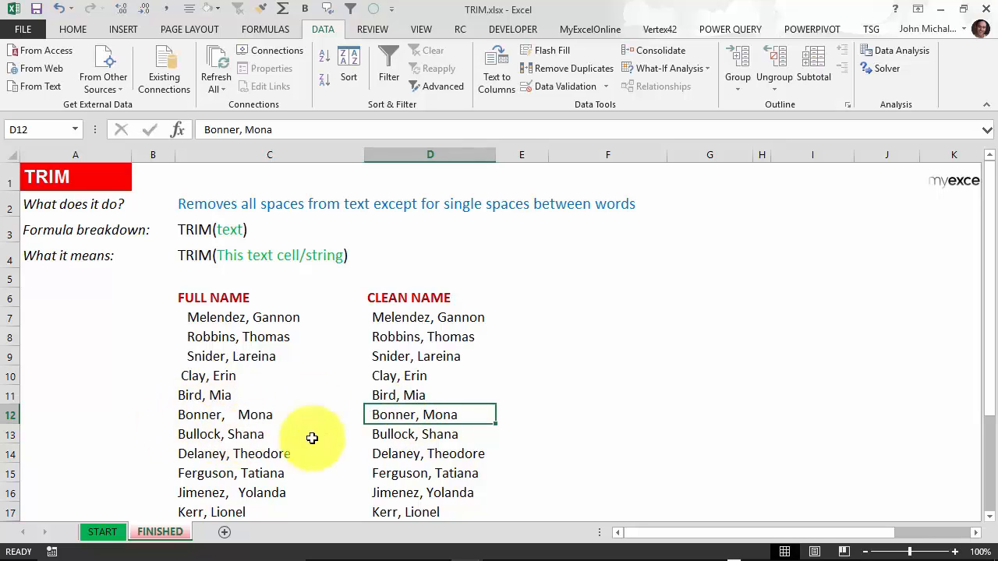
- Sort the name list from A to Z by the CLEAN NAME column and review the order
left_click(422, 317)
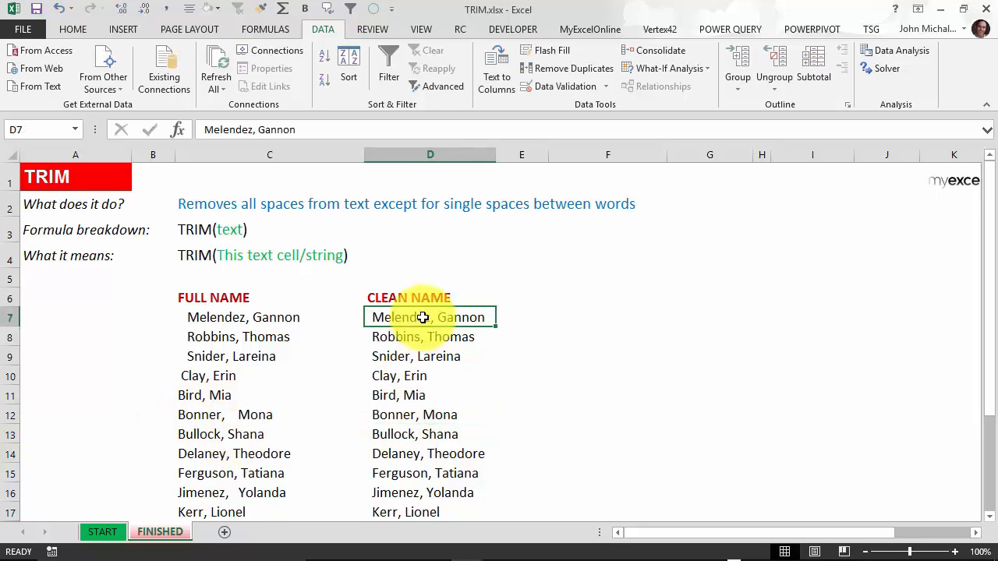
left_click(324, 53)
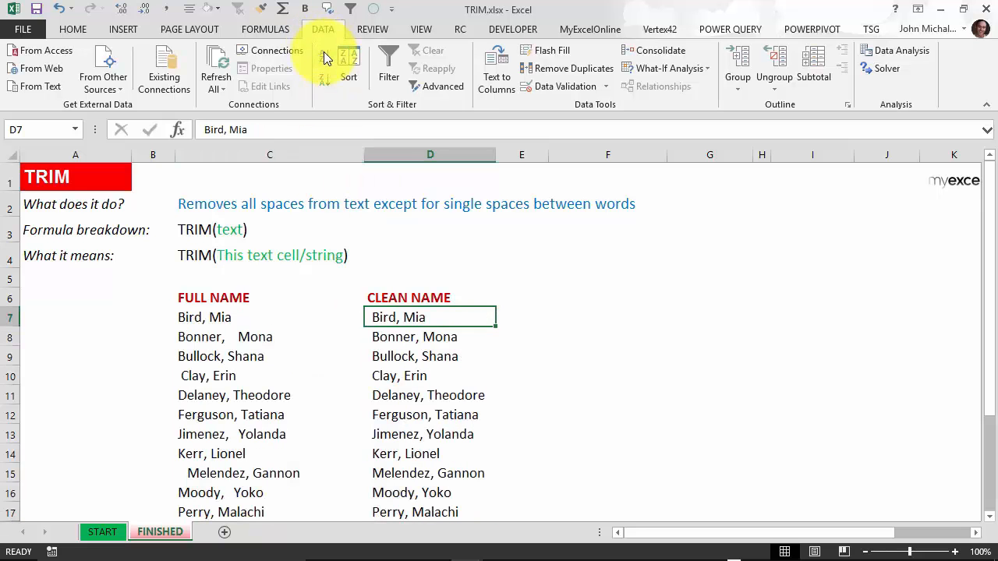
scroll(429, 368, "down", 2)
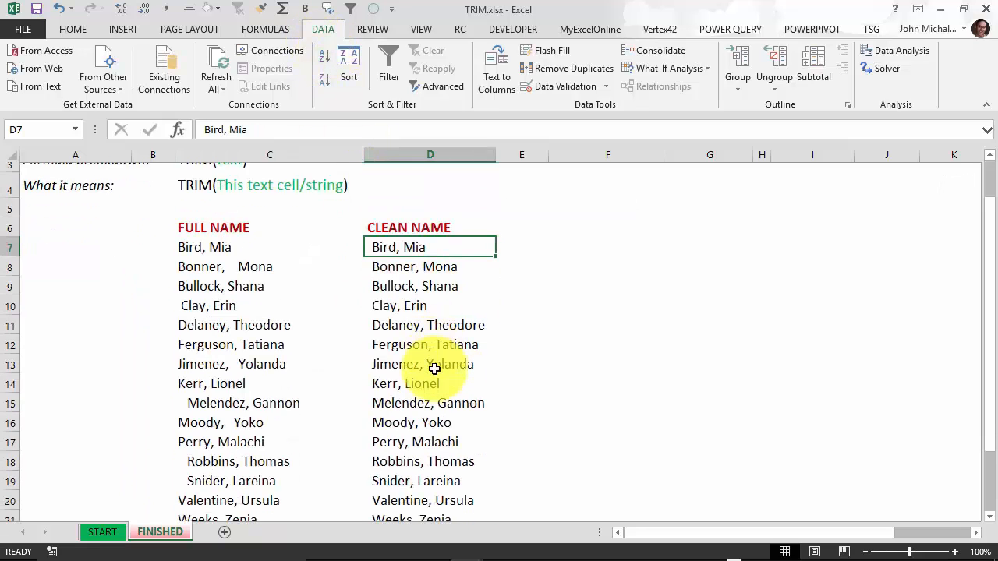
scroll(434, 369, "up", 1)
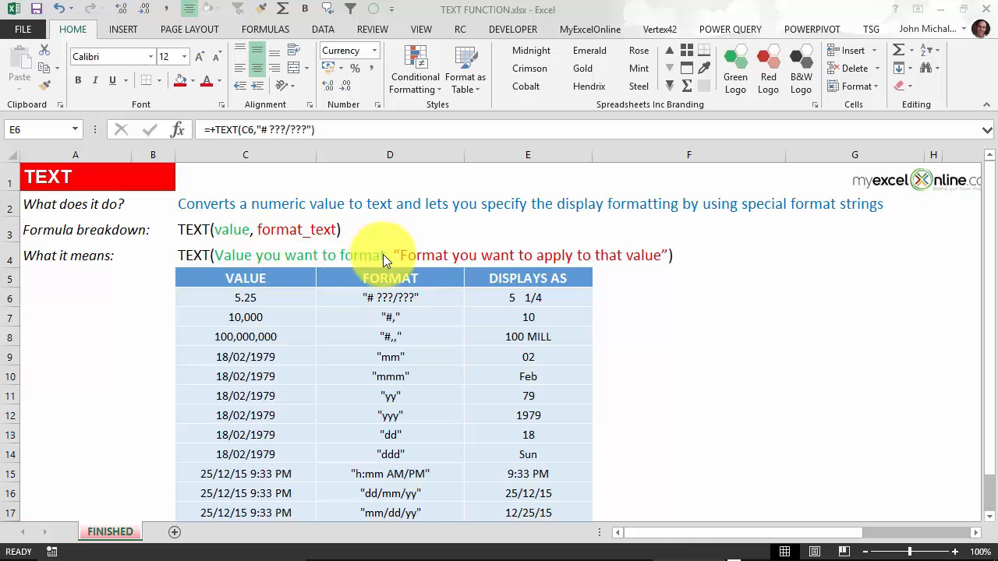
- Examine the VALUE and FORMAT columns of the example table on the TEXT function sheet
left_click(277, 277)
scroll(271, 341, "down", 1)
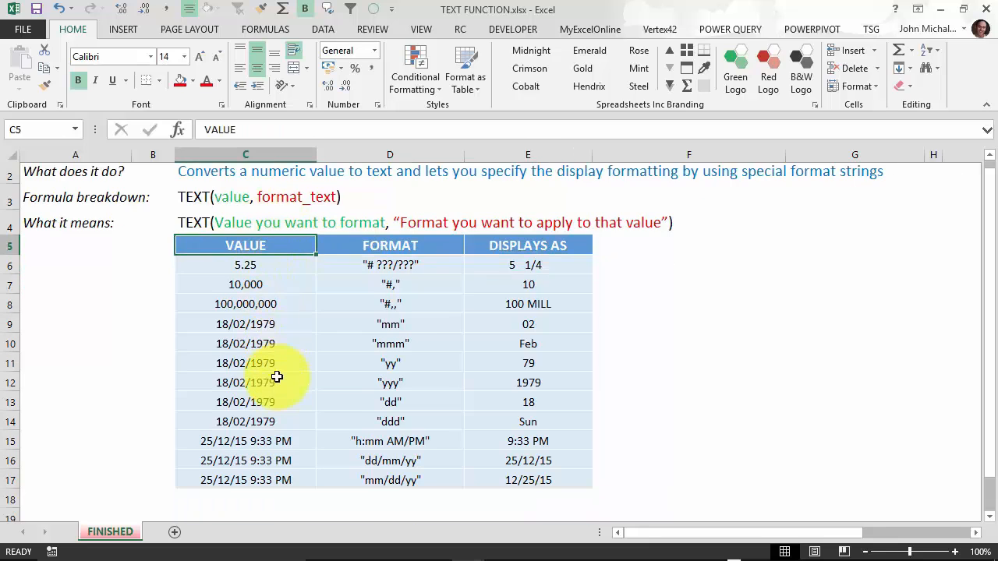
scroll(279, 357, "up", 1)
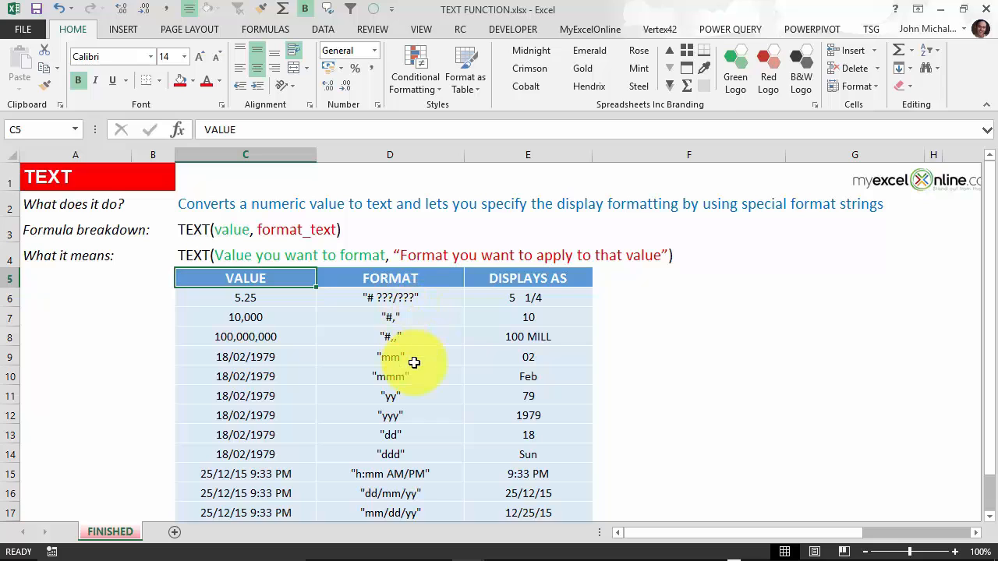
left_click(407, 434)
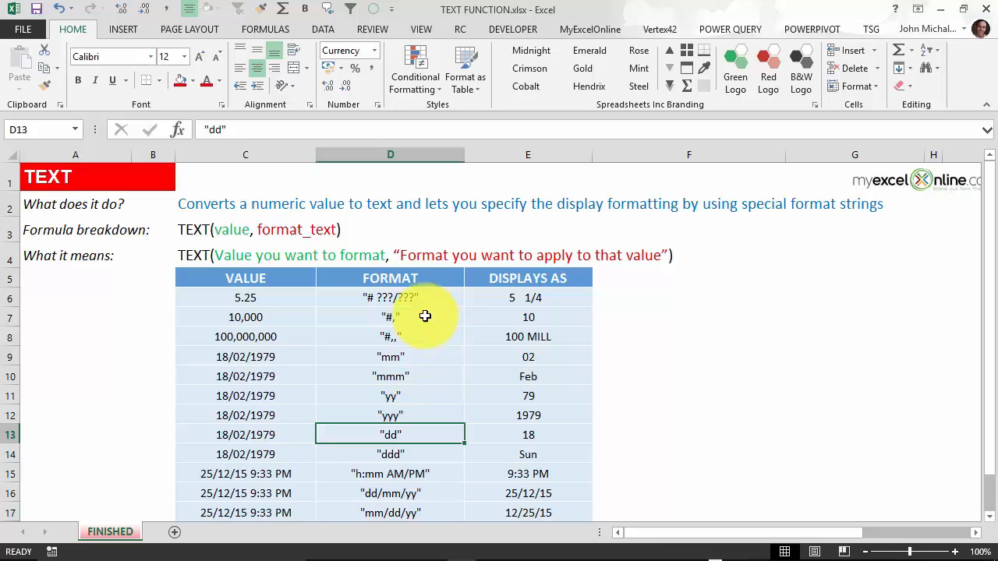
- Examine the TEXT formula in E6 in cell editing, including its C6 reference and "# ???/???" format string
left_click(534, 300)
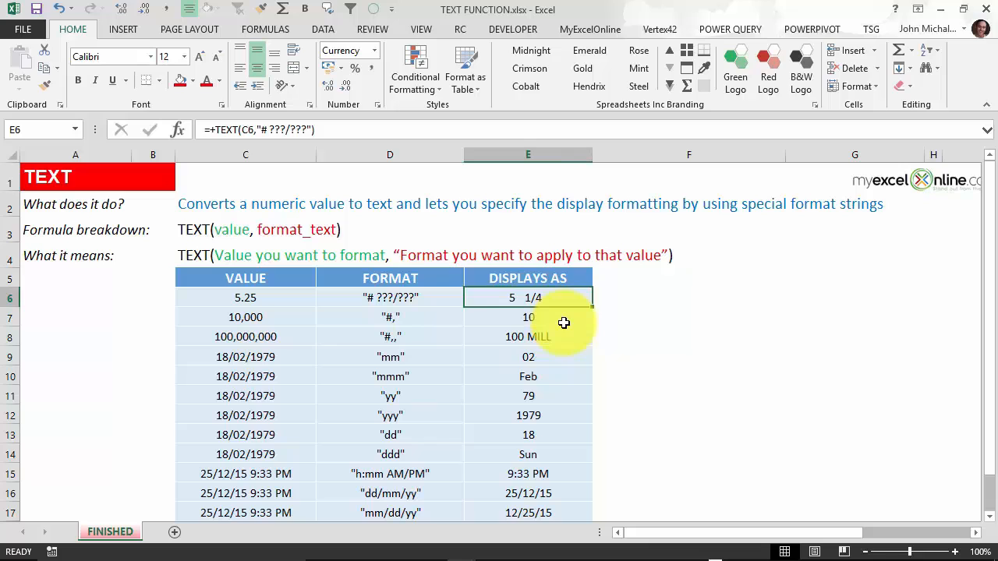
key("F2")
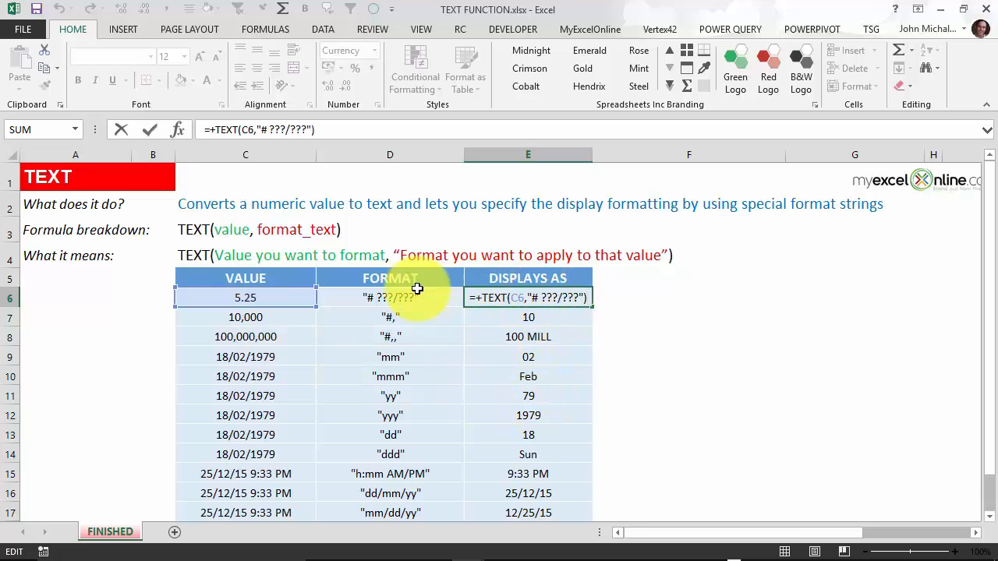
left_click_drag(527, 297, 588, 299)
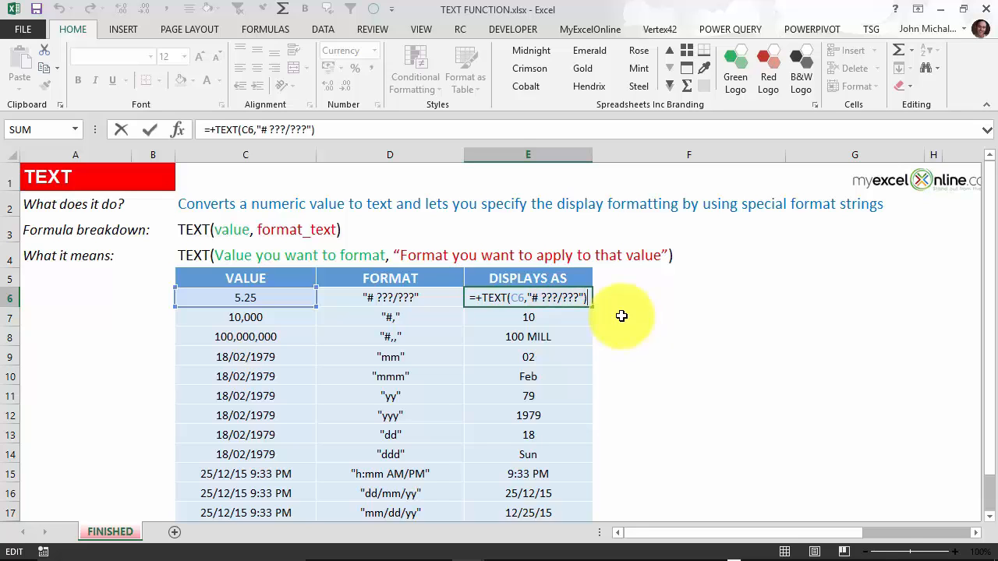
key("ctrl+Return")
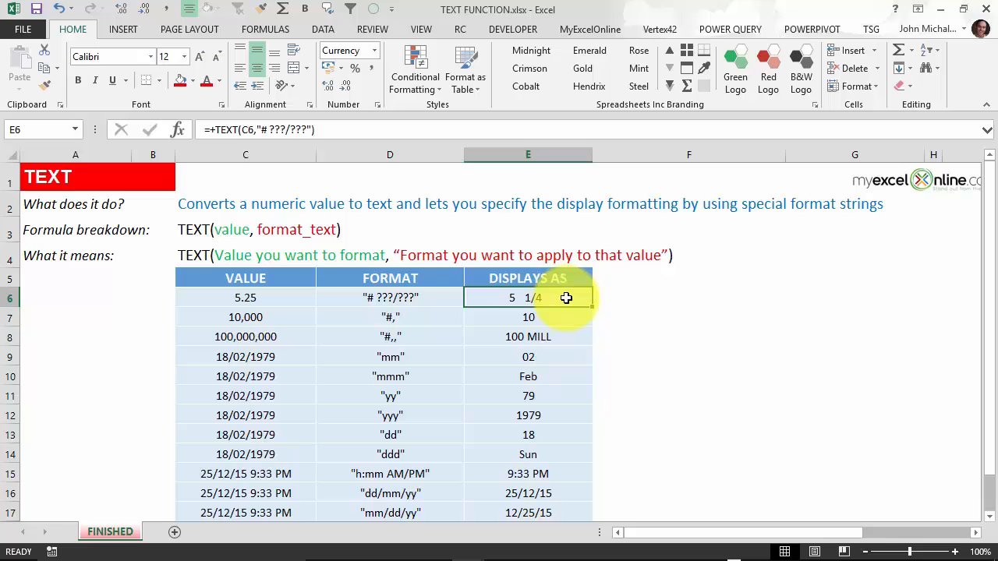
- Examine the TEXT formula in E7 in cell editing, including its C7 reference and "#," format string
key("Down")
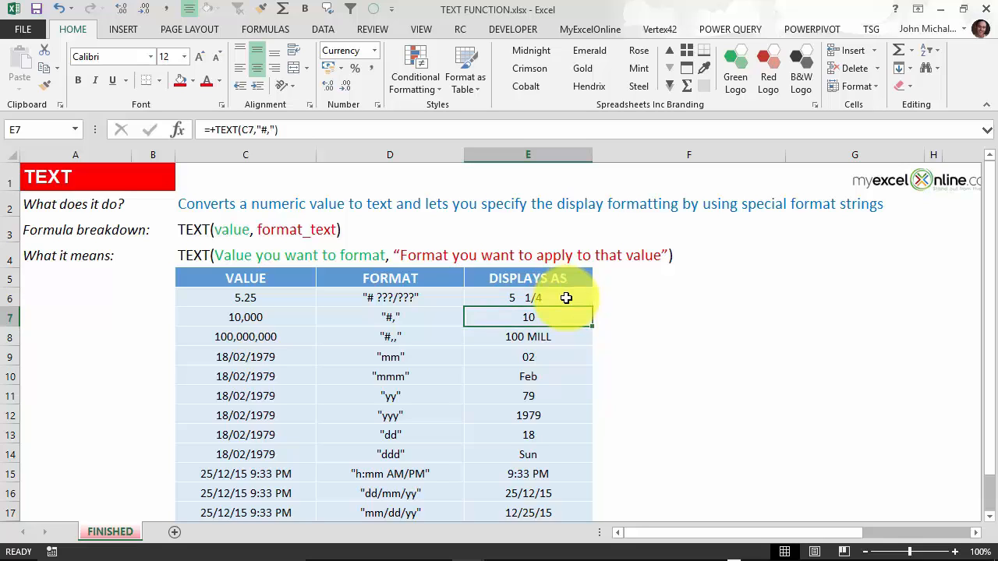
key("F2")
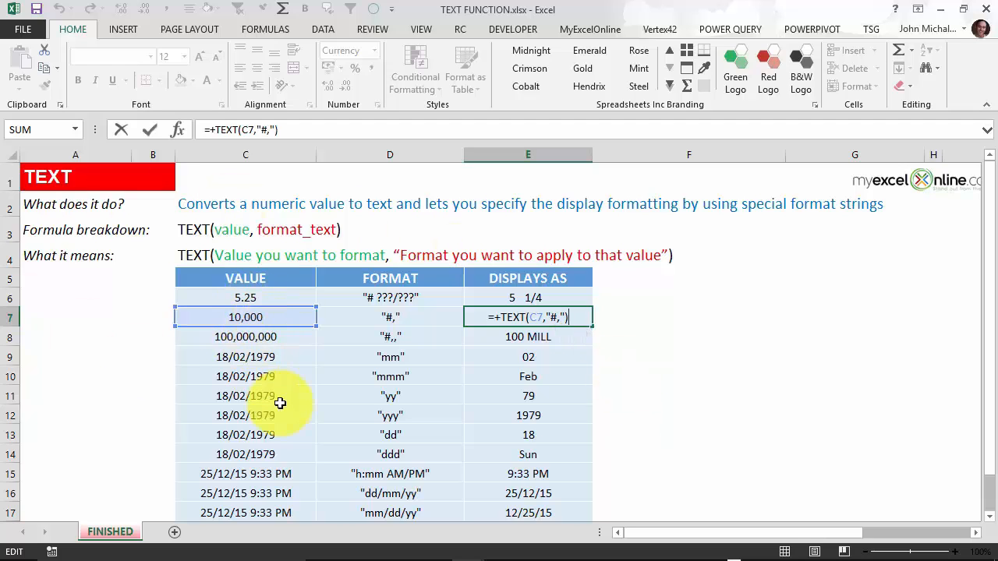
key("ctrl+Return")
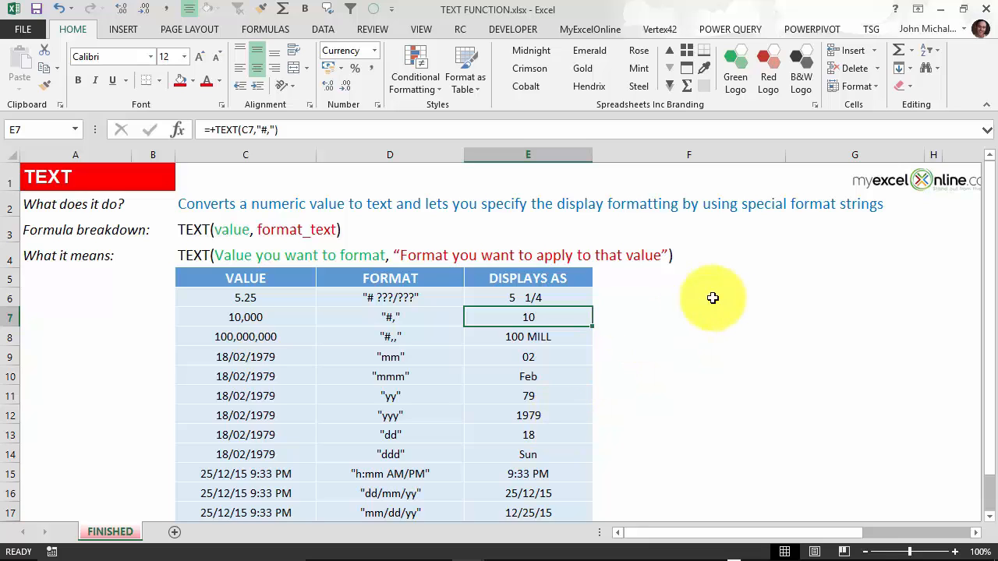
- Examine the TEXT formula in E8, including the two commas in its "#,," format string and the joined " MILL" text
key("Down")
key("F2")
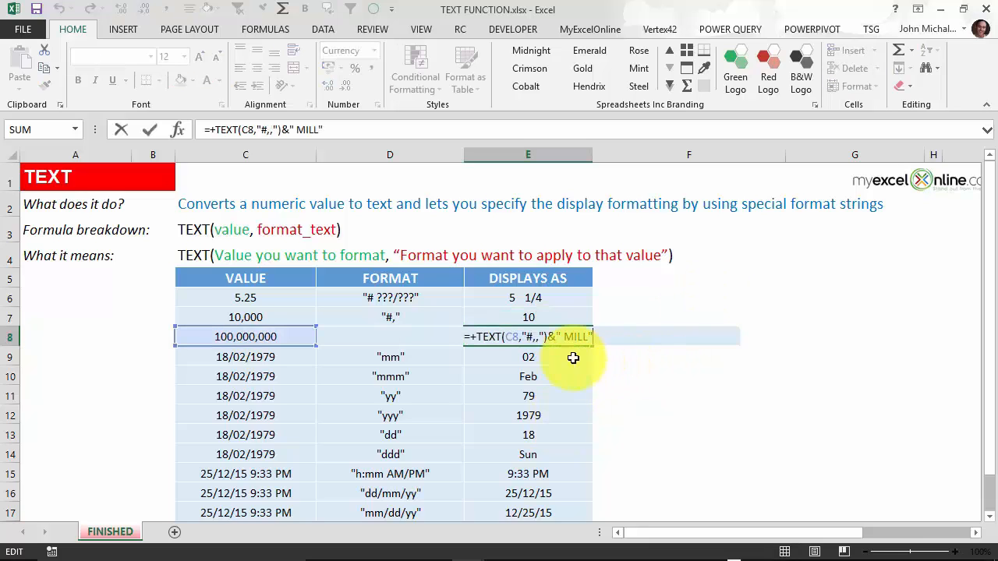
left_click(533, 337)
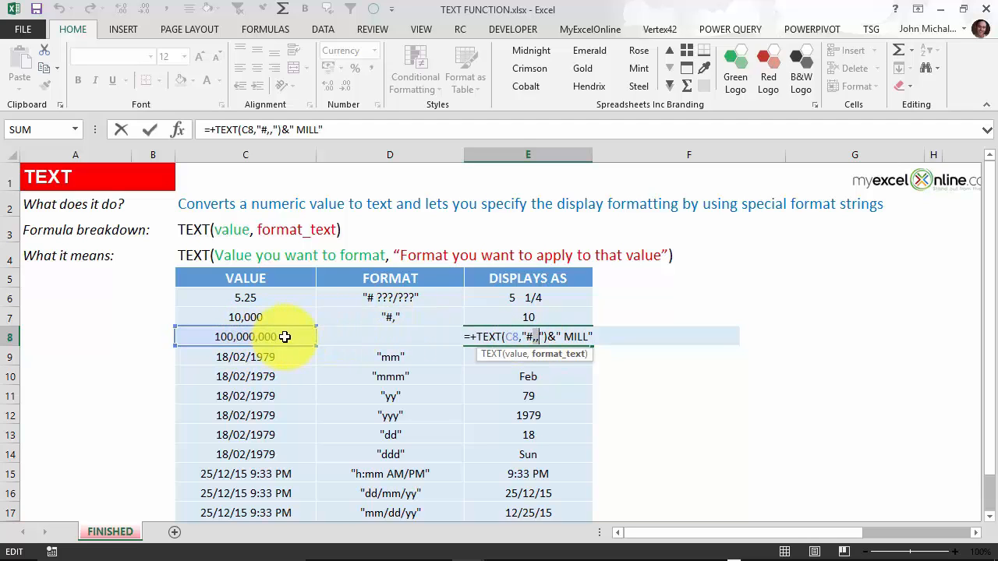
left_click(602, 335)
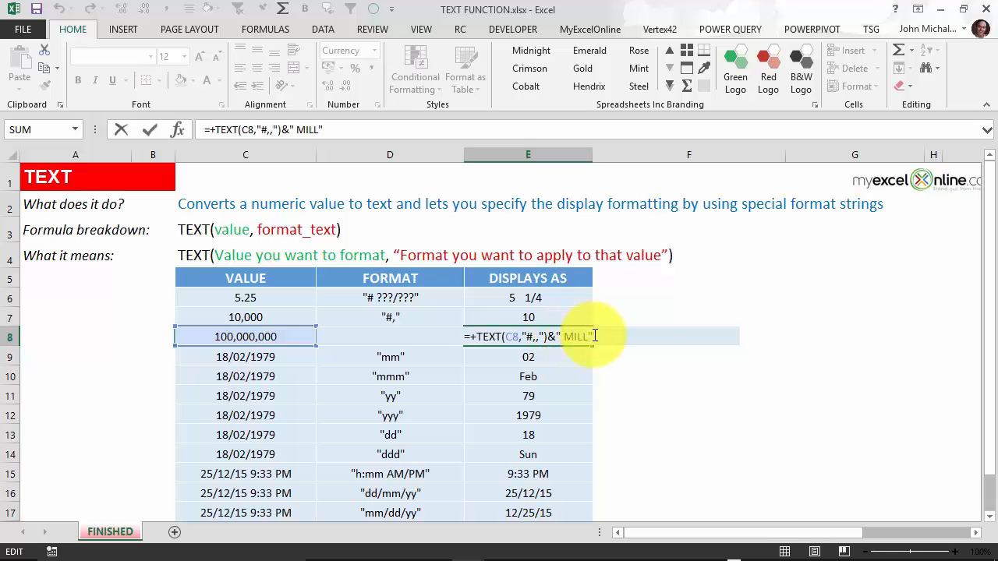
key("ctrl+Return")
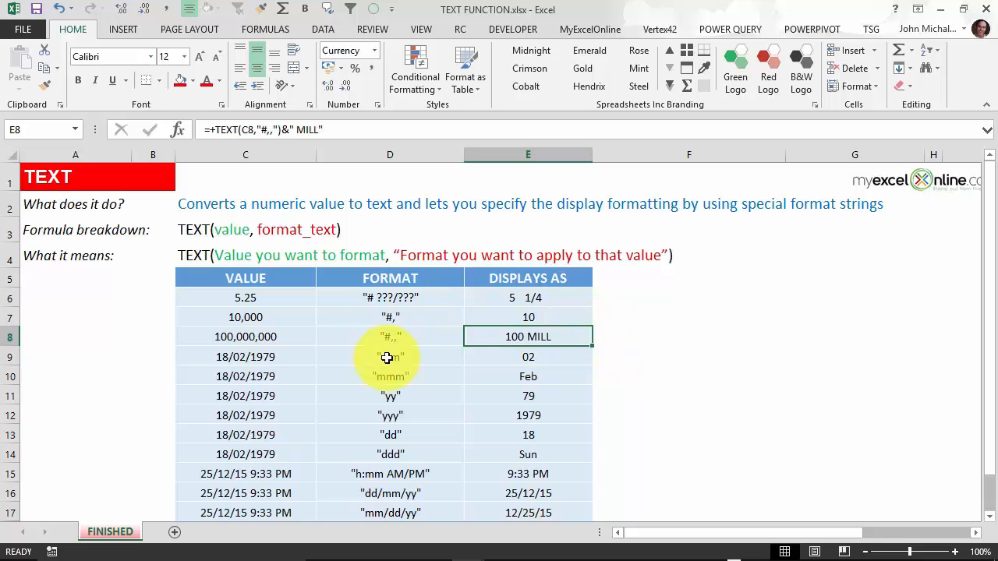
- Examine the month formulas in E9 and E10, comparing the "mm" and "mmm" format strings
left_click(555, 355)
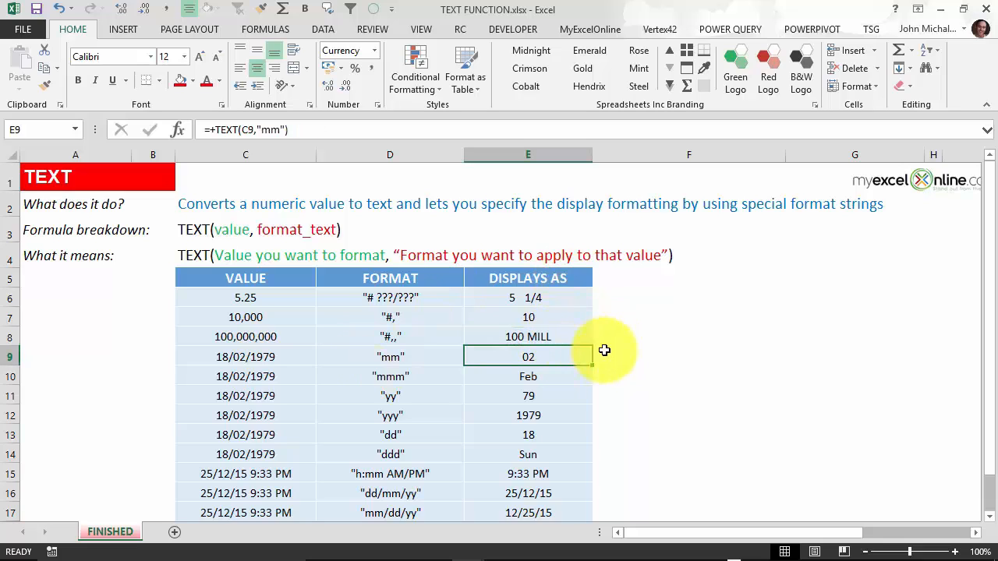
key("F2")
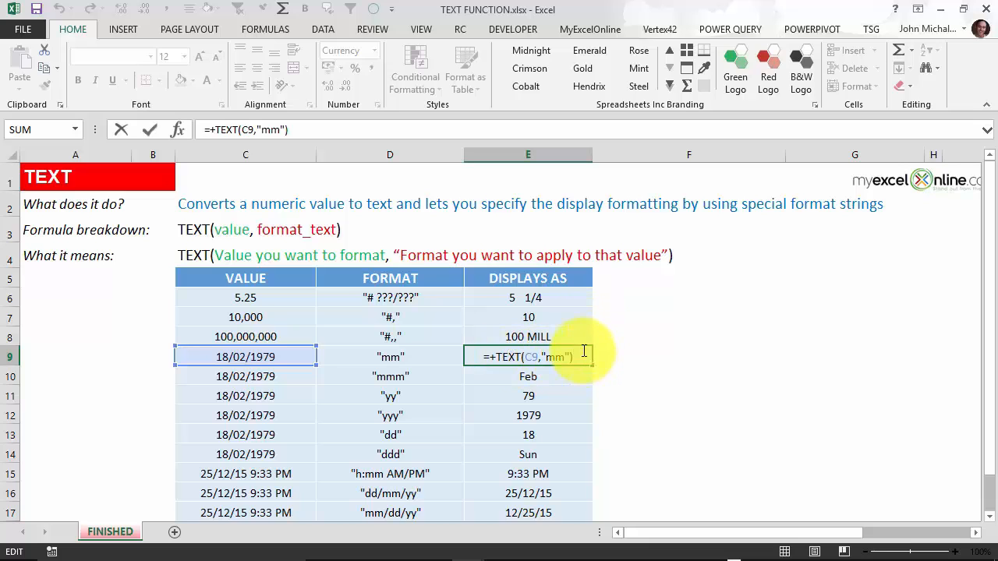
key("ctrl+Return")
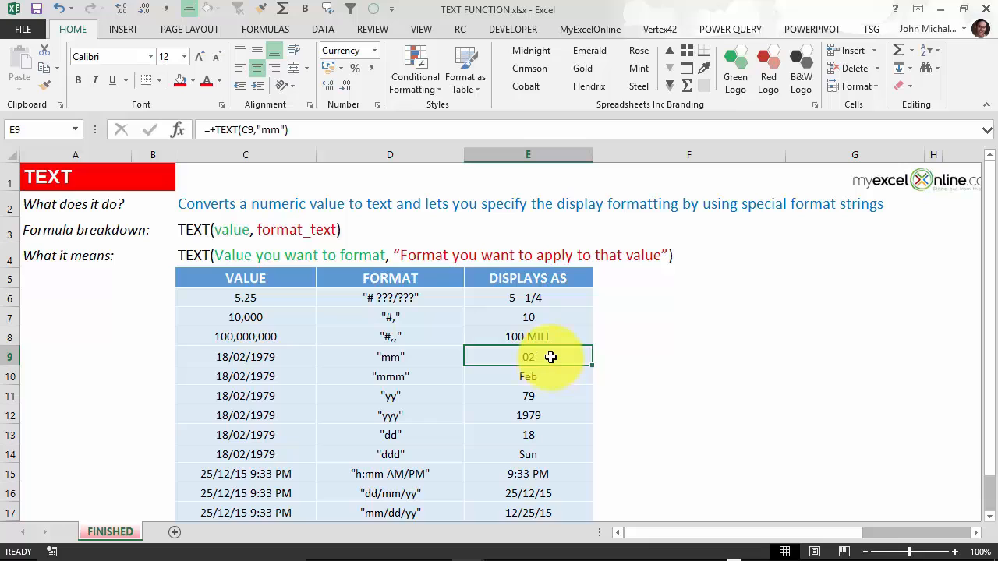
left_click(551, 374)
key("F2")
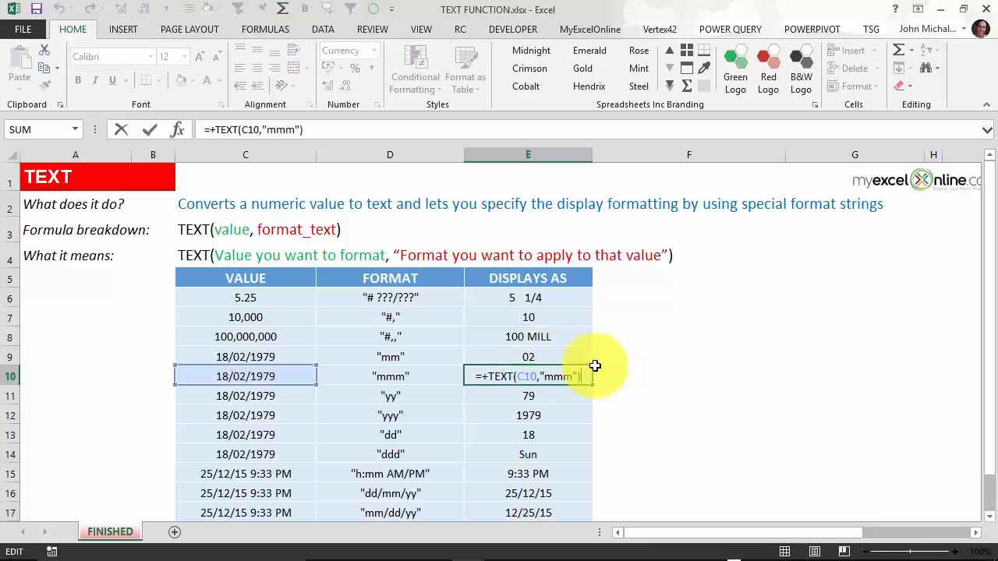
key("ctrl+Return")
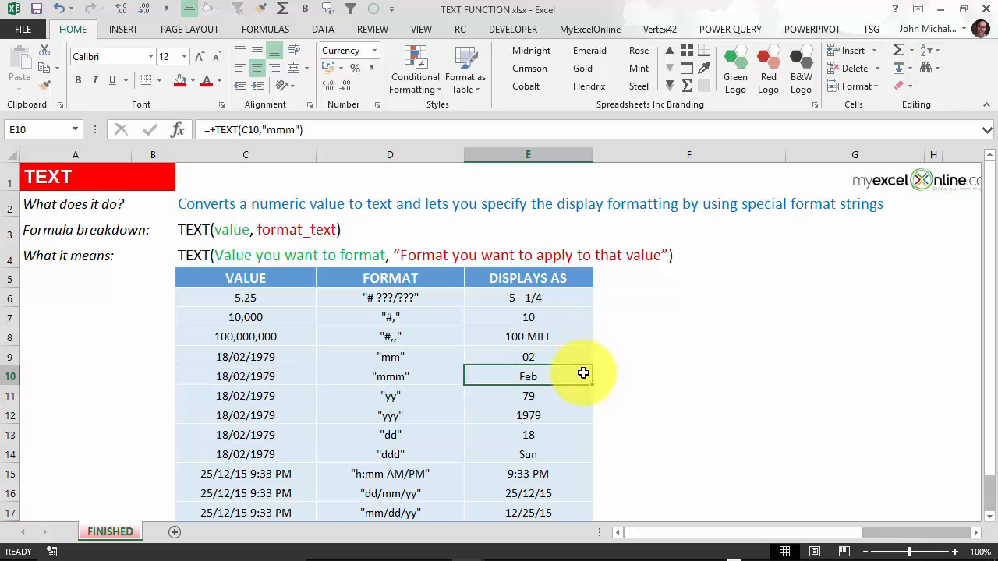
- Examine the year formulas in E11 and E12, comparing the "yy" and "yyy" format strings
left_click(563, 395)
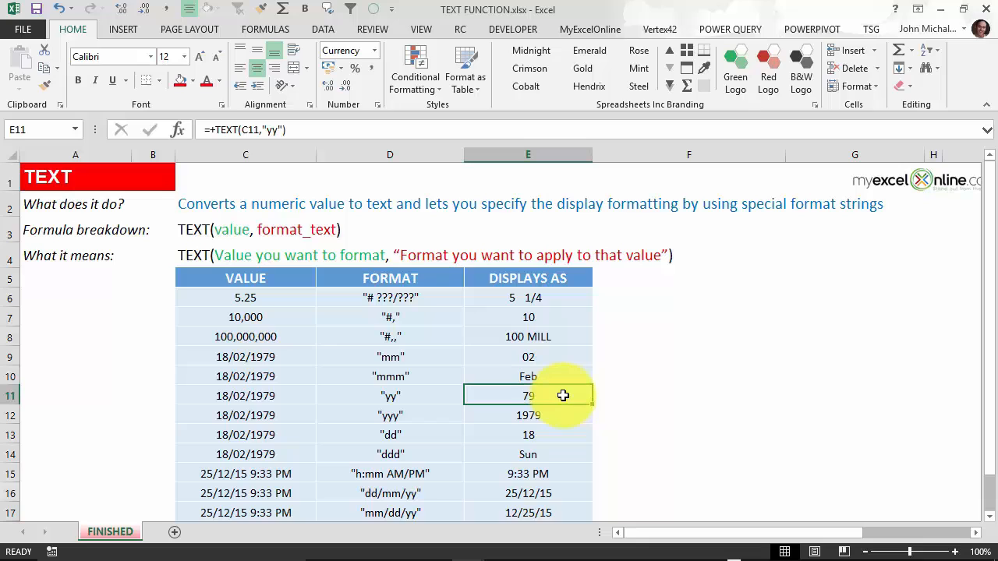
double_click(563, 396)
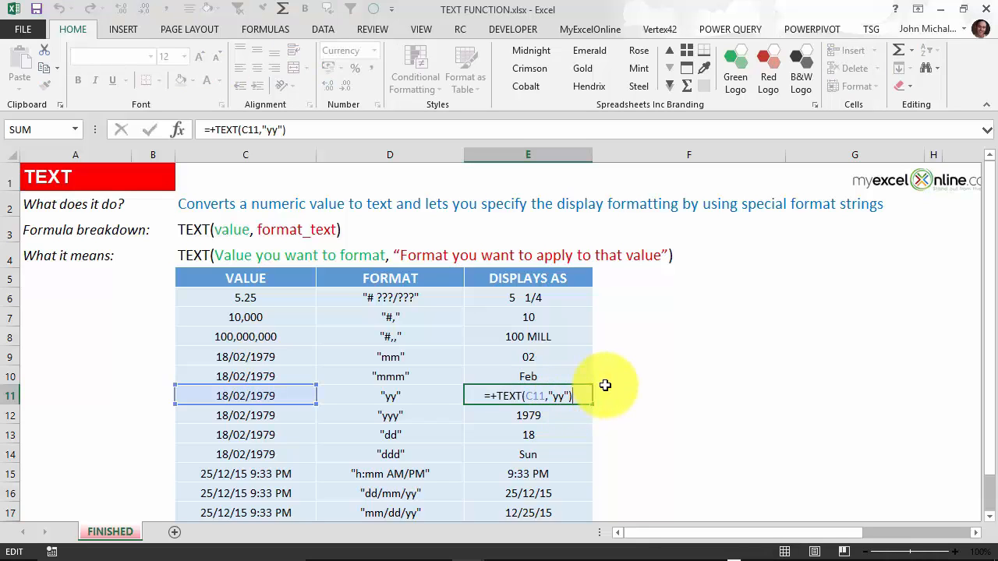
key("Escape")
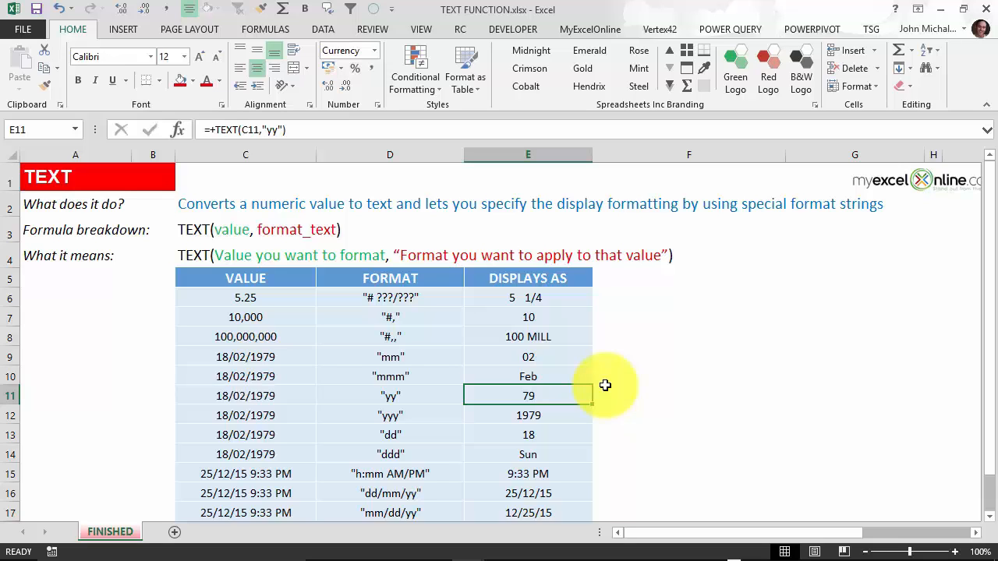
double_click(577, 415)
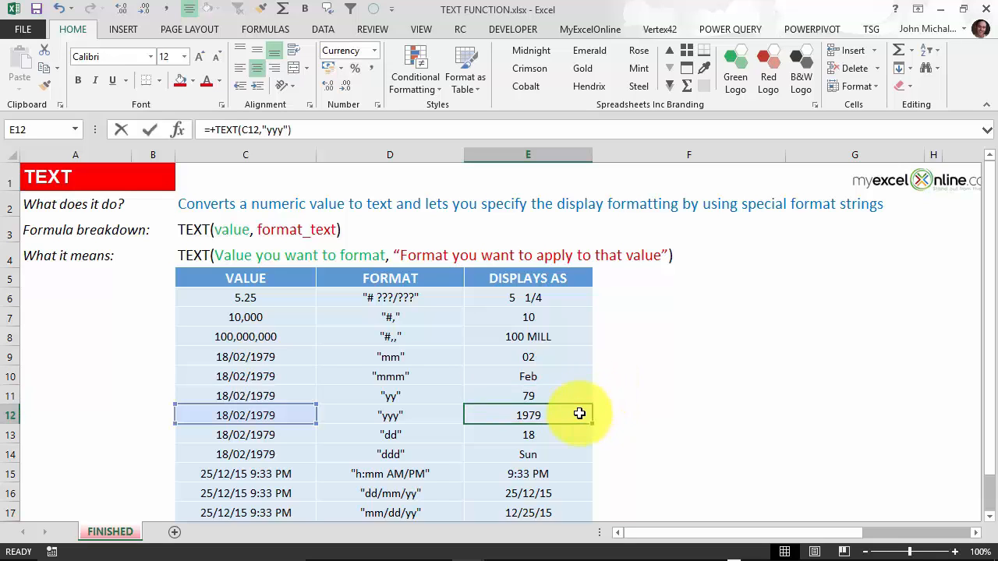
key("Escape")
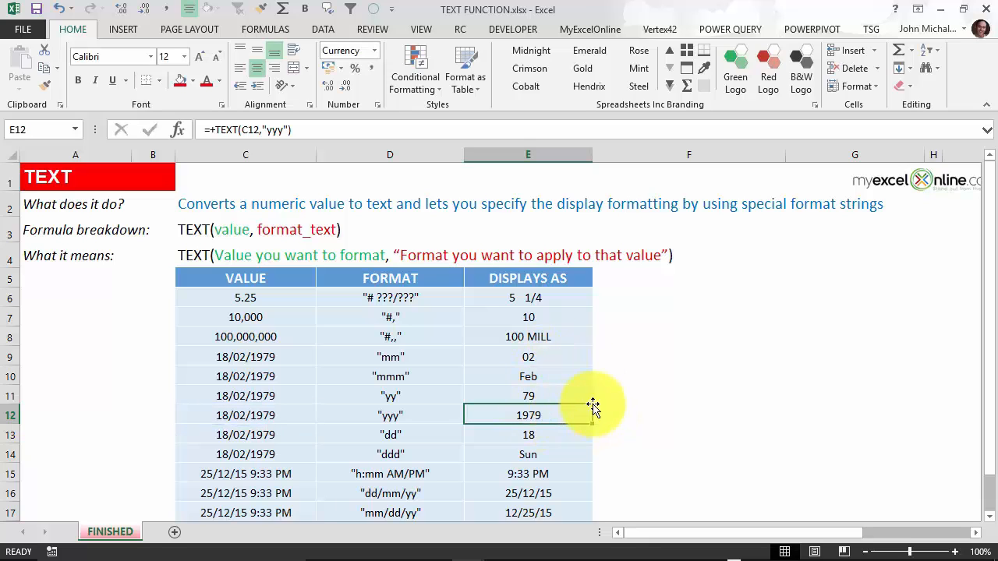
- Examine the day formulas in E13 and E14, comparing the "dd" and "ddd" format strings
double_click(570, 431)
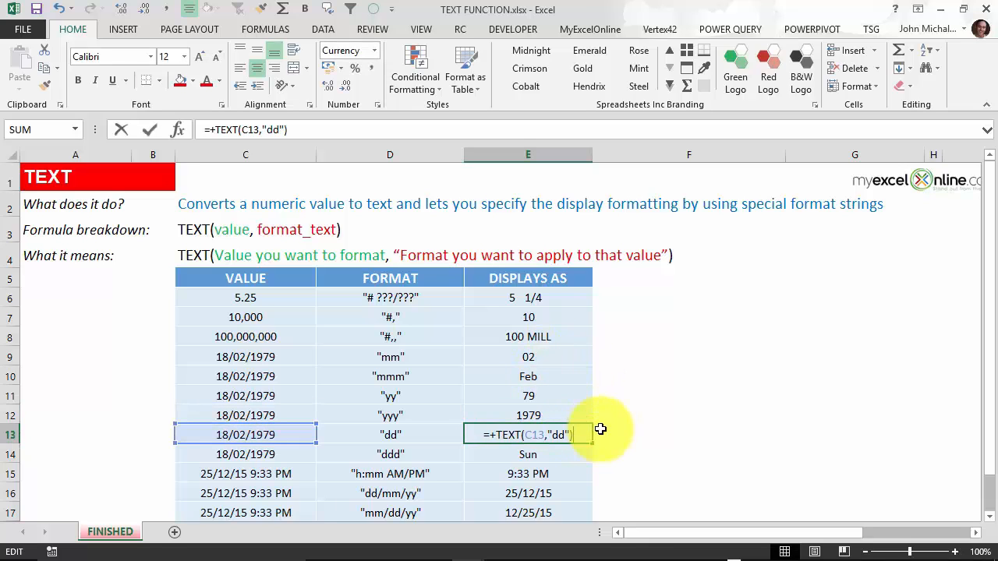
key("Escape")
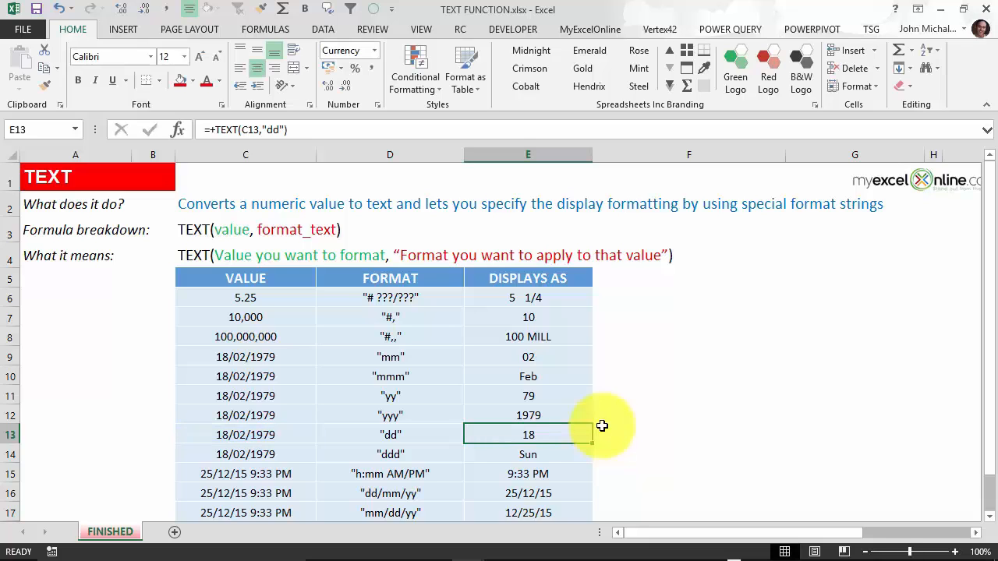
double_click(546, 459)
key("Escape")
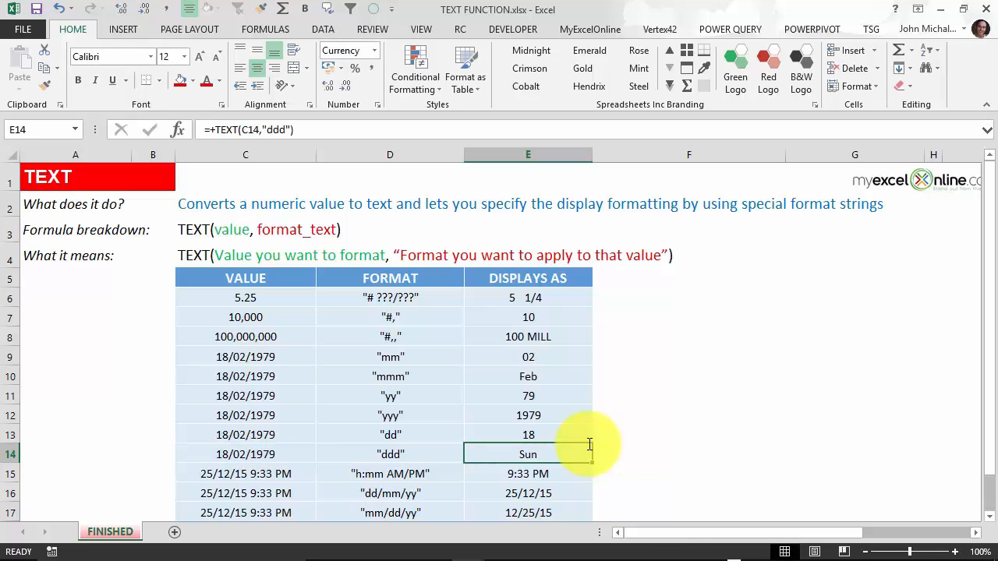
- Add a fourth d to the format string in E14 so the formula reads =+TEXT(C14,"dddD"), and review the edited formula
double_click(590, 448)
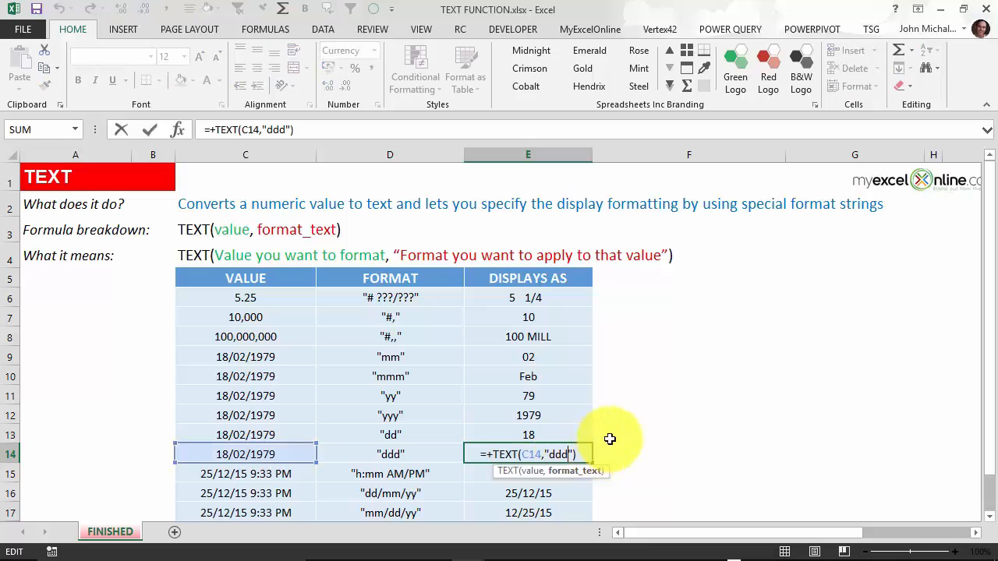
type("d")
key("Return")
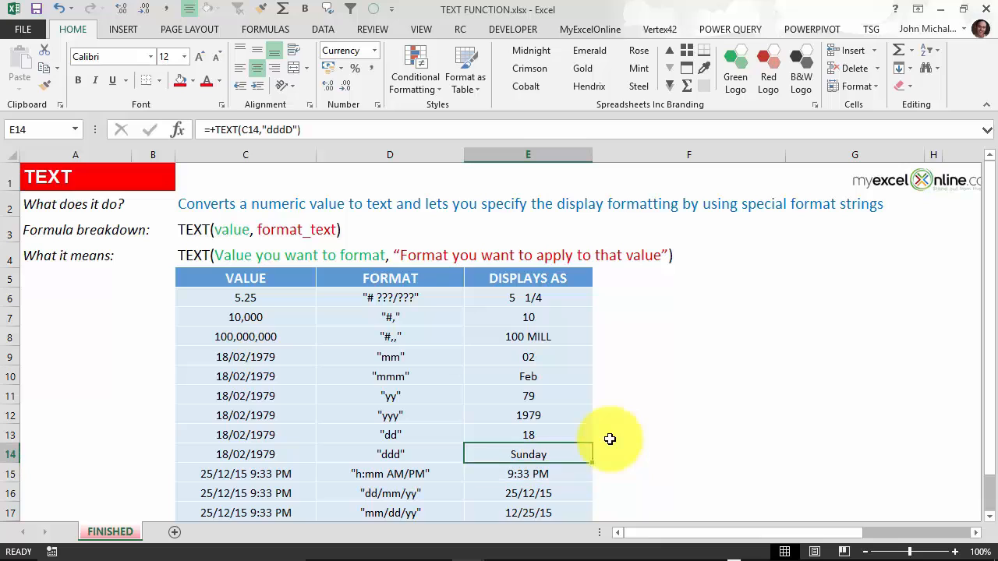
key("F2")
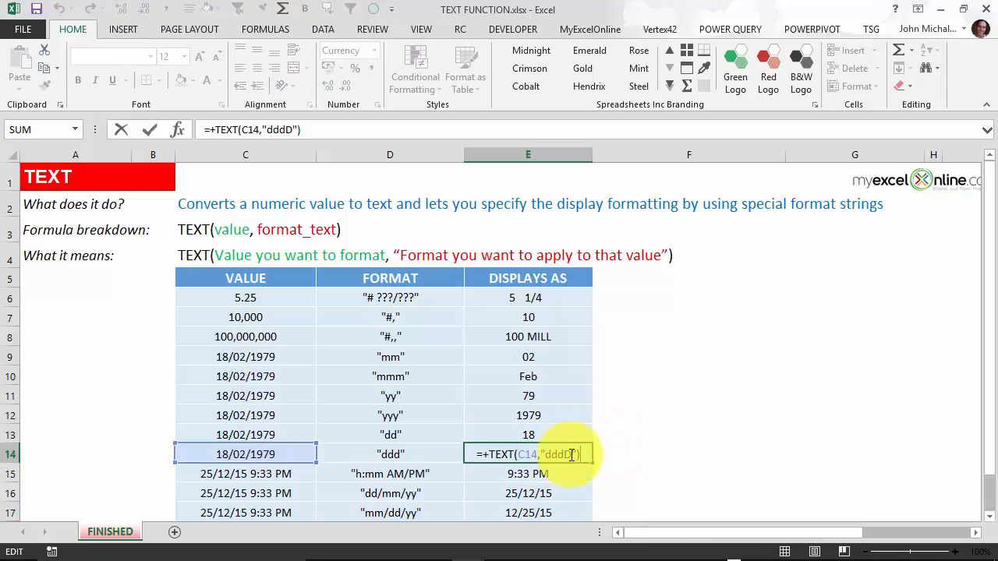
key("ctrl+Return")
- Widen column E slightly and examine the TEXT formula in E15 with its "h:mm AM/PM" format string
scroll(654, 421, "down", 1)
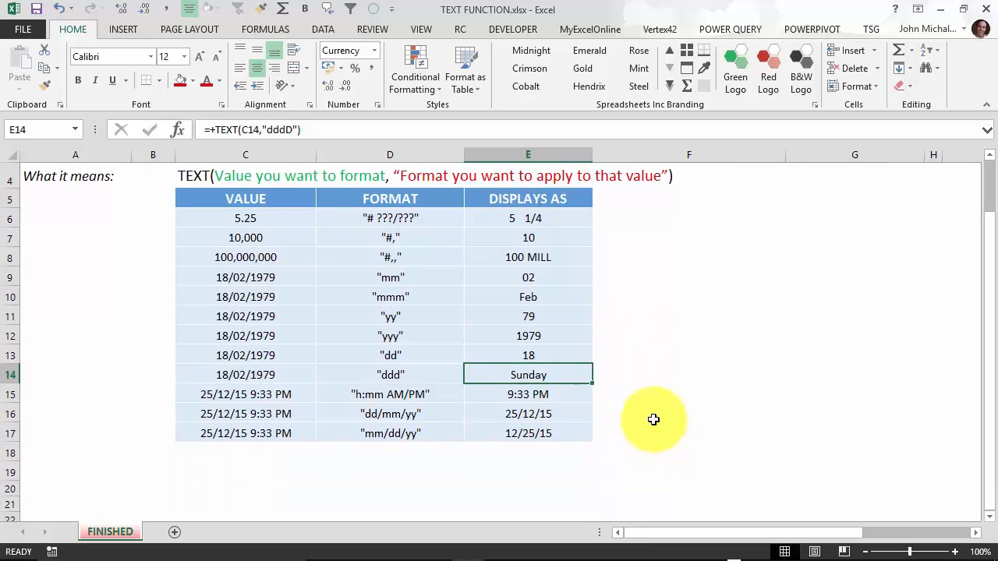
left_click(568, 393)
left_click_drag(593, 154, 631, 154)
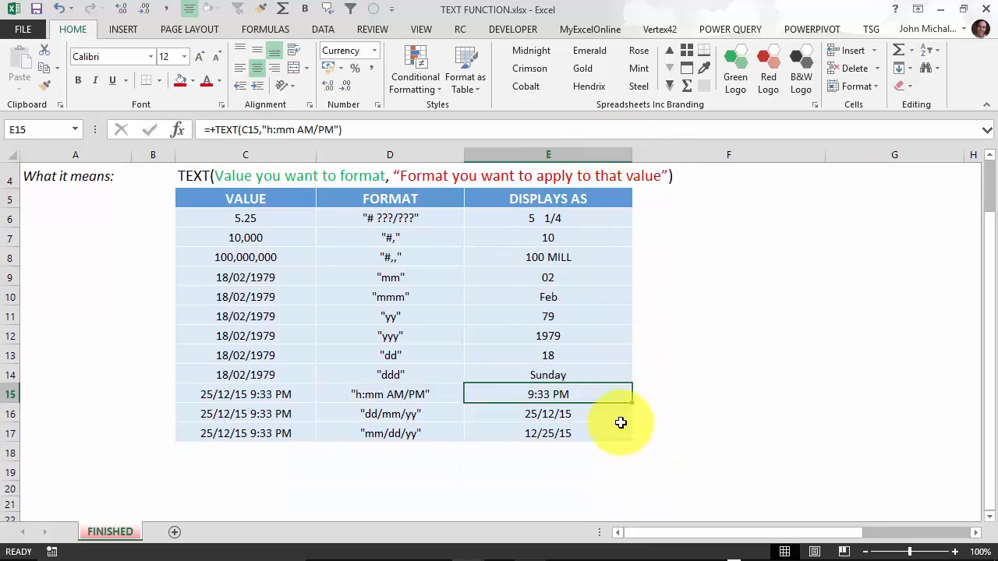
key("F2")
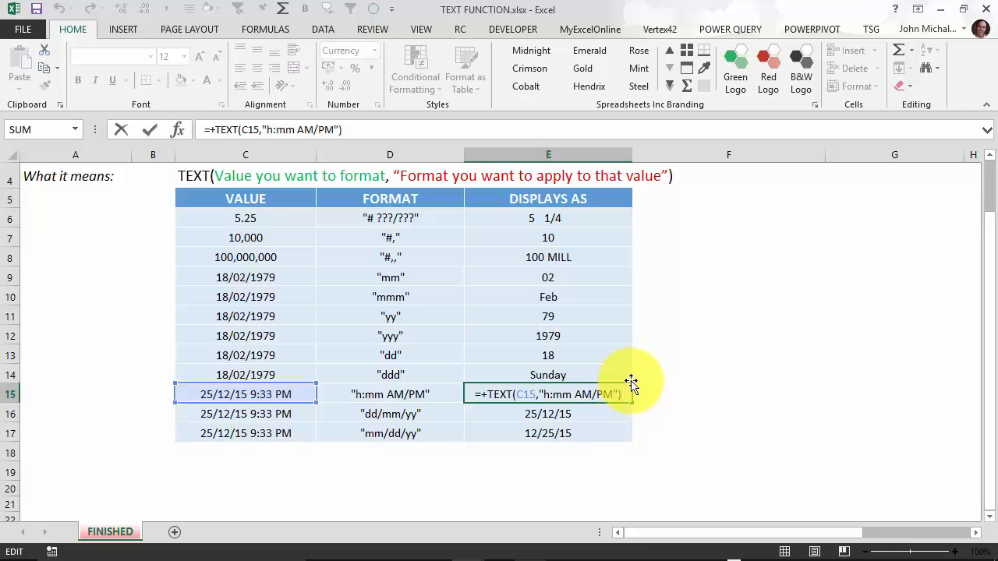
key("Escape")
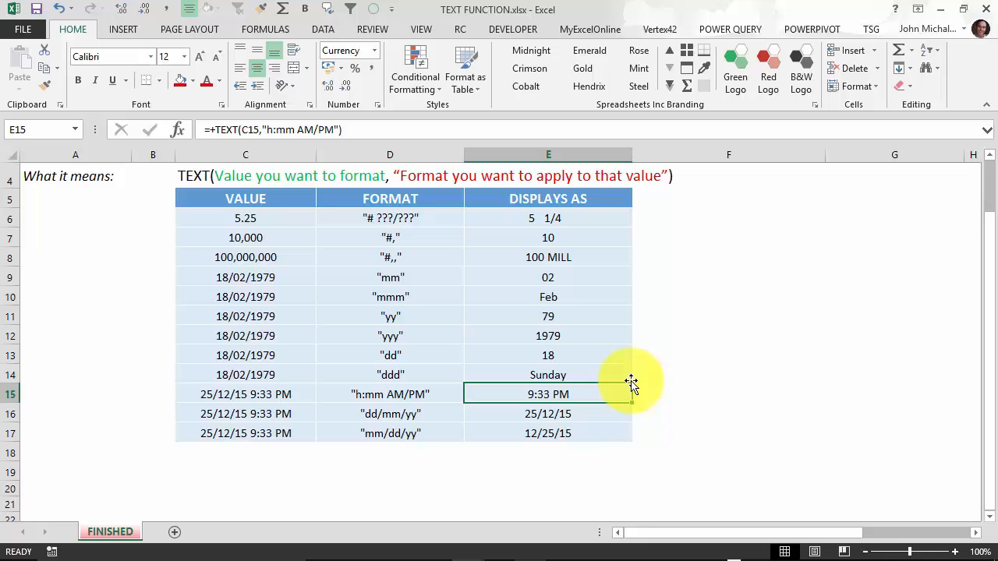
- Examine the date formulas in E16 and E17, comparing the "dd/mm/yy" and "mm/dd/yy" format strings
key("Down")
key("F2")
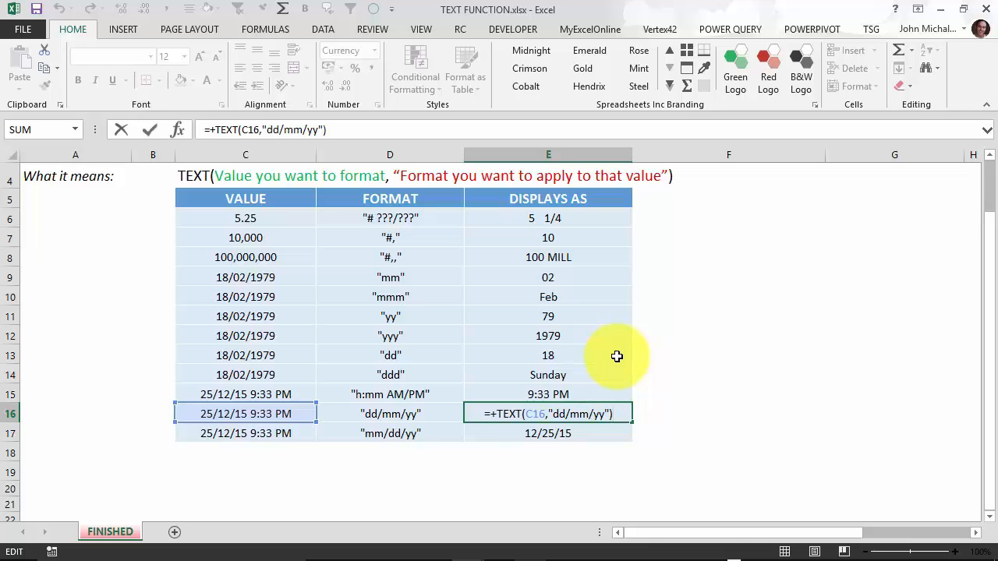
key("Escape")
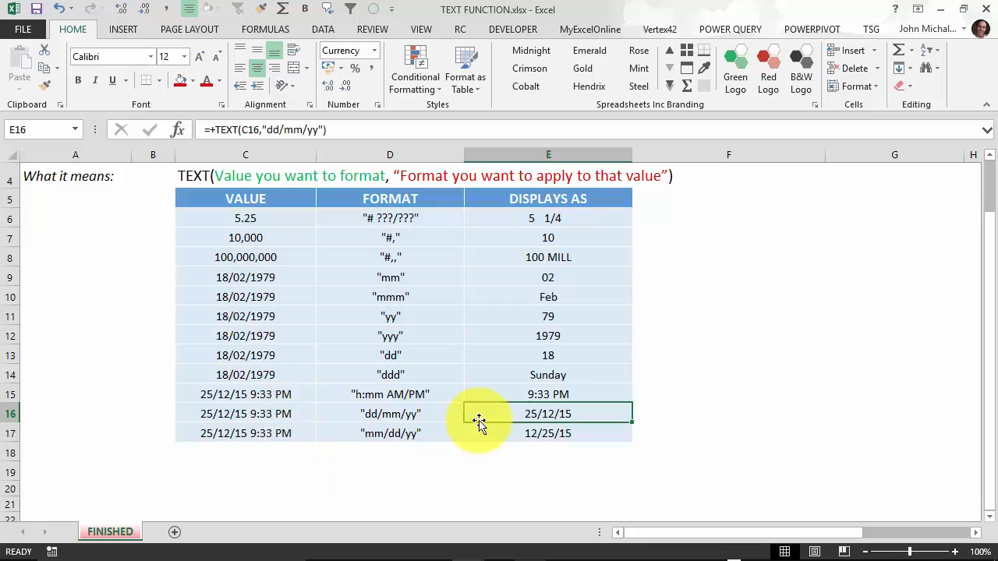
key("Down")
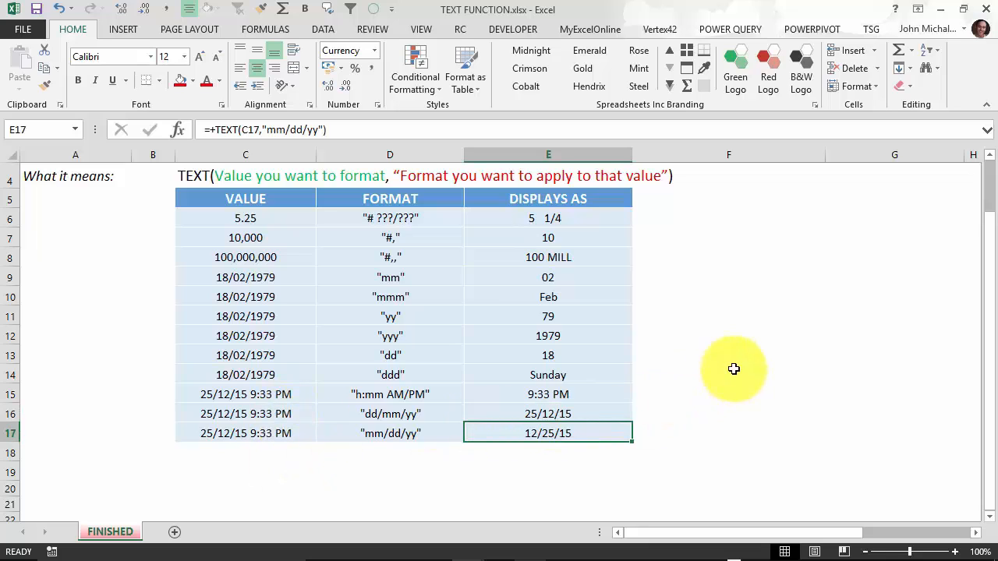
key("F2")
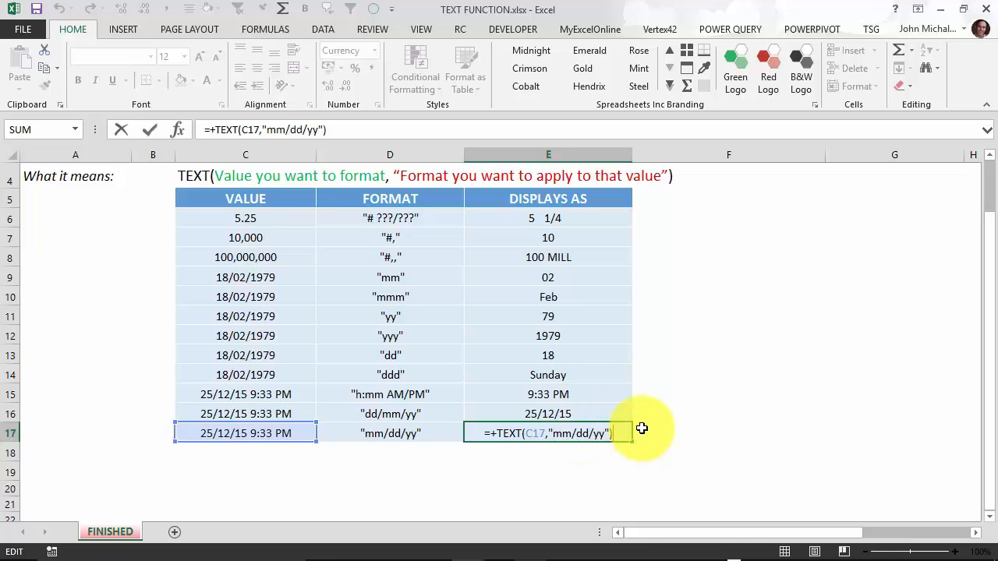
key("ctrl+Return")
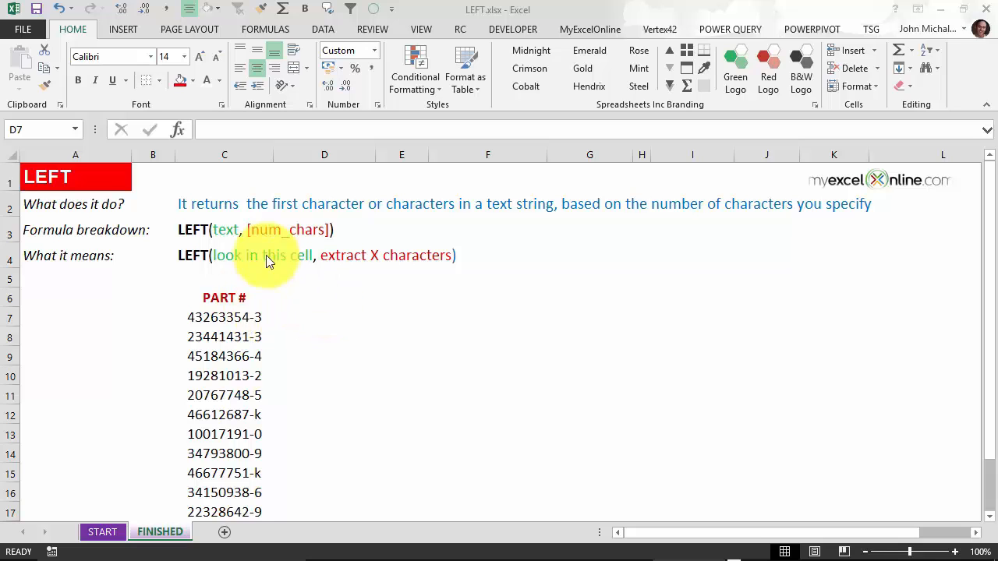
- In D7 of the LEFT sheet, enter =LEN(C7) to count the characters of the first part number
left_click(299, 317)
left_click(300, 318)
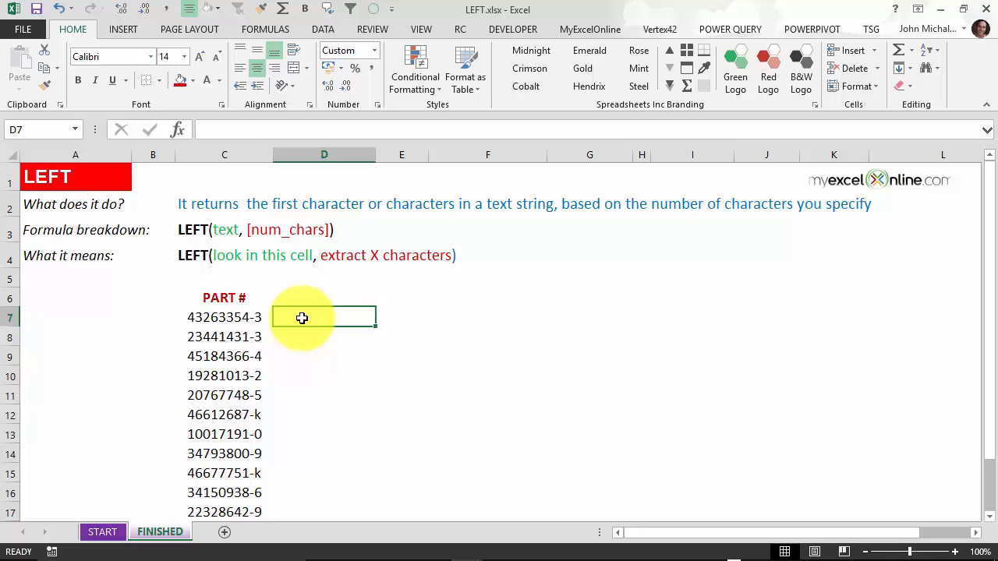
type("=len")
key("Tab")
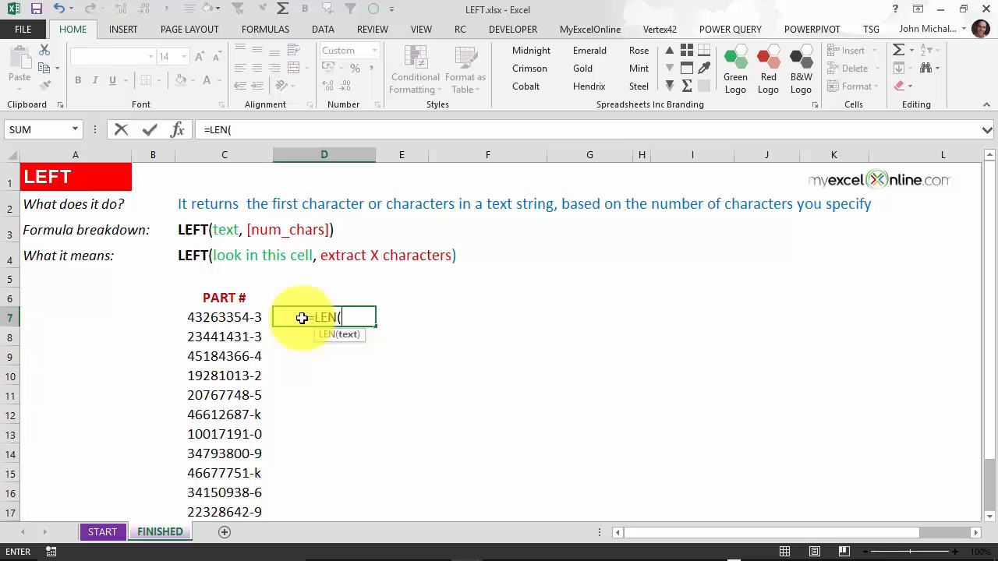
left_click(246, 319)
type(")")
key("Return")
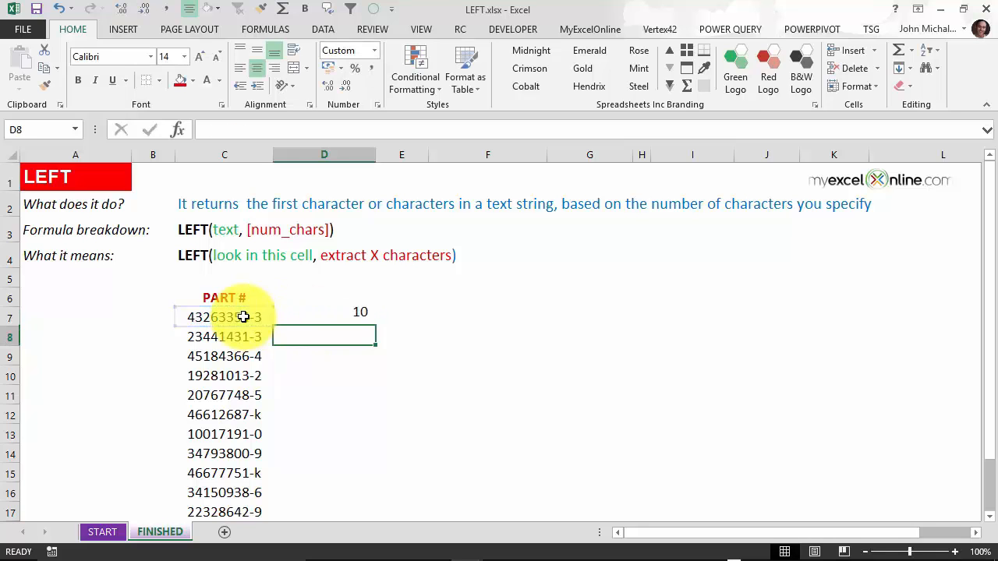
- Copy the LEN formula from D7 down the rows beside the part numbers, and clear the filled range
left_click(350, 316)
left_click_drag(374, 329, 378, 517)
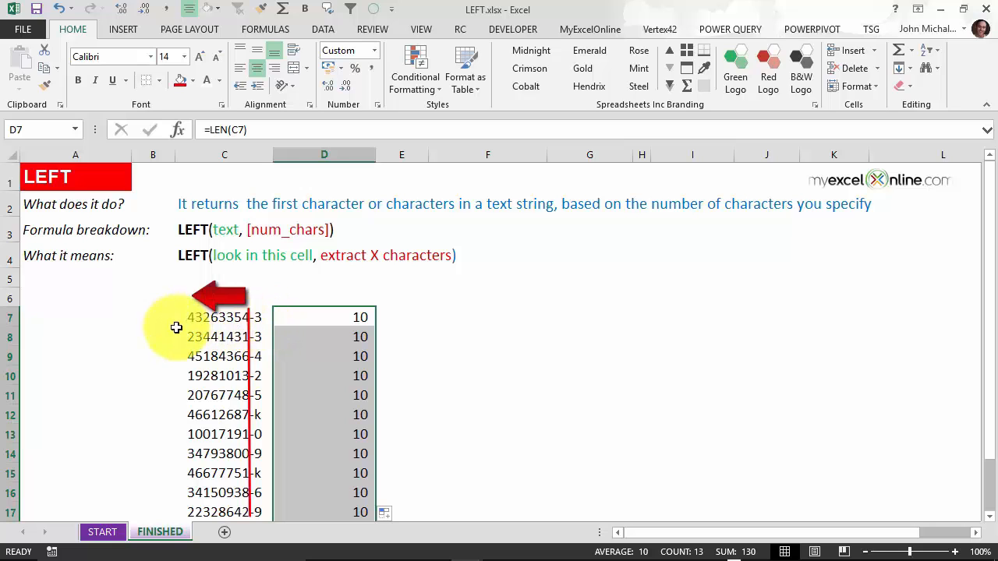
key("Delete")
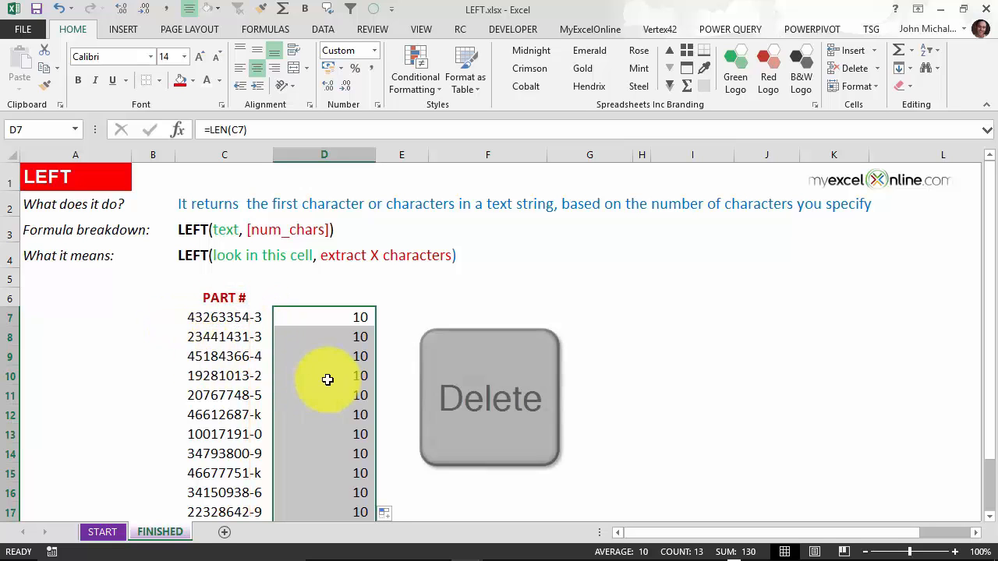
- In D7, enter =LEFT(C7,8) to extract the first eight characters of the first part number
left_click(331, 313)
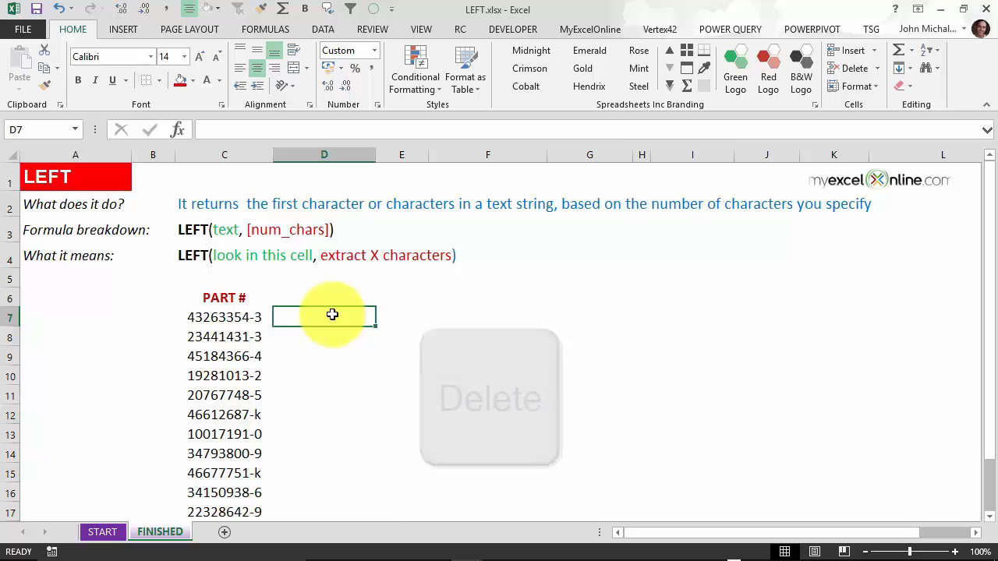
type("=left")
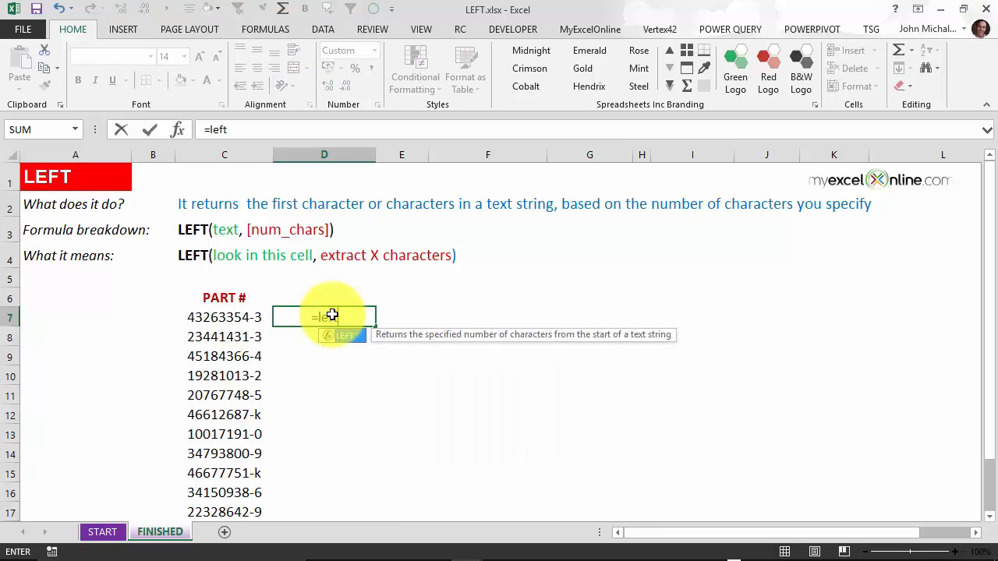
key("Tab")
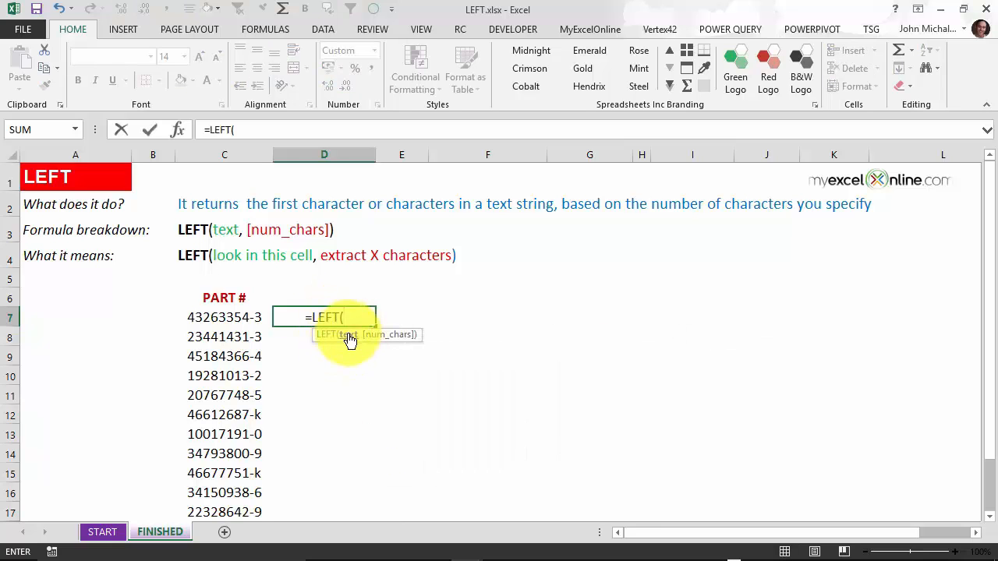
left_click(219, 313)
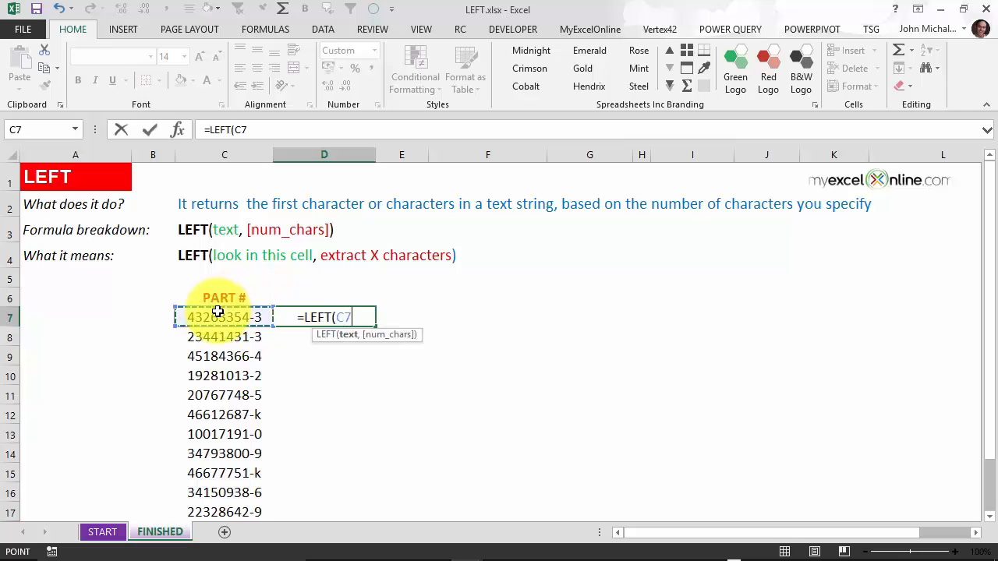
type(",")
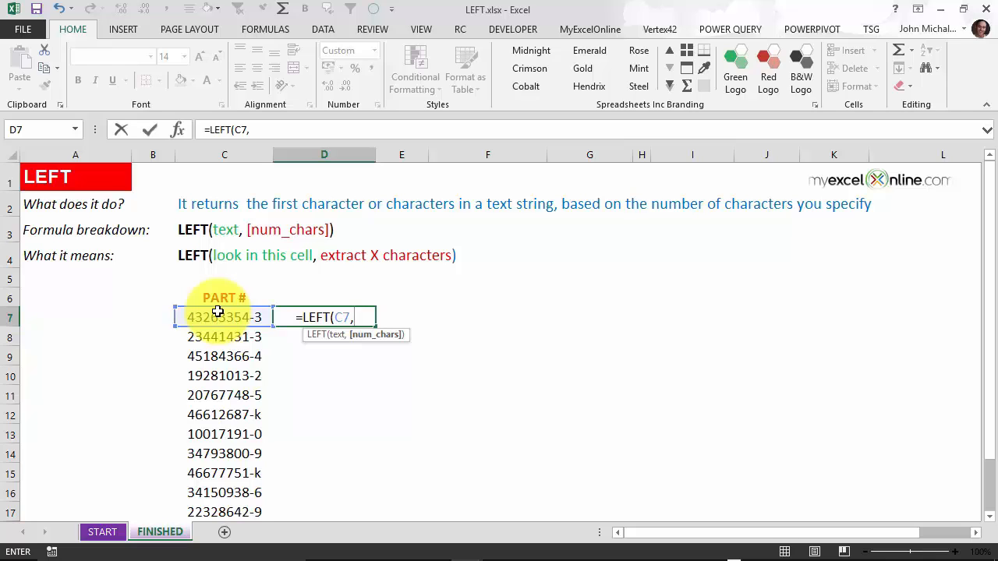
type("8")
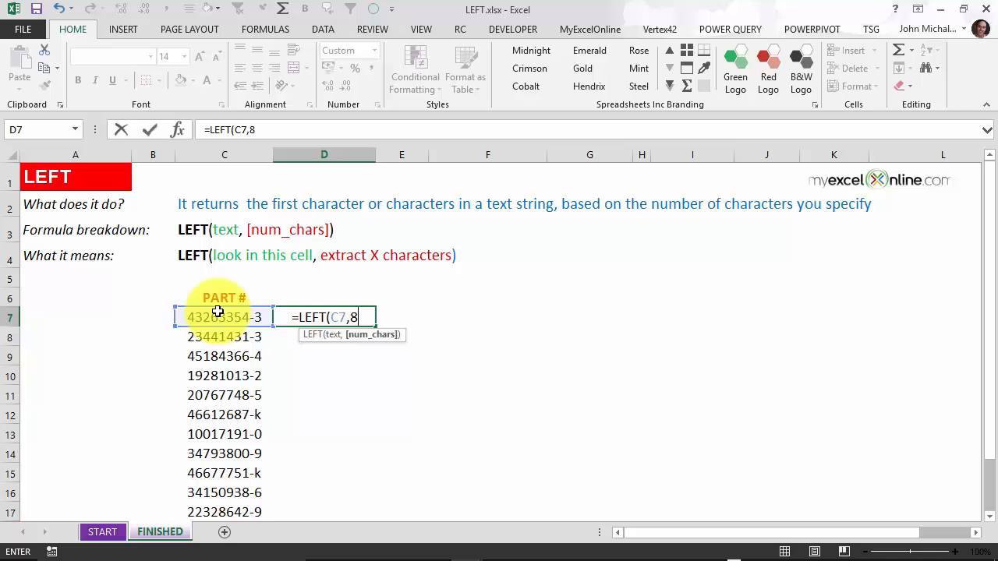
type(")")
key("Return")
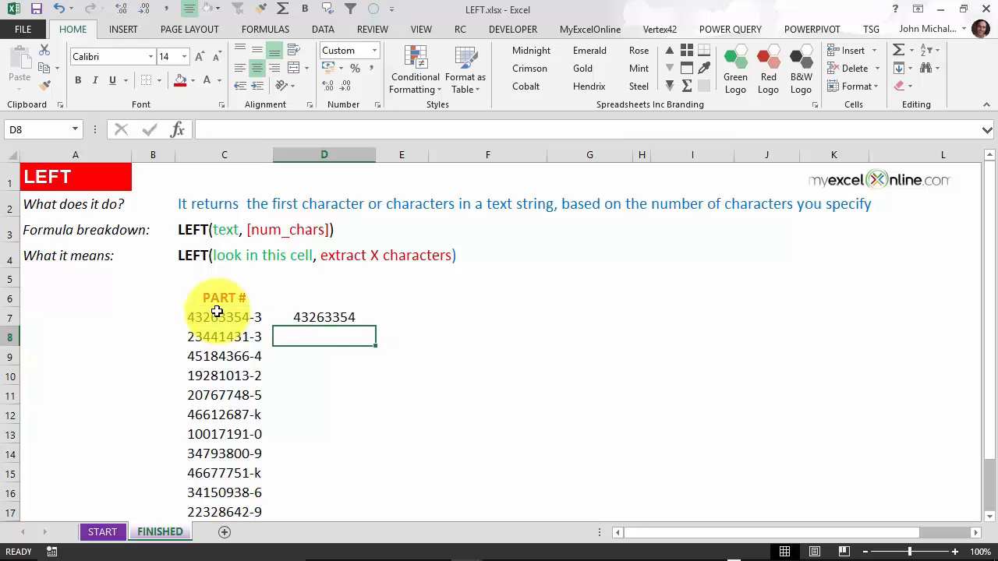
- Copy the LEFT formula from D7 down column D for all the part numbers
left_click(344, 323)
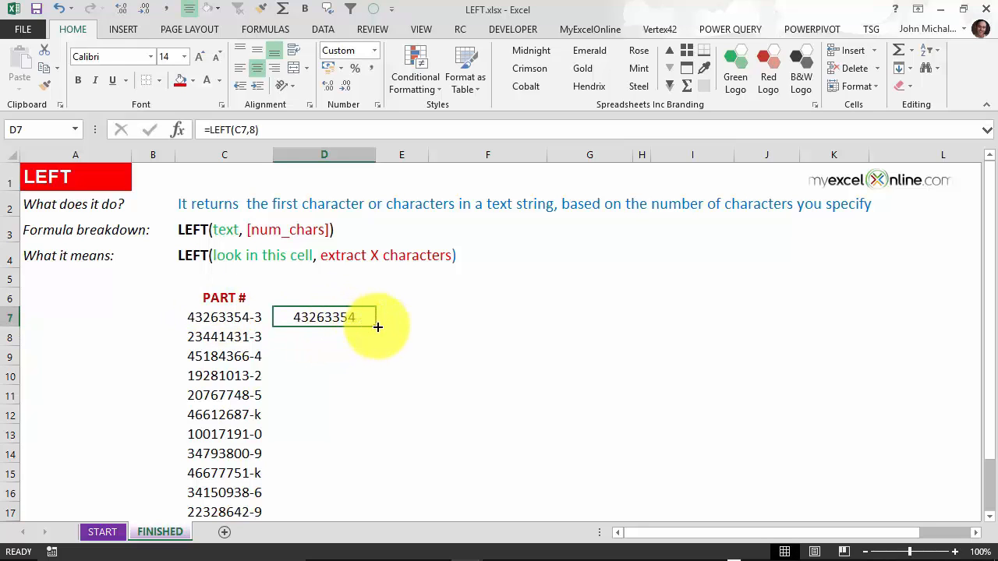
double_click(377, 327)
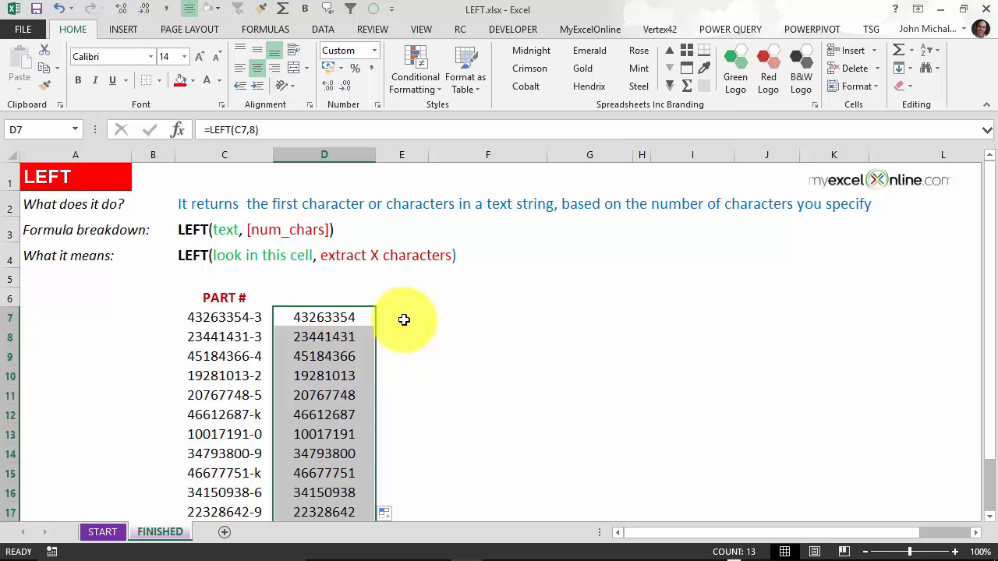
left_click(403, 319)
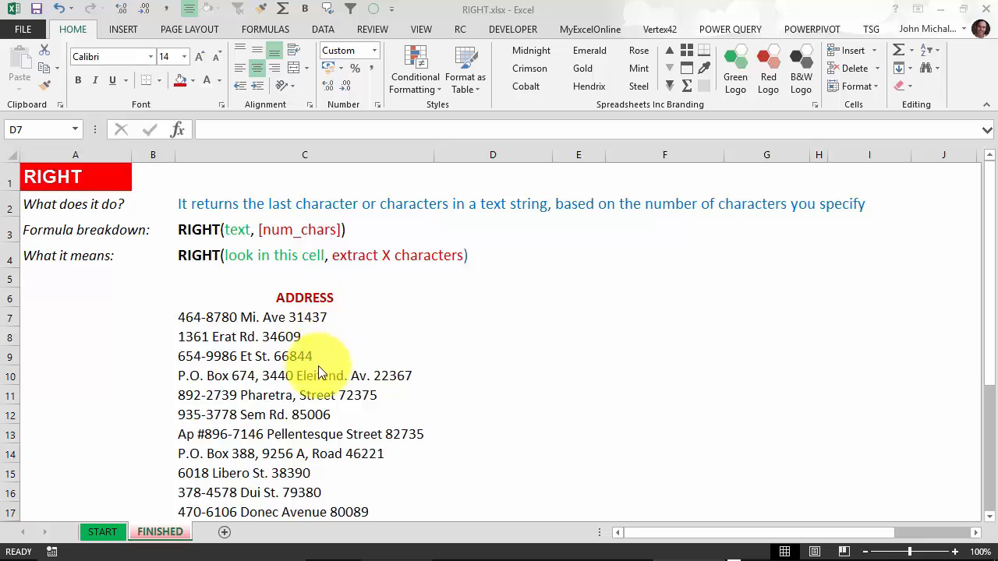
- In the RIGHT workbook, go through the addresses from C7 to C12 and examine the digits at their ends
left_click(295, 318)
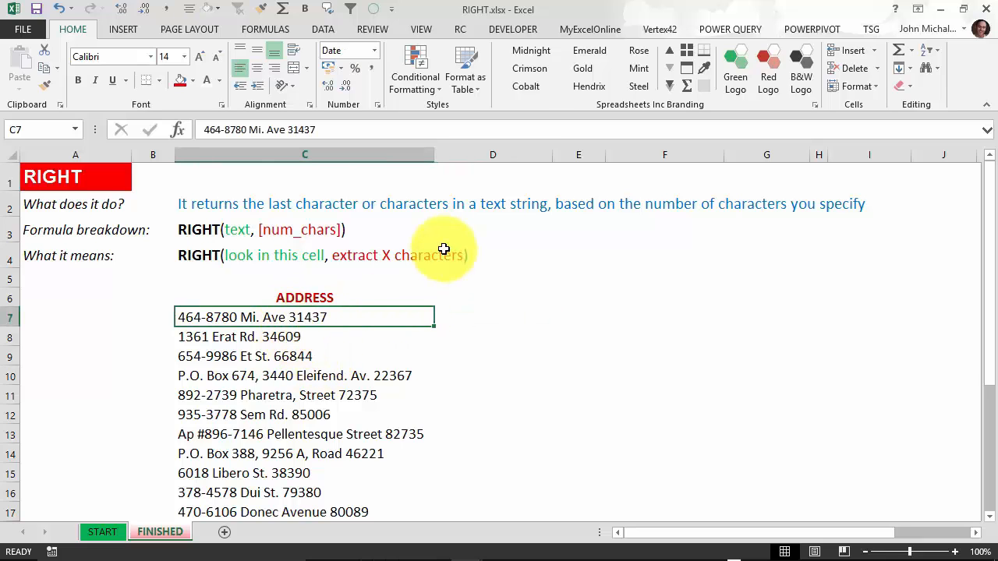
key("Down")
key("Down")
key("Down")
key("Down")
key("Down")
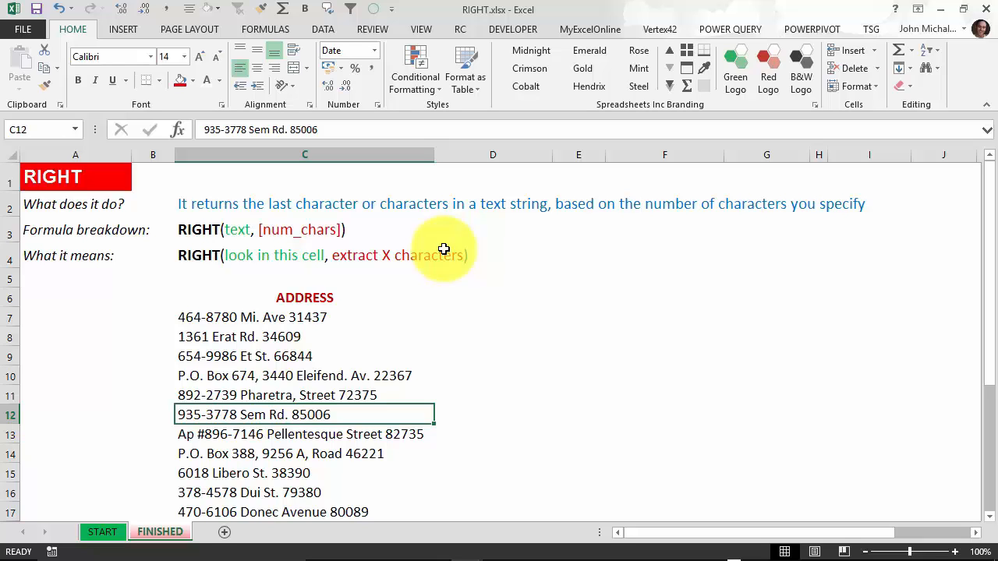
- In D7, enter =RIGHT(C7,5) to extract the last five characters of the first address
left_click(464, 319)
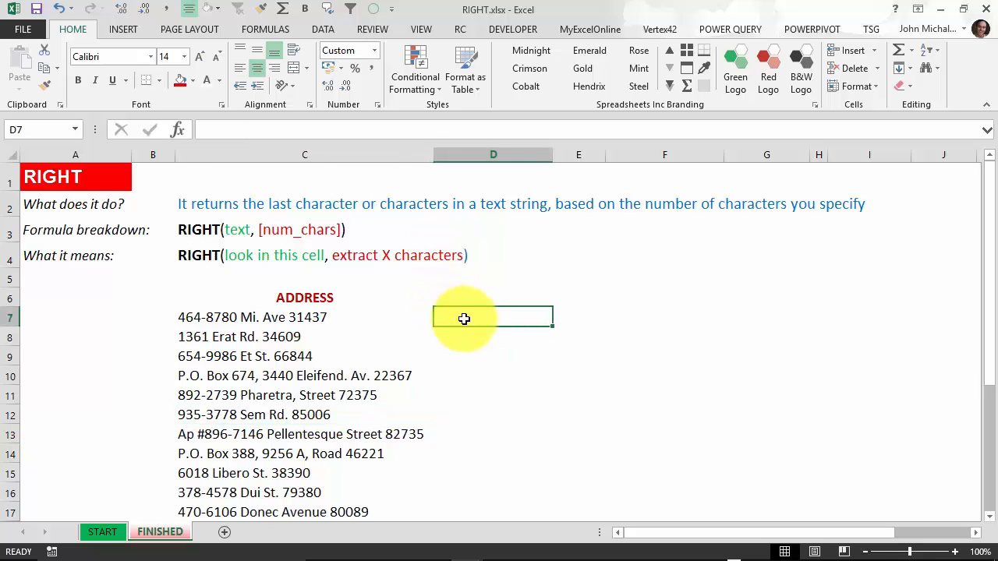
type("=RIGH")
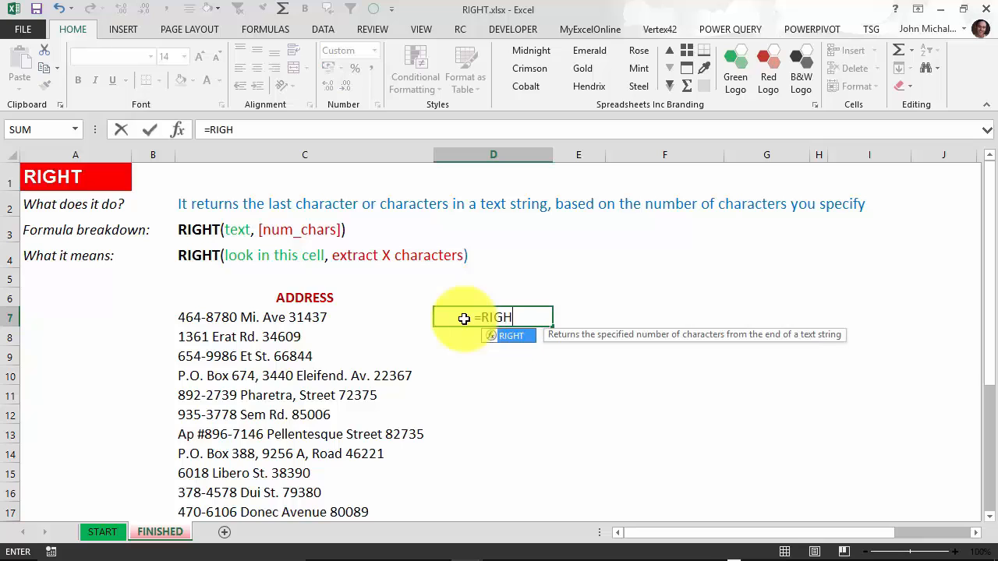
key("Tab")
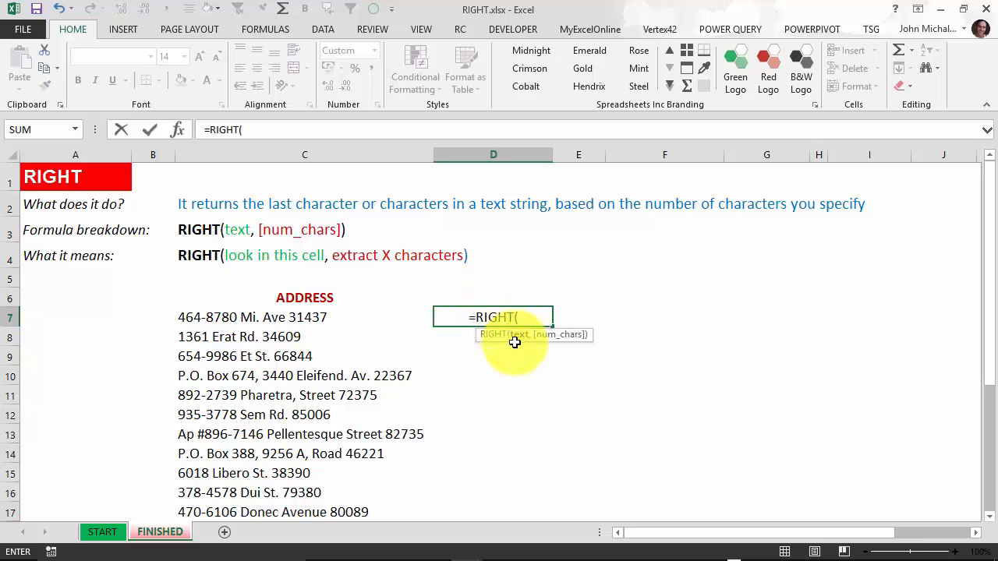
left_click(287, 320)
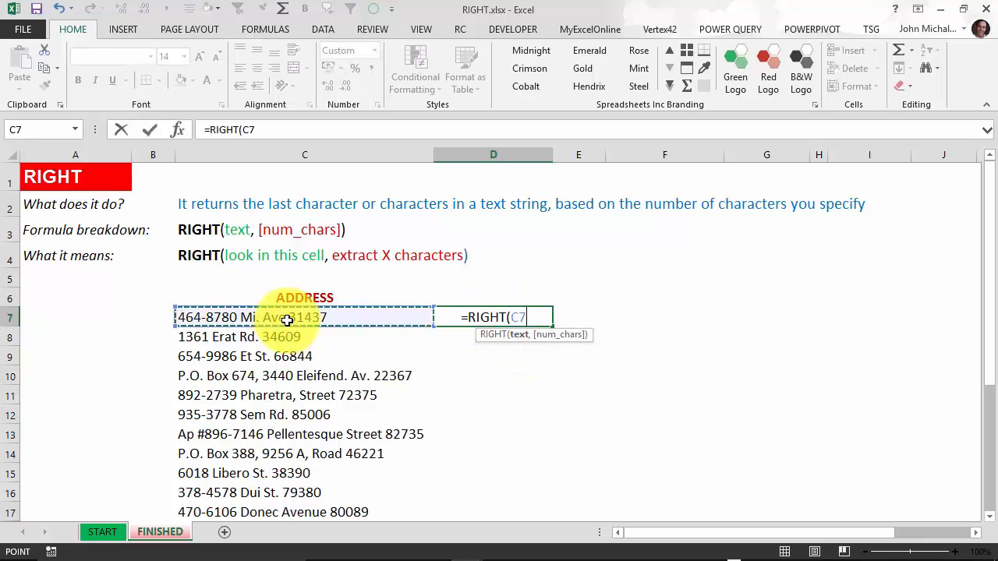
type(",")
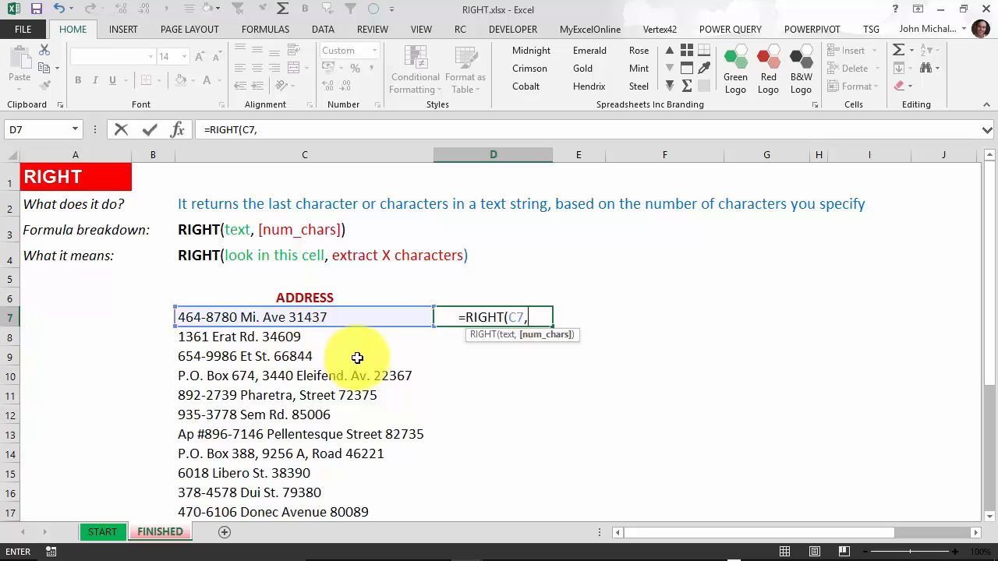
type("5")
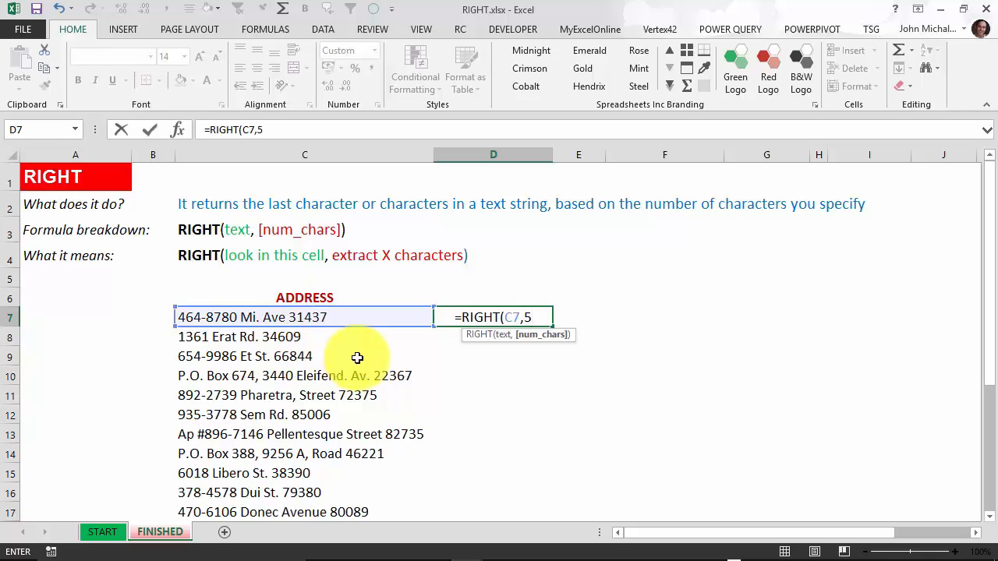
type(")")
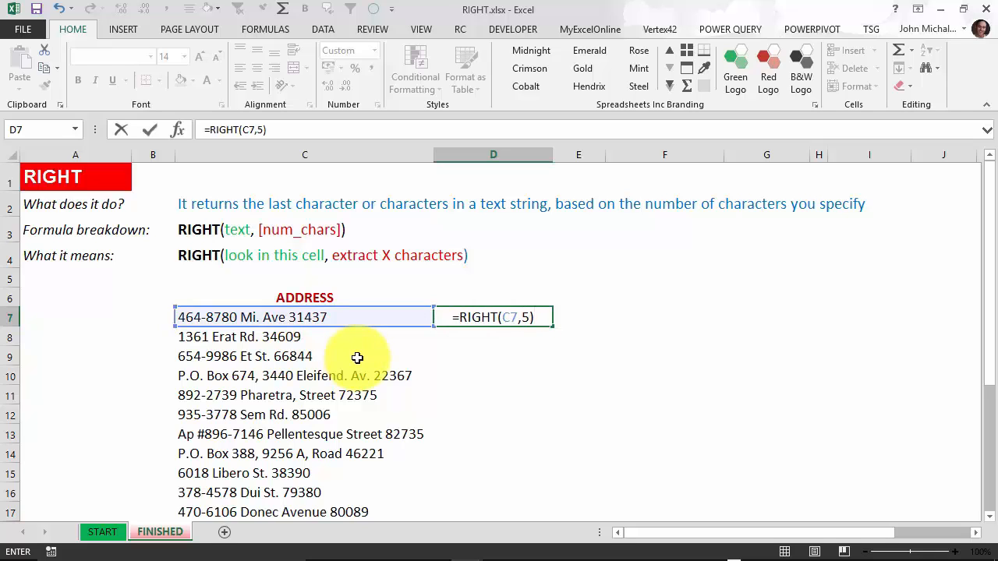
key("Return")
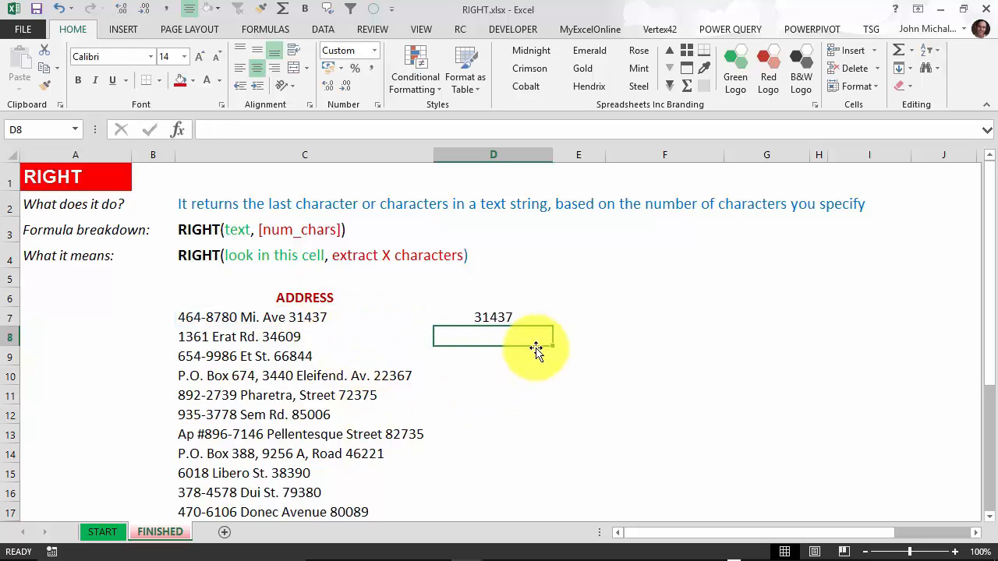
- Copy the RIGHT formula from D7 down column D for all the addresses, and check the filled rows
left_click(530, 319)
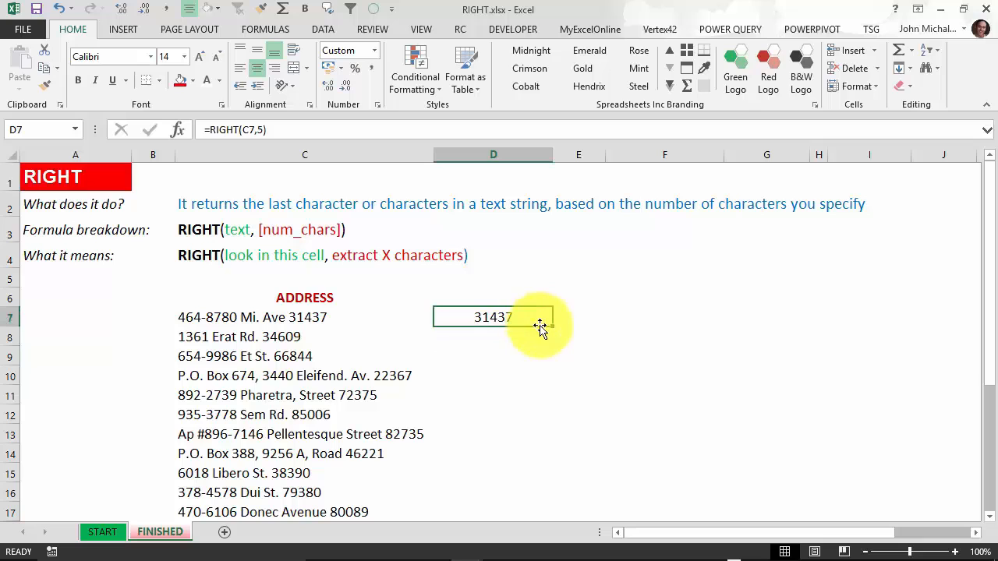
double_click(553, 326)
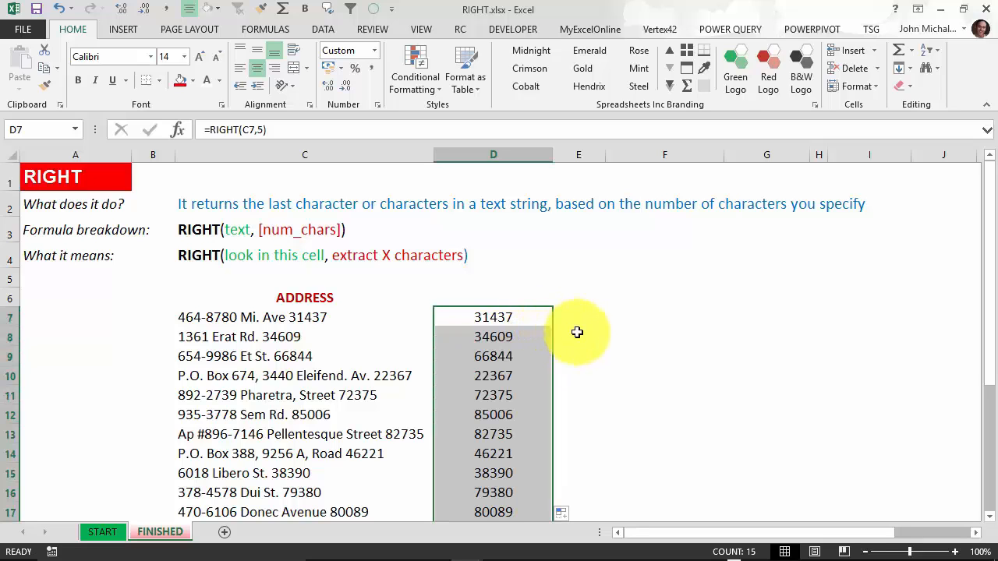
left_click(581, 334)
scroll(505, 376, "down", 2)
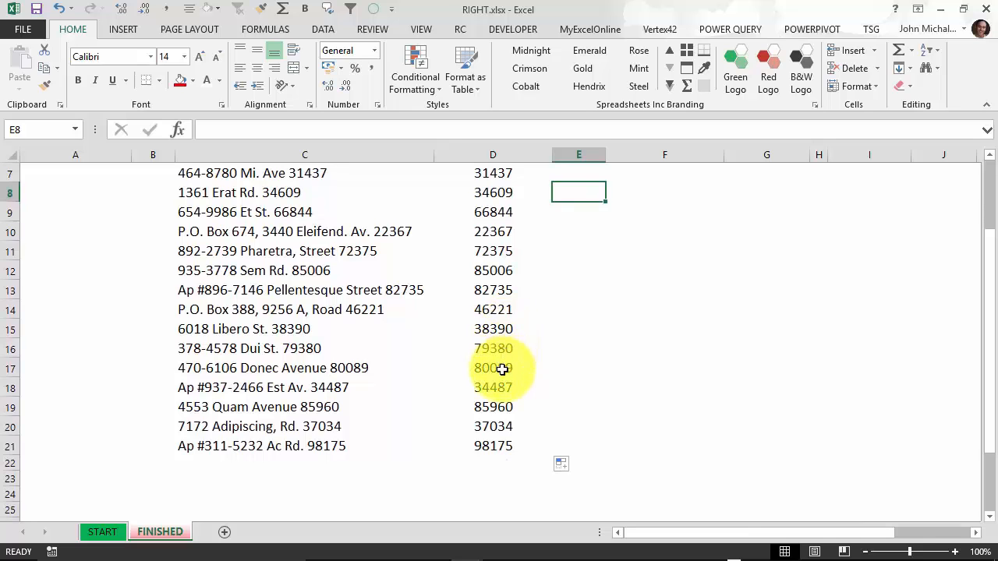
scroll(502, 369, "up", 1)
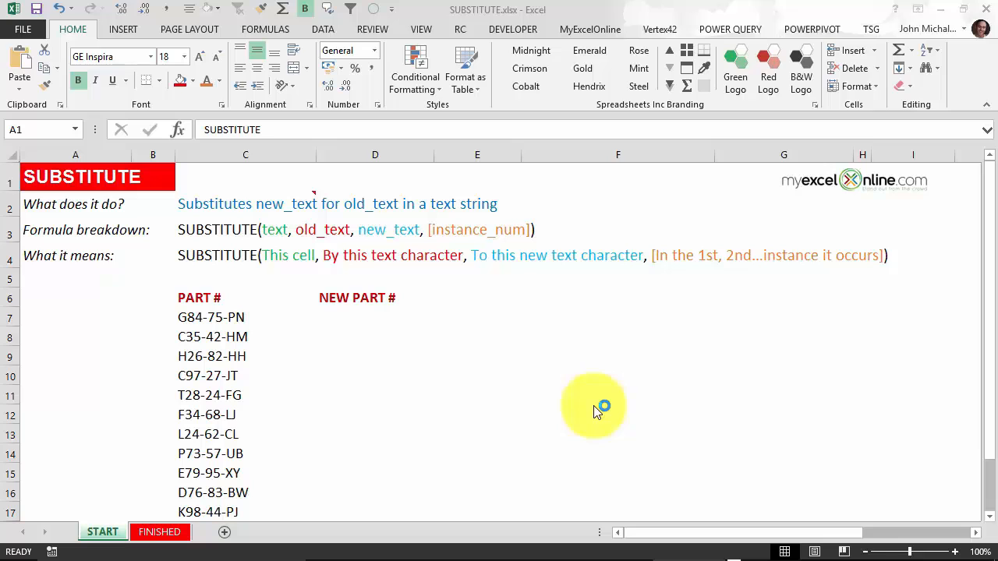
- In the SUBSTITUTE workbook, examine the function syntax in C3 and the hyphenated part numbers in column C
left_click(223, 222)
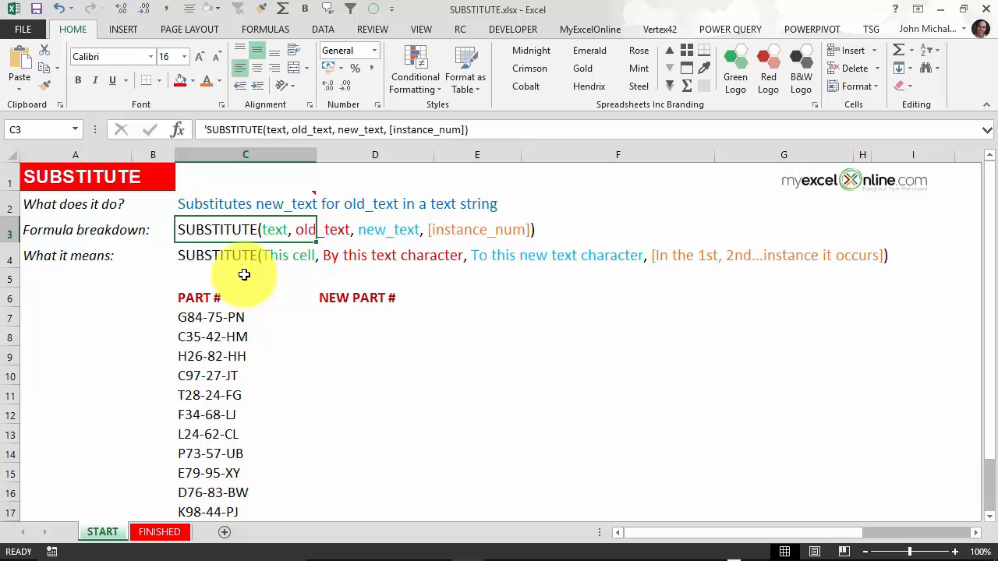
left_click(234, 316)
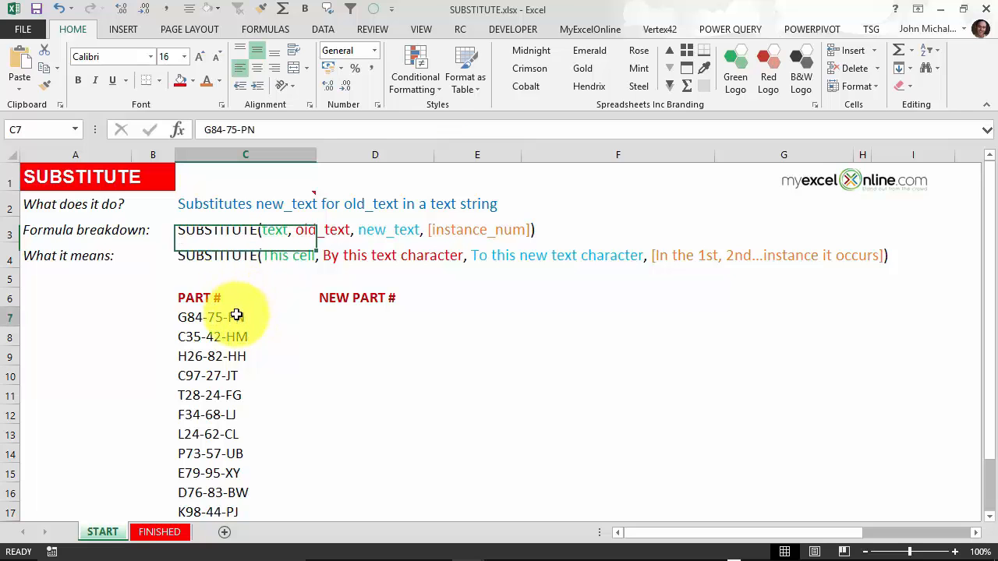
scroll(236, 355, "down", 2)
scroll(236, 354, "up", 2)
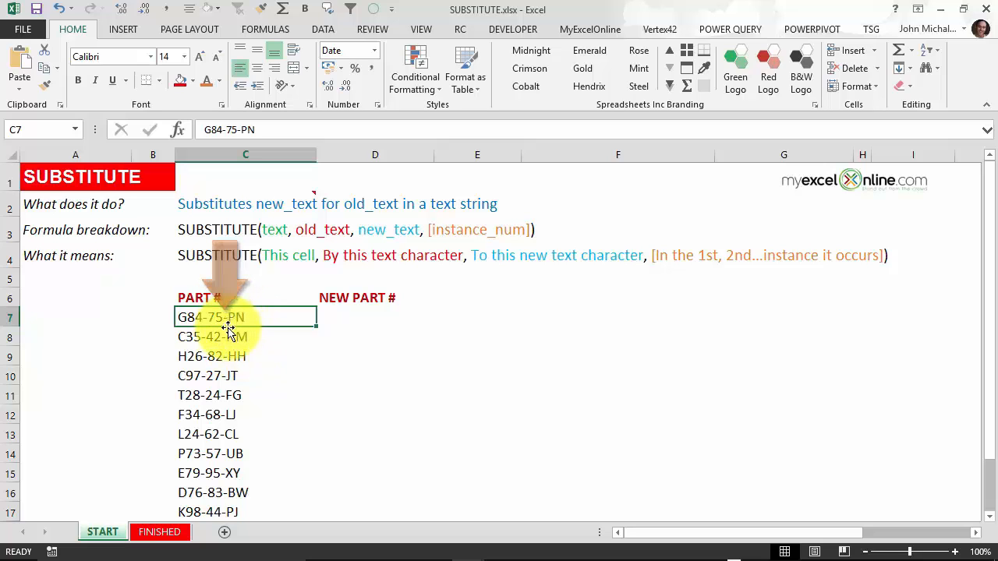
- In D7, enter =SUBSTITUTE(C7,"-","#",2) to replace the second hyphen of the first part number with a hash sign
left_click(339, 311)
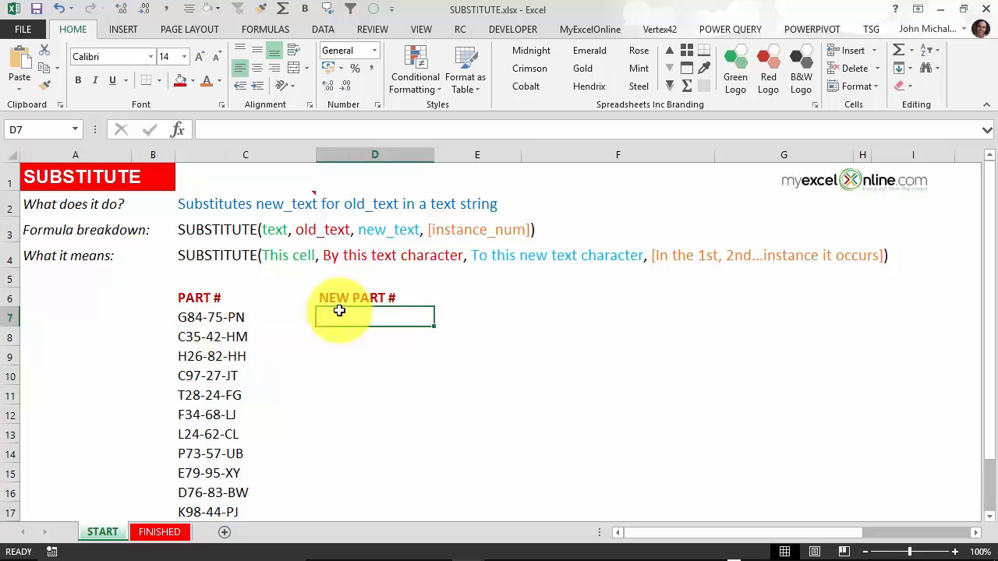
type("=")
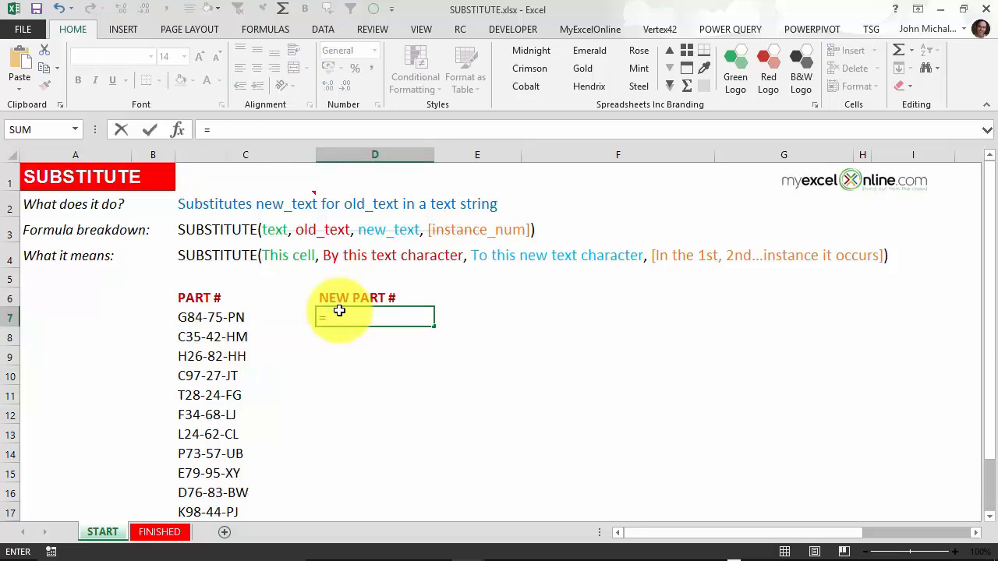
type("SUBS")
key("Tab")
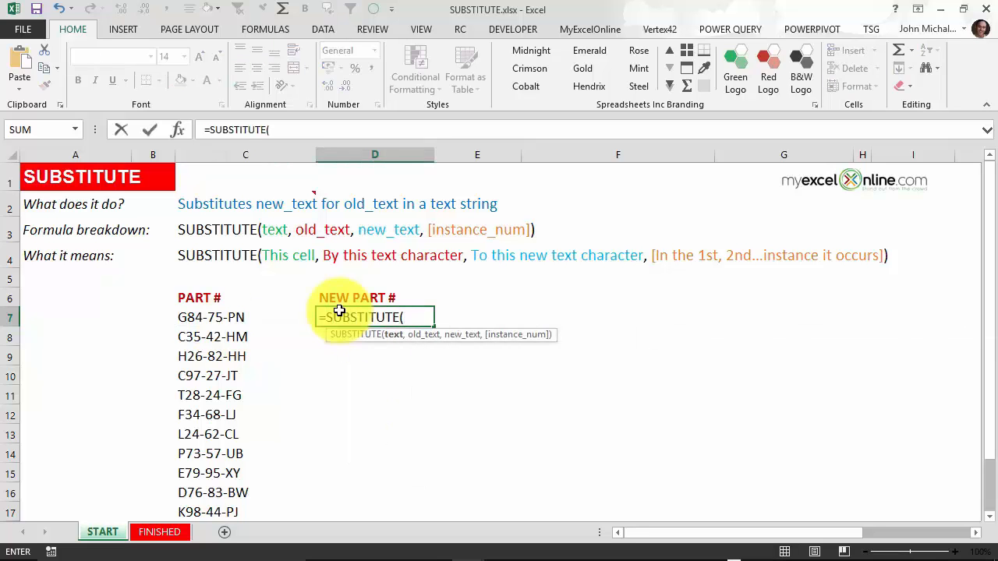
left_click(209, 318)
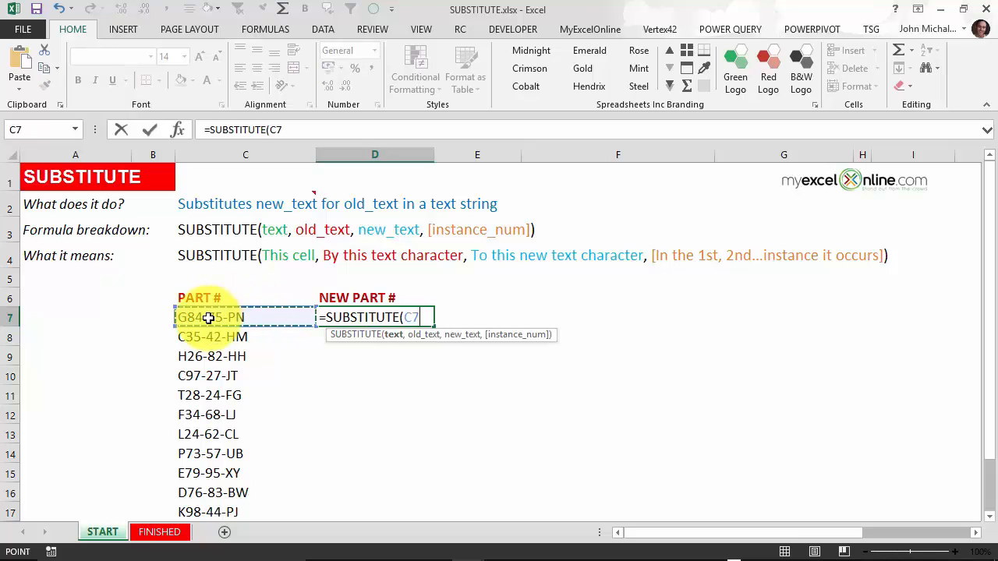
type(",")
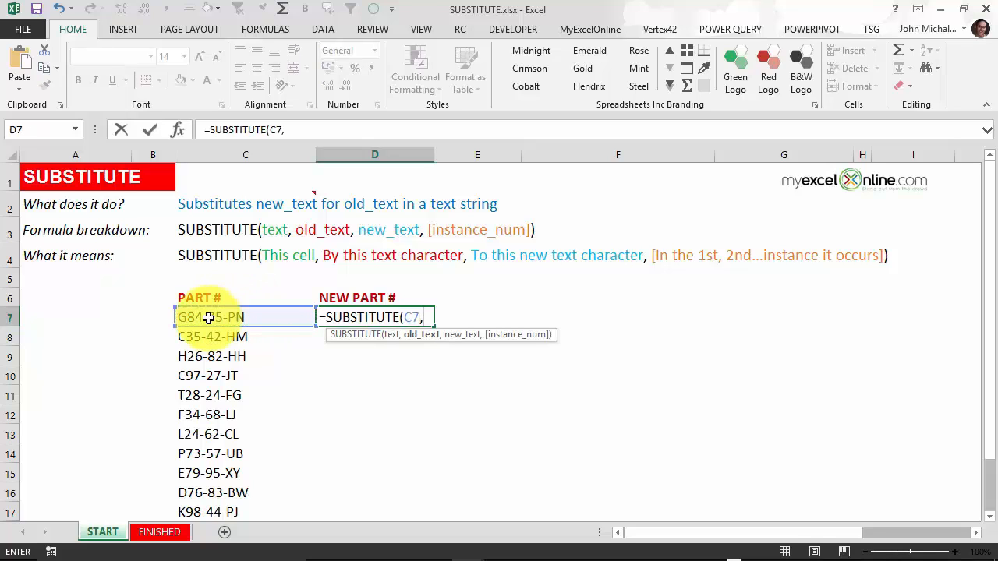
type("\"-\",")
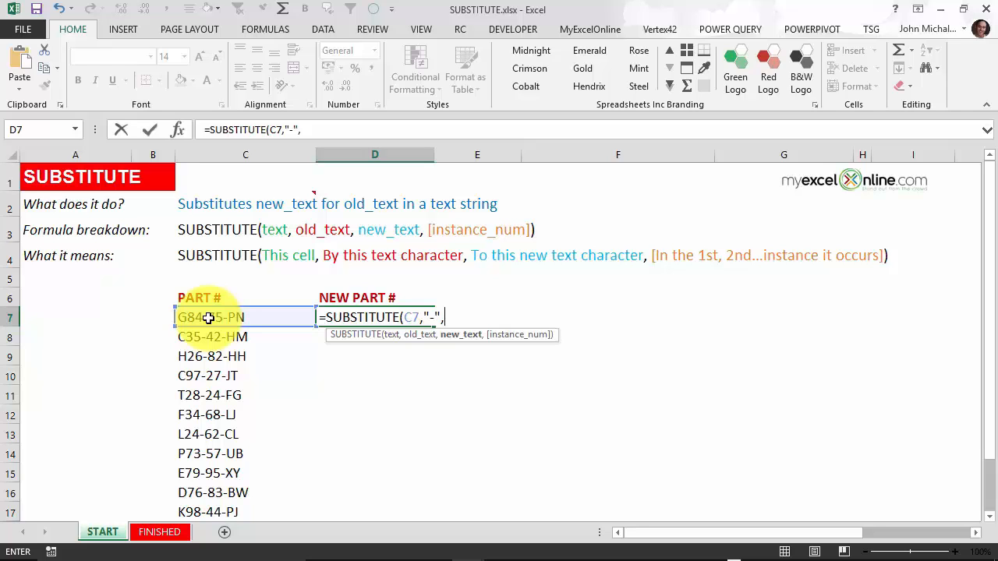
type("\"#\",")
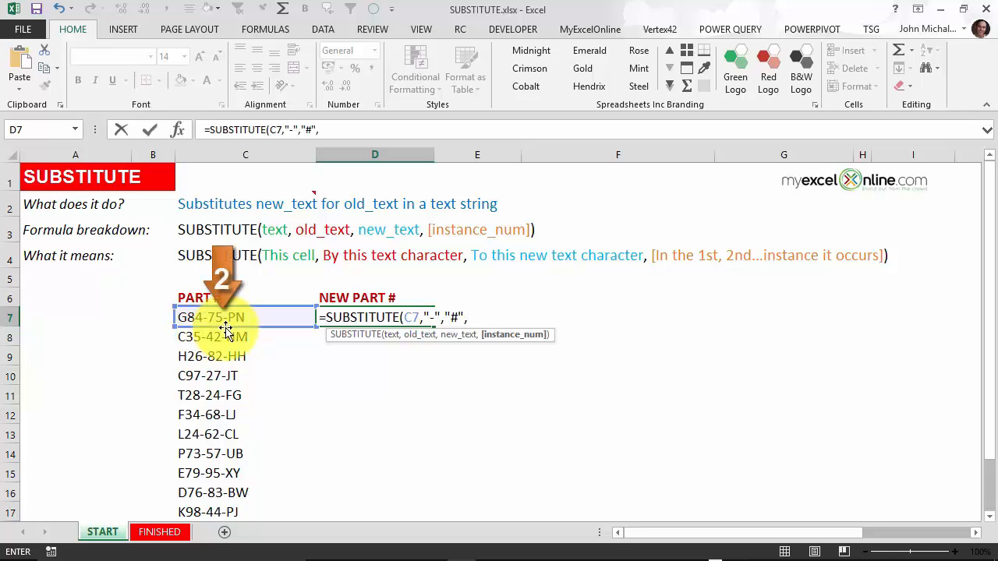
type("2")
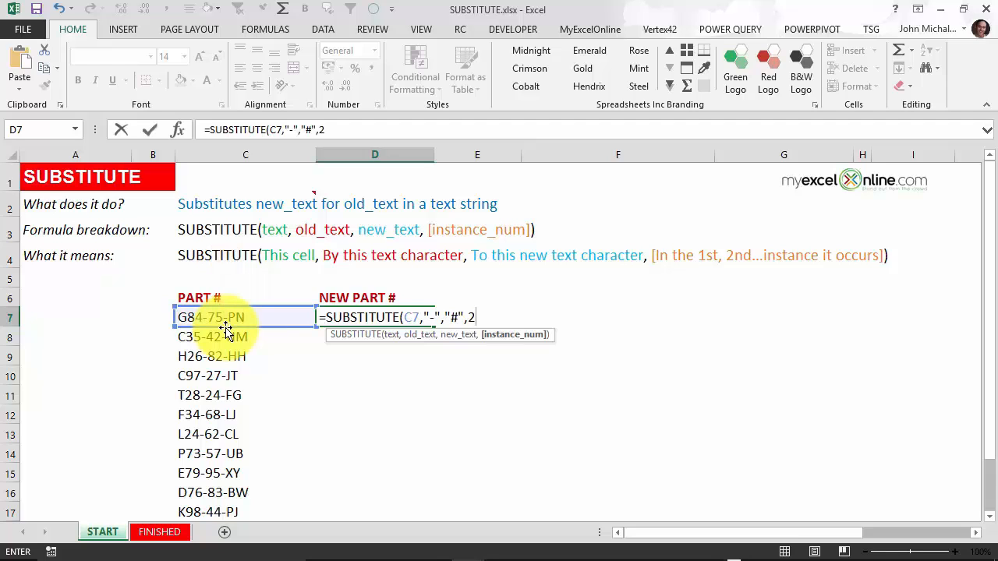
type(")")
key("Return")
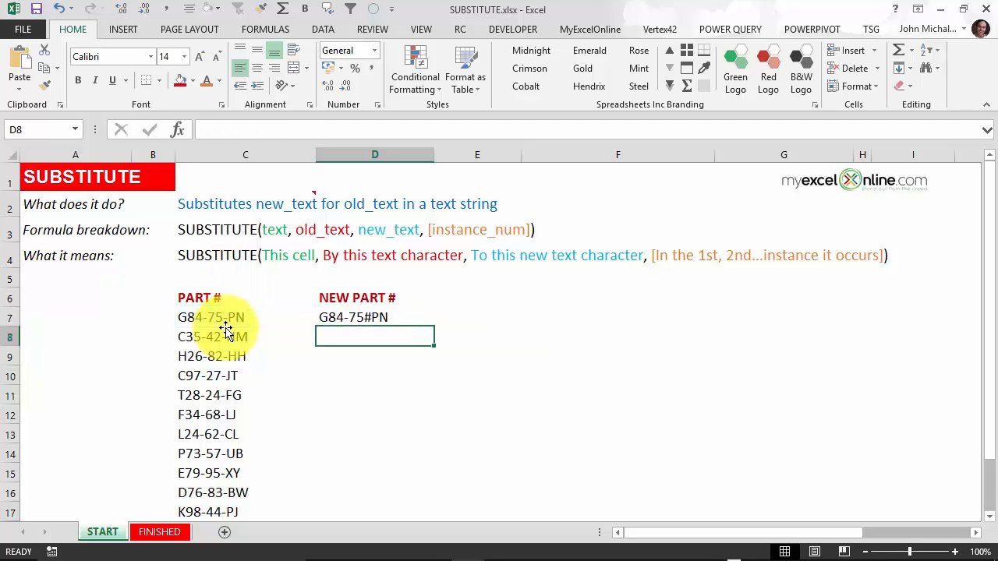
- Copy the SUBSTITUTE formula from D7 down column D for all the part numbers, and check the filled rows
left_click(380, 312)
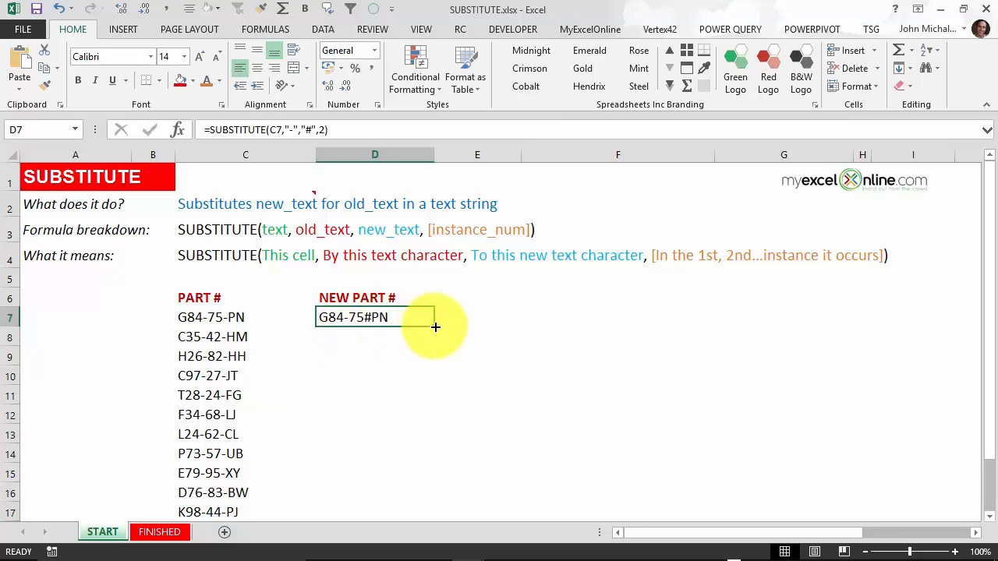
double_click(435, 327)
left_click(424, 320)
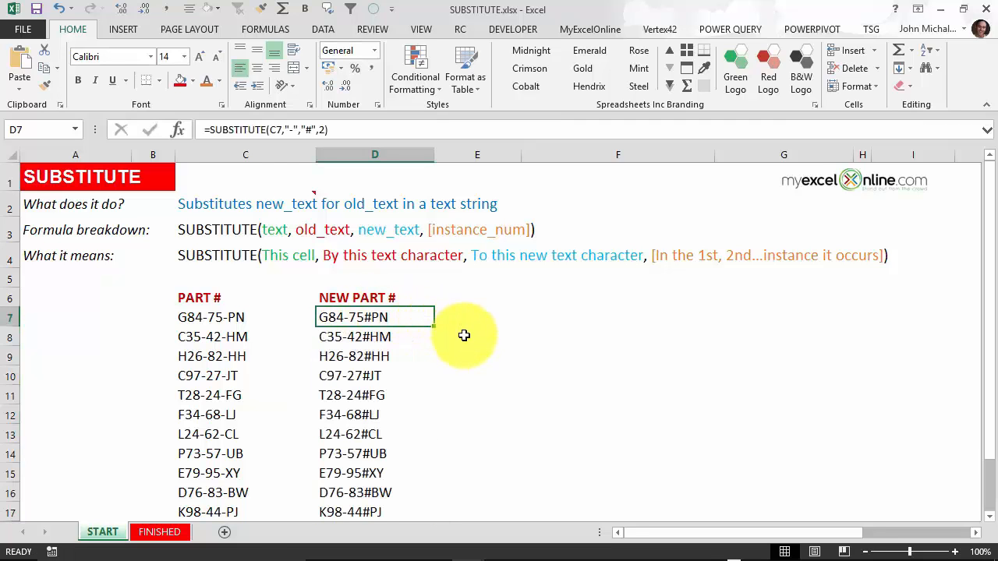
scroll(436, 296, "down", 1)
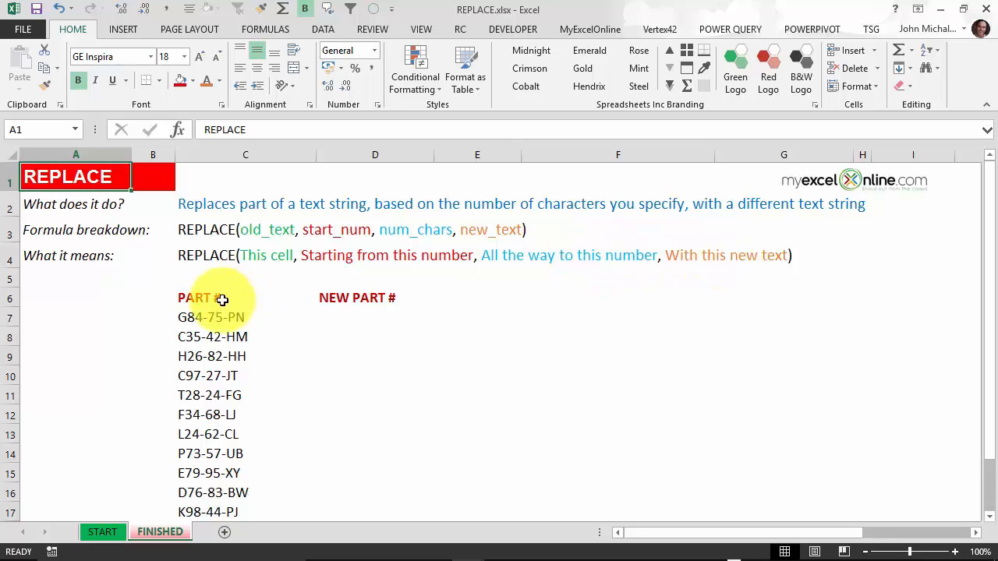
- In the REPLACE workbook, enter =REPLACE(C7,4,1,"") in D7 to remove the first hyphen from the first part number
scroll(223, 408, "down", 2)
scroll(222, 408, "up", 1)
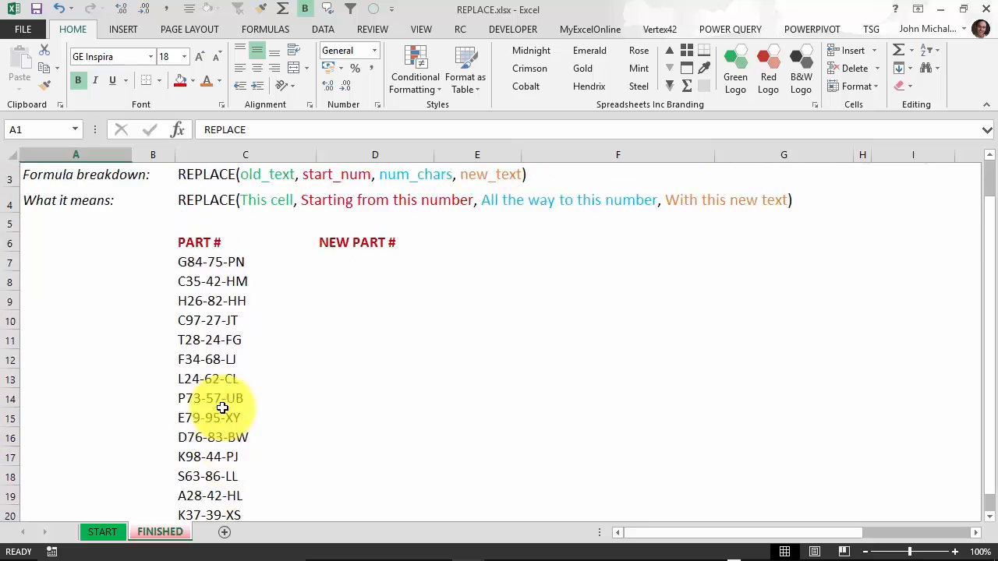
scroll(223, 408, "up", 1)
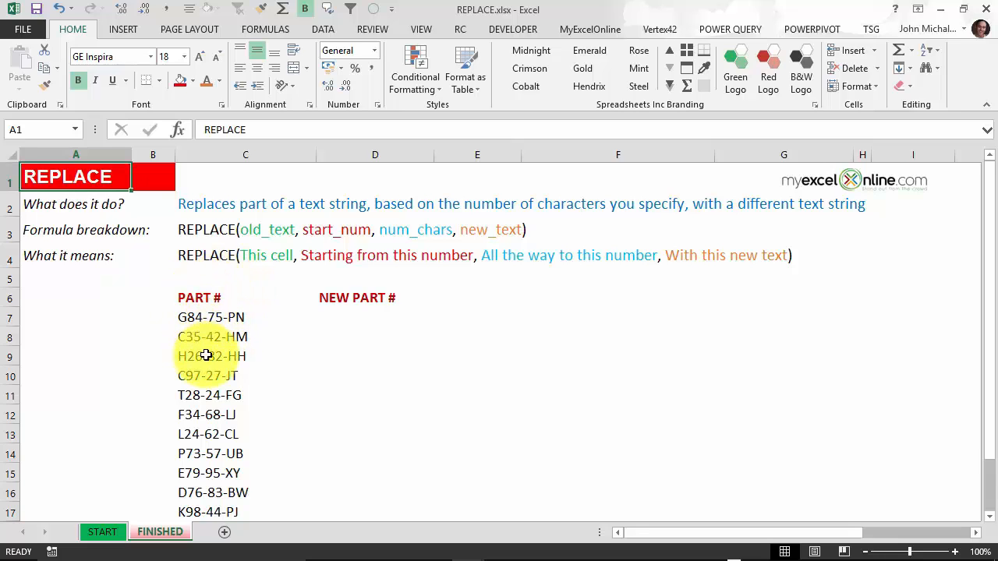
left_click(357, 328)
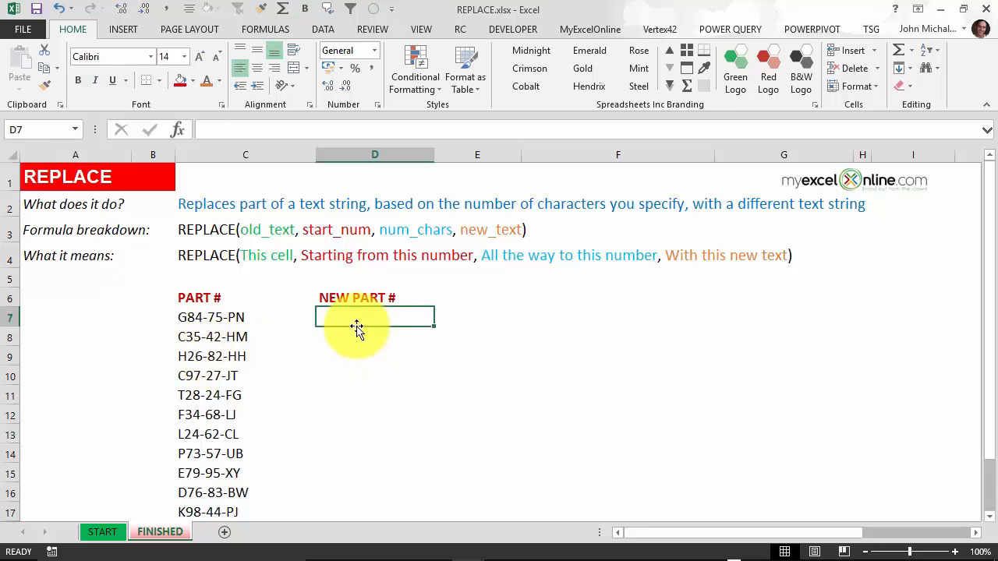
type("=REPLACE(")
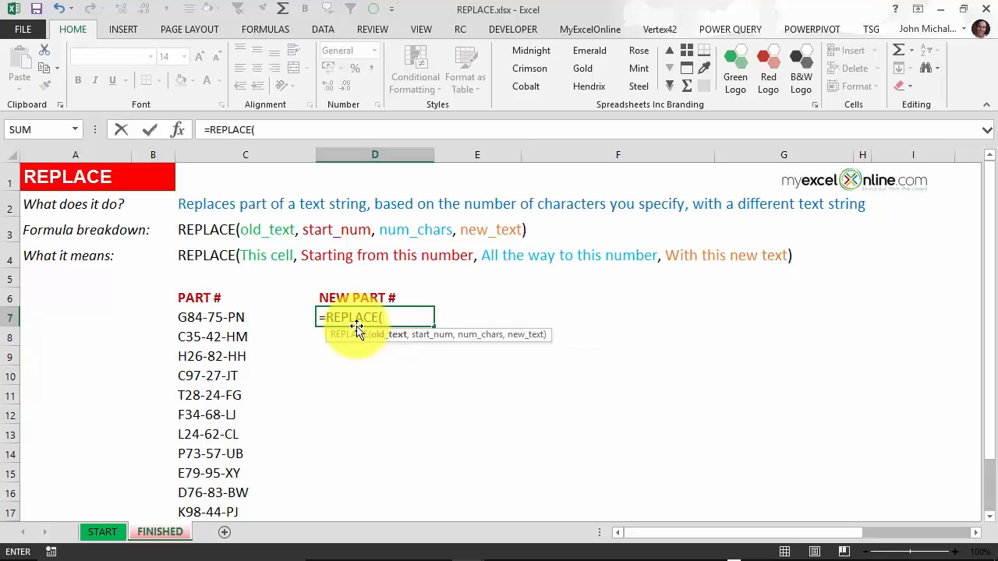
left_click(233, 317)
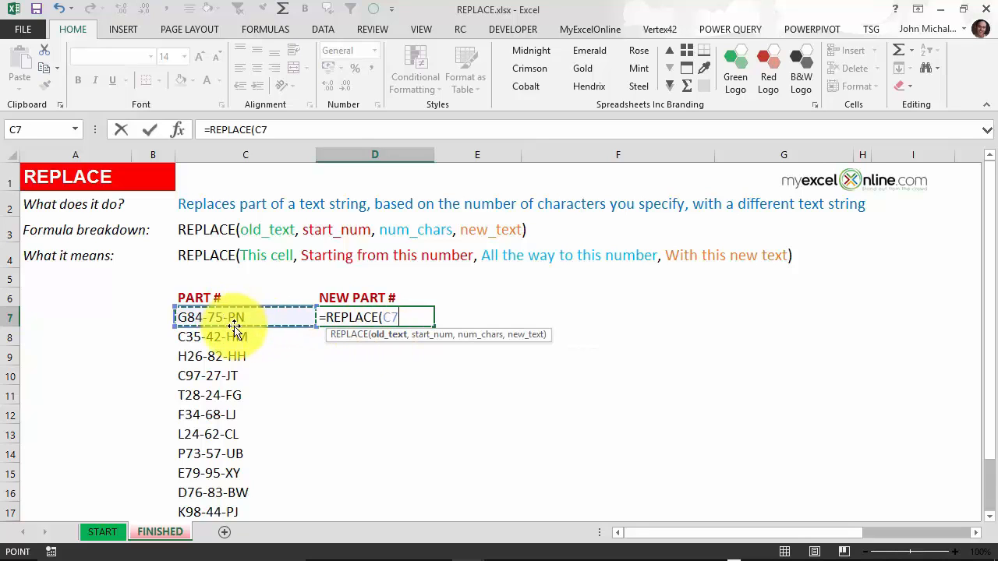
type(",")
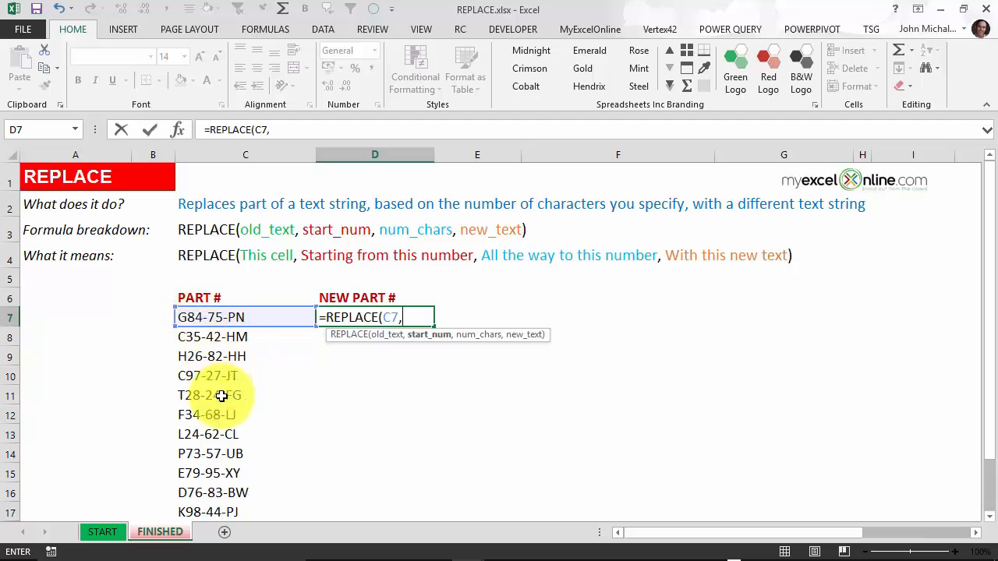
type("4,")
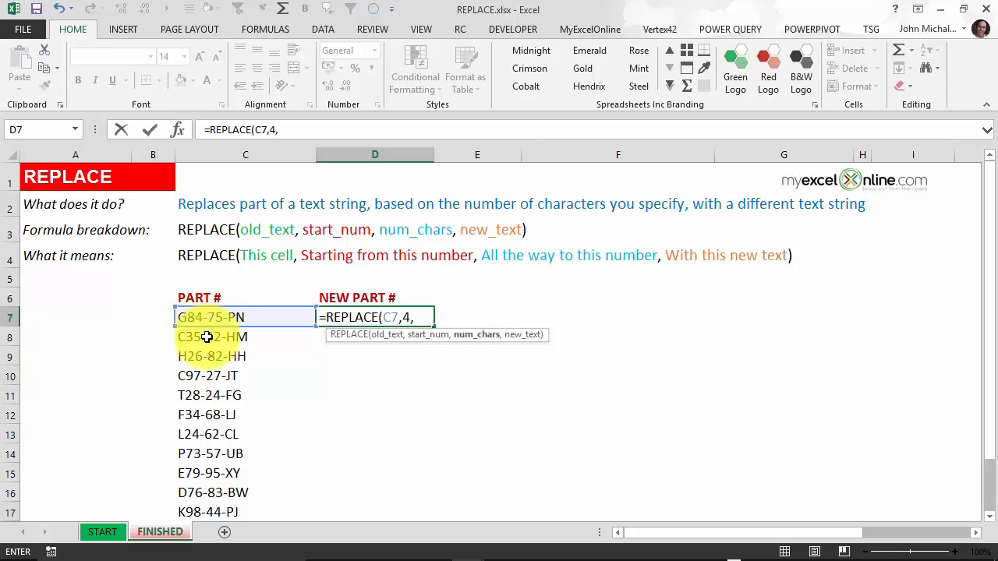
type("1,")
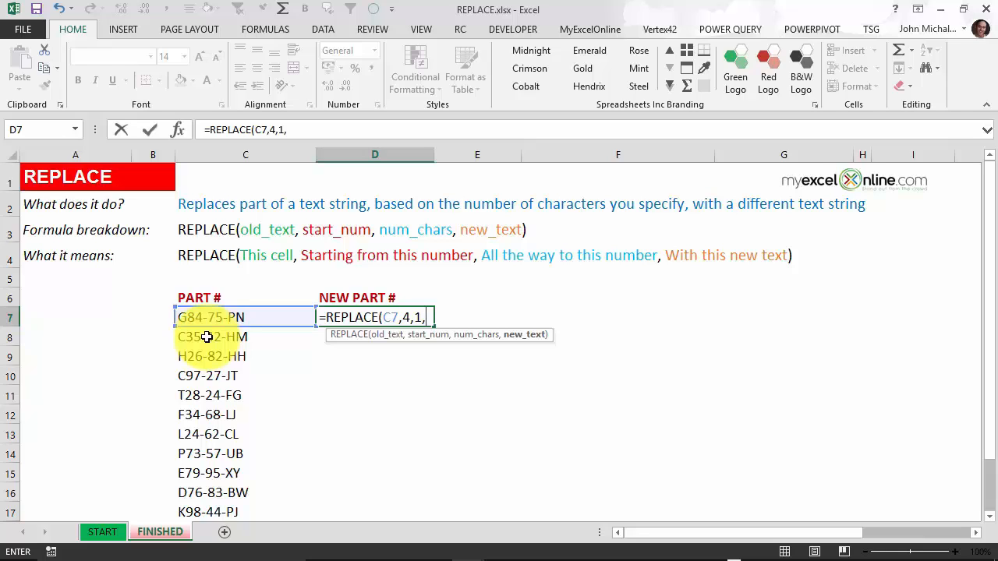
type("\"\")")
key("Return")
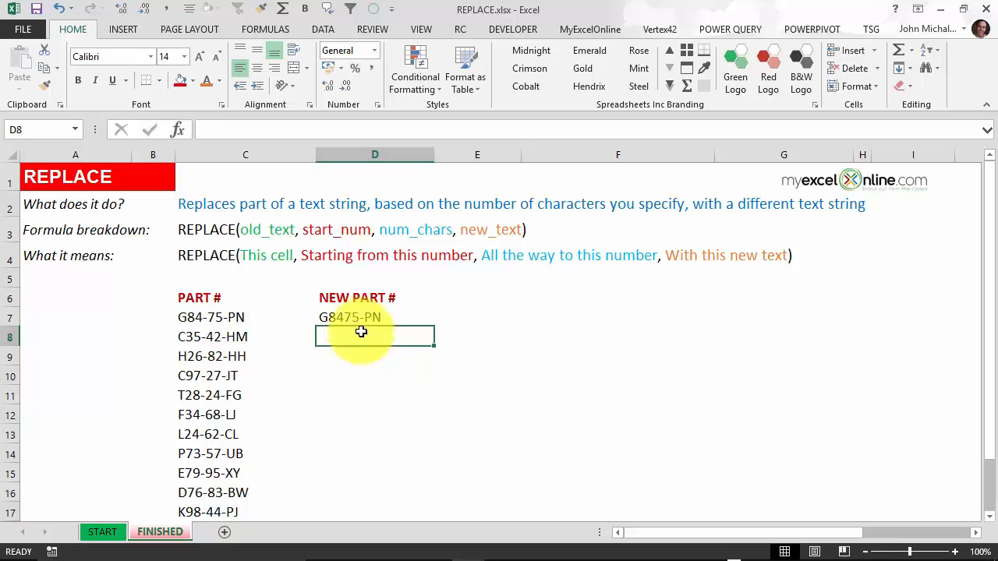
- Copy the REPLACE formula from D7 down column D for all the part numbers, and check the filled rows
left_click(386, 320)
double_click(434, 326)
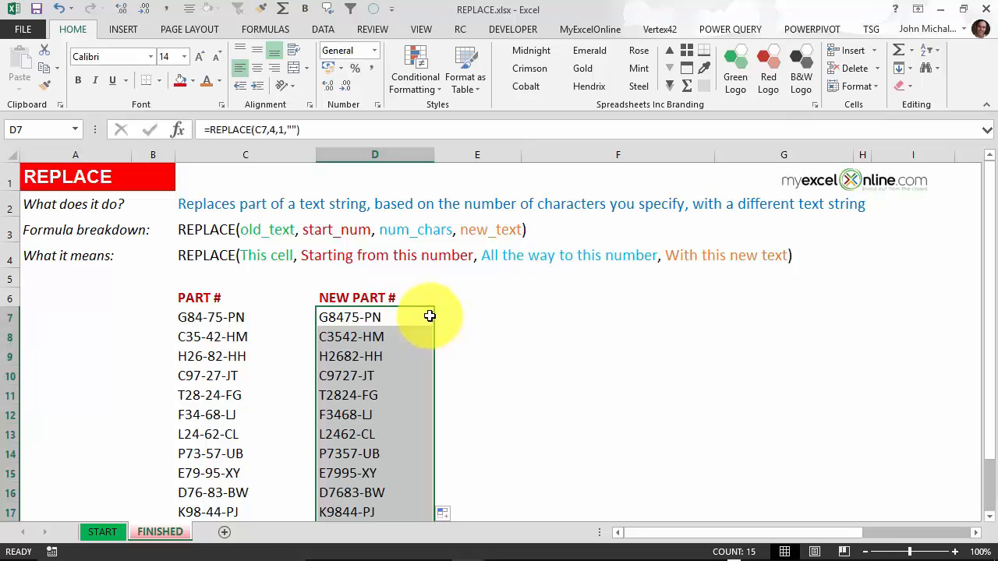
left_click(430, 315)
scroll(405, 297, "down", 1)
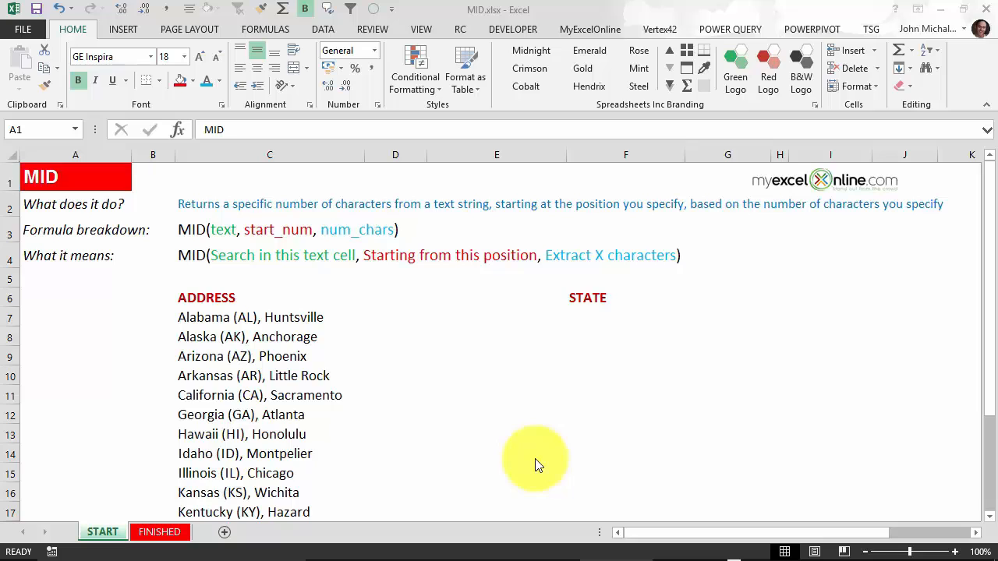
- In the MID workbook, enter =FIND("(",C7) in D7 to locate the opening parenthesis in the first address
left_click(205, 238)
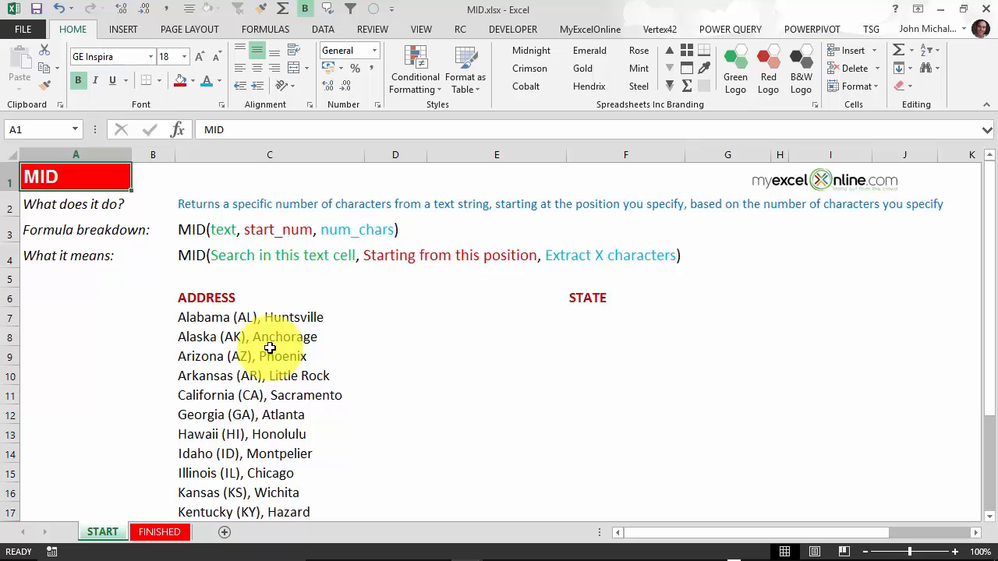
left_click(399, 295)
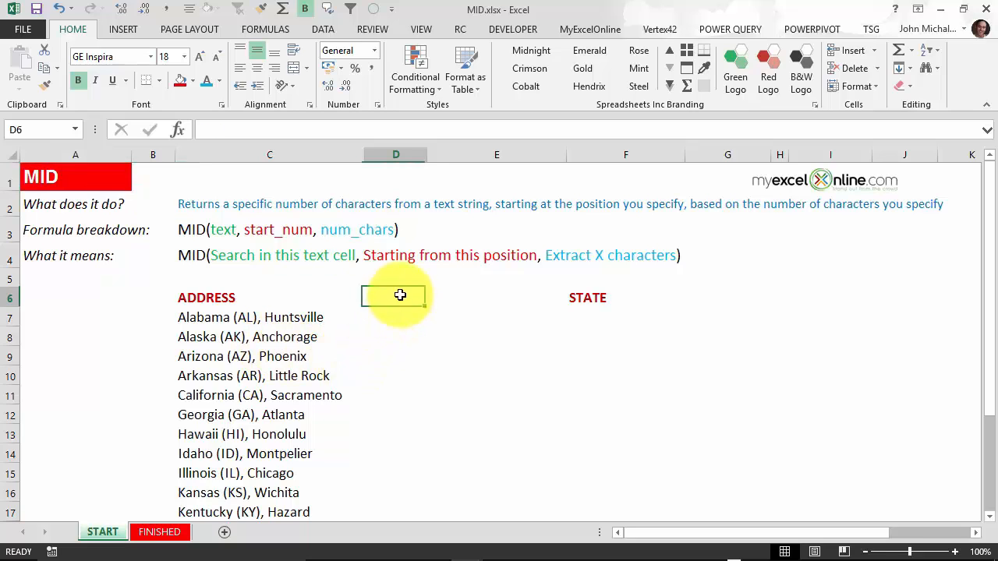
left_click(401, 316)
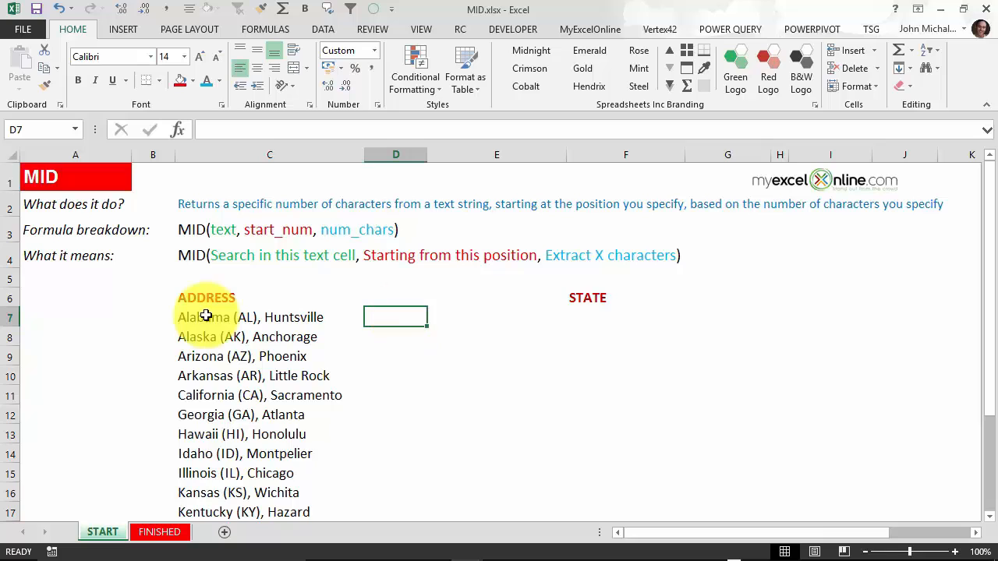
type("=find")
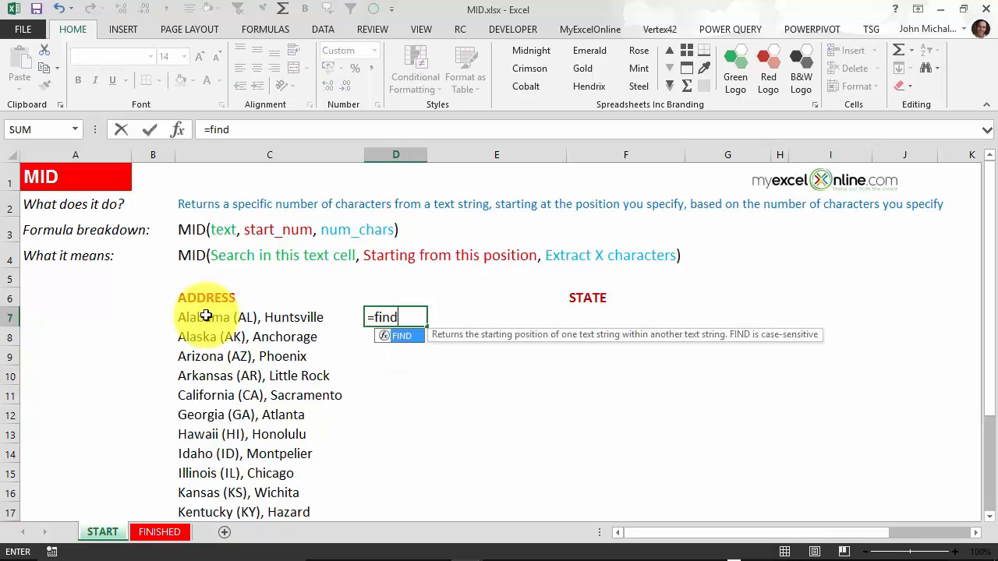
key("Tab")
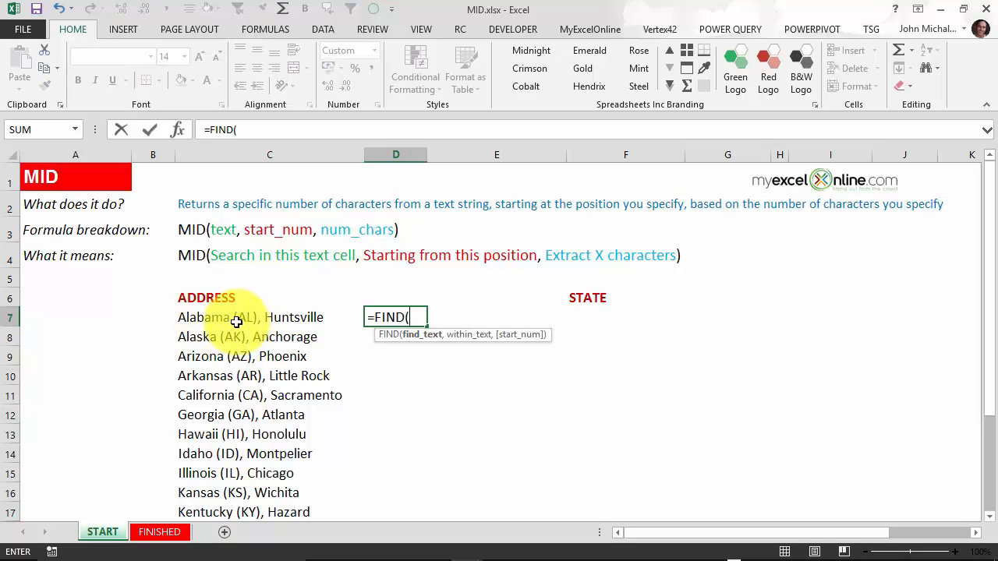
type("\"(\",")
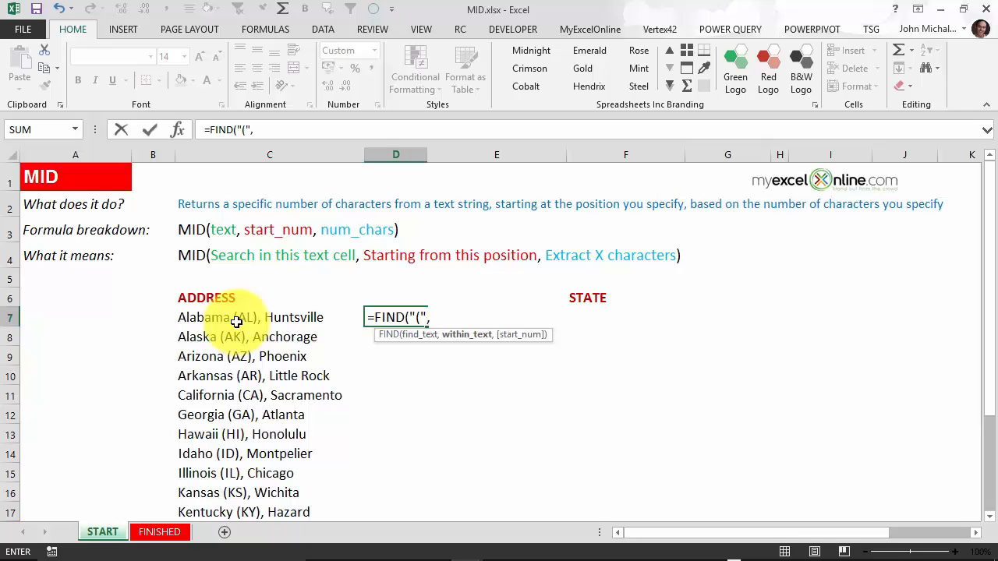
left_click(260, 312)
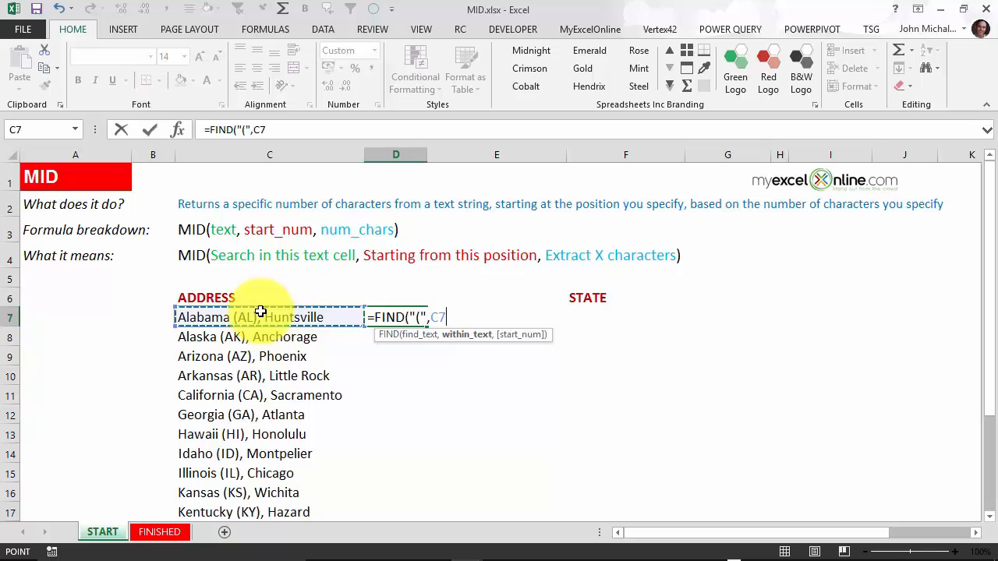
type(")")
key("Return")
- Copy the FIND formula from D7 down column D for all the addresses
left_click(403, 318)
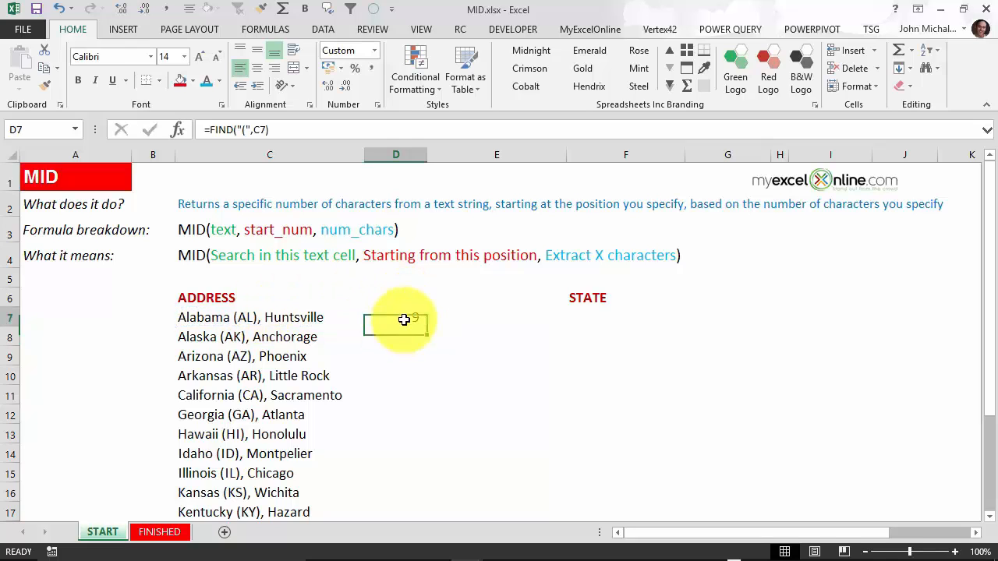
double_click(428, 328)
left_click(414, 322)
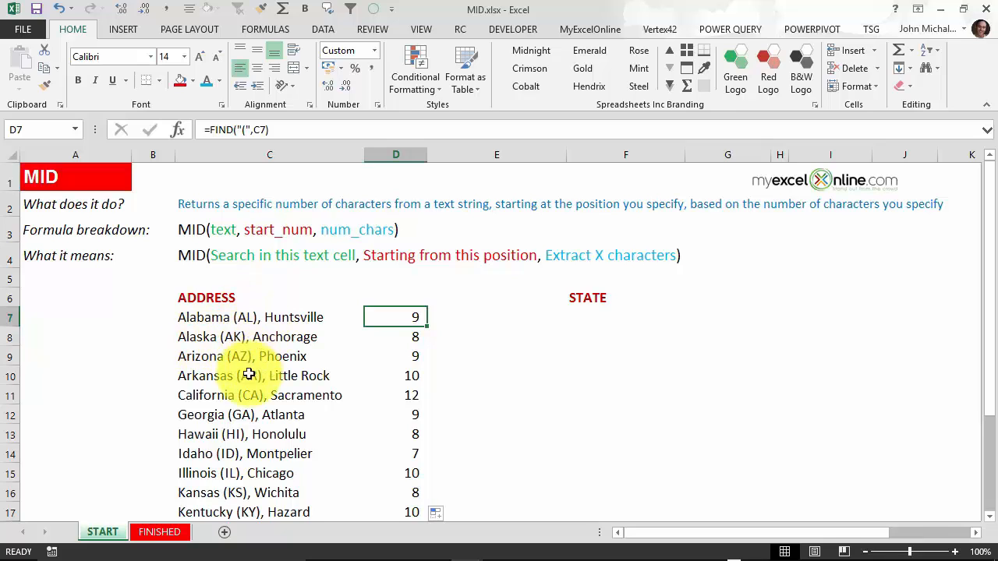
- Enter =MID(C7,D7+1,2) in E7 to extract the two-letter state code from the first address
left_click(466, 316)
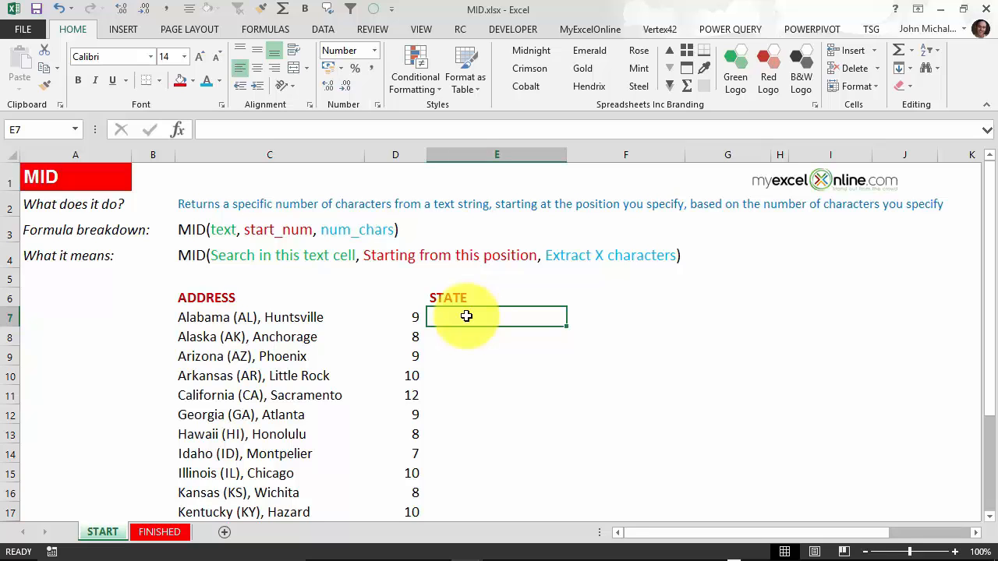
type("=mid")
key("Tab")
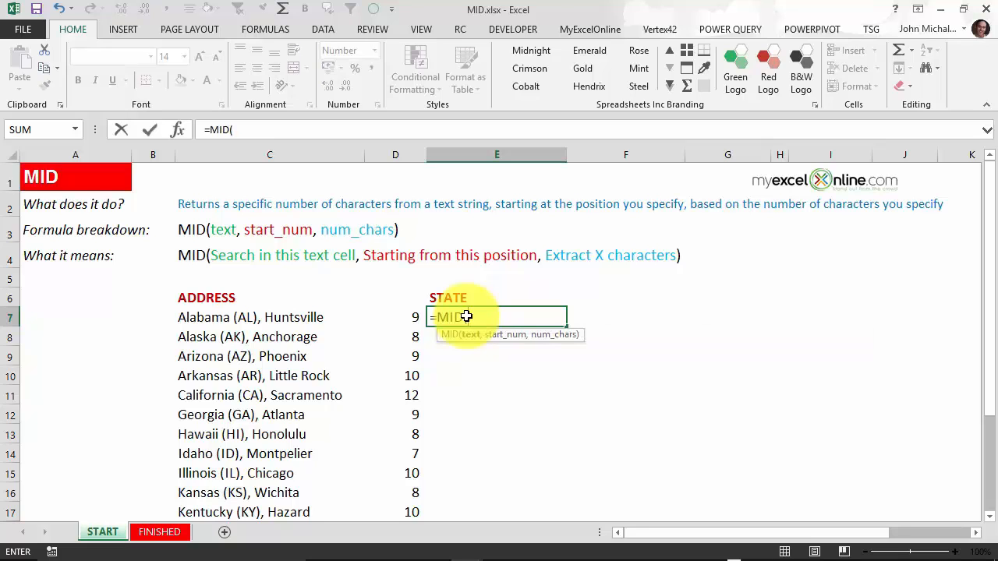
left_click(244, 317)
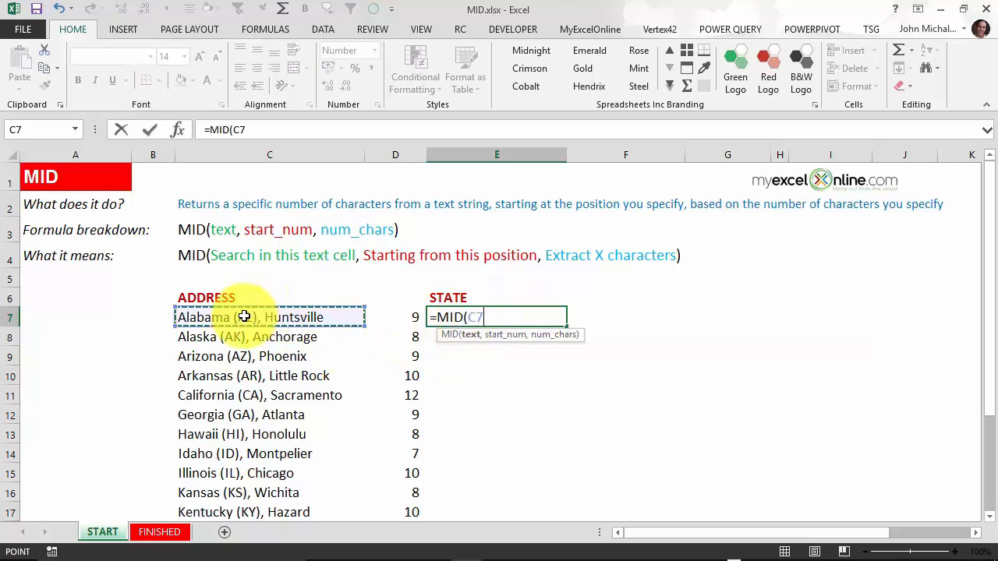
type(",")
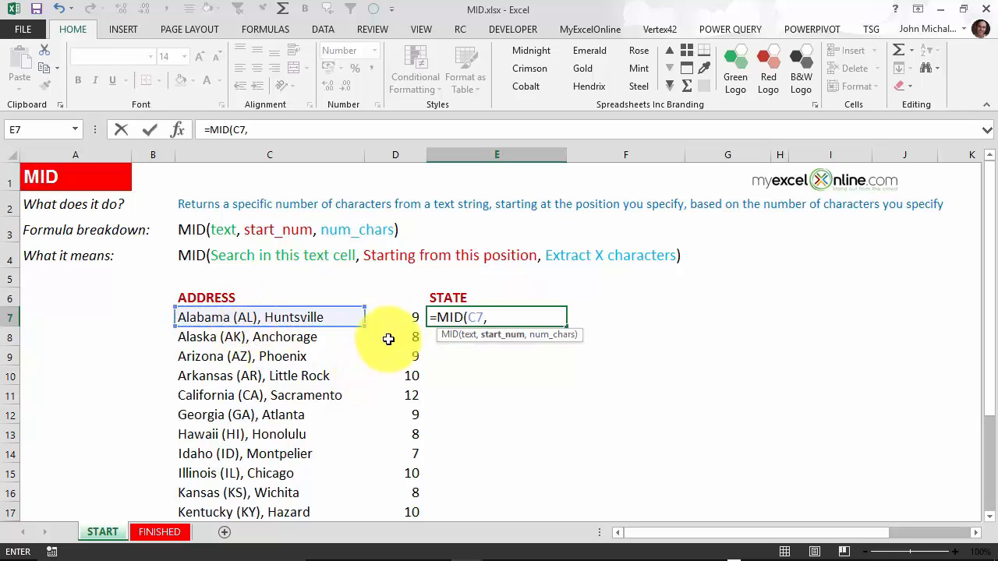
left_click(402, 317)
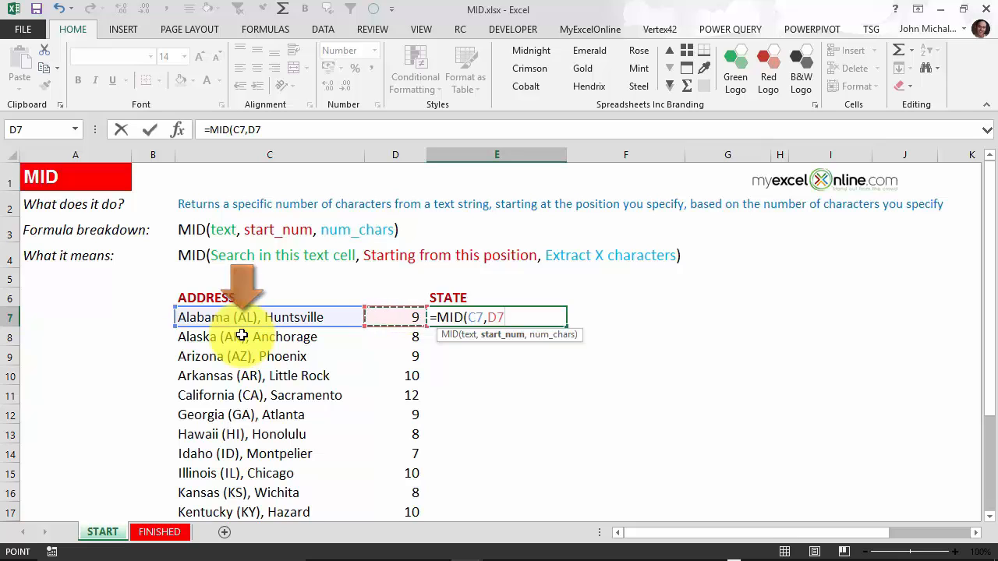
type("+")
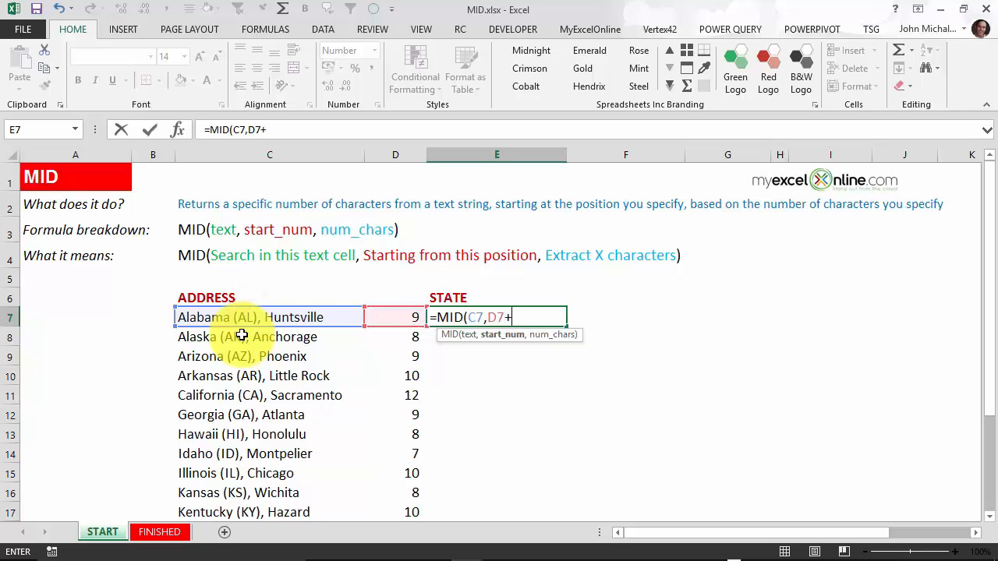
type("1,")
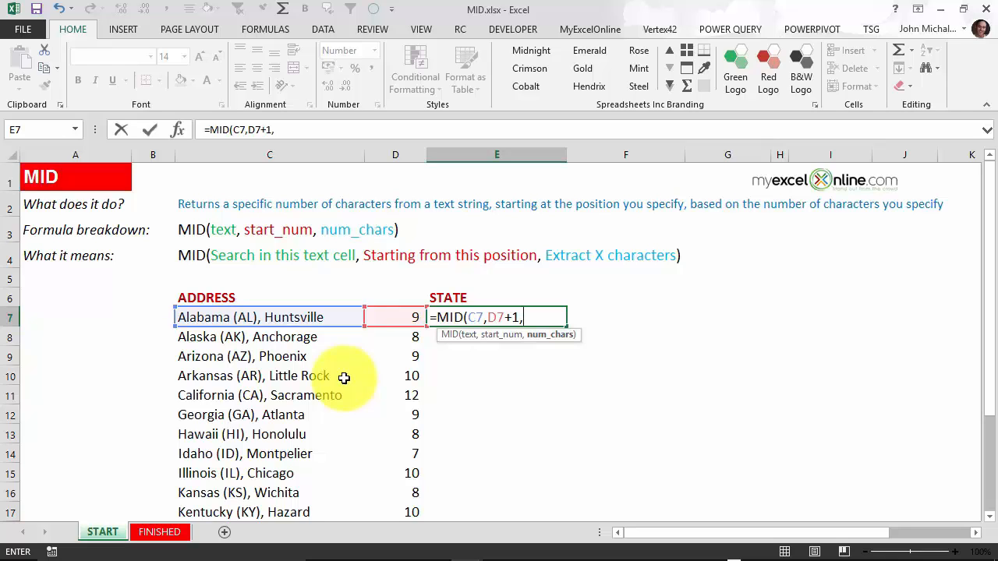
type("2)")
key("Return")
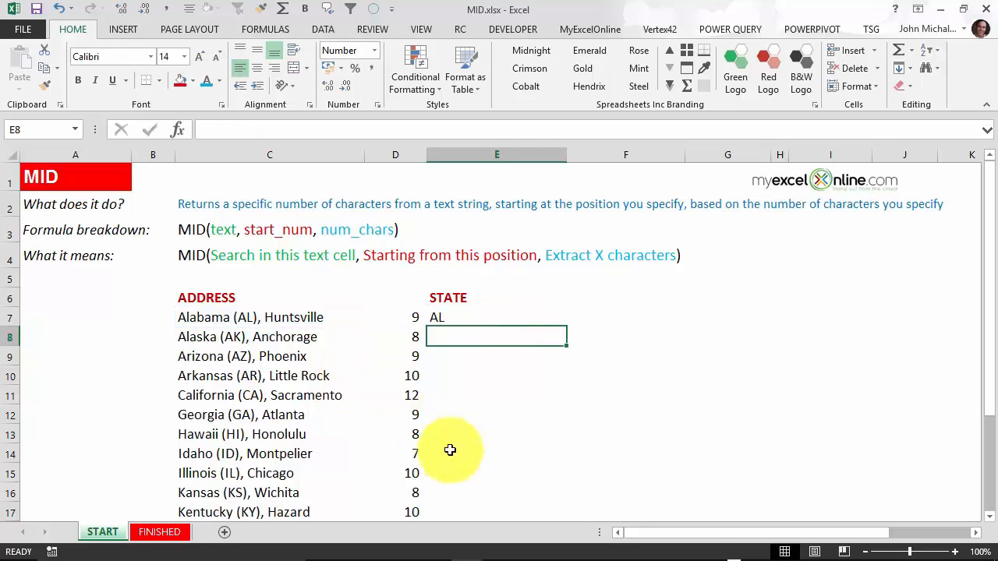
- Copy the MID formula from E7 down the STATE column for all addresses, and check the filled rows
left_click(474, 314)
left_click(571, 329)
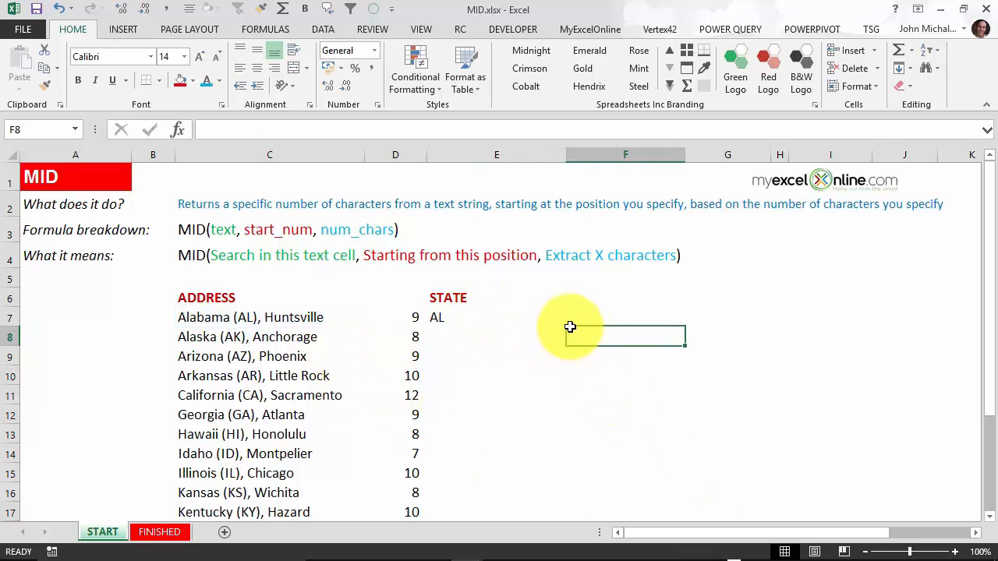
left_click(474, 325)
double_click(576, 327)
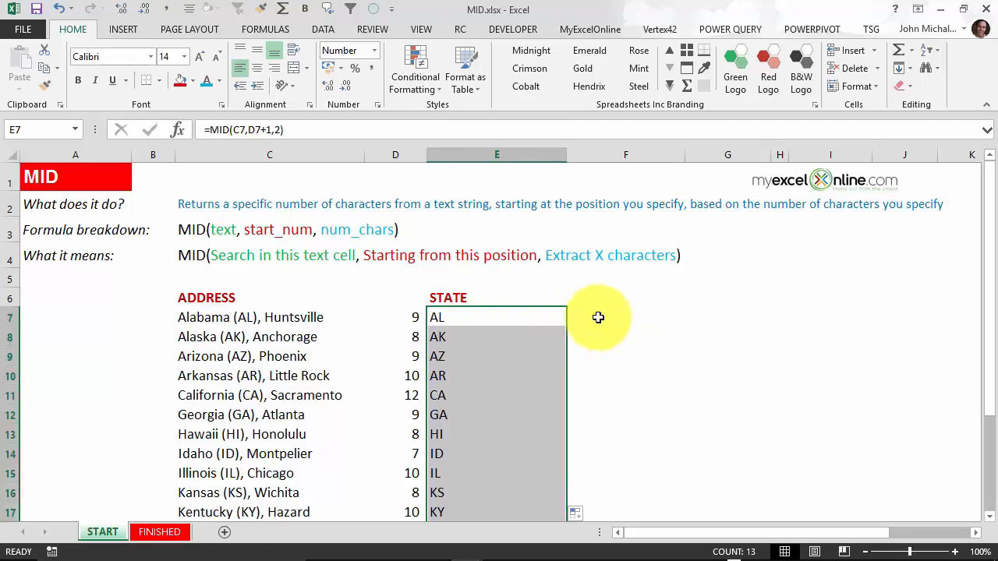
left_click(598, 317)
scroll(591, 352, "down", 1)
scroll(590, 352, "down", 1)
scroll(479, 383, "up", 2)
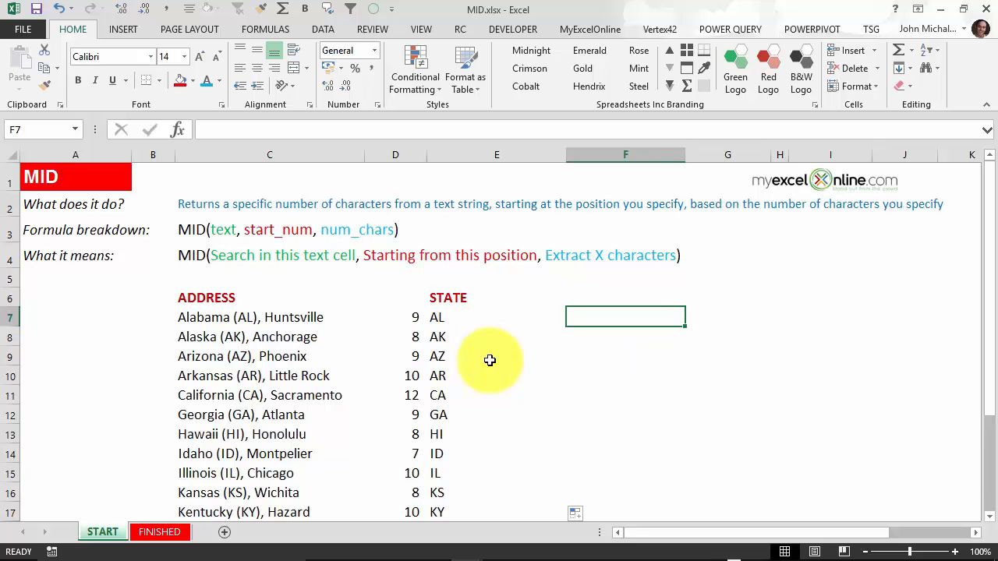
- Compare the formulas in E7 and D7, and copy D7's FIND("(",C7) expression without the equals sign, leaving D7 as it is
left_click(469, 318)
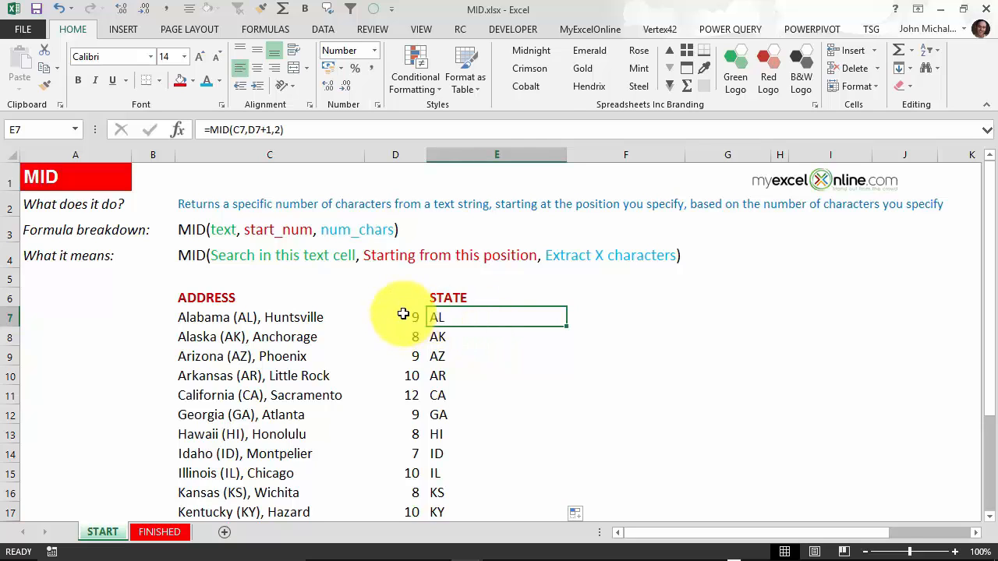
left_click(403, 313)
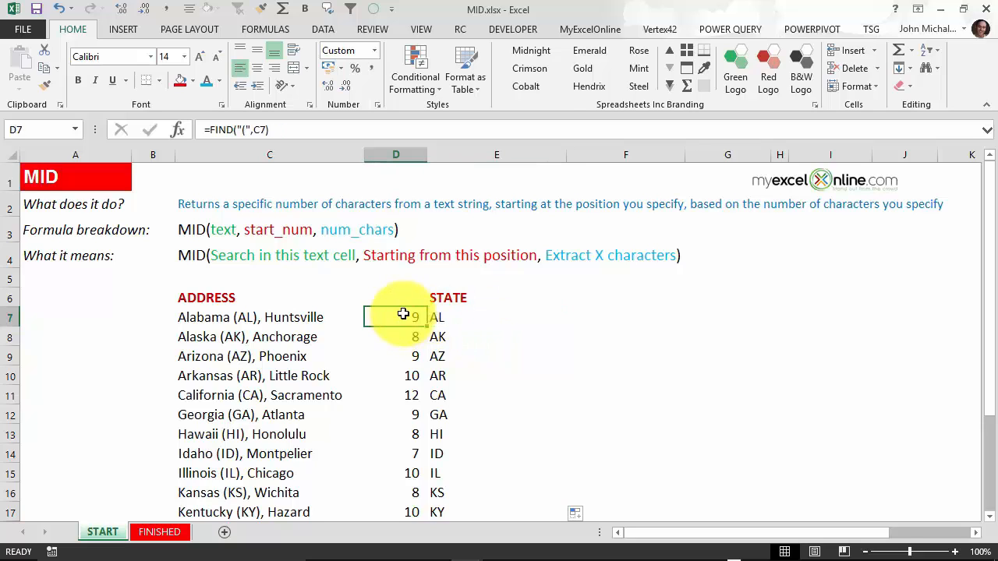
left_click(450, 316)
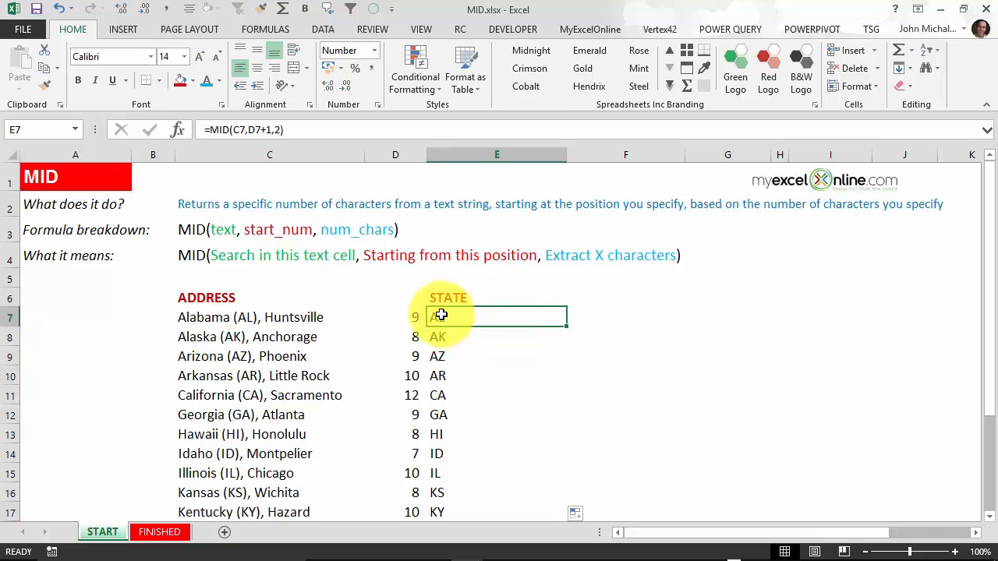
left_click(417, 313)
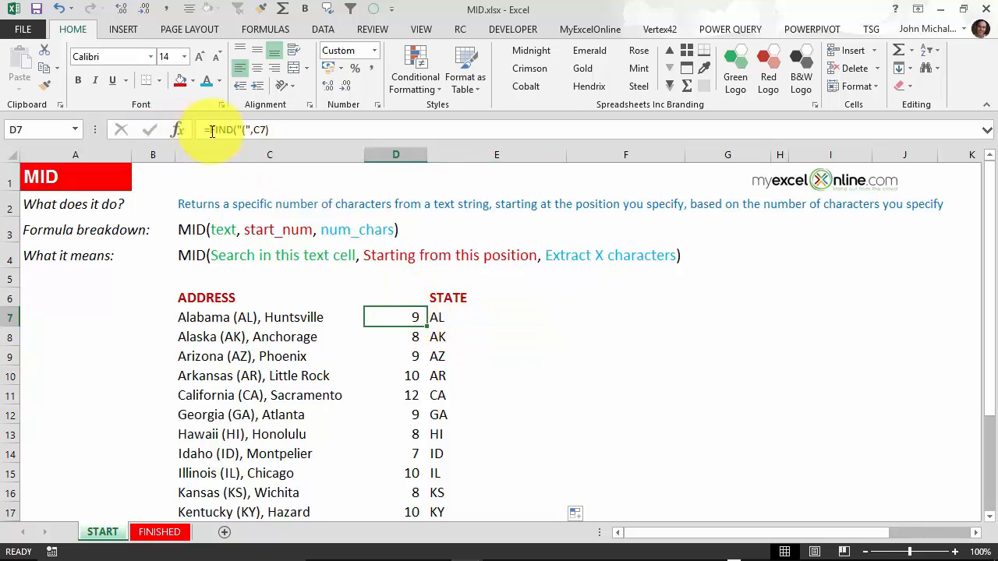
left_click_drag(209, 130, 323, 131)
key("ctrl+c")
key("Escape")
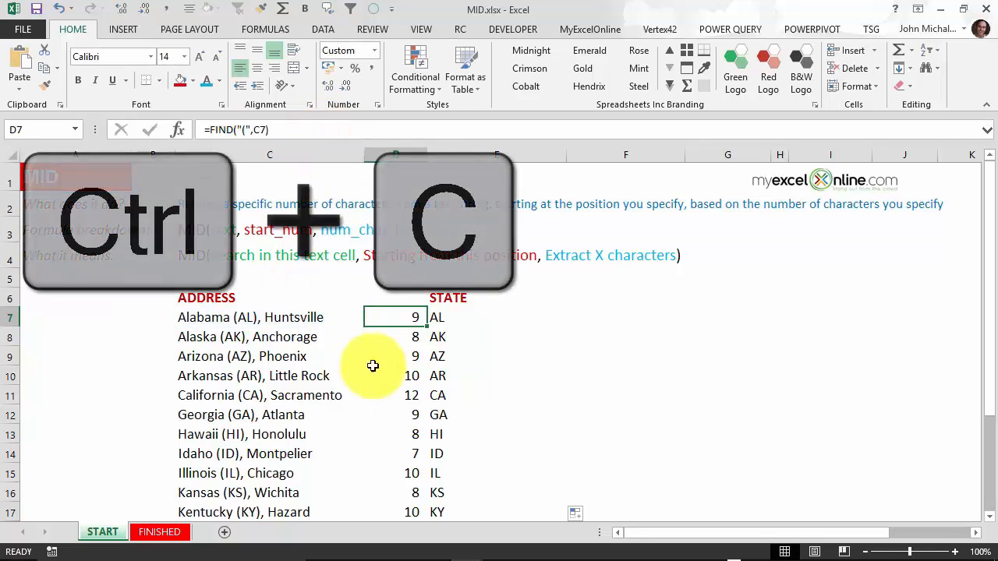
- Replace the D7 reference in E7's formula with the copied expression, making it =MID(C7,FIND("(",C7)+1,2)
left_click(448, 319)
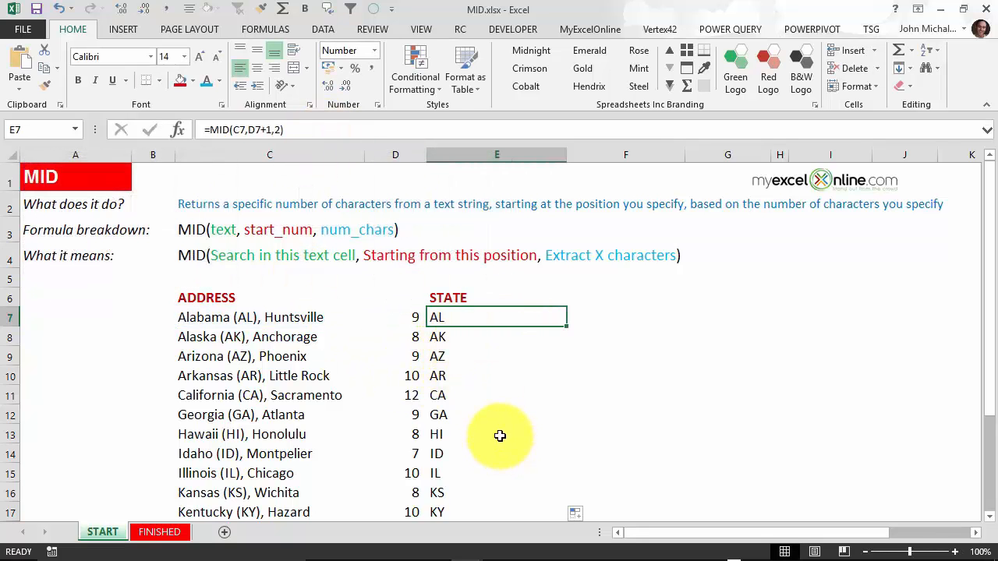
double_click(460, 316)
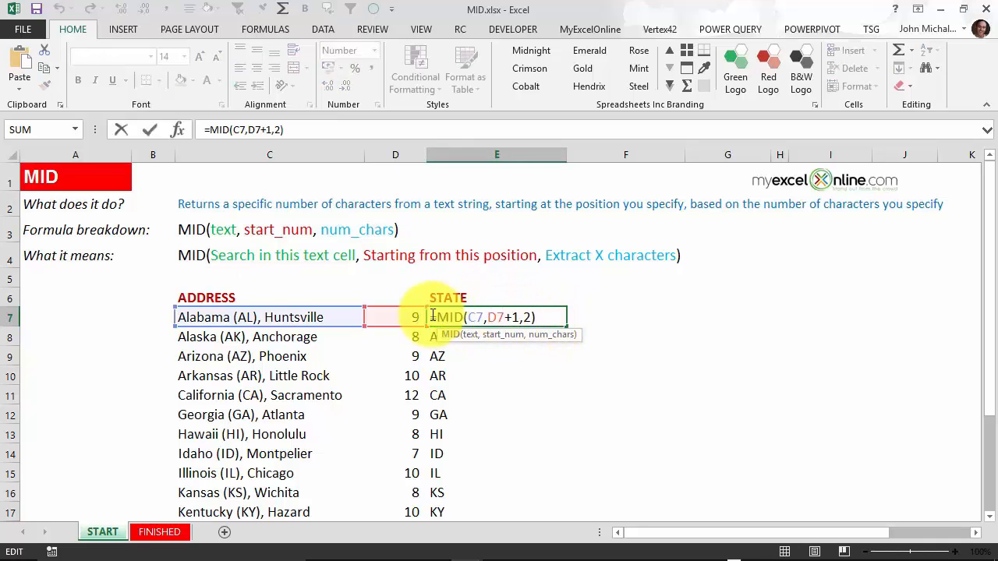
double_click(503, 315)
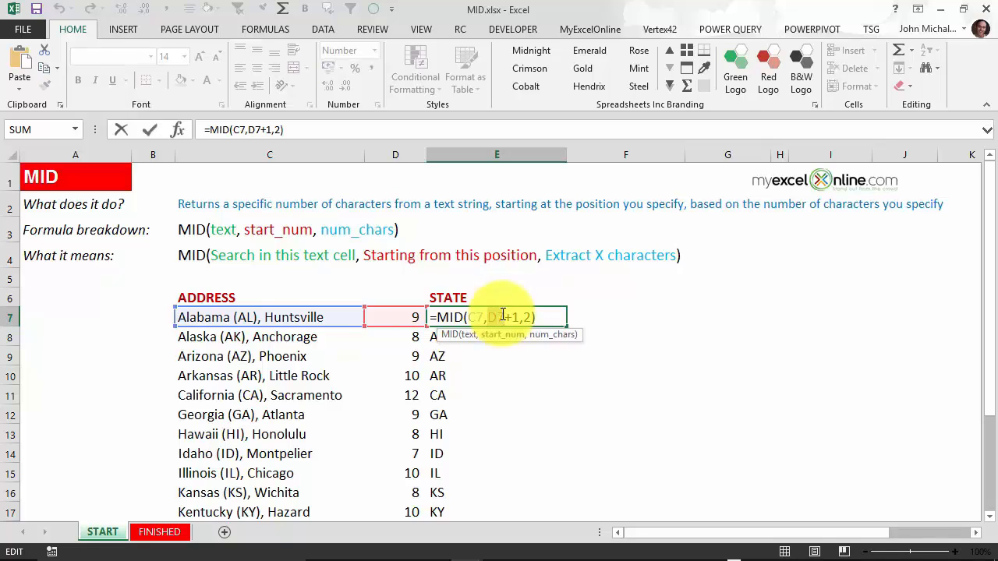
key("Delete")
key("ctrl+v")
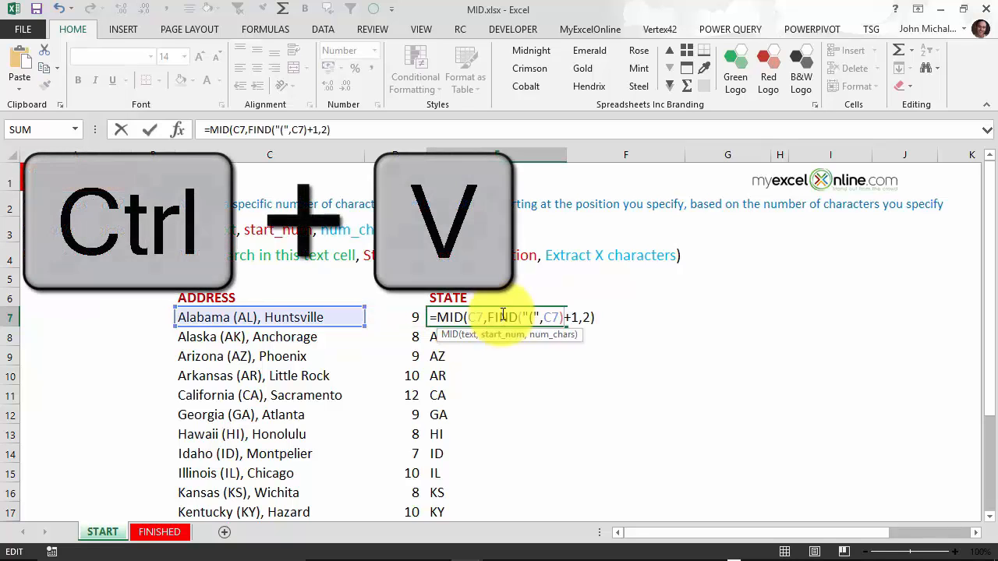
key("Return")
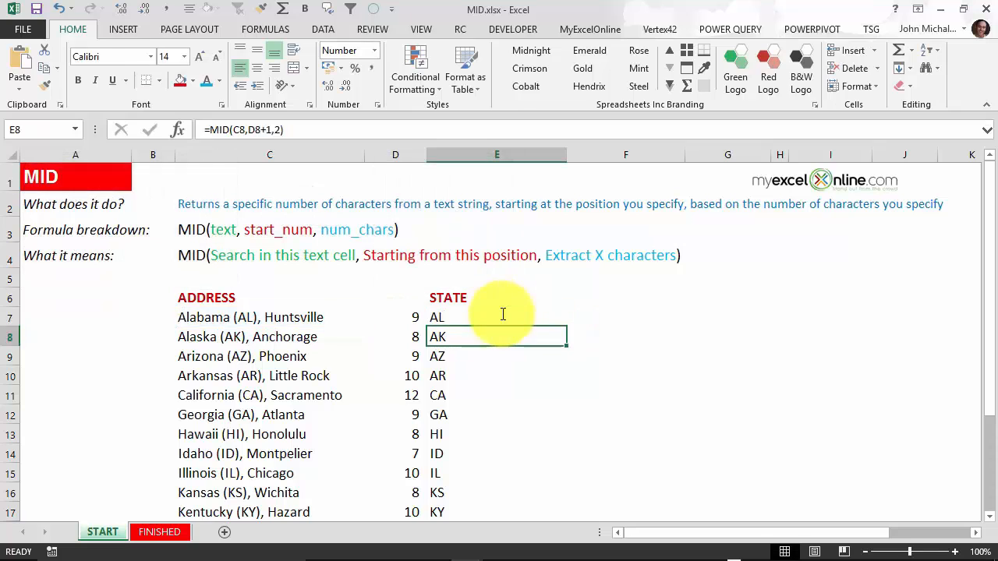
- Copy the nested MID and FIND formula from E7 down the STATE column for all addresses
left_click(468, 323)
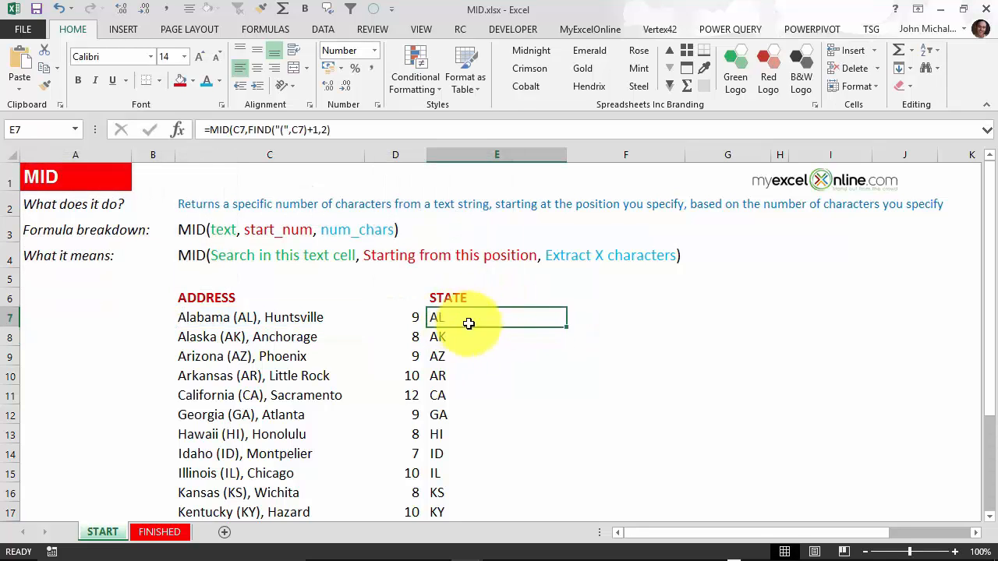
double_click(567, 326)
left_click(623, 355)
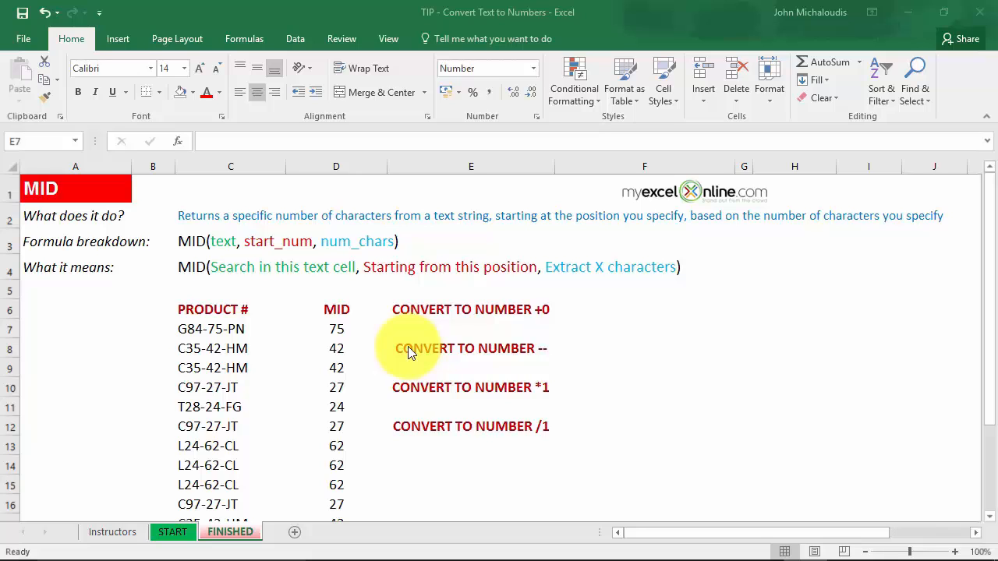
- In the TIP - Convert Text to Numbers workbook, examine the MID formula in D7 and the extracted values below it
left_click(338, 331)
double_click(343, 332)
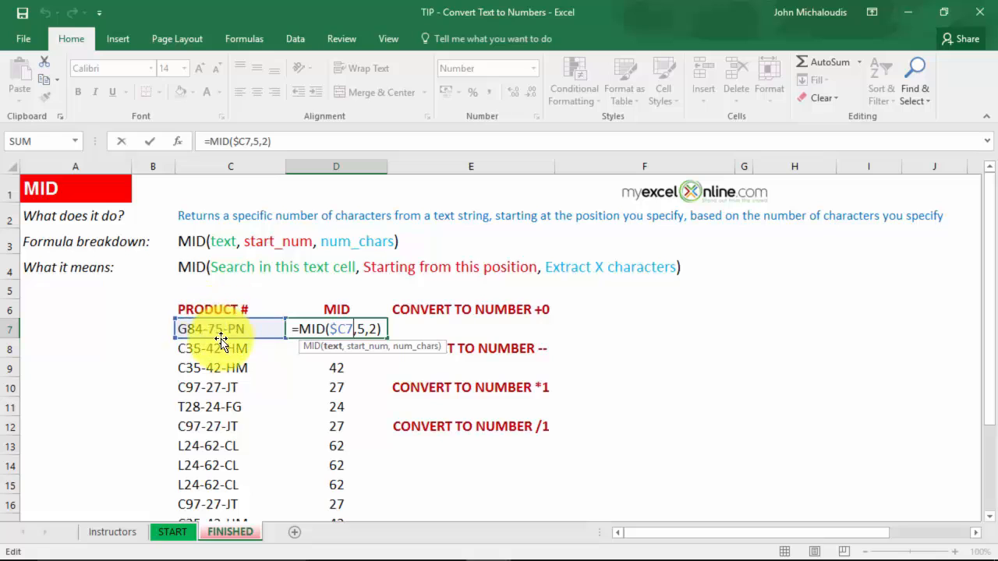
left_click(336, 327)
scroll(350, 377, "down", 2)
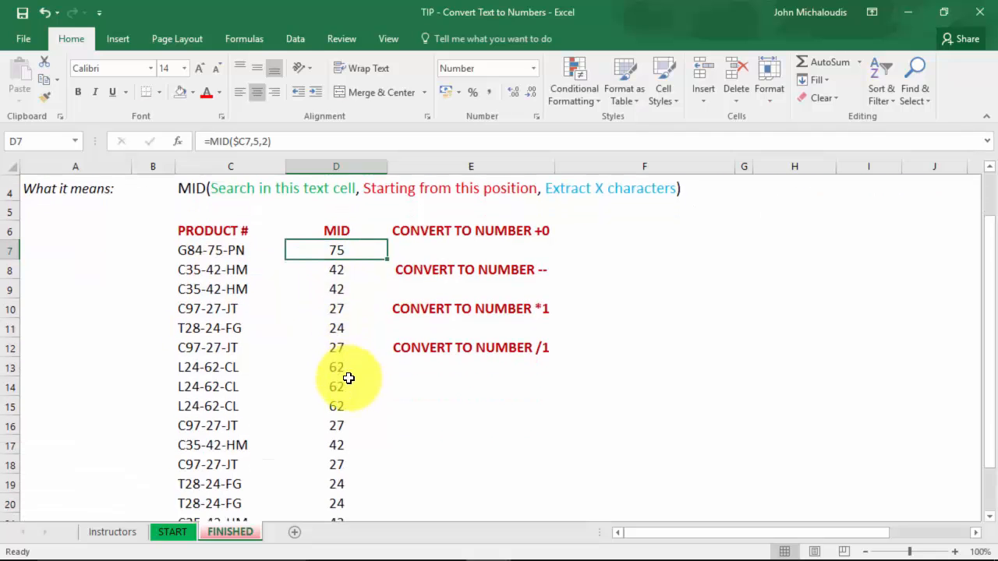
scroll(353, 371, "up", 2)
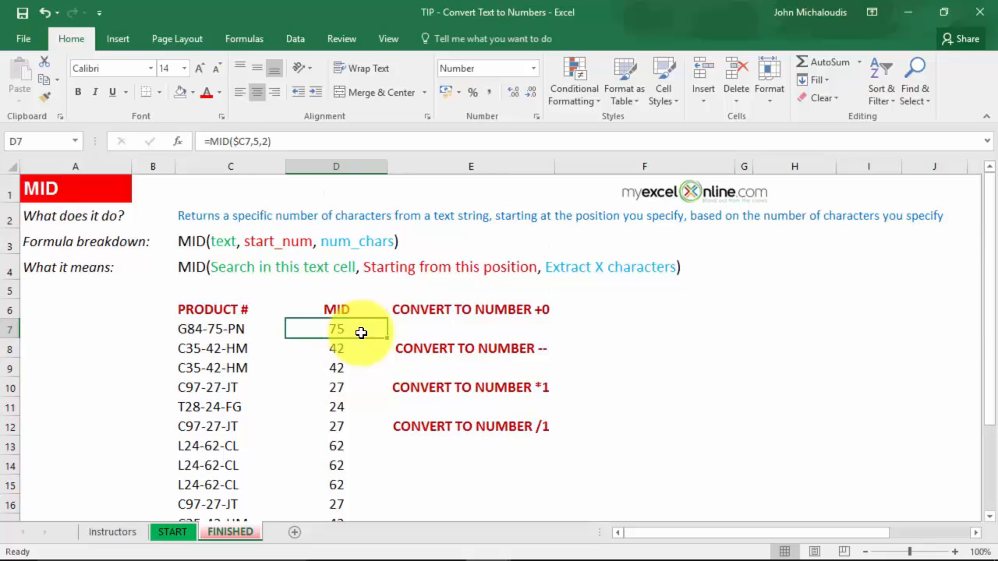
- Evaluate the MID expression inside D7's formula to inspect the type of its result, and leave the formula unchanged
left_click_drag(207, 138, 338, 151)
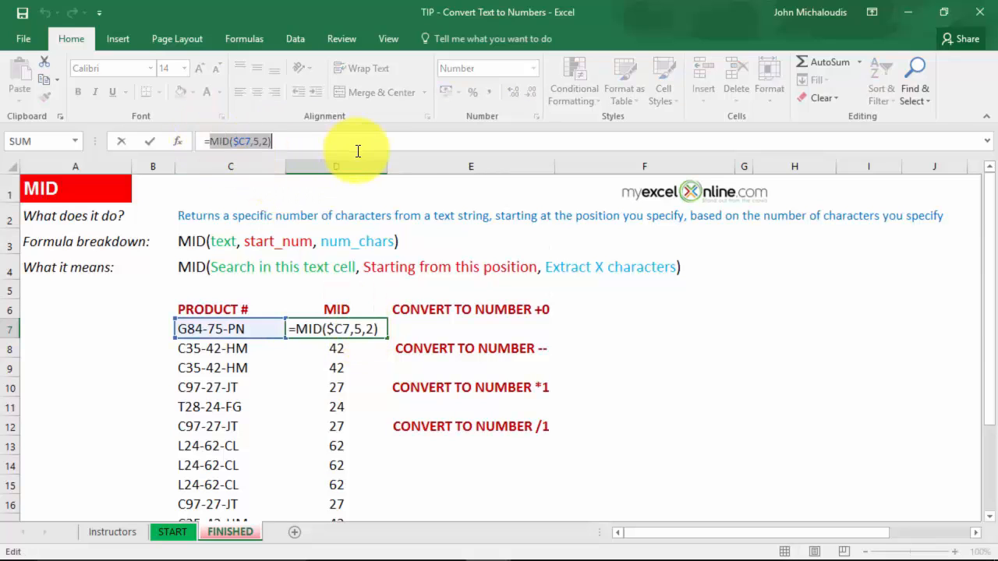
key("F9")
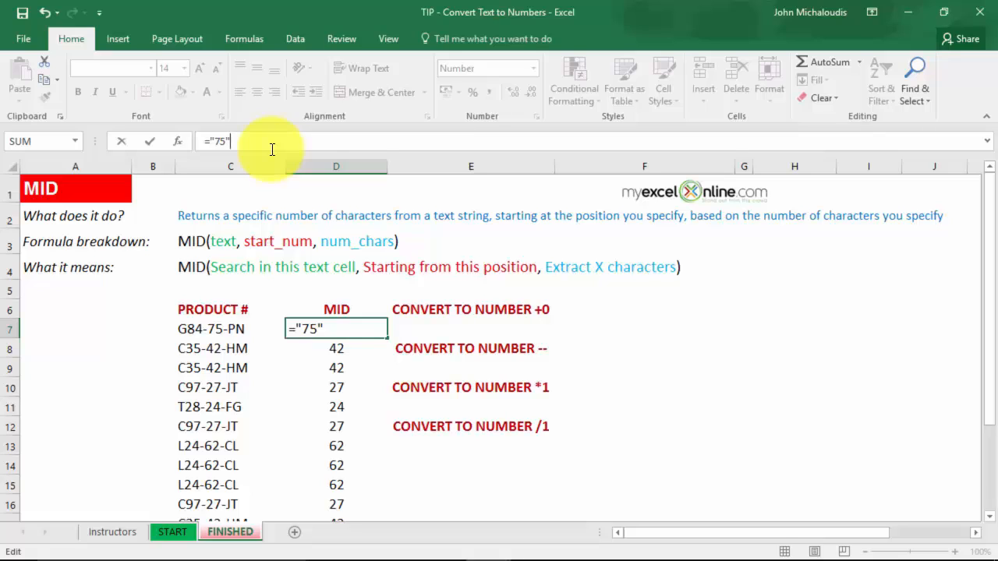
key("Escape")
- Test whether D7 holds text by entering =ISTEXT(D7) in E7, and clear E7 after reading the result
left_click(425, 330)
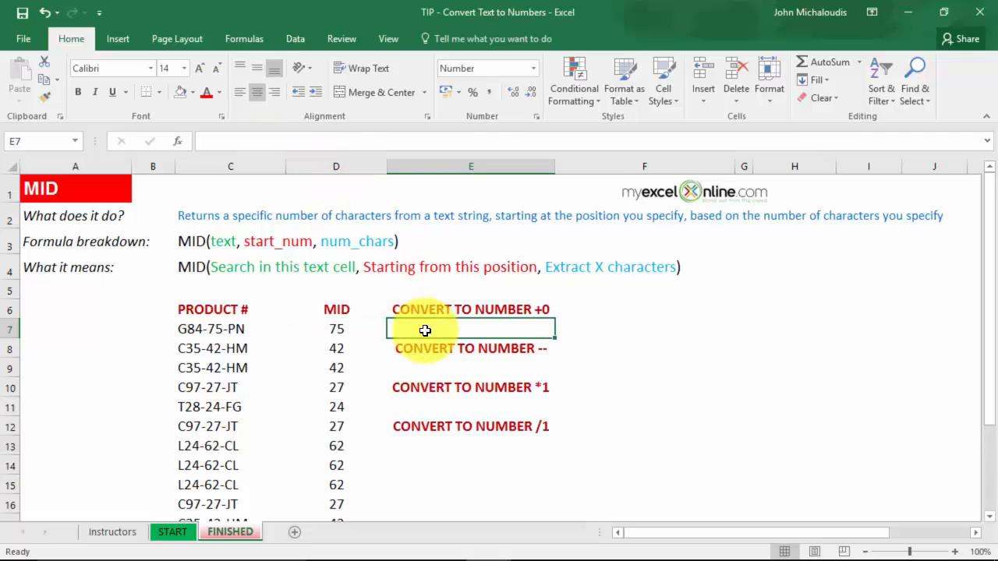
type("=ISTEXT(")
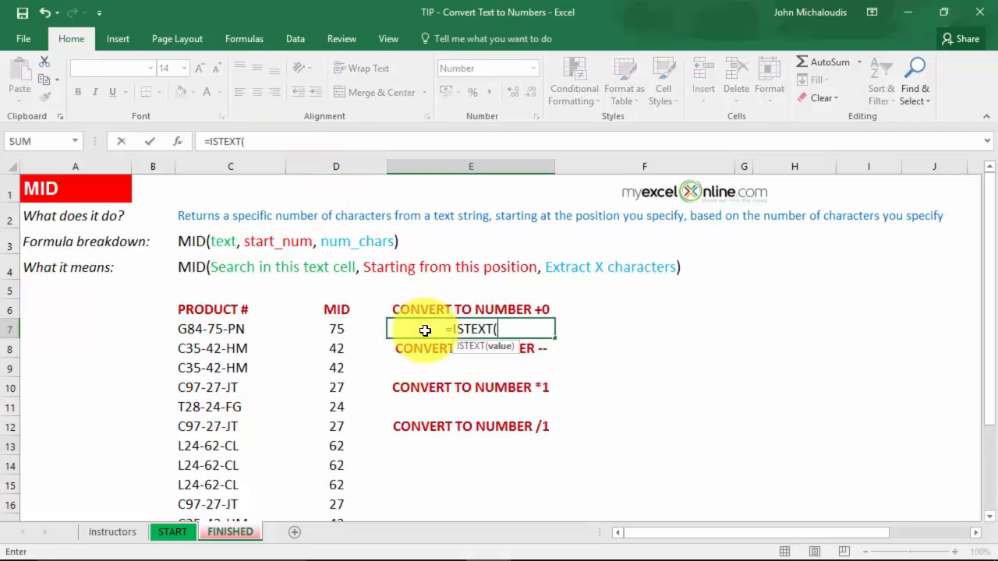
left_click(333, 330)
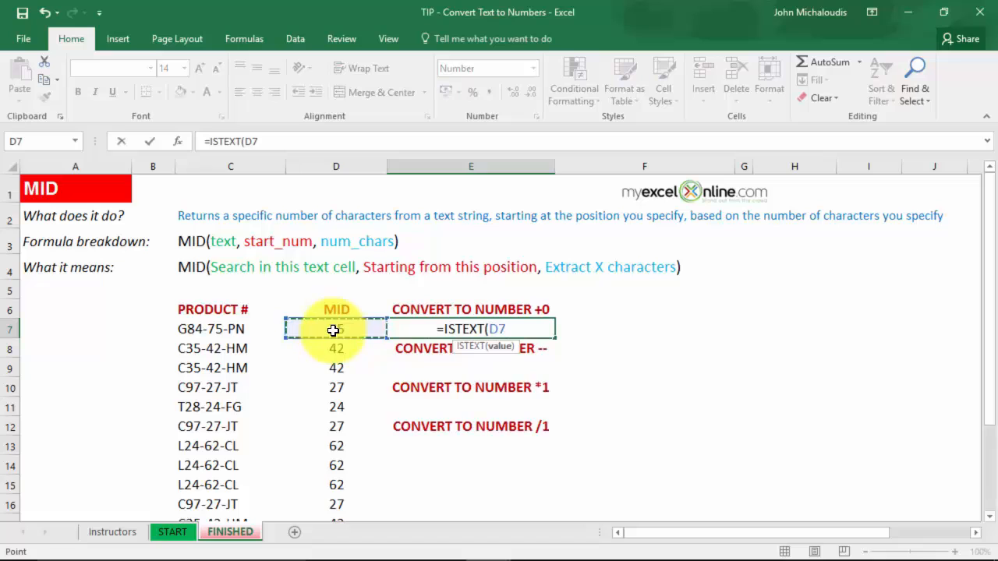
type(")")
key("Return")
left_click(457, 328)
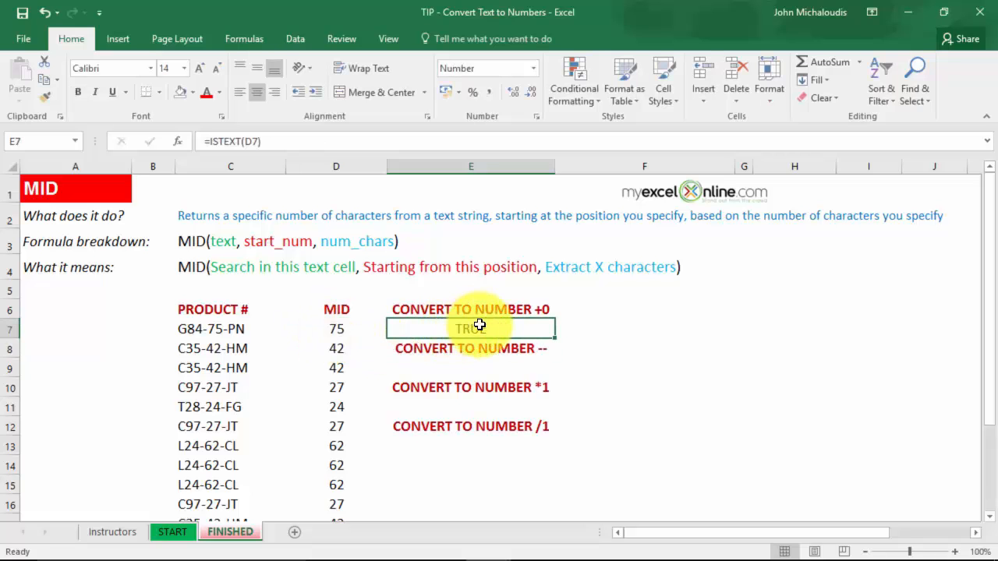
key("Delete")
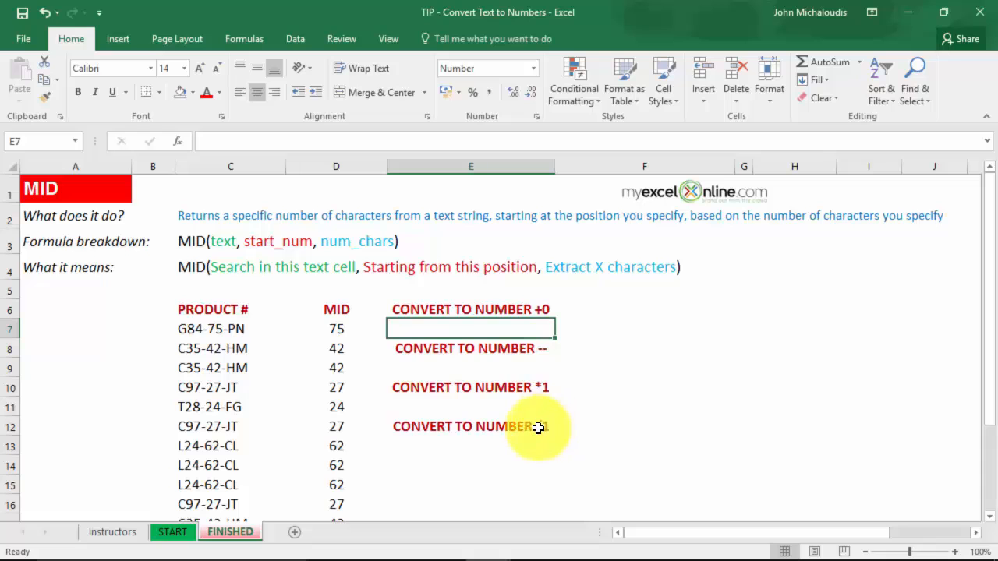
- Copy the MID formula from D7 into E7, E9, E11 and E13 under the four CONVERT TO NUMBER headings
left_click(345, 328)
key("ctrl+c")
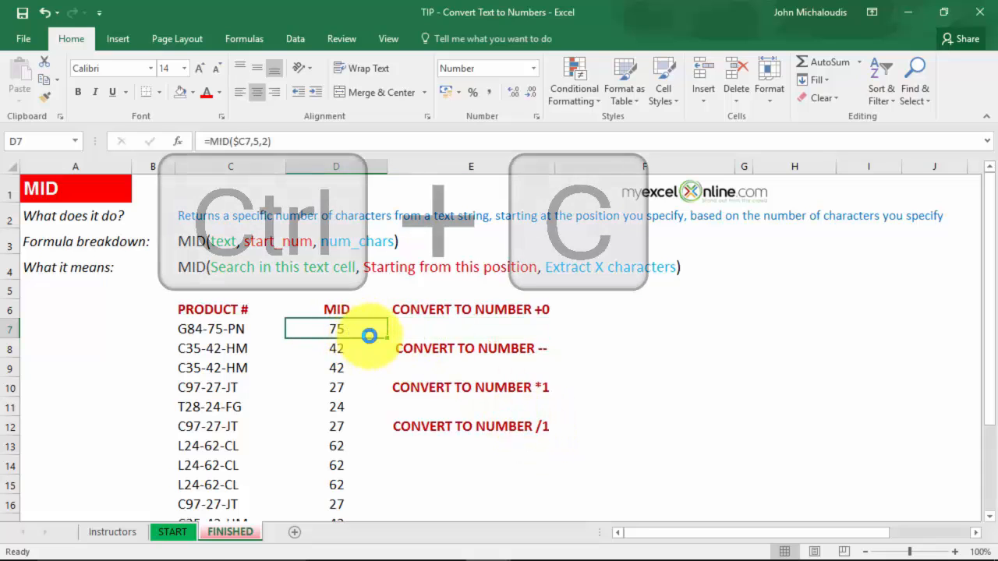
left_click(446, 329)
key("ctrl+v")
left_click(410, 368)
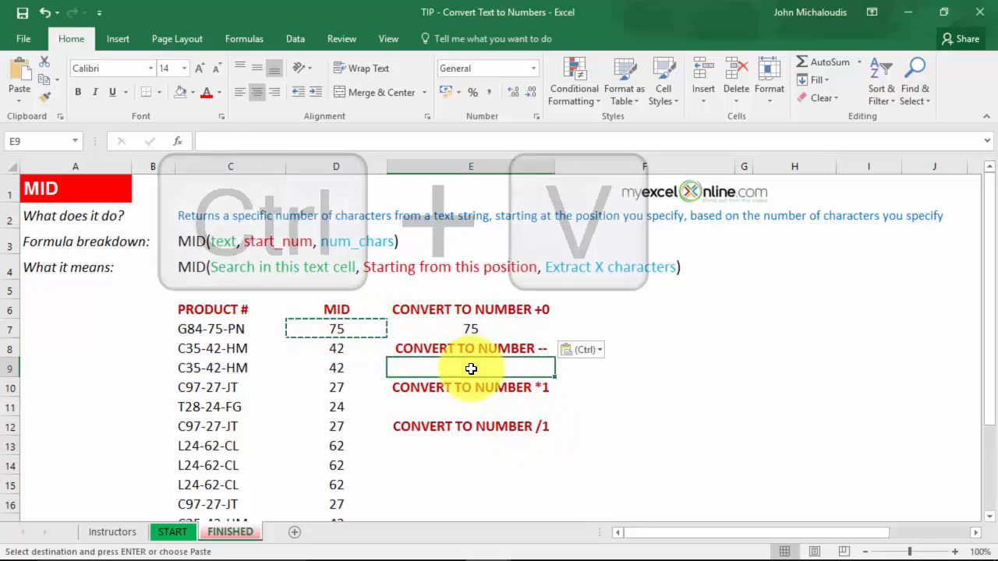
key("ctrl+v")
left_click(471, 407)
key("ctrl+v")
left_click(468, 445)
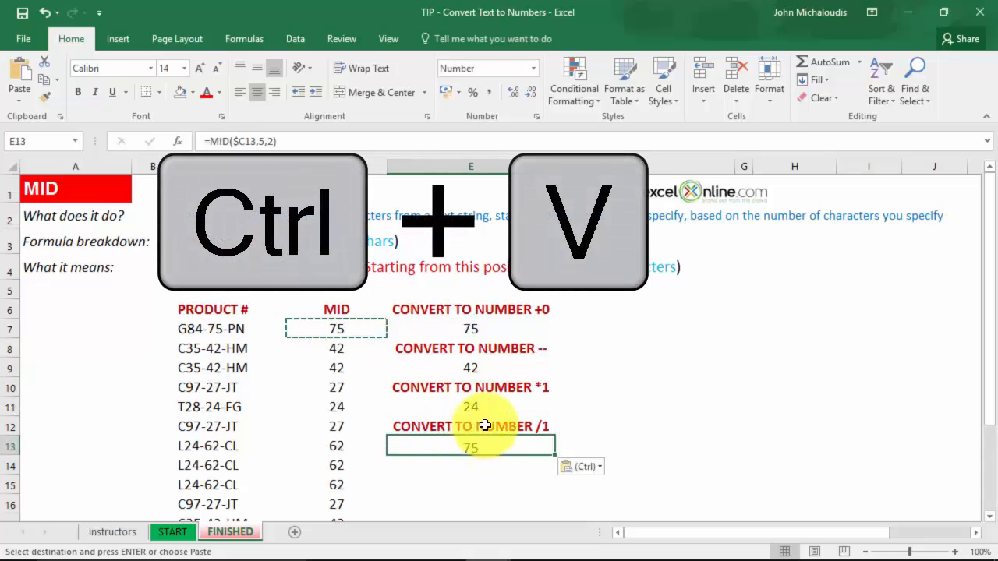
key("ctrl+v")
key("Escape")
left_click(500, 329)
key("F2")
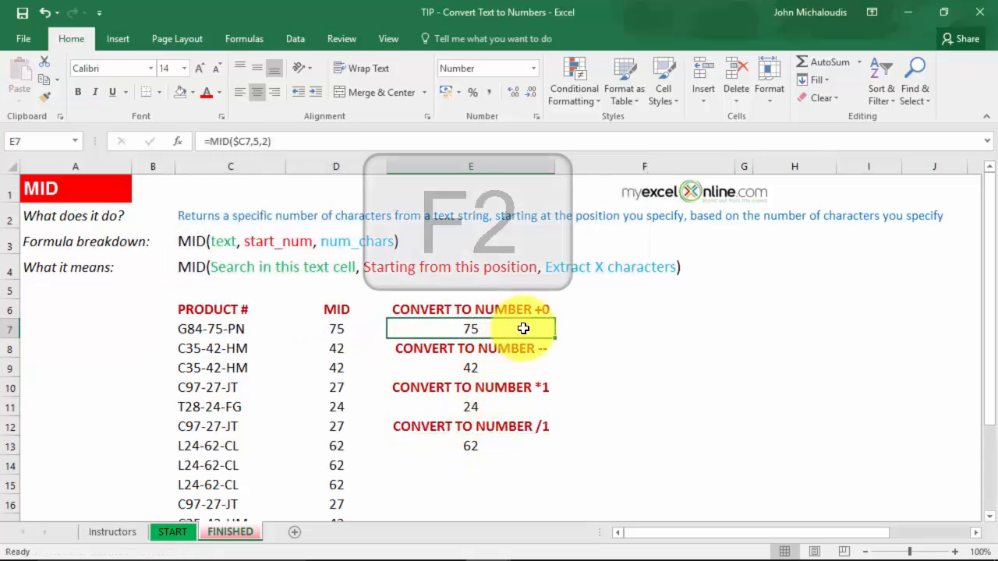
type("+")
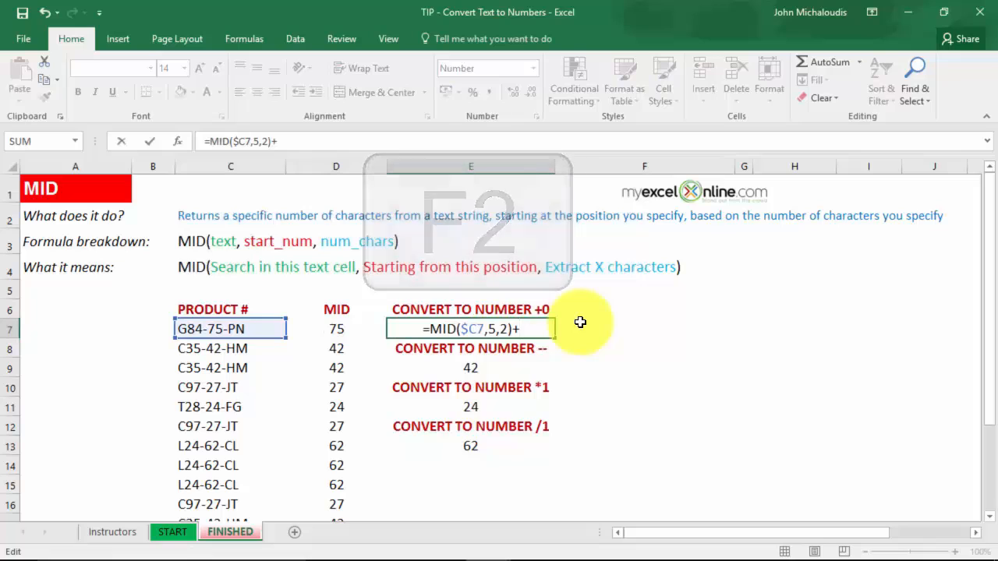
key("Escape")
- Enter =ISTEXT(E7) in F7 to test whether the copied MID result is text
left_click(613, 326)
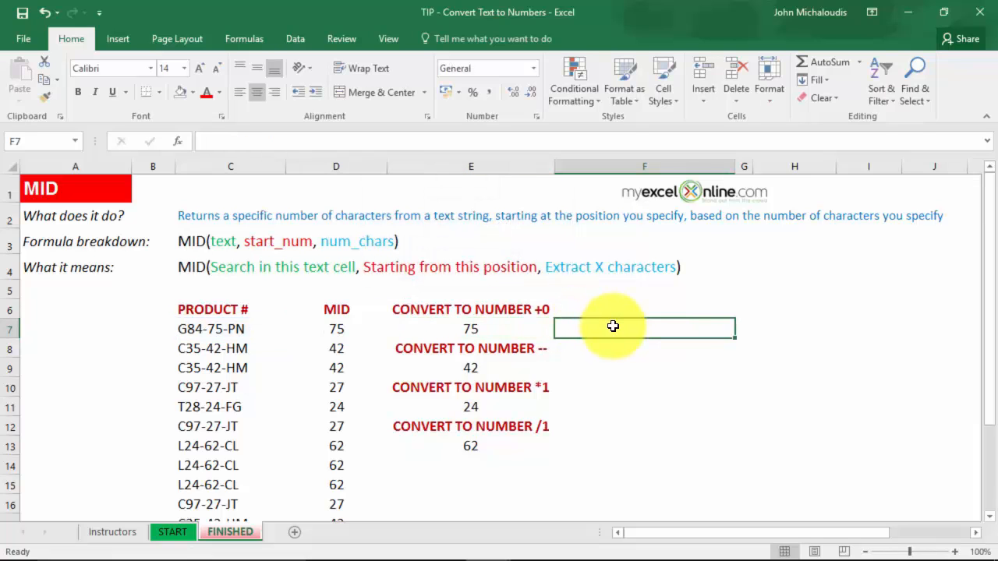
type("=")
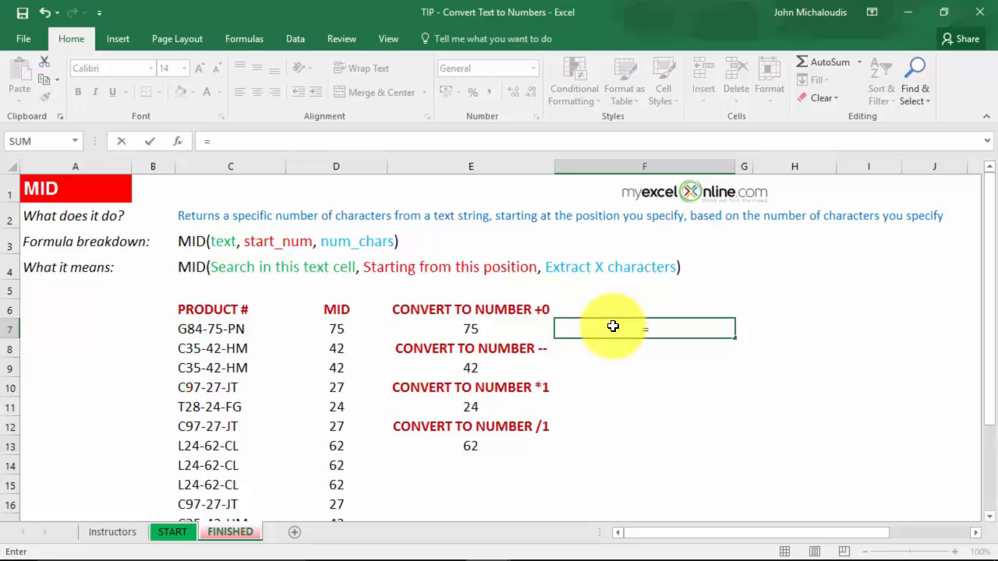
type("ISTEXT(")
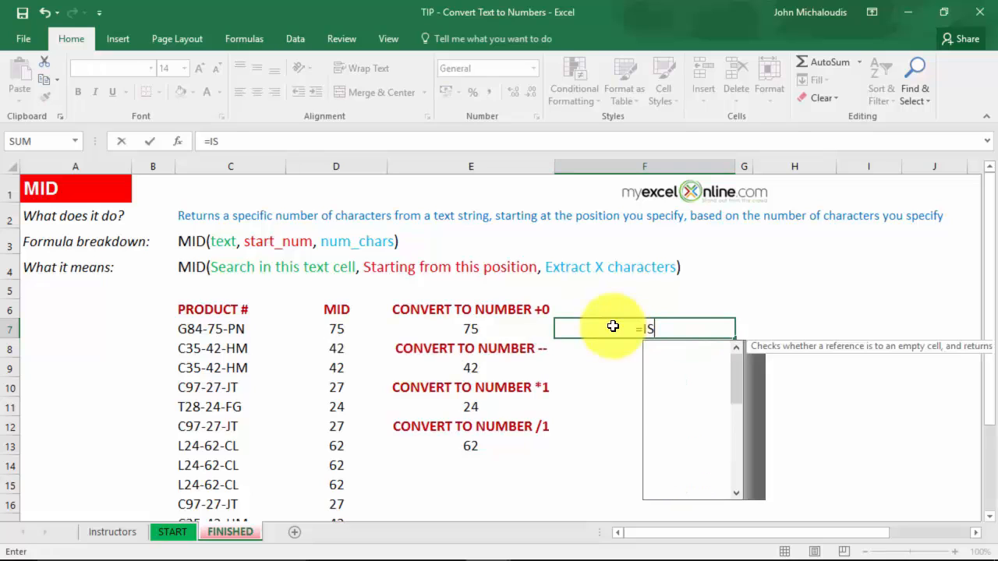
left_click(489, 330)
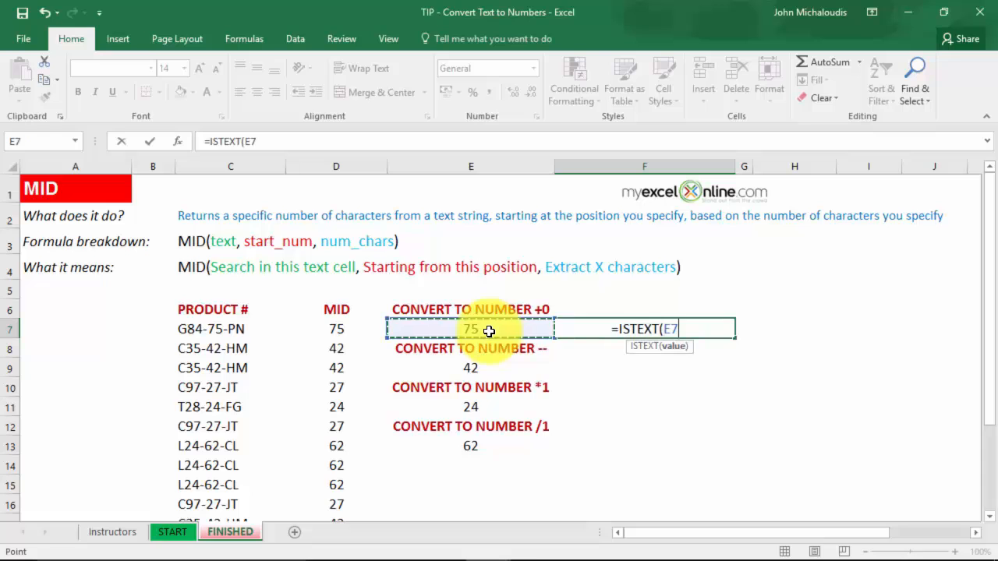
type(")")
key("Return")
- Copy the ISTEXT formula from F7 into F9, F11 and F13
left_click(664, 329)
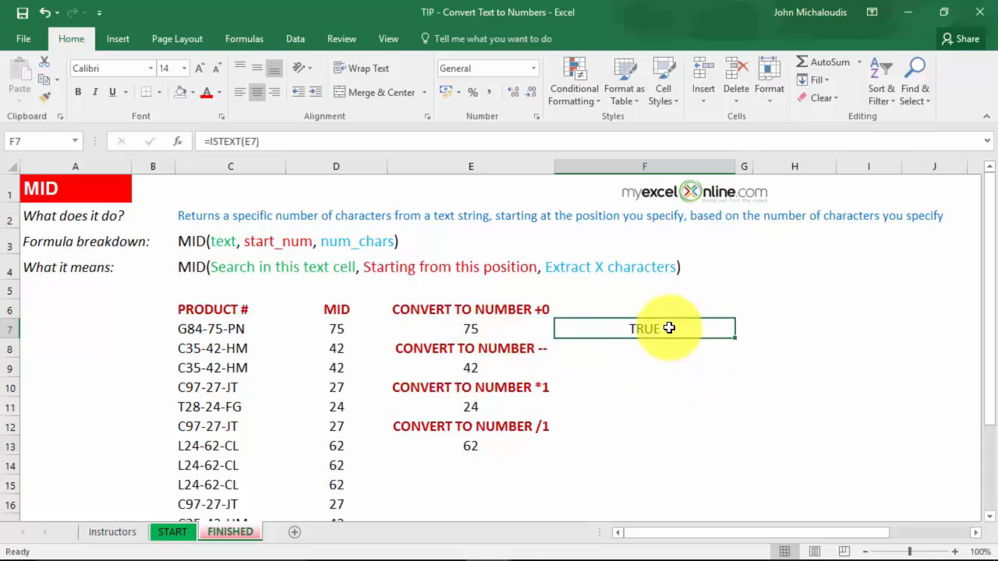
key("ctrl+c")
left_click(639, 359)
key("ctrl+v")
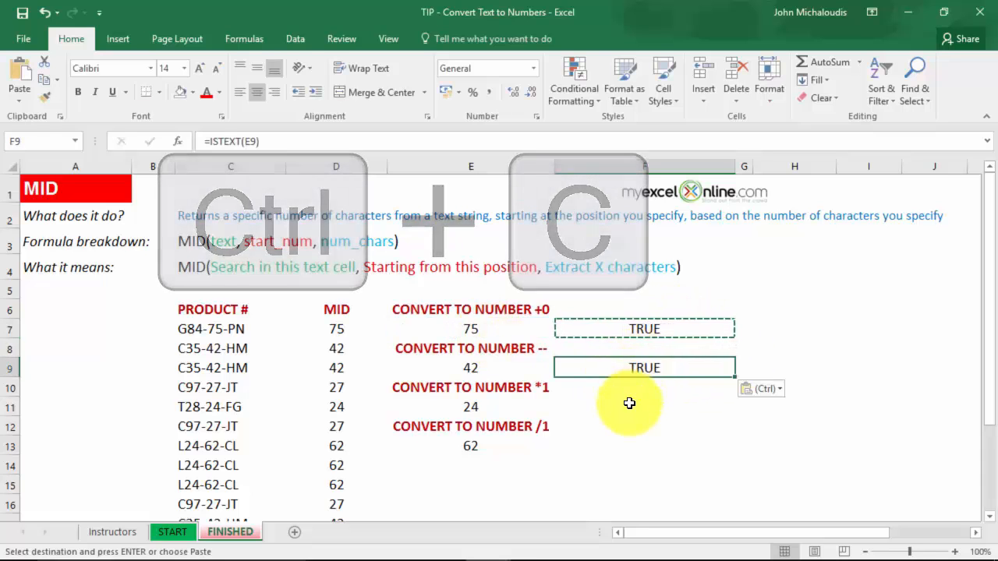
left_click(630, 407)
key("ctrl+v")
left_click(639, 445)
key("ctrl+v")
- Convert E7's result to a number by extending its formula to =MID($C7,5,2)+0
left_click(507, 328)
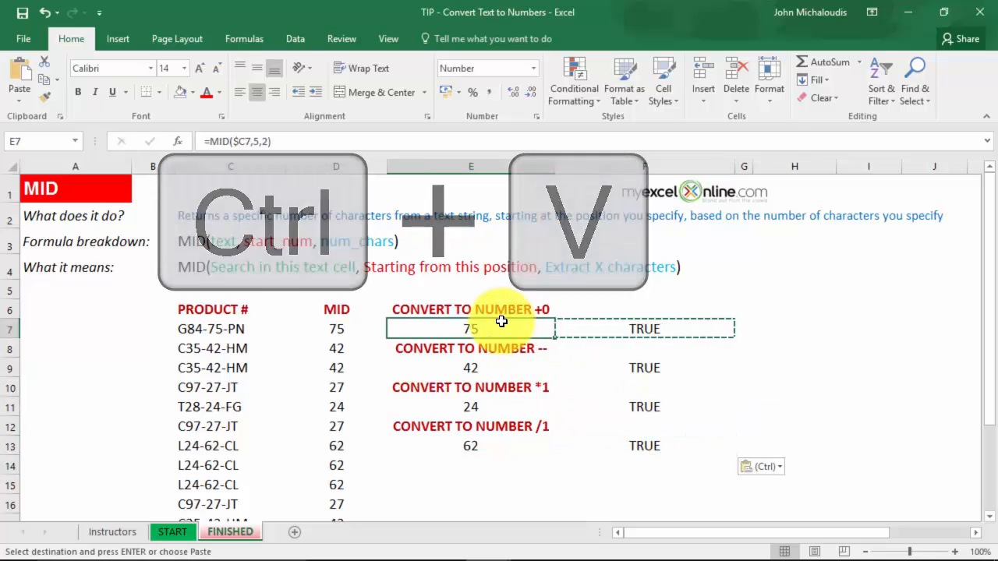
key("Escape")
key("F2")
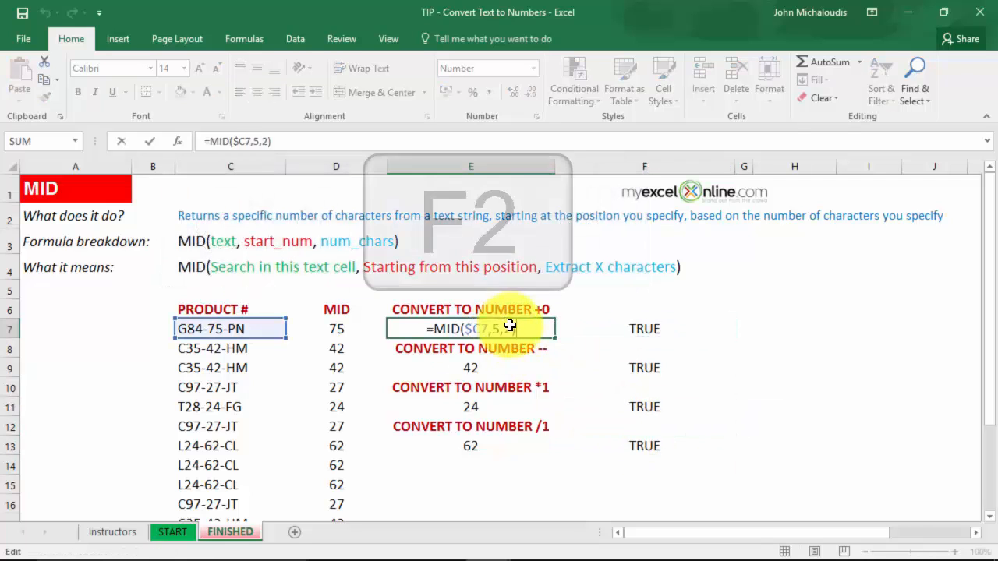
type("+0")
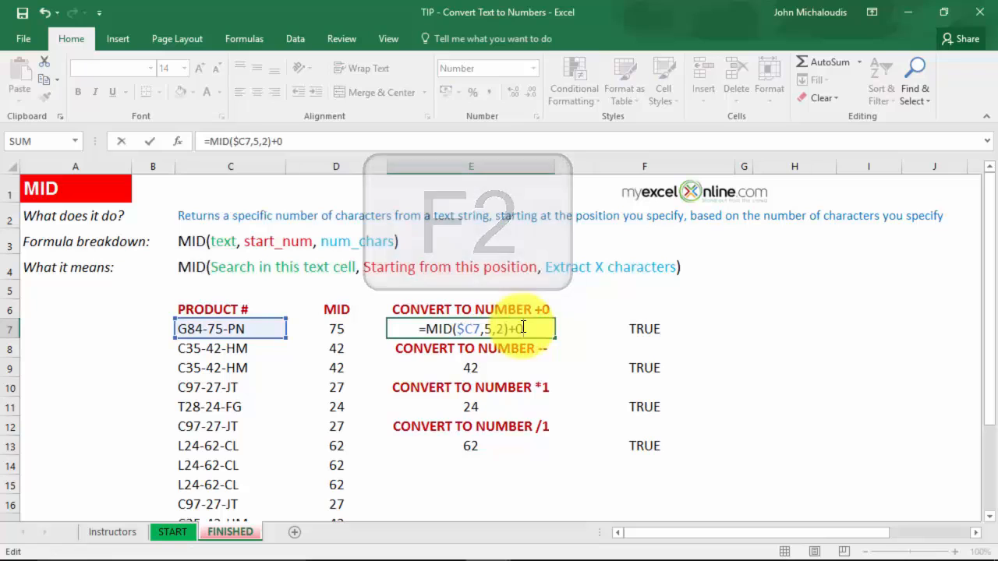
key("Return")
- Convert E9's result to a number by adding a double minus in front of MID, making =--MID($C9,5,2)
left_click(528, 368)
key("F2")
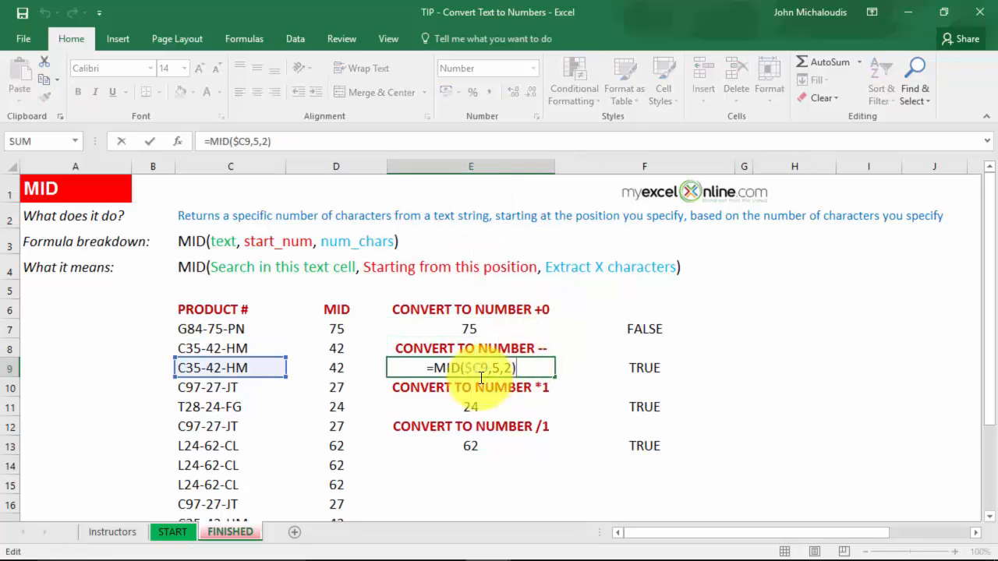
left_click(435, 368)
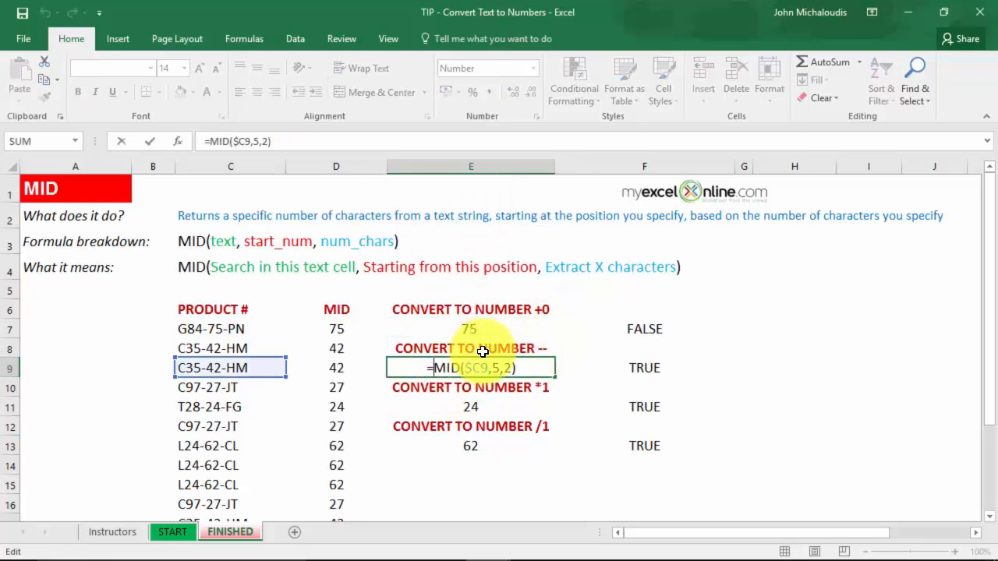
type("--")
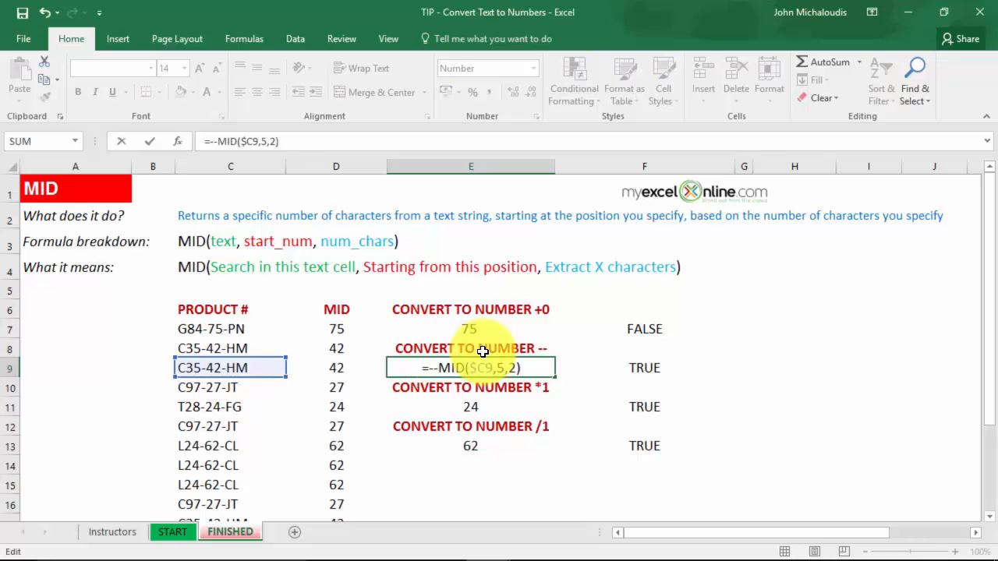
key("Return")
- Convert the remaining MID results to numbers by appending *1 to the formula in E11 and /1 to the formula in E13
left_click(535, 407)
key("F2")
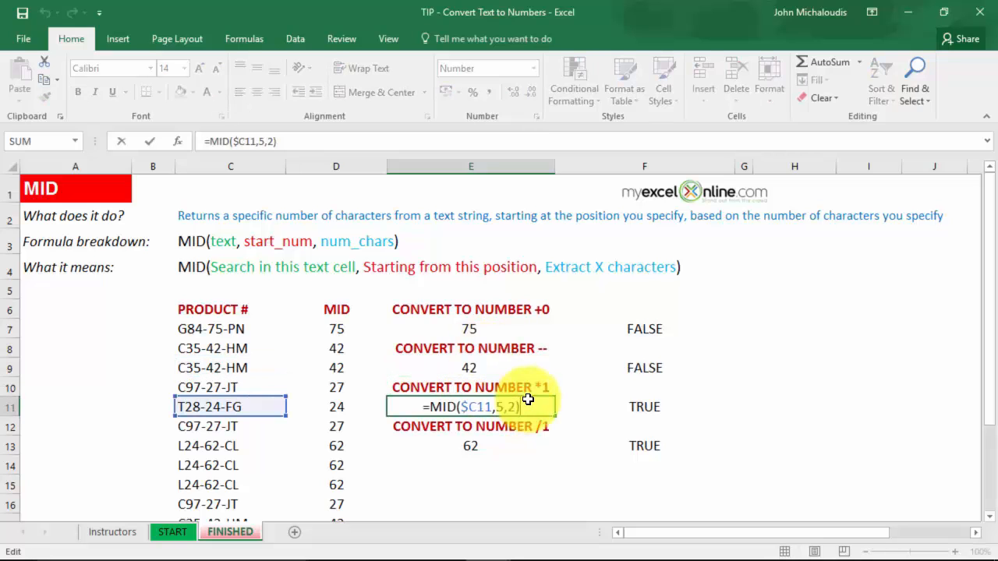
type("*1")
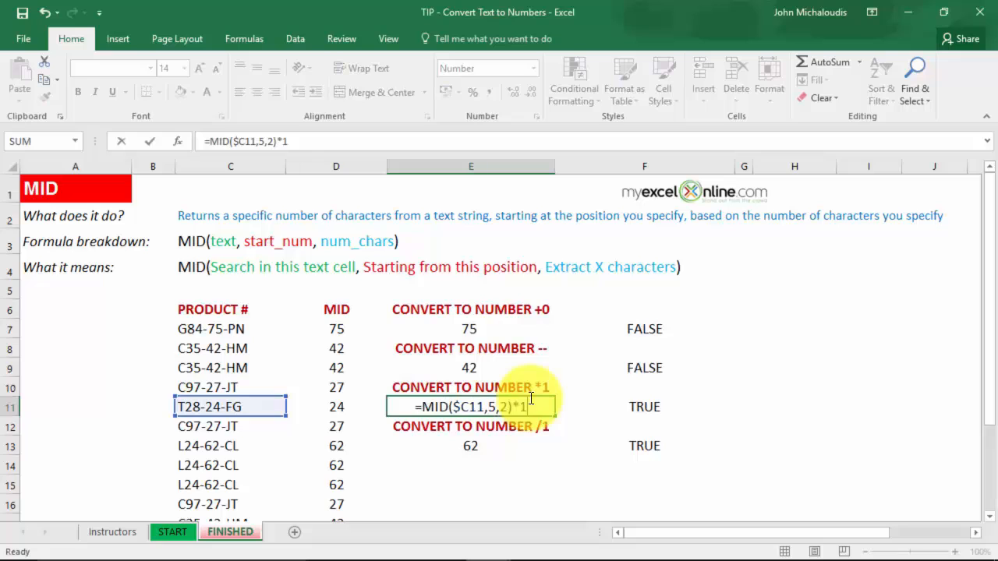
key("Return")
left_click(490, 442)
key("F2")
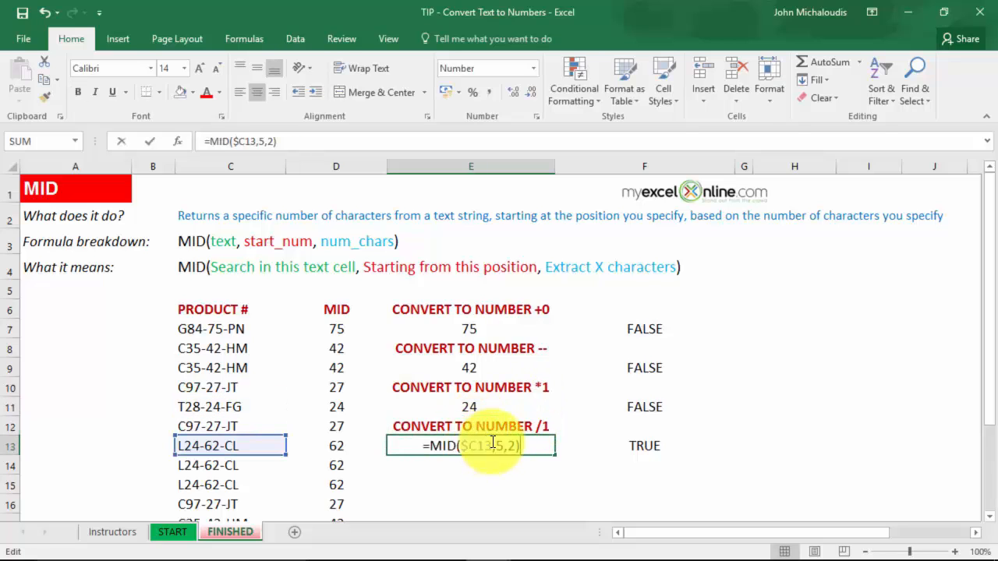
type("/1")
key("Return")
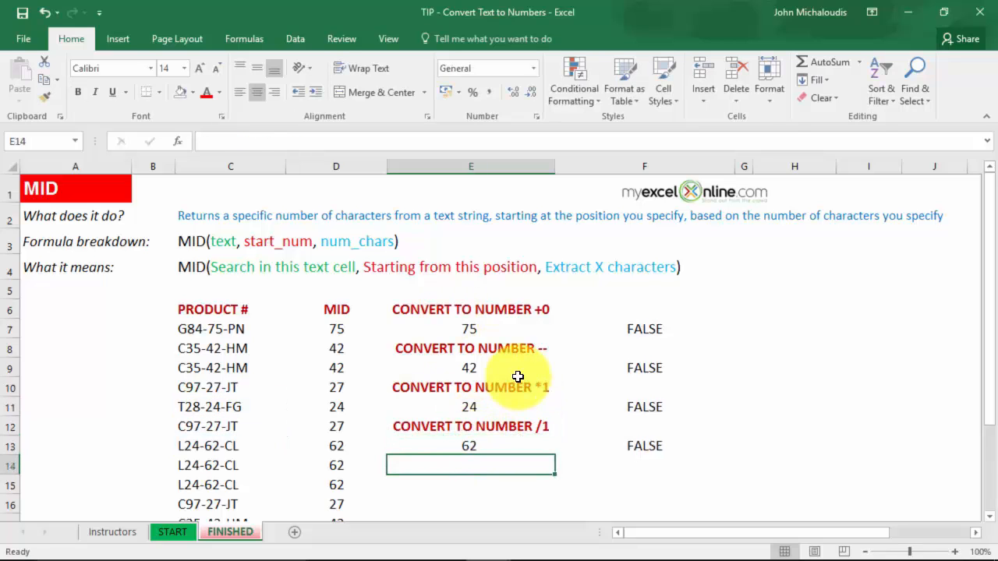
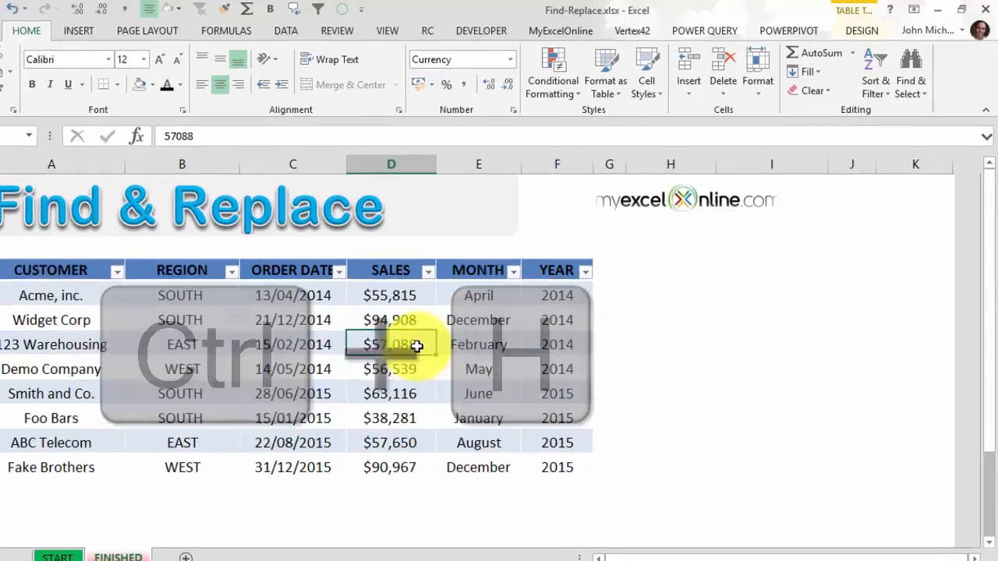
- In the Find-Replace.xlsx workbook, open Find and Replace to view its Find and Replace options, and close the dialog without replacing anything
key("ctrl+h")
left_click(234, 313)
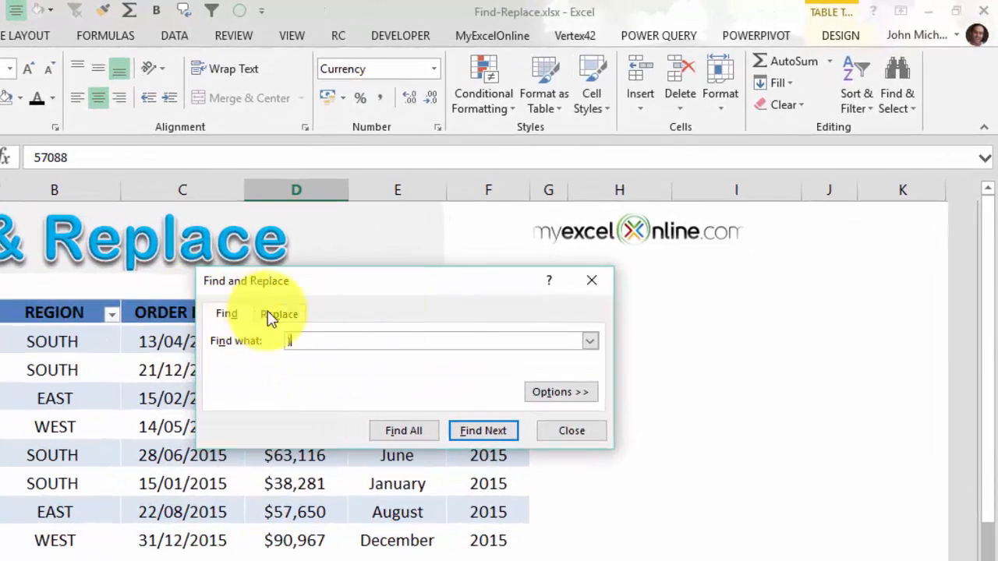
left_click(275, 315)
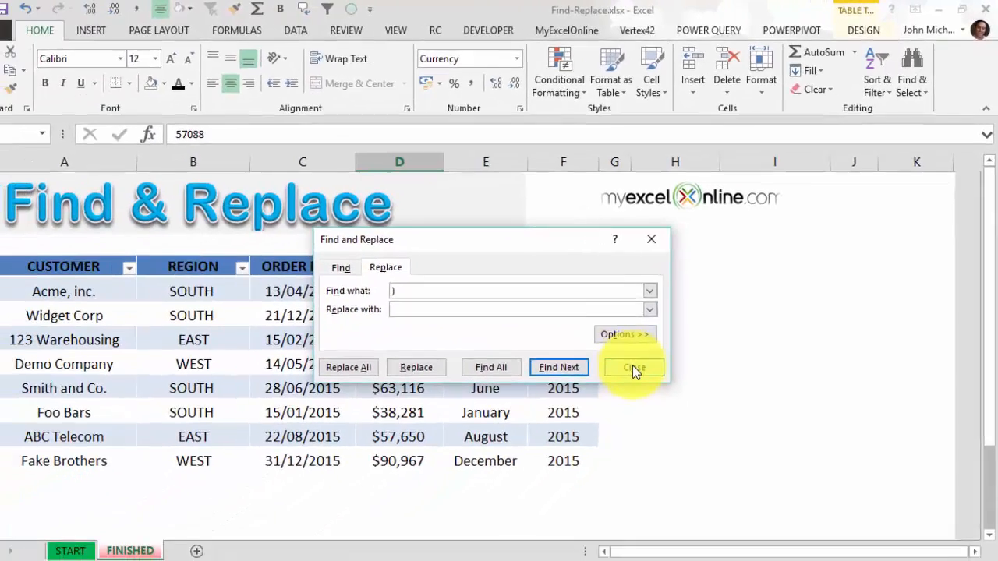
left_click(596, 405)
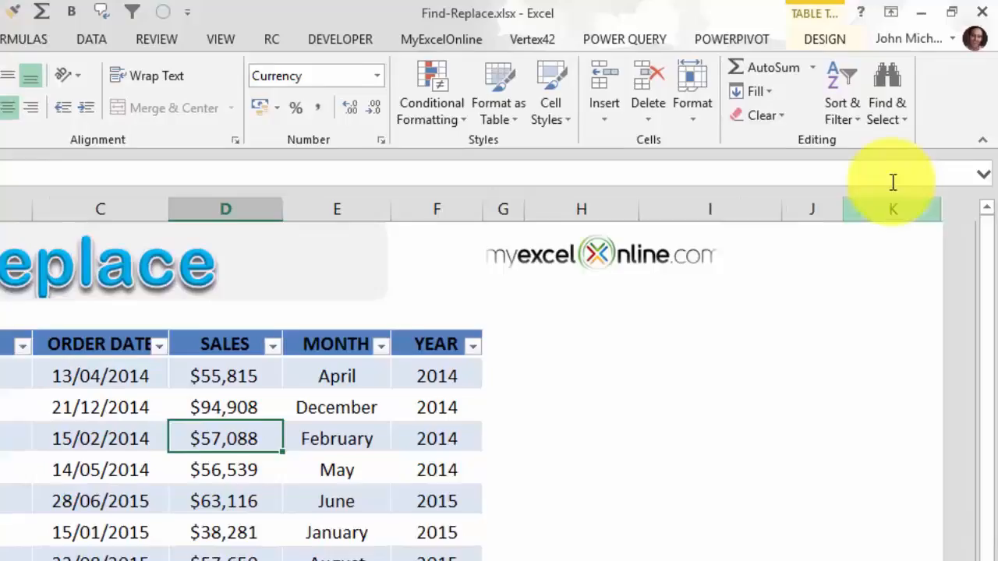
left_click(918, 87)
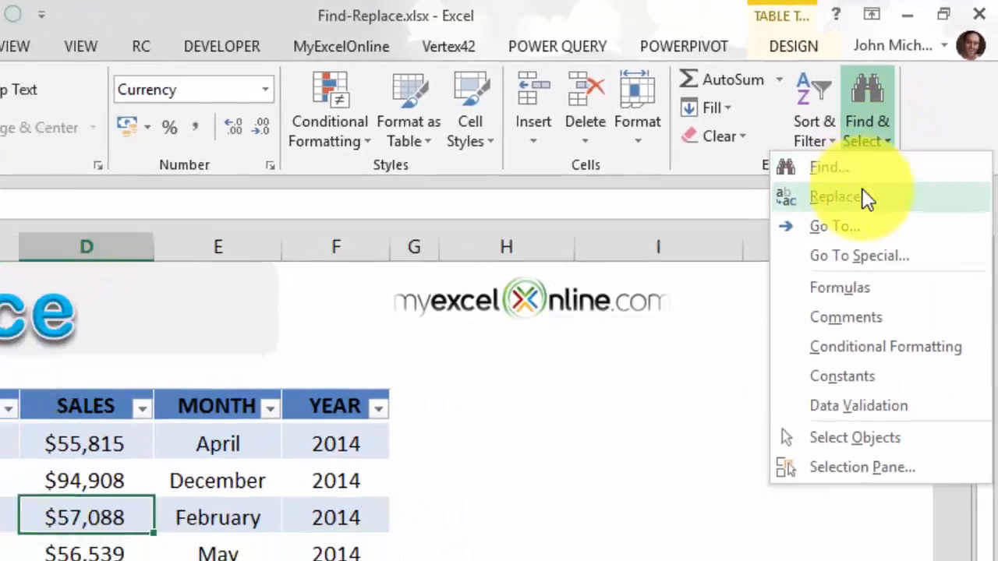
left_click(856, 215)
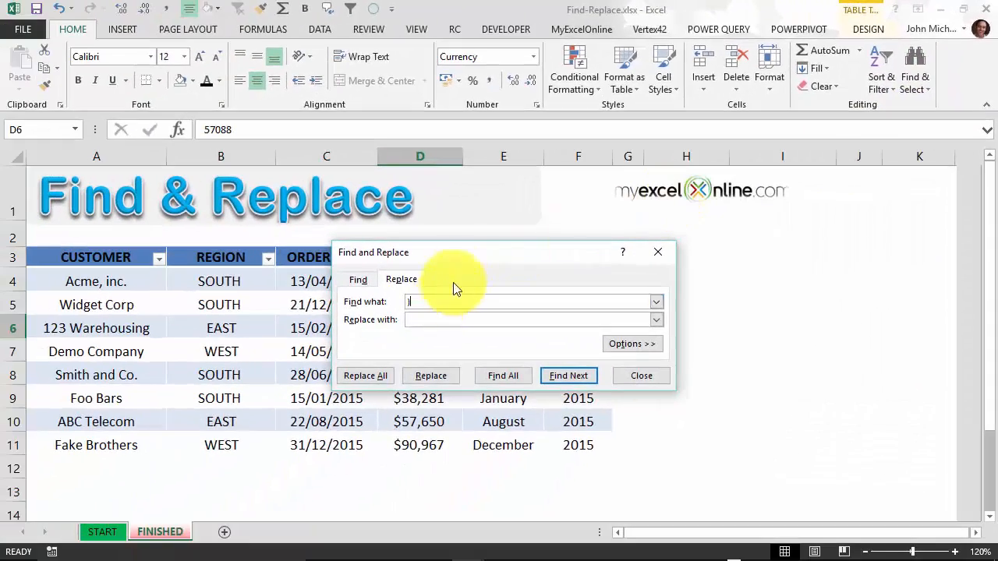
left_click(625, 370)
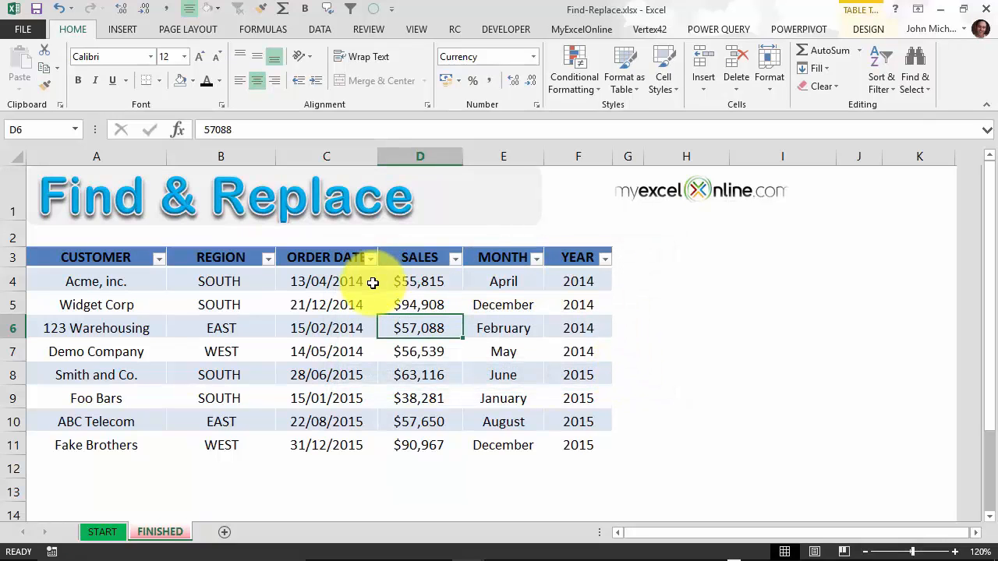
- Replace every SOUTH with NORTH in the REGION column of the table
left_click(240, 252)
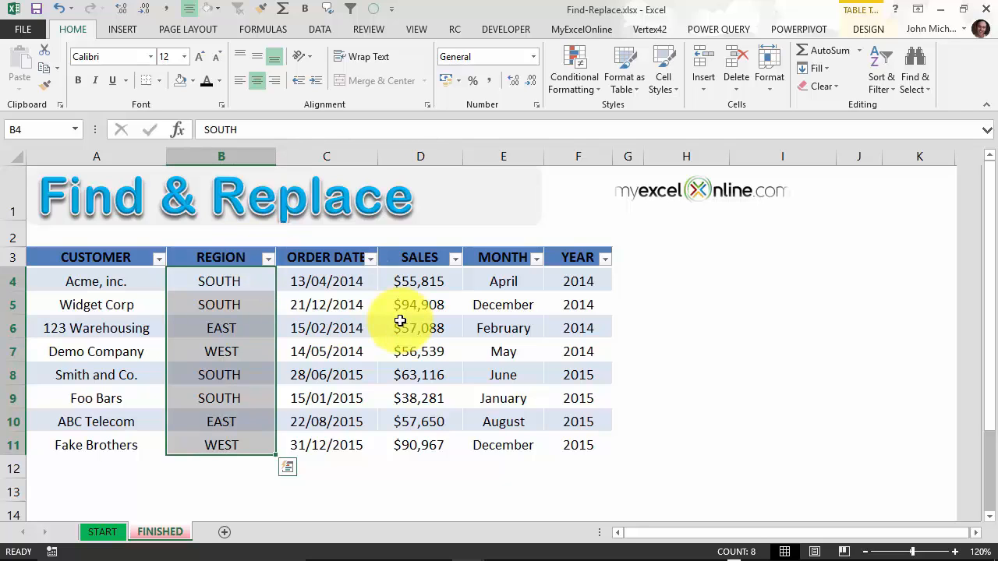
key("ctrl+h")
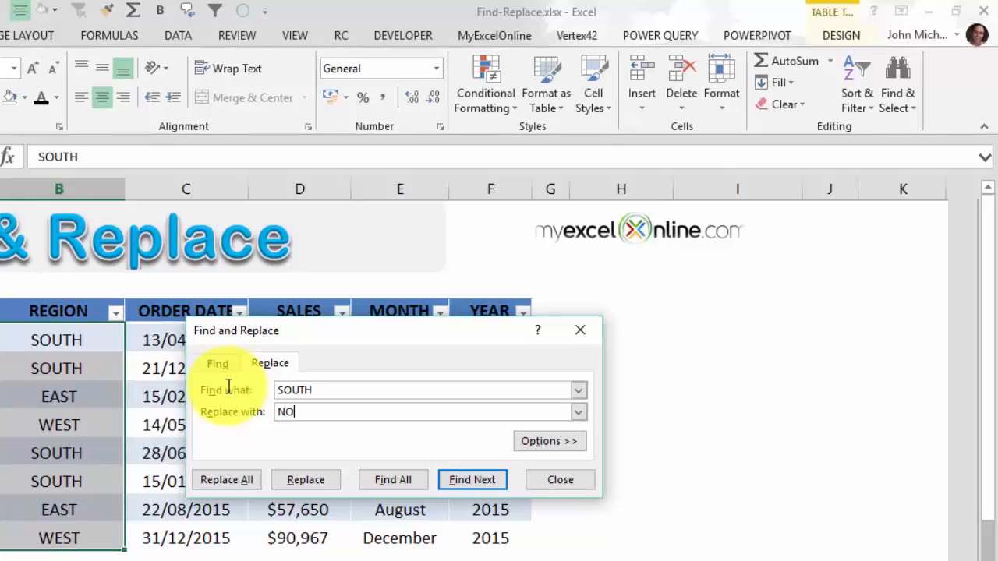
left_click(234, 480)
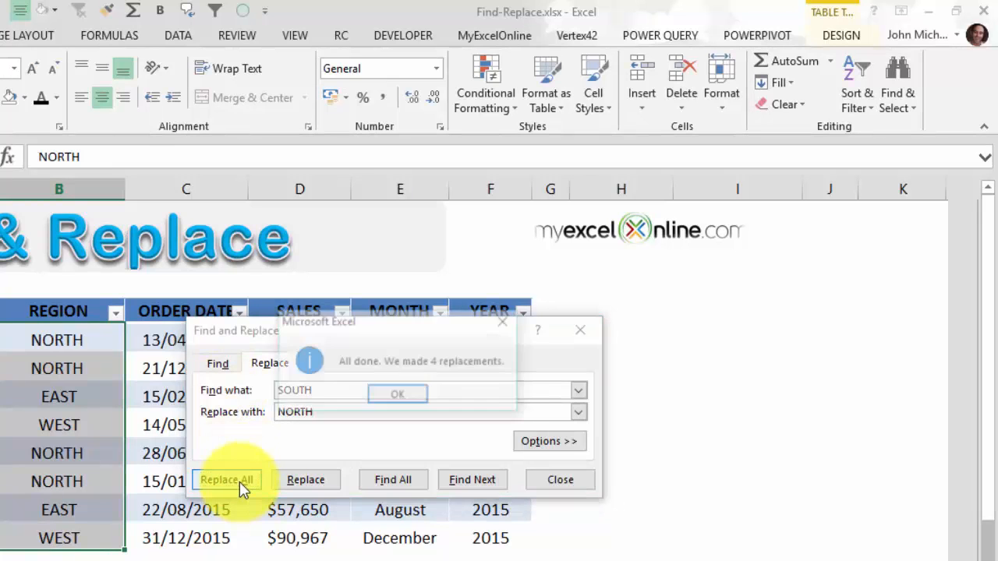
left_click(396, 398)
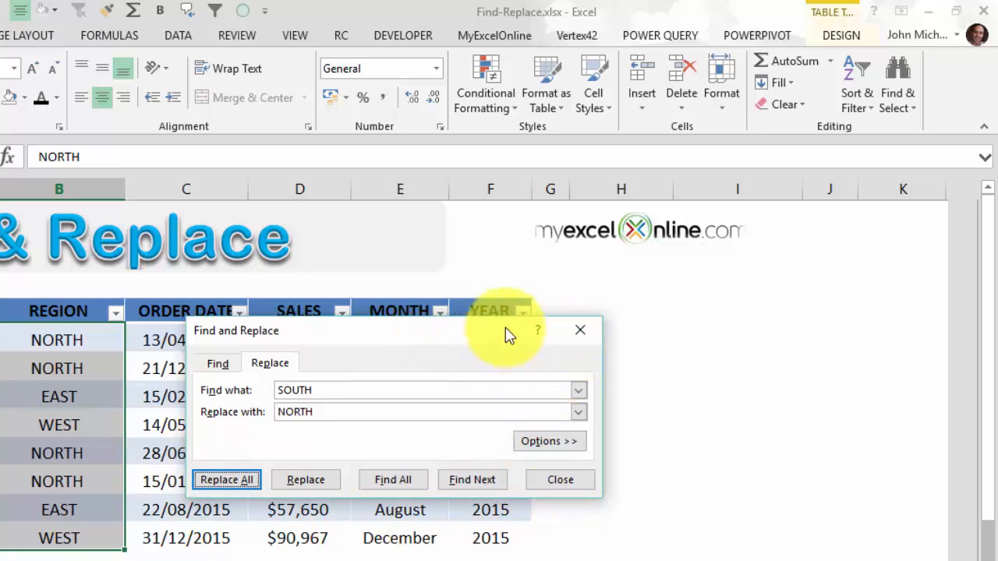
- Replace every 2015 with 2016 in the ORDER DATE column of the table
left_click_drag(503, 335, 645, 75)
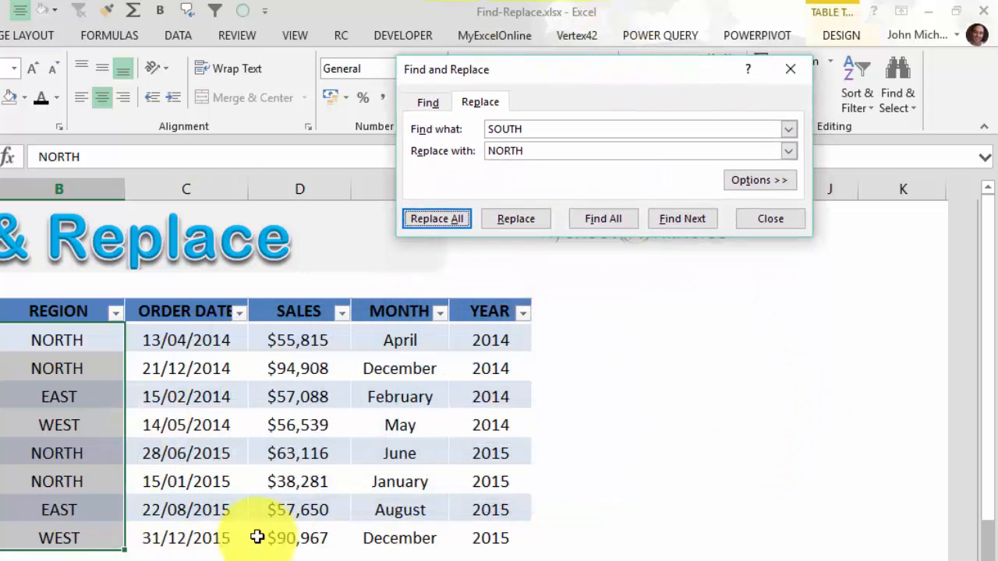
left_click(209, 304)
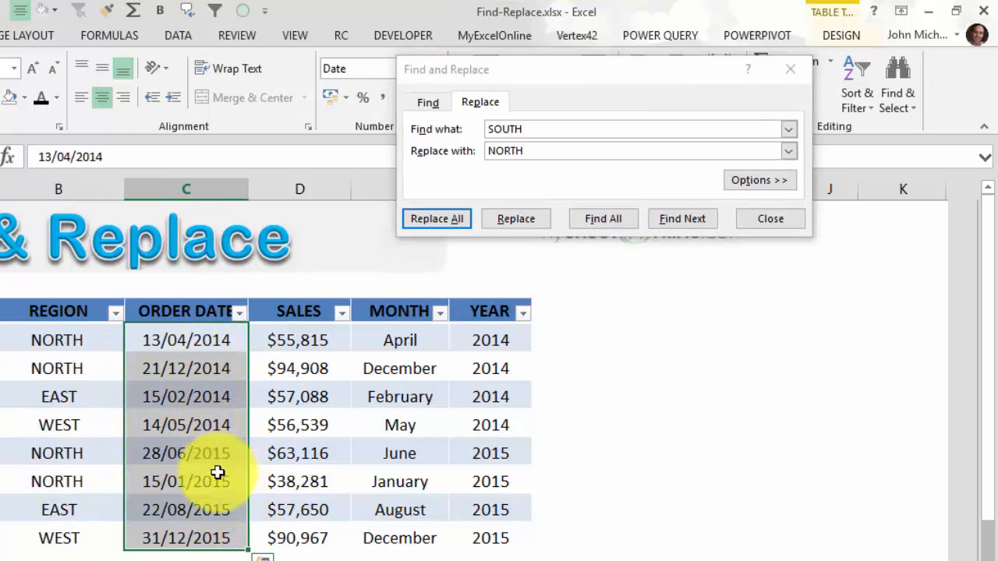
left_click_drag(615, 76, 603, 110)
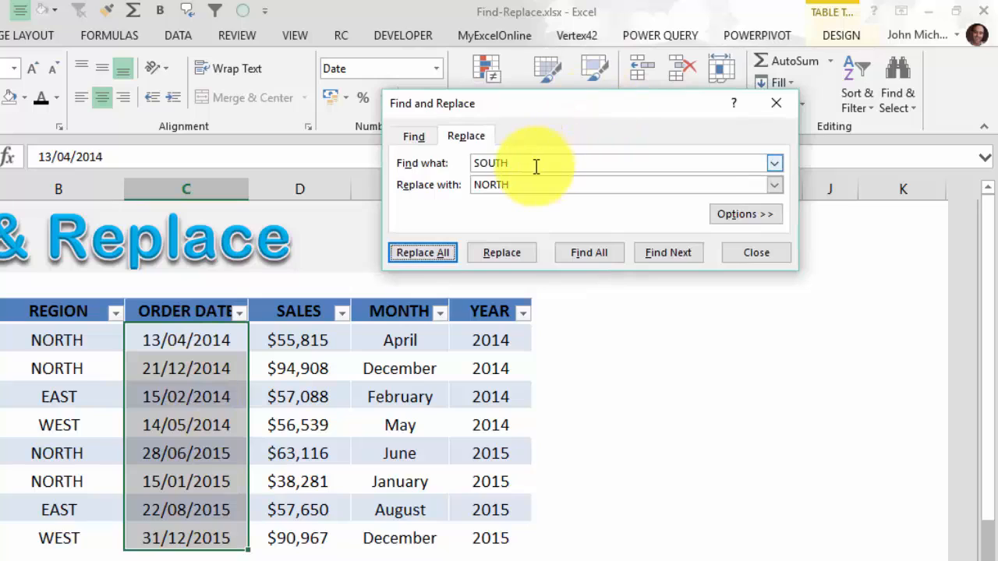
left_click_drag(535, 164, 397, 151)
type("2015")
key("Tab")
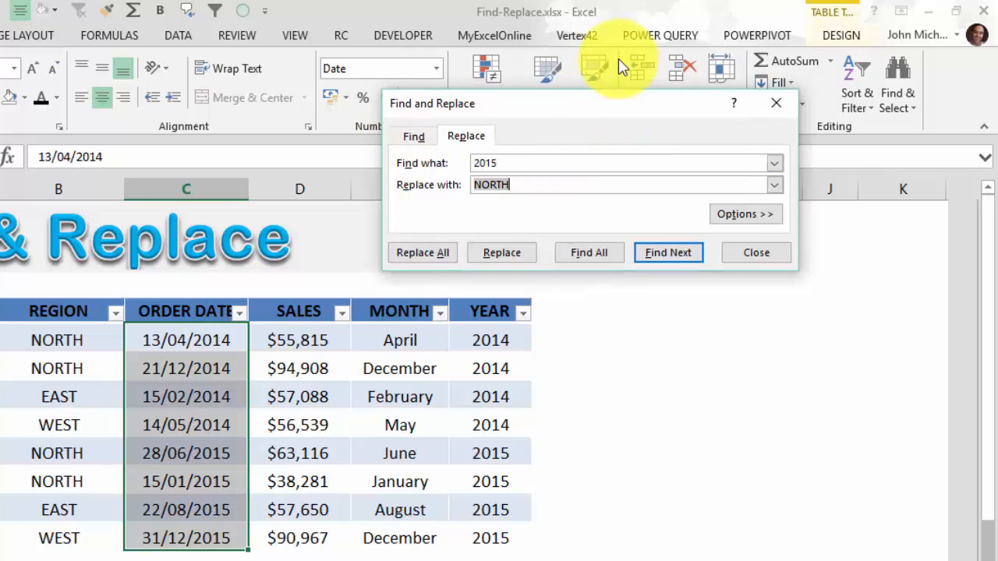
type("2016")
left_click(439, 252)
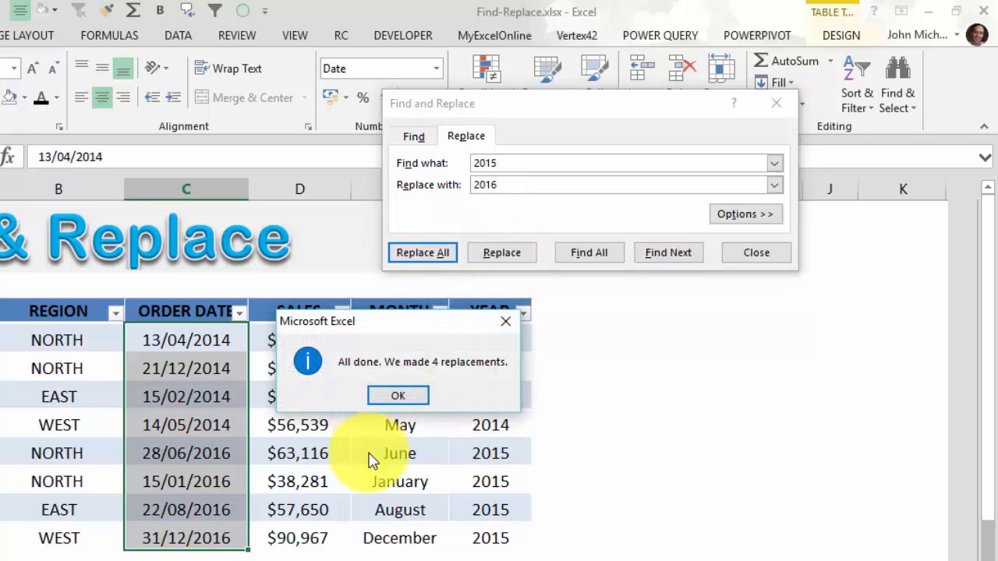
left_click(397, 396)
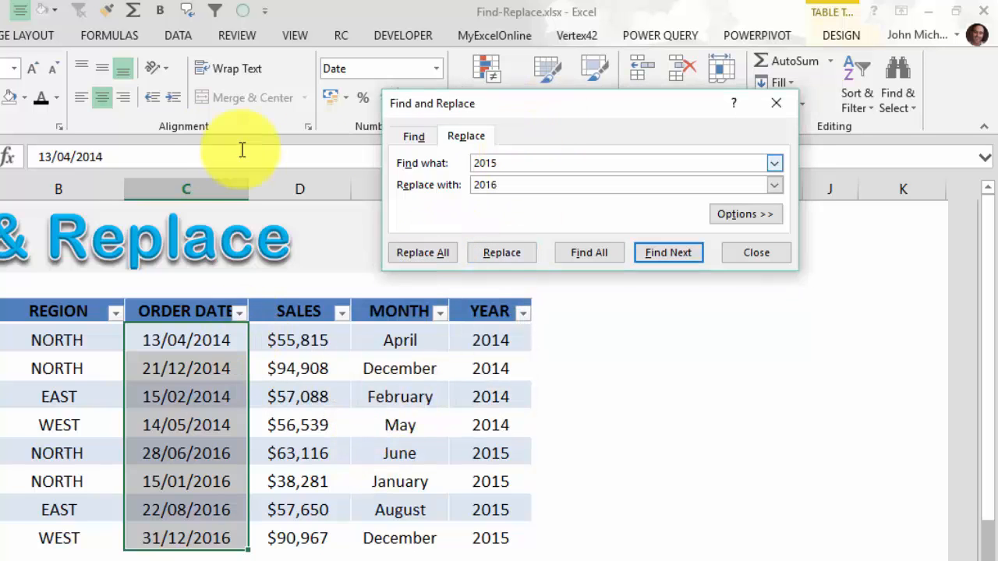
- Replace every 2014 with 2015 in the ORDER DATE column and close Find and Replace
type("201")
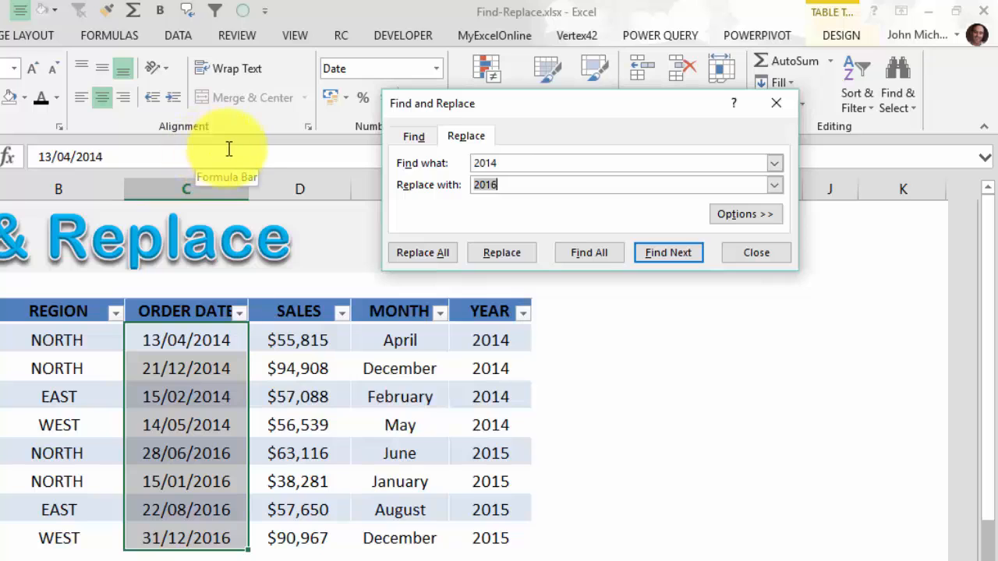
left_click(393, 257)
left_click(397, 397)
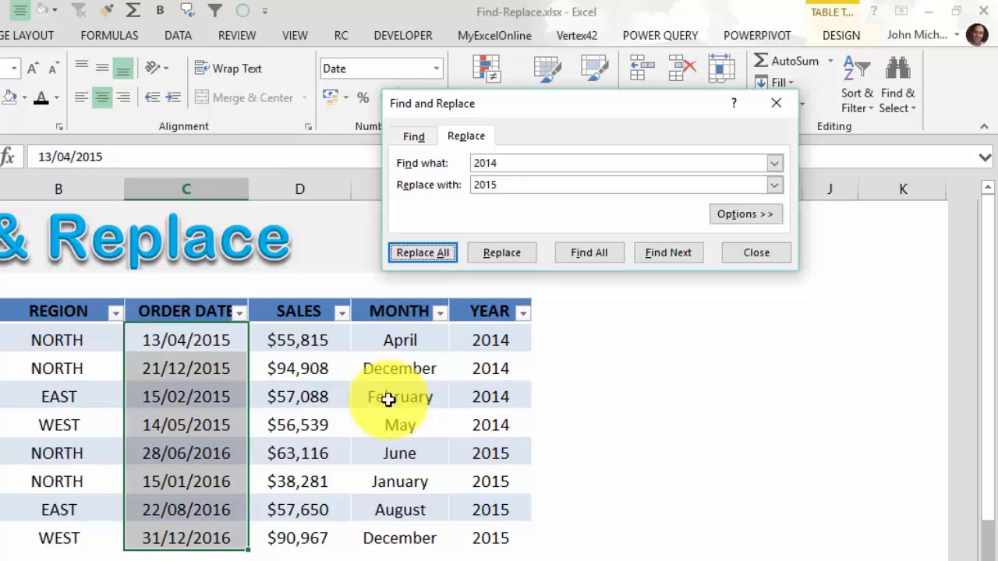
left_click(758, 265)
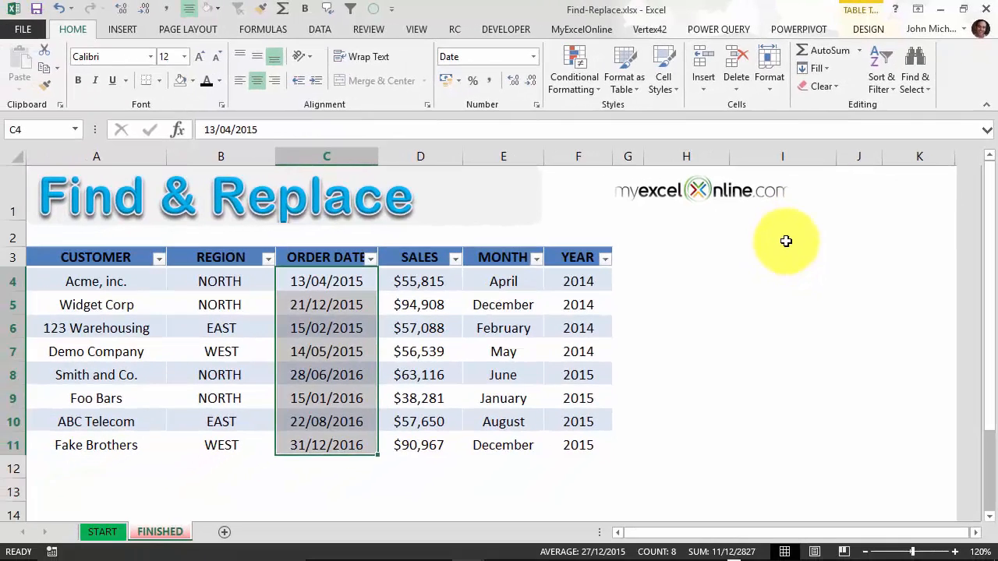
left_click(786, 241)
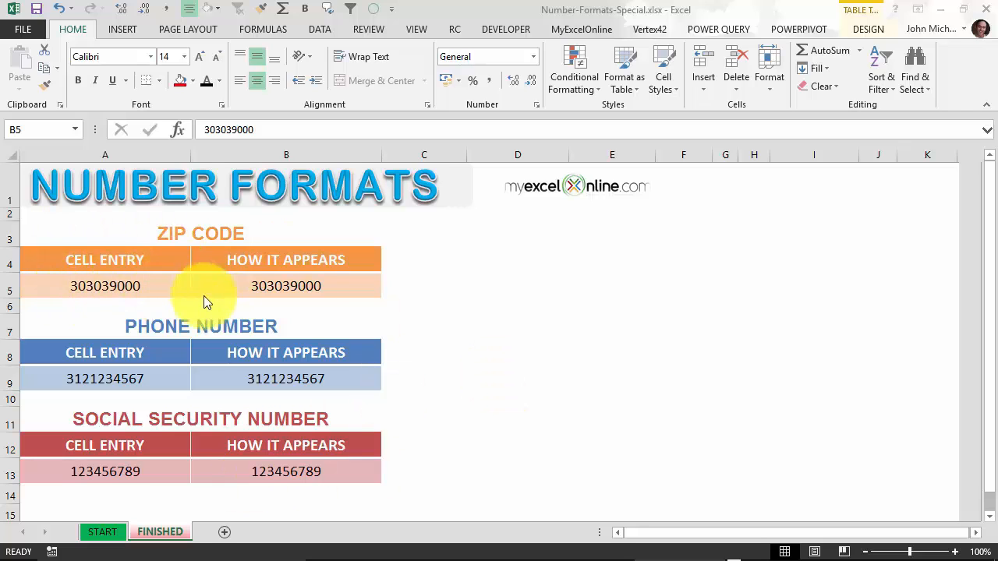
- In the Number-Formats-Special.xlsx workbook, format the zip code in B5 with the Special number format Zip Code + 4
left_click(153, 289)
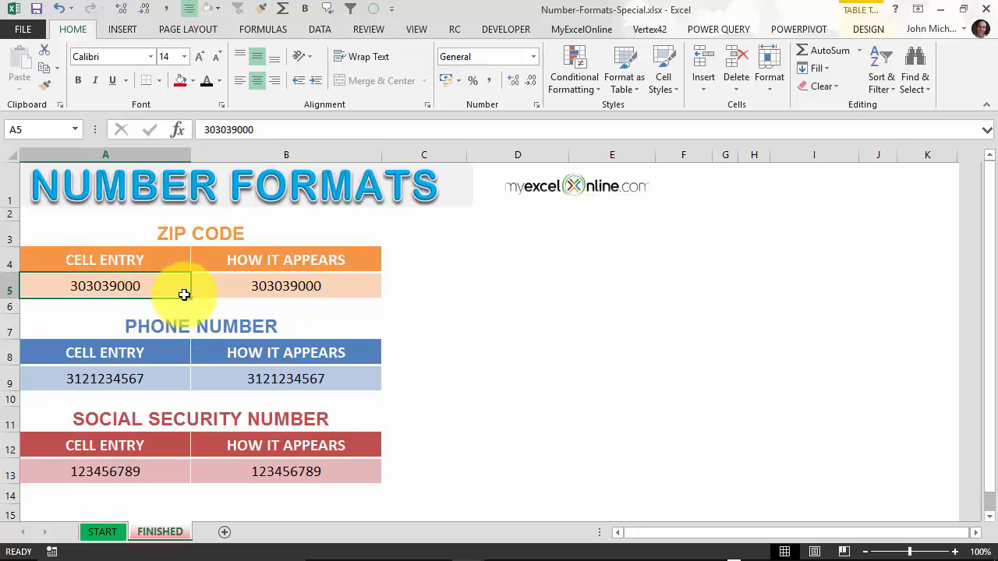
left_click(223, 295)
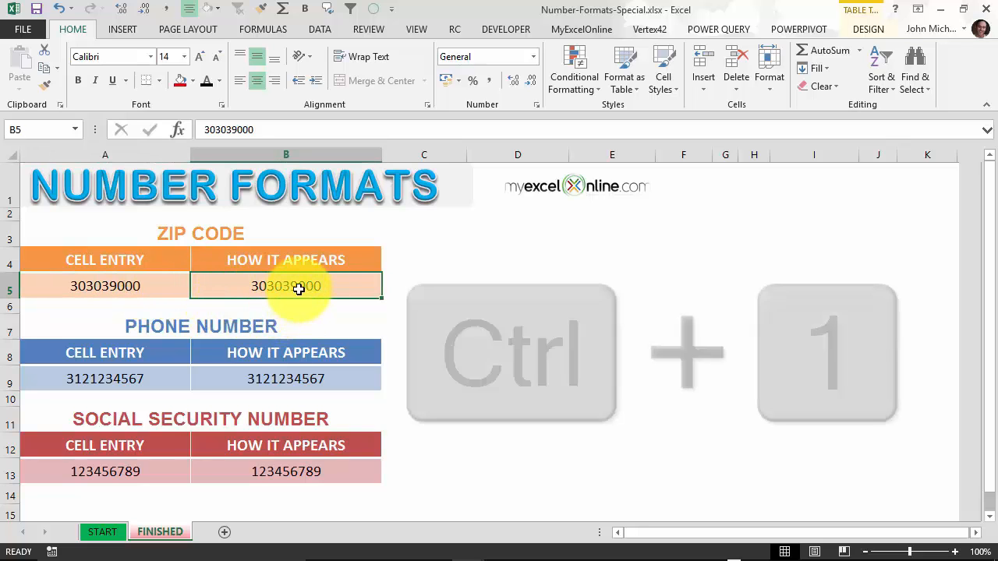
key("ctrl+1")
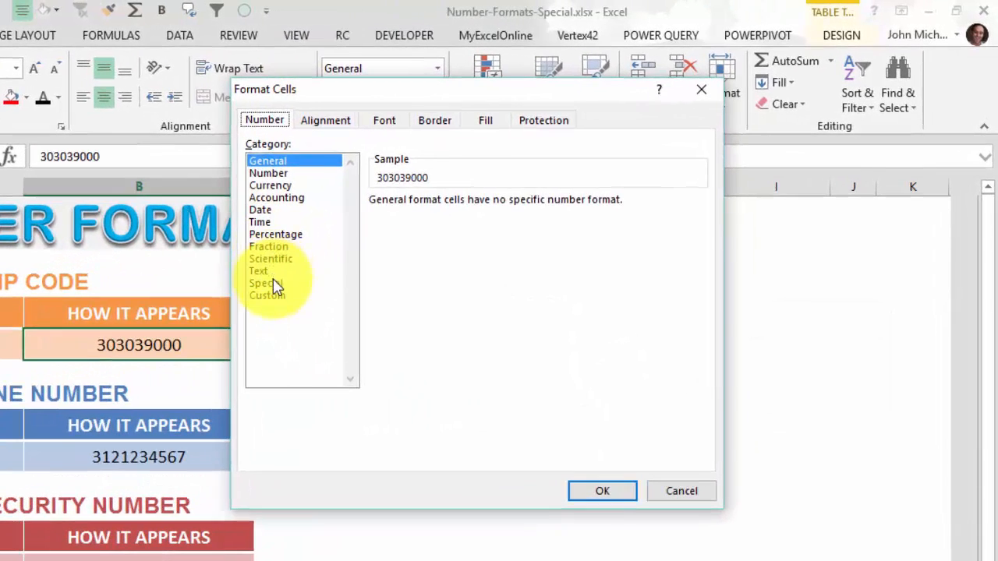
left_click(300, 272)
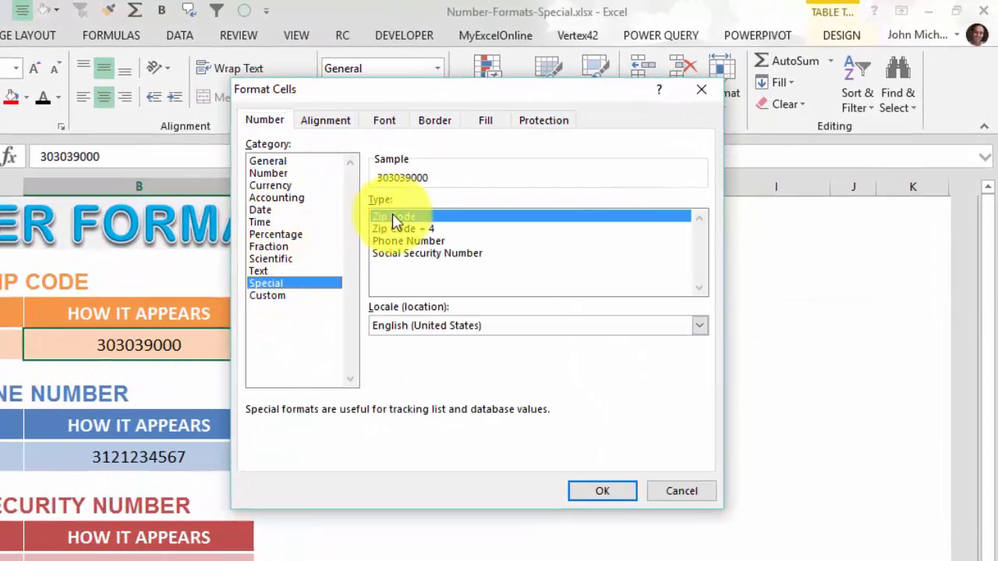
left_click(433, 229)
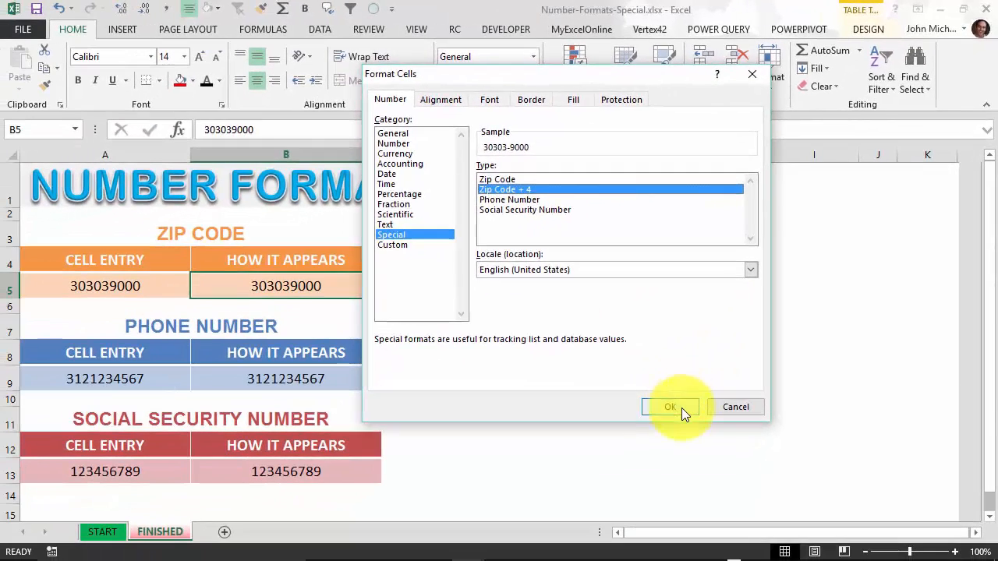
left_click(602, 491)
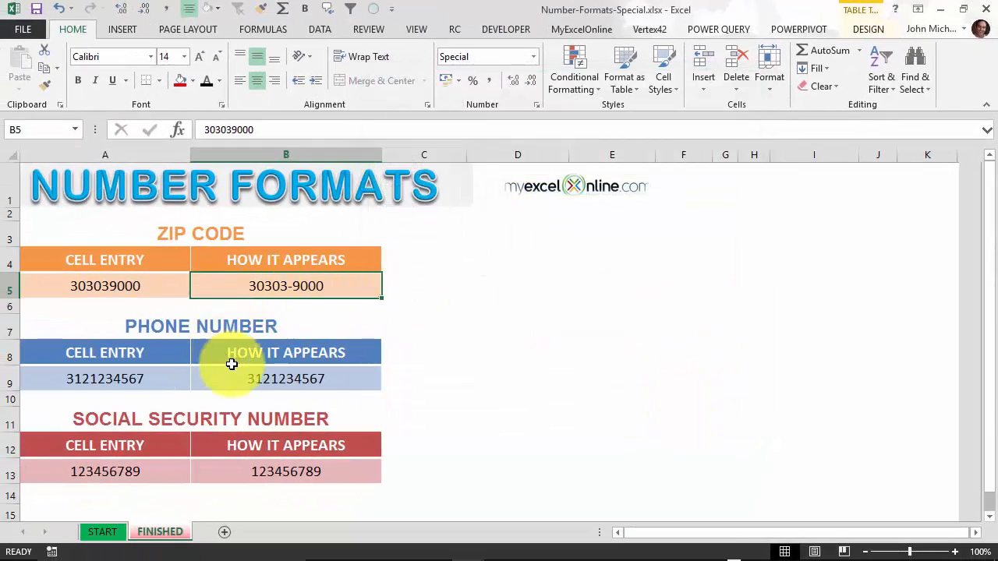
- Format B9 under the PHONE NUMBER heading with the Special number format Phone Number
left_click(290, 379)
key("ctrl+1")
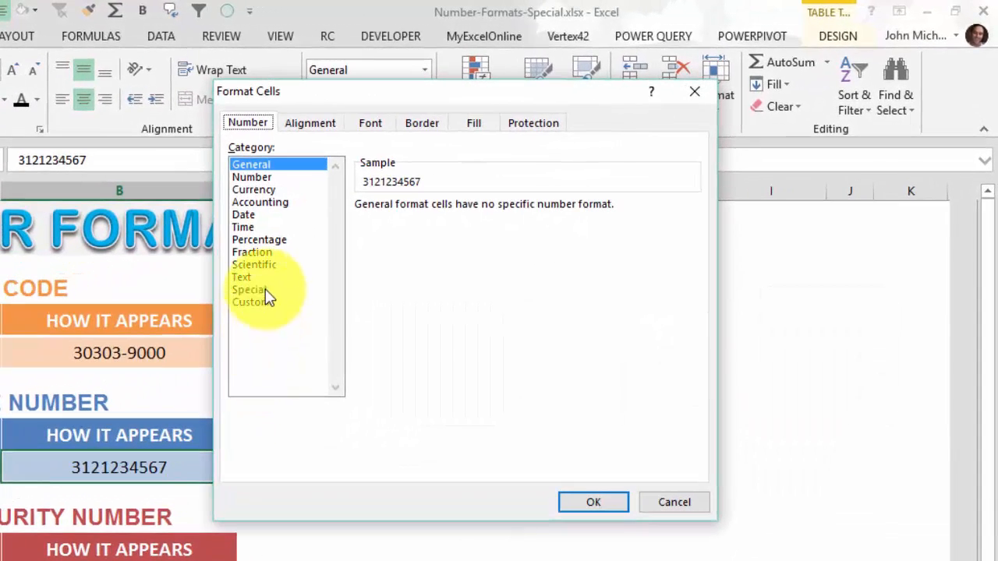
left_click(265, 289)
left_click(398, 248)
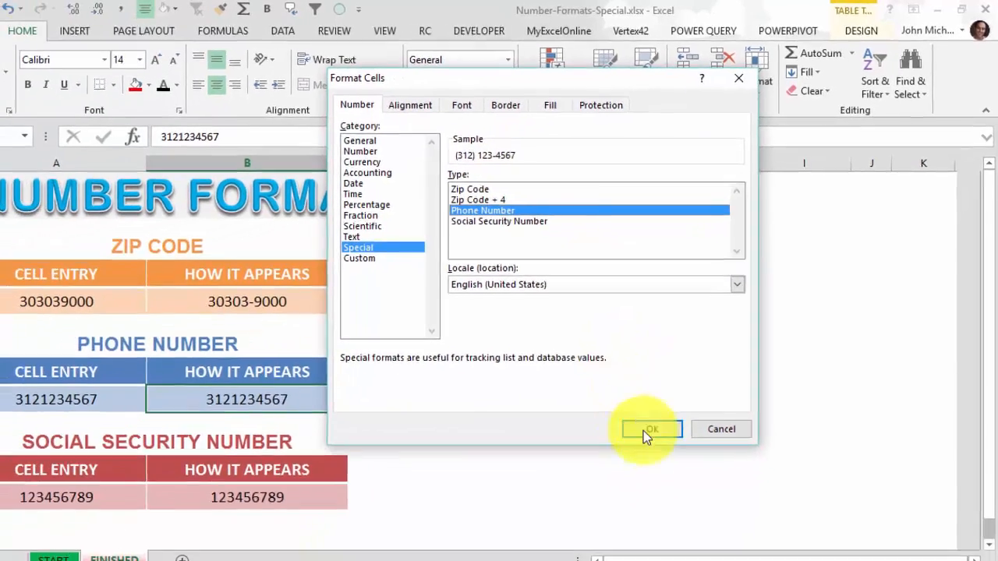
left_click(593, 502)
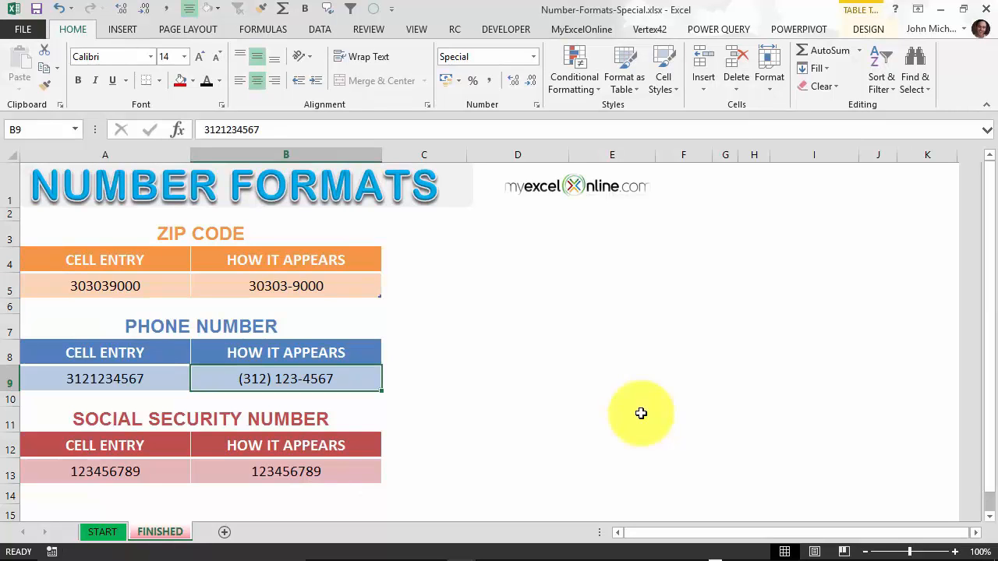
- Format B13 under the SOCIAL SECURITY NUMBER heading with the Special number format Social Security Number
left_click(322, 468)
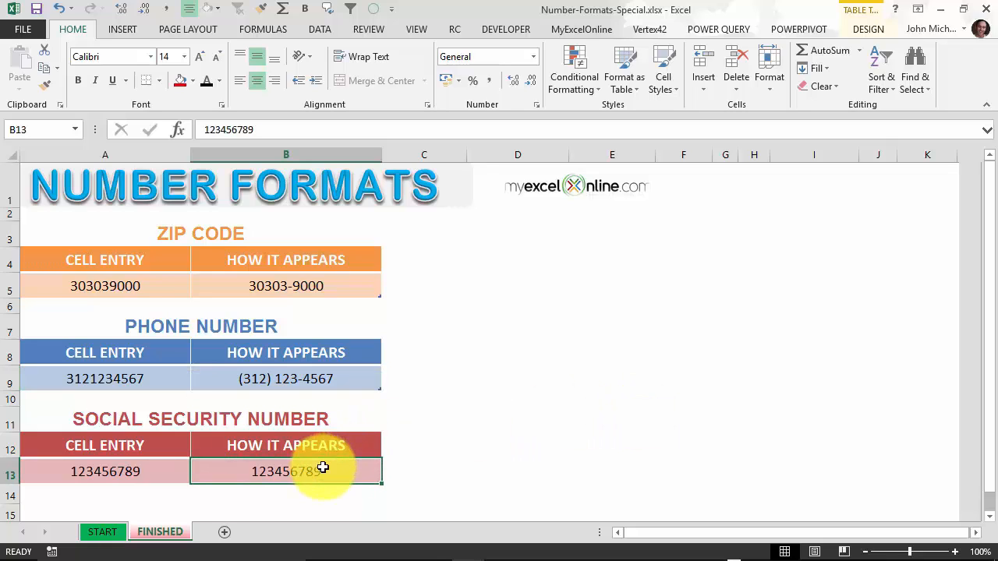
key("ctrl+1")
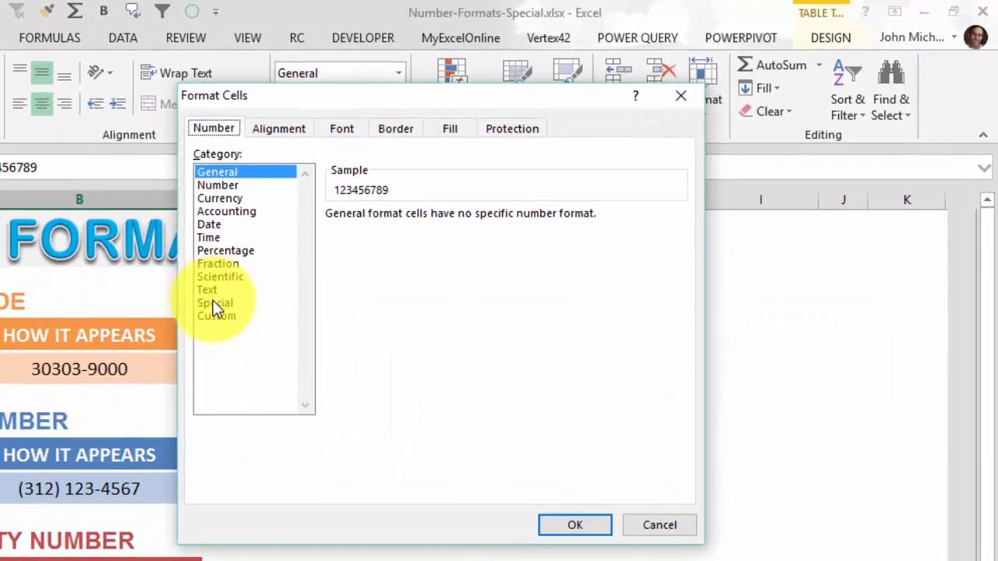
left_click(269, 280)
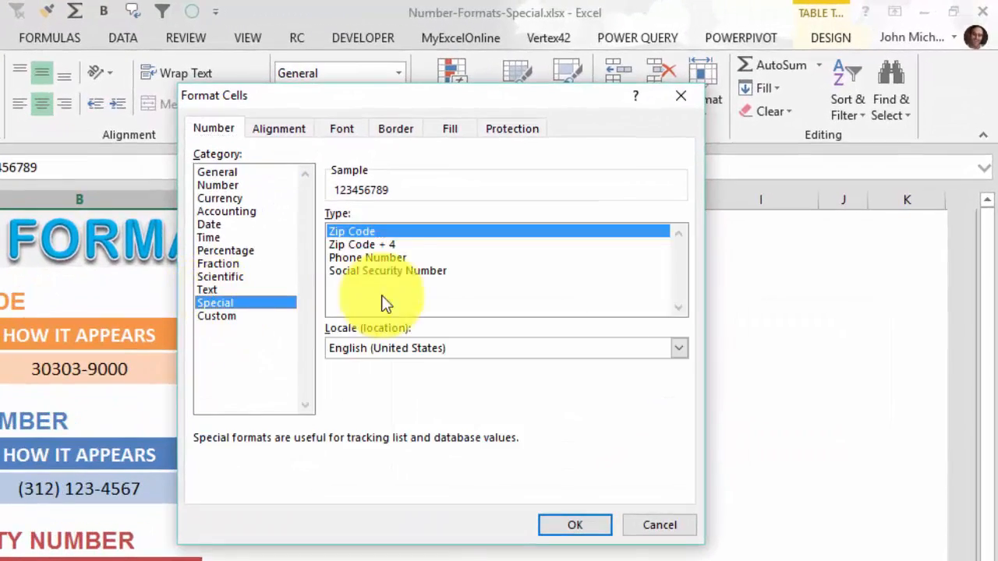
left_click(443, 249)
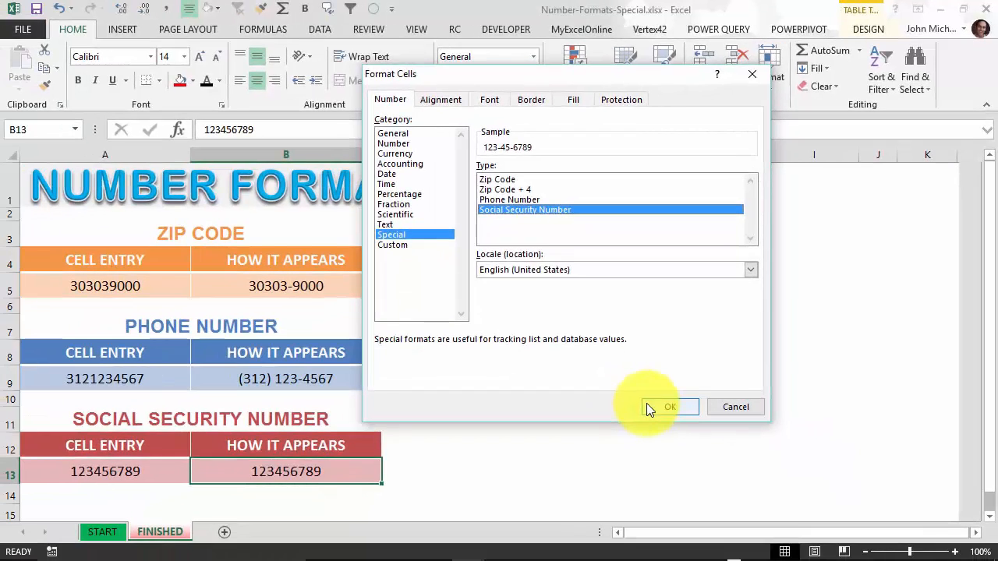
left_click(574, 525)
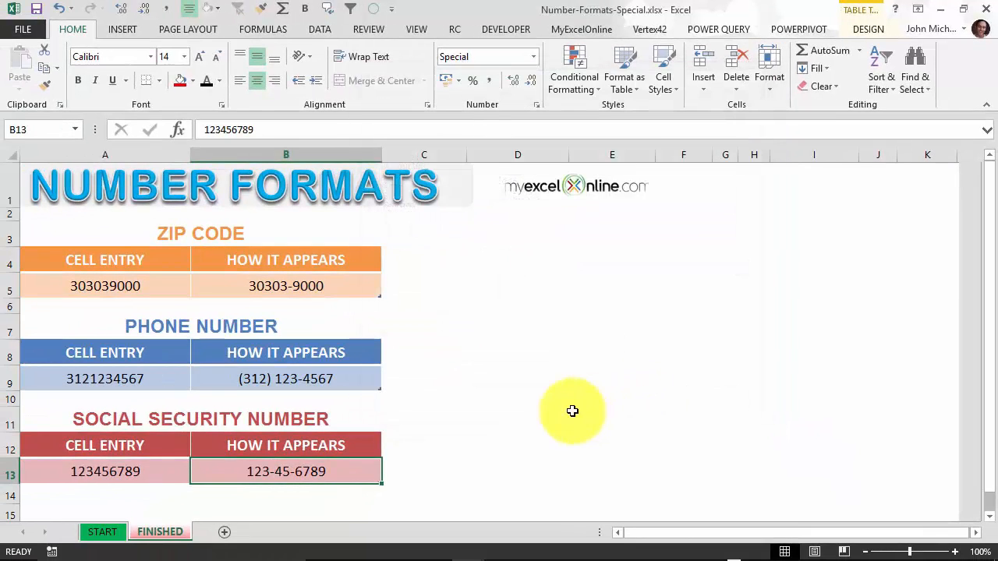
left_click(573, 411)
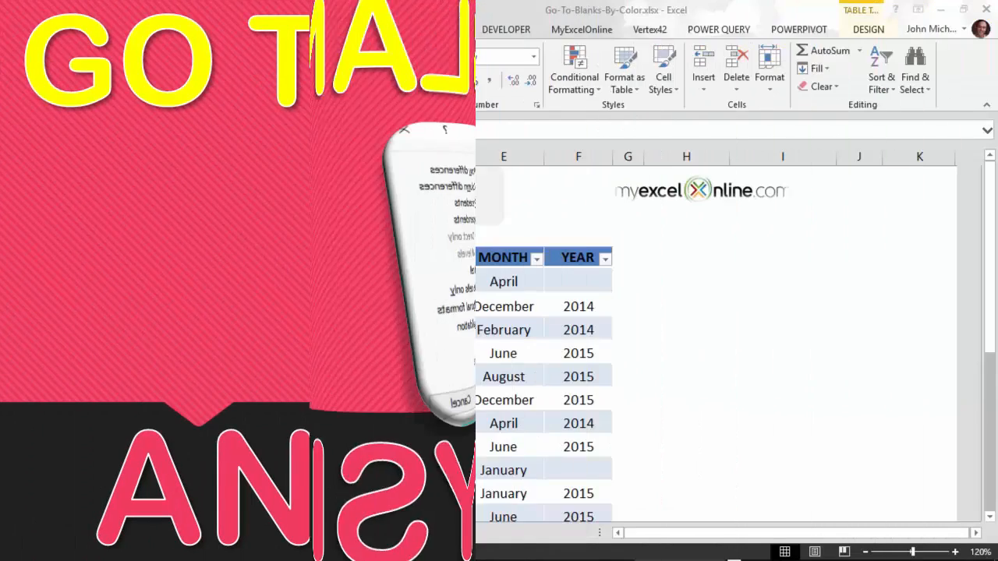
- In the Go-To-Blanks-By-Color.xlsx workbook, select only the blank cells of the whole sales table using Go To Special with Blanks
scroll(288, 338, "down", 1)
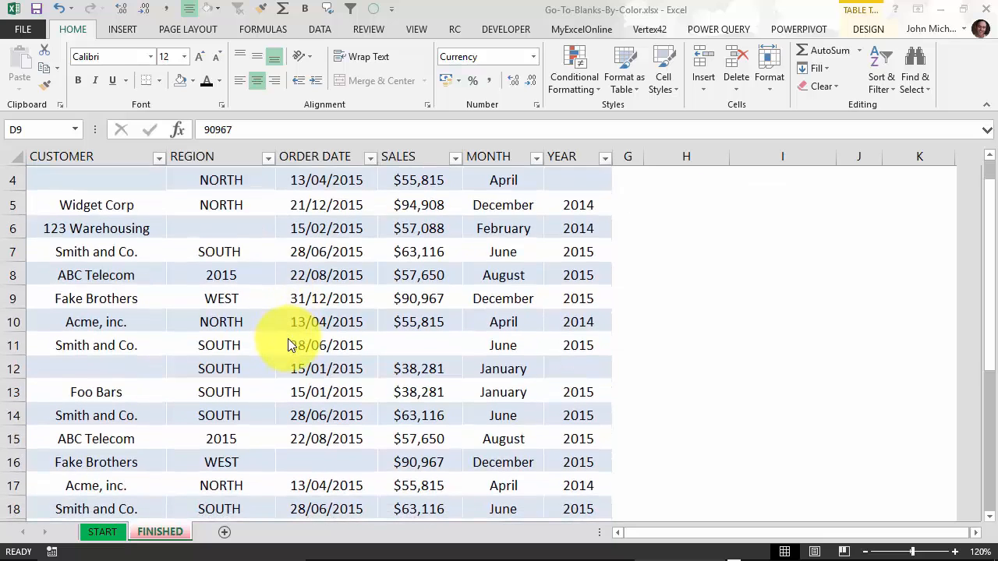
scroll(288, 339, "down", 1)
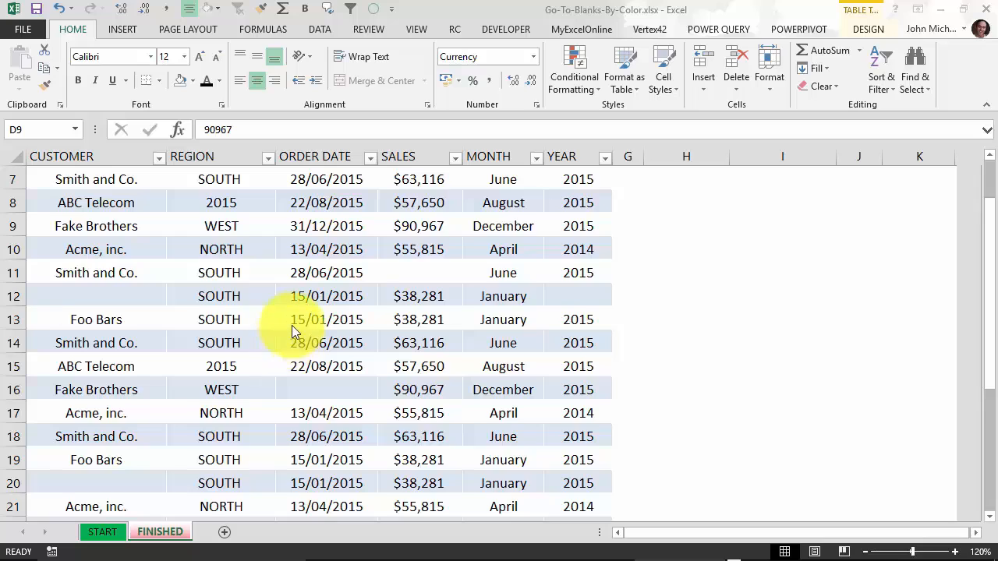
scroll(290, 335, "down", 5)
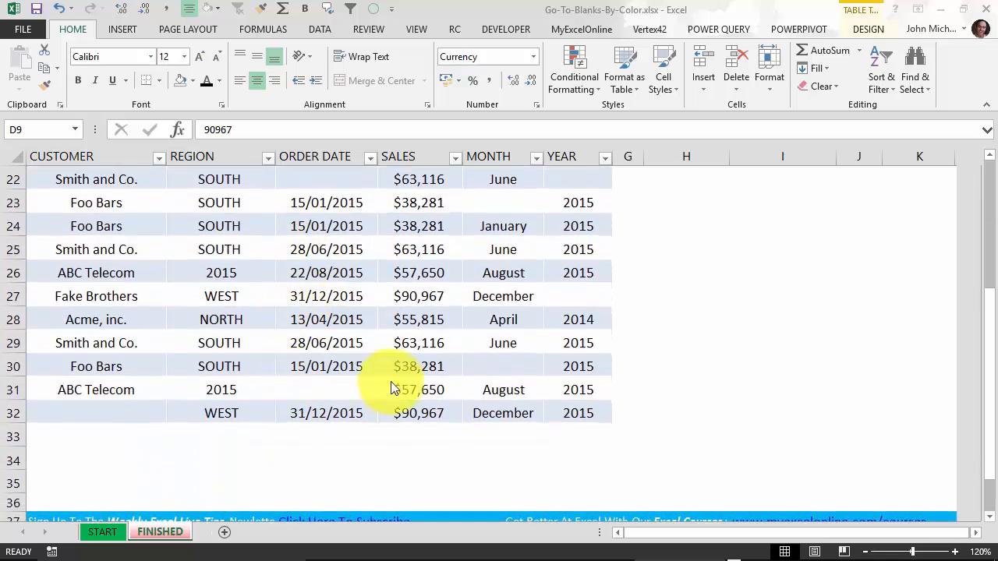
scroll(390, 390, "up", 5)
scroll(369, 392, "up", 2)
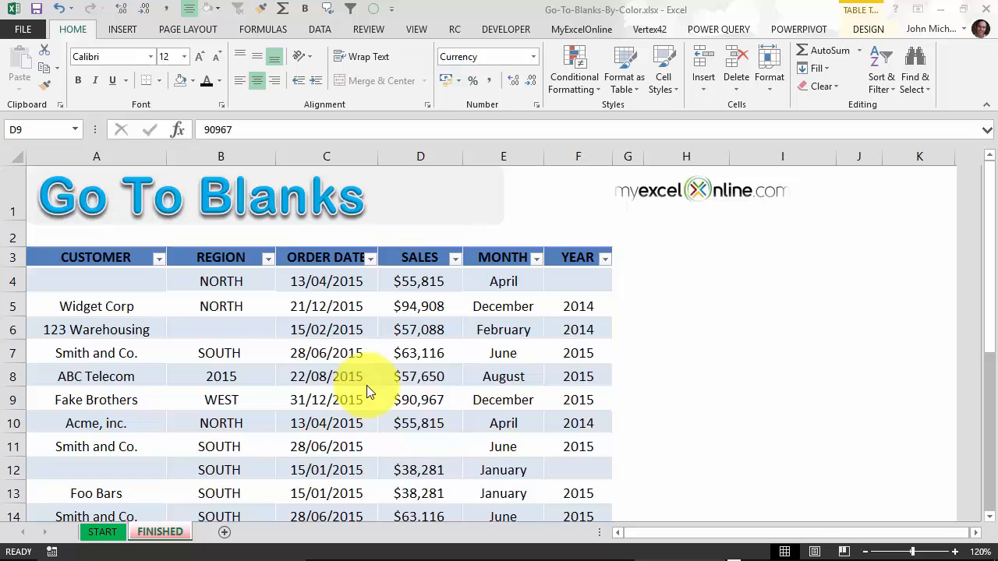
left_click(248, 358)
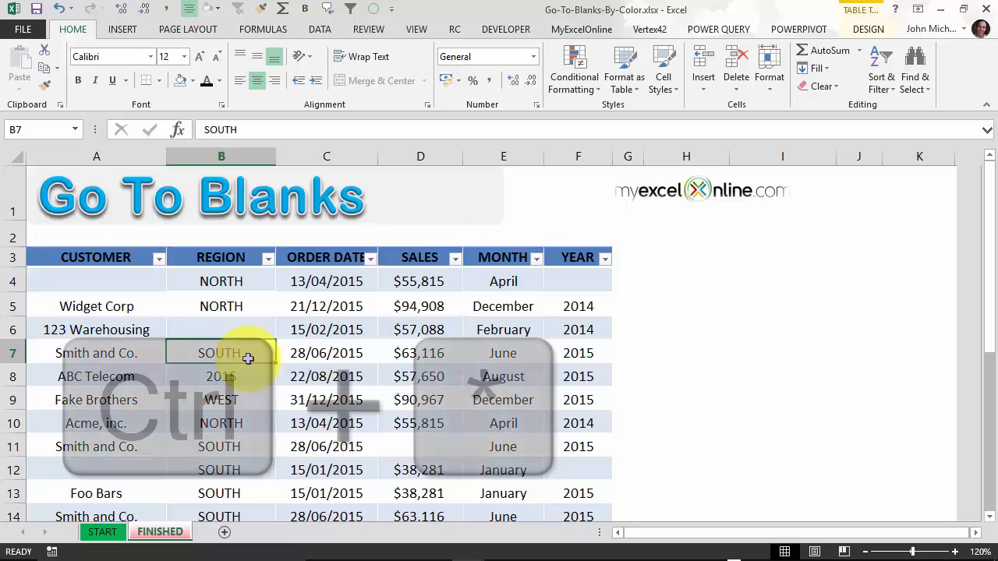
key("ctrl+shift+8")
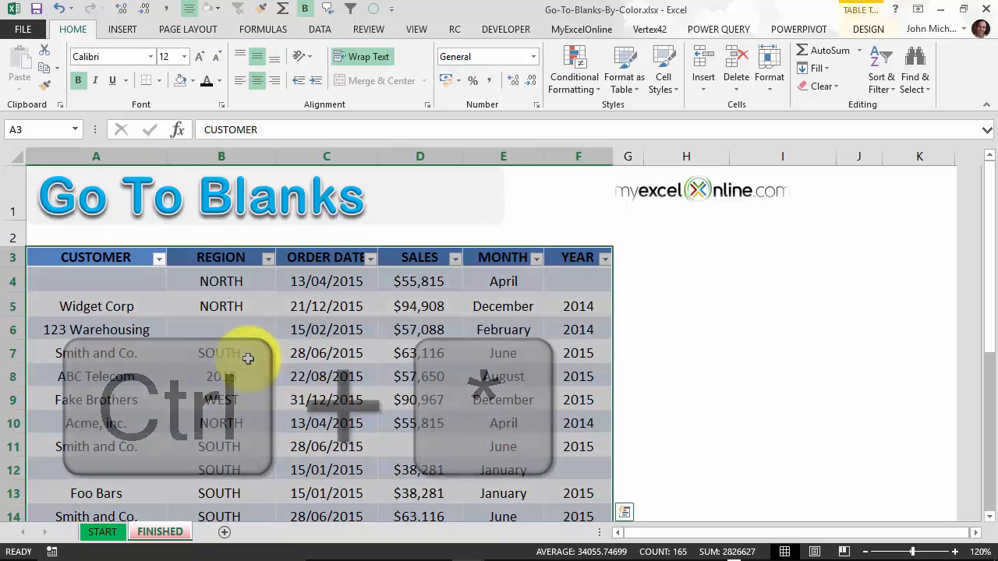
key("ctrl+g")
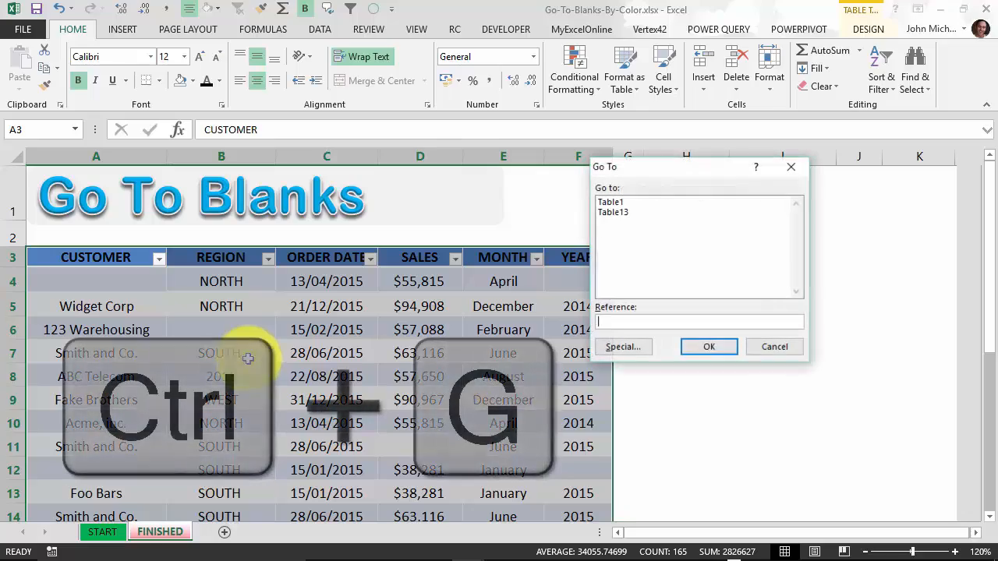
left_click_drag(684, 166, 390, 159)
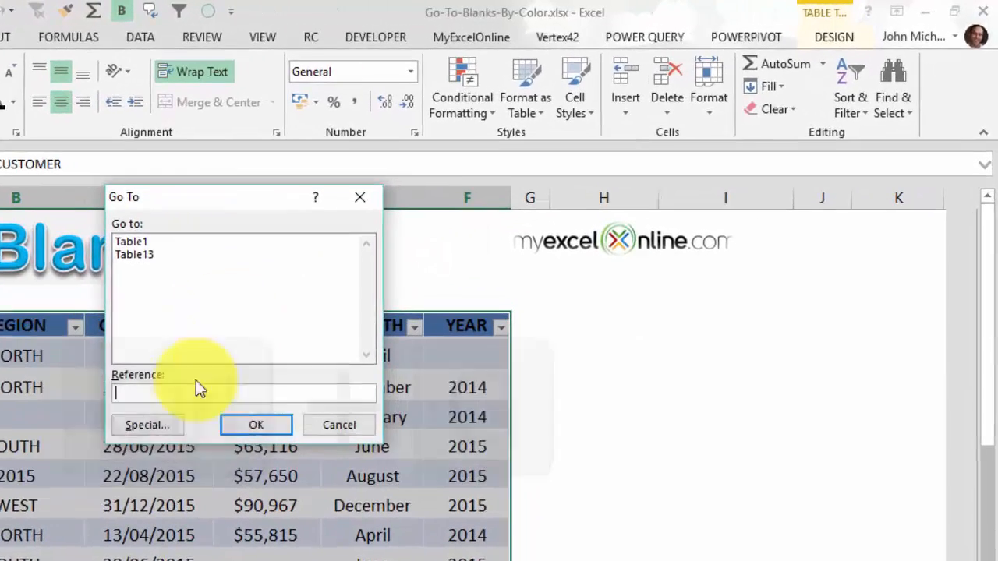
left_click(327, 340)
left_click(110, 351)
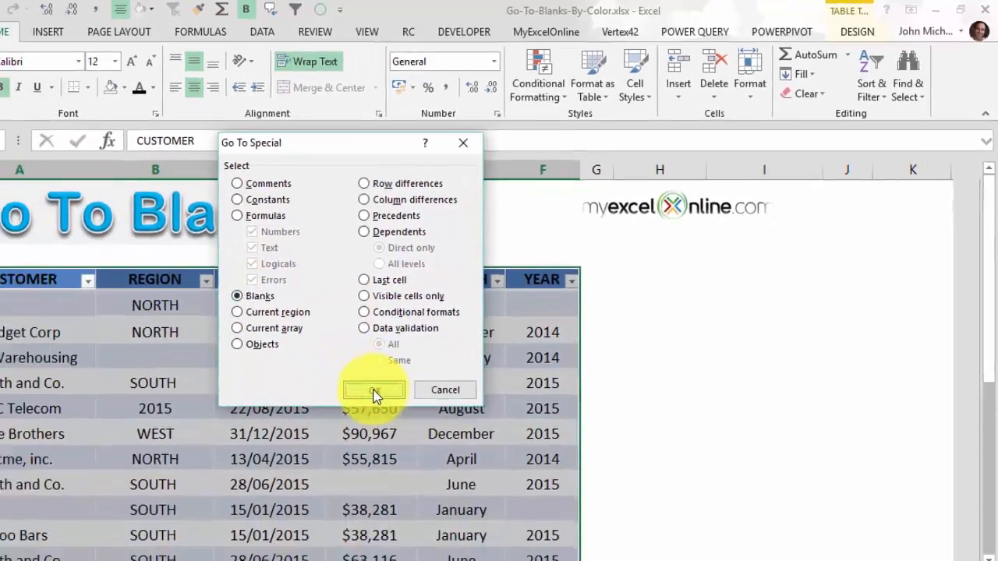
left_click(260, 460)
scroll(354, 331, "down", 5)
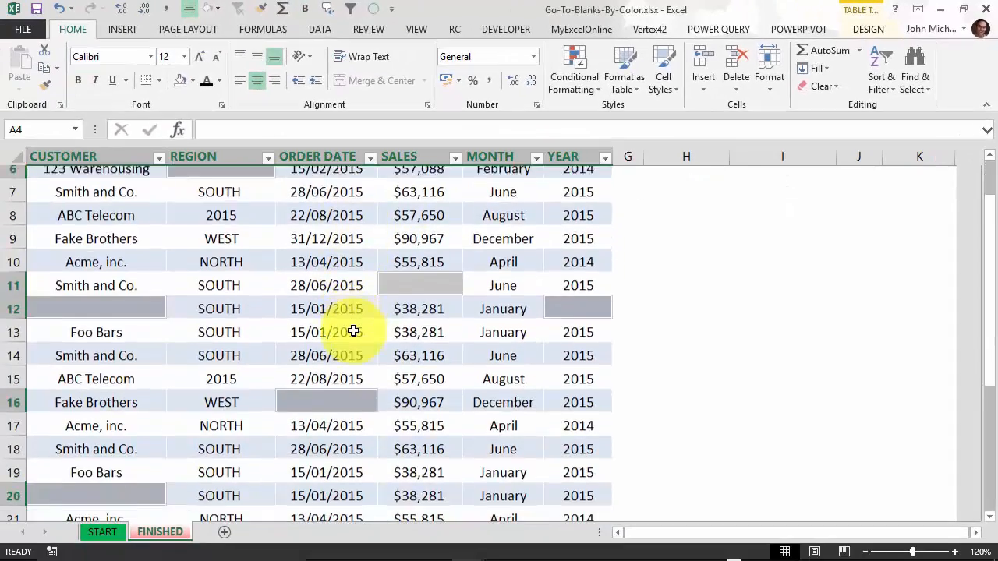
- Fill the selected blank cells of the sales table with the standard color Red
scroll(353, 331, "down", 4)
scroll(352, 330, "up", 9)
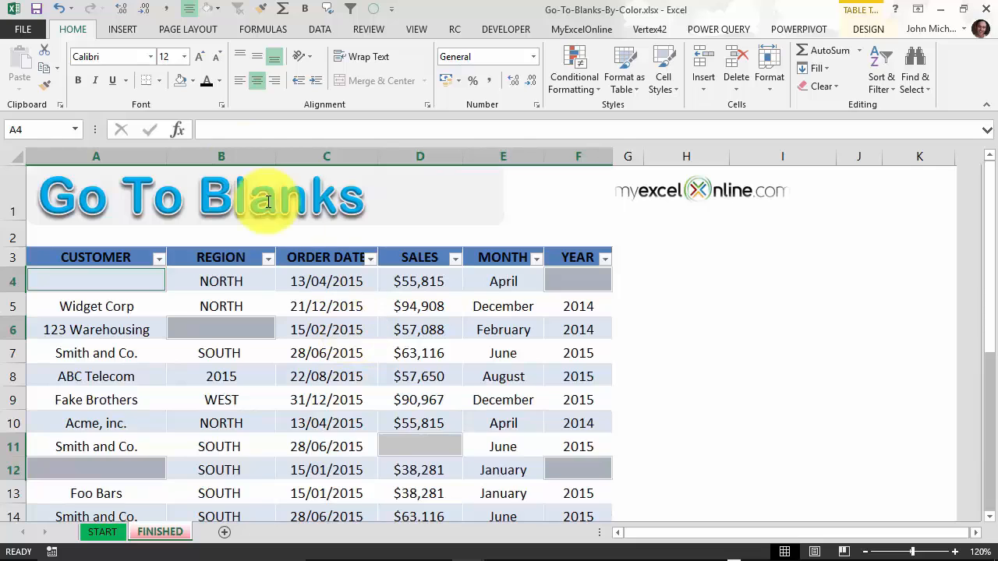
left_click(195, 84)
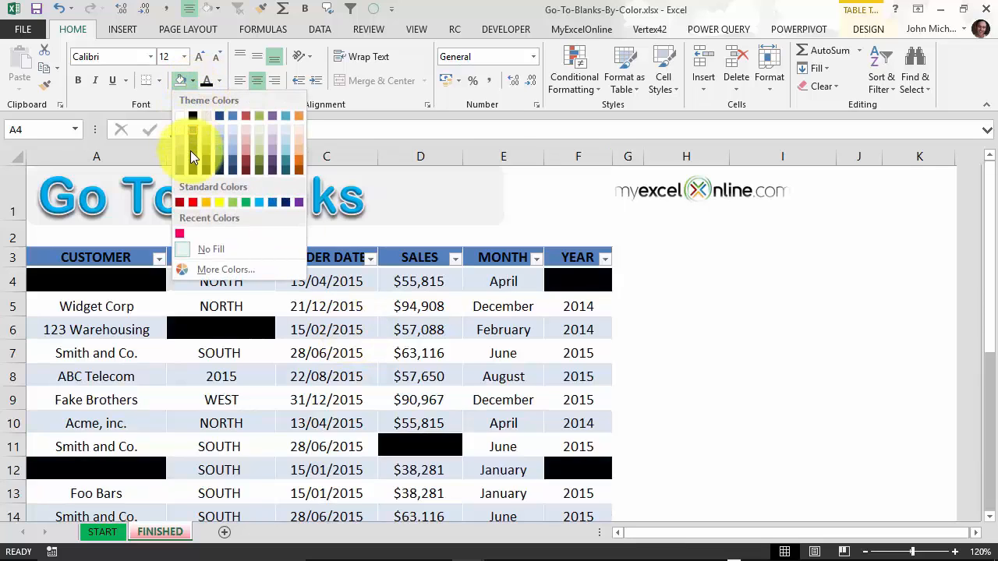
left_click(195, 202)
left_click(422, 351)
- Examine the red-filled blank cells throughout the sales table, particularly those in the CUSTOMER column, down to the last row
scroll(429, 335, "down", 7)
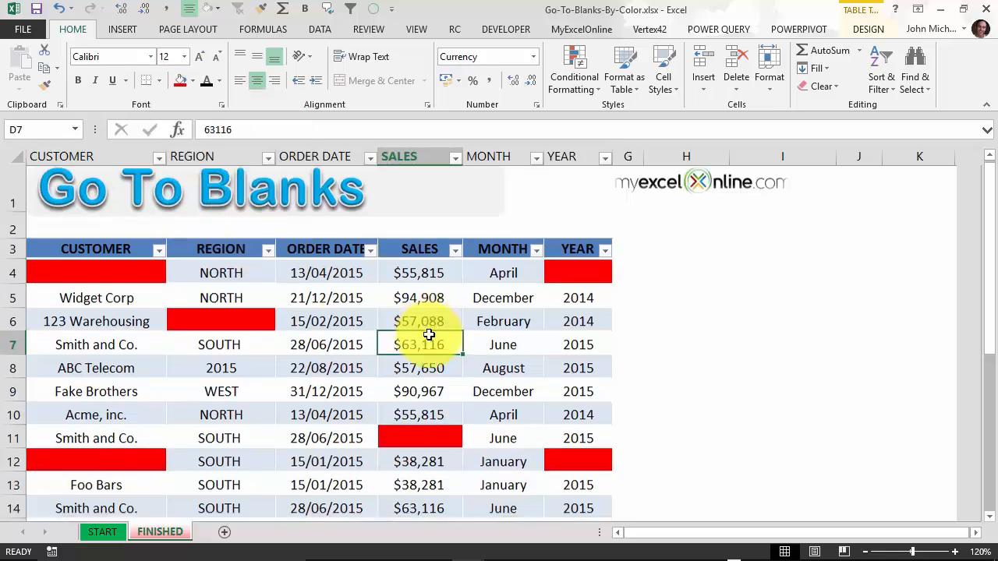
scroll(429, 334, "up", 7)
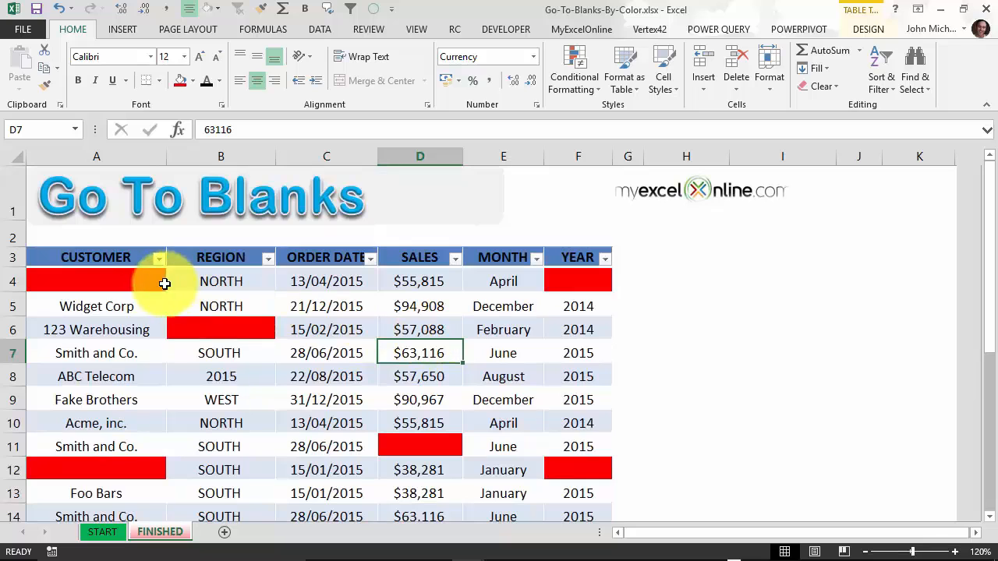
left_click(160, 284)
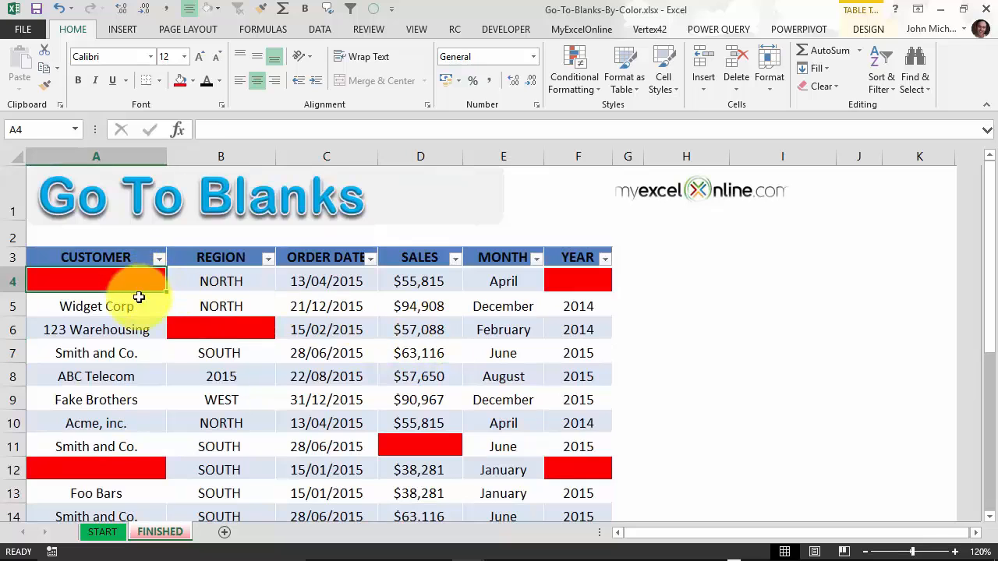
scroll(138, 380, "down", 1)
left_click(135, 372)
scroll(137, 378, "down", 2)
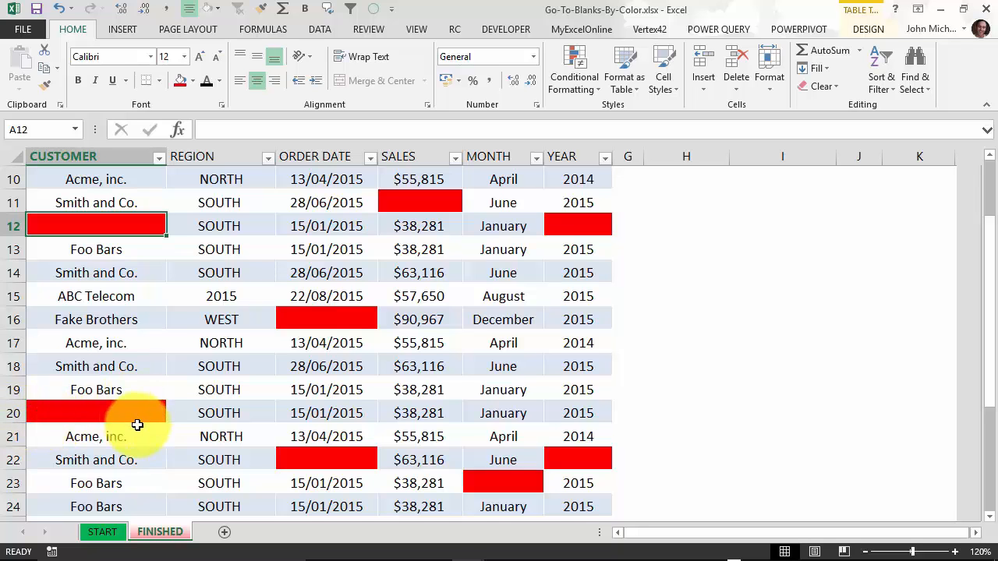
scroll(137, 425, "down", 2)
scroll(137, 425, "down", 1)
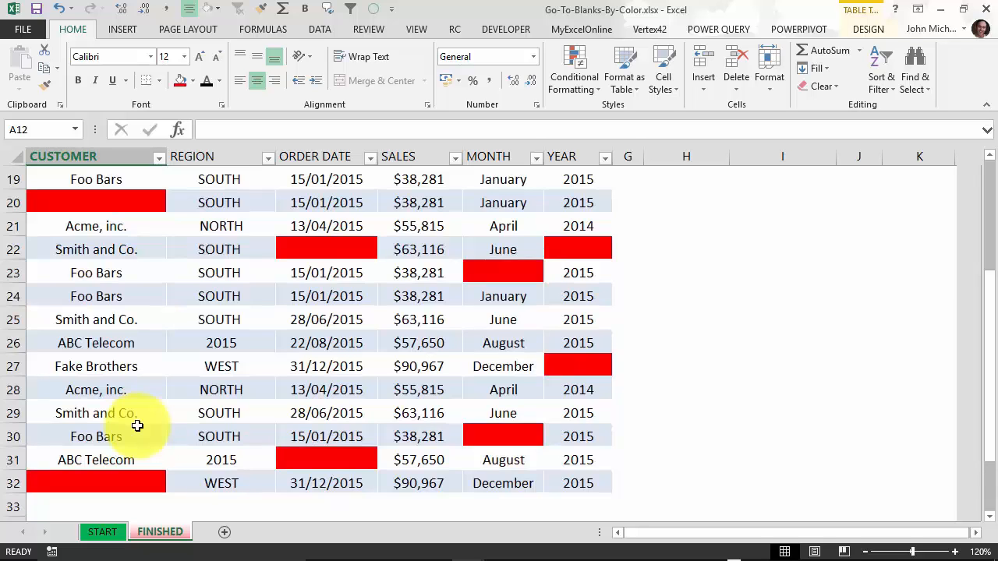
scroll(258, 379, "up", 6)
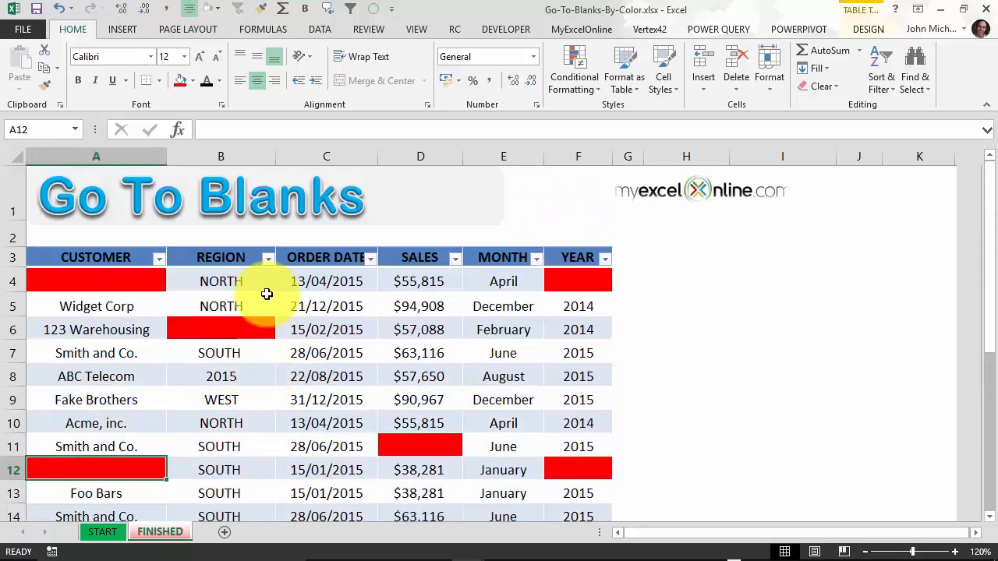
- Sort the table by the red cell color in the REGION column
left_click(267, 259)
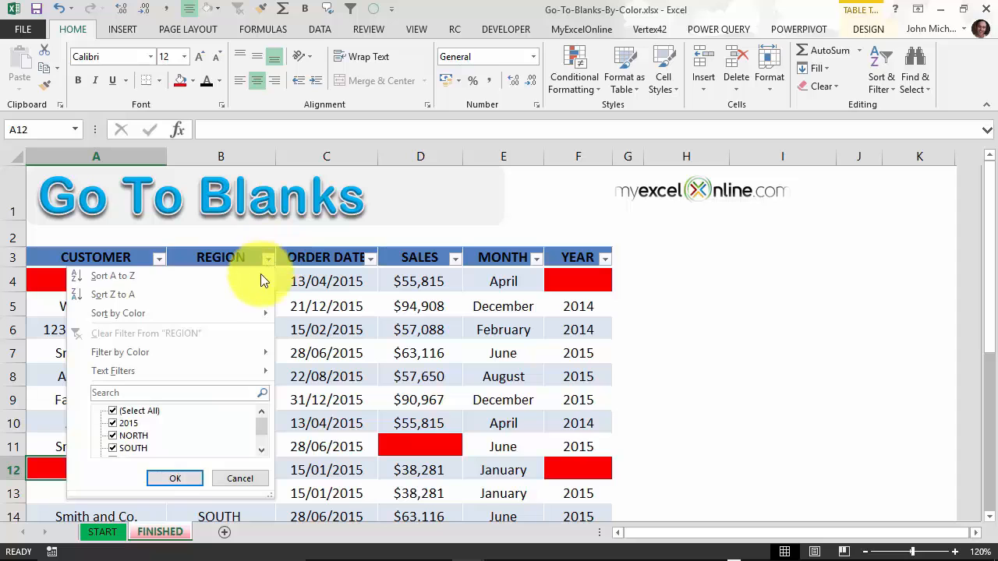
mouse_move(248, 312)
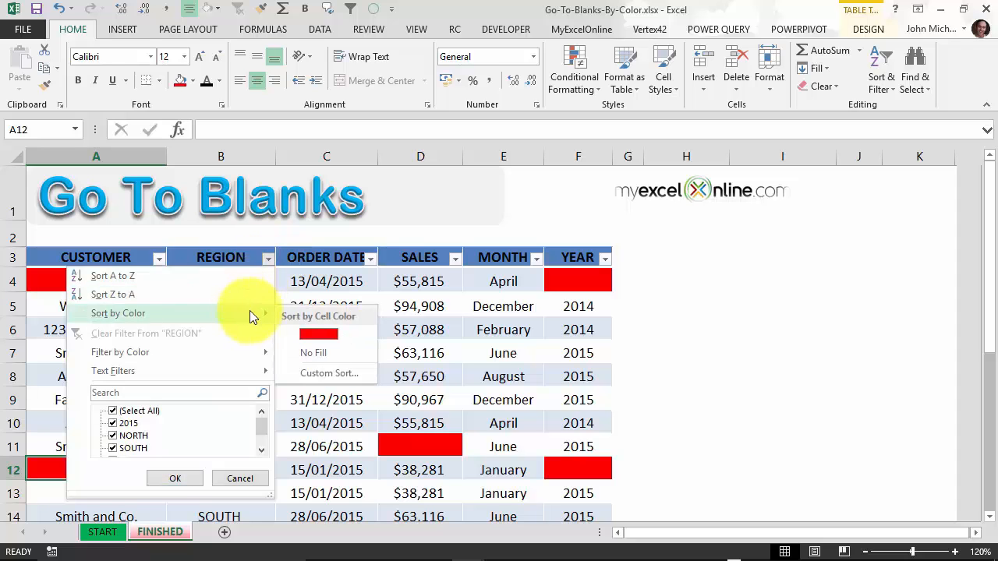
left_click(328, 336)
scroll(258, 343, "down", 1)
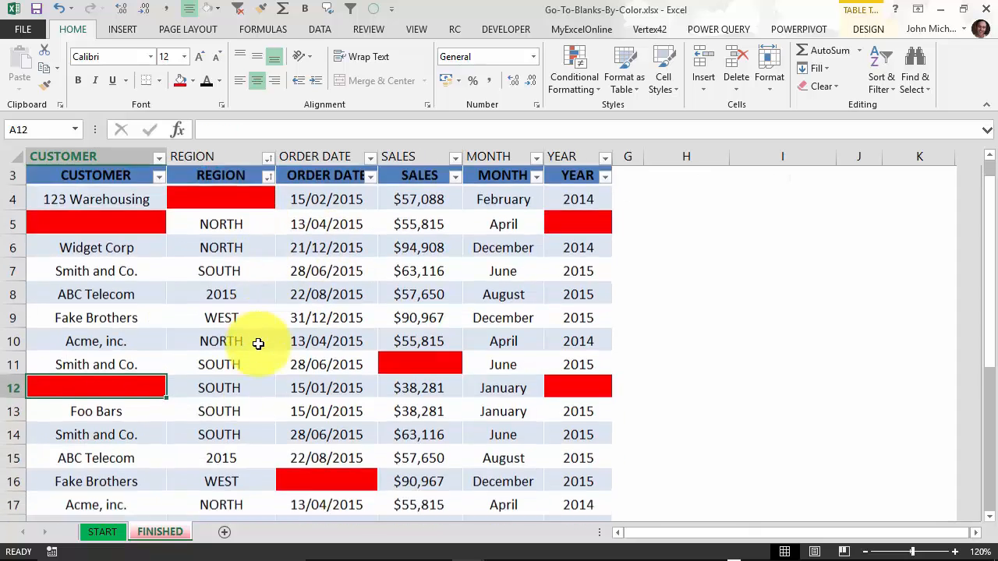
scroll(259, 344, "down", 4)
scroll(258, 343, "up", 5)
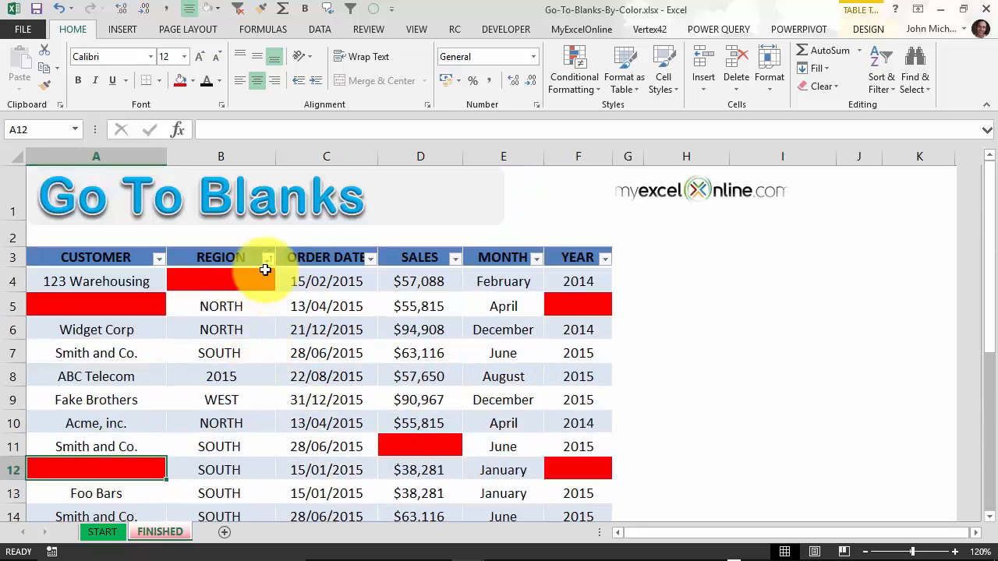
- Sort the table by the red cell color in the CUSTOMER column
left_click(159, 258)
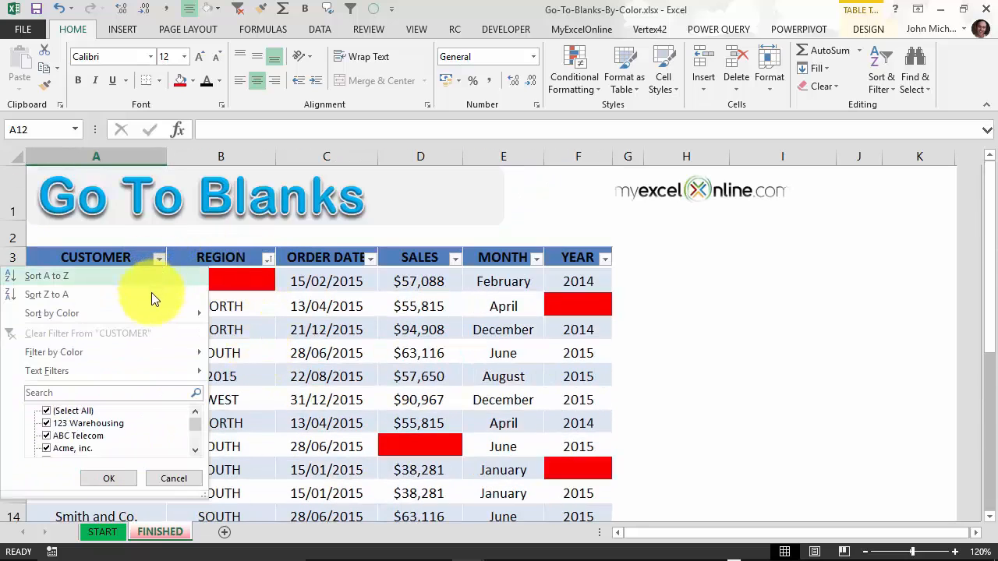
mouse_move(153, 312)
left_click(239, 332)
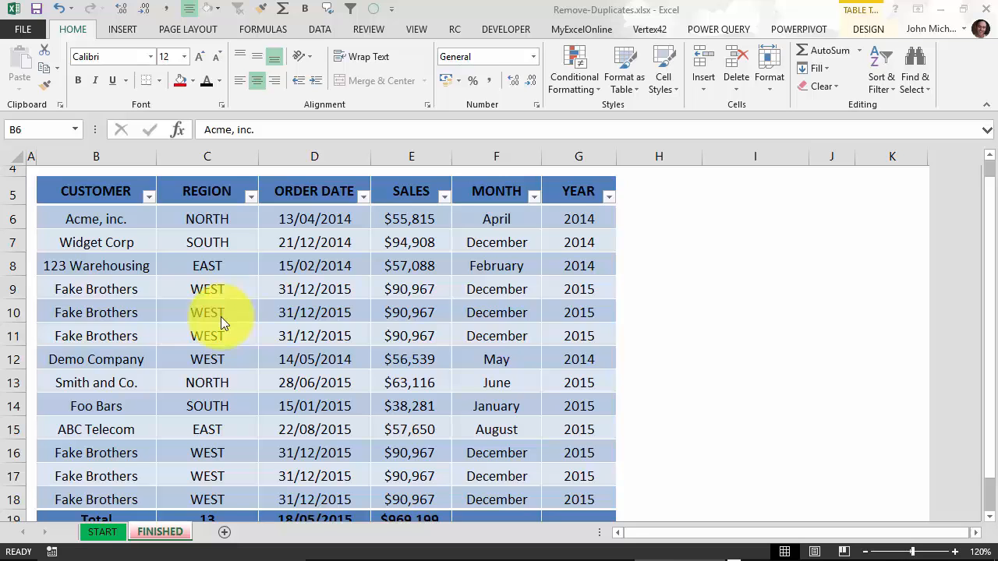
- In the Remove-Duplicates.xlsx workbook, look through the sales table on the FINISHED sheet for repeated rows down to the Total row
scroll(260, 303, "down", 1)
scroll(260, 304, "up", 1)
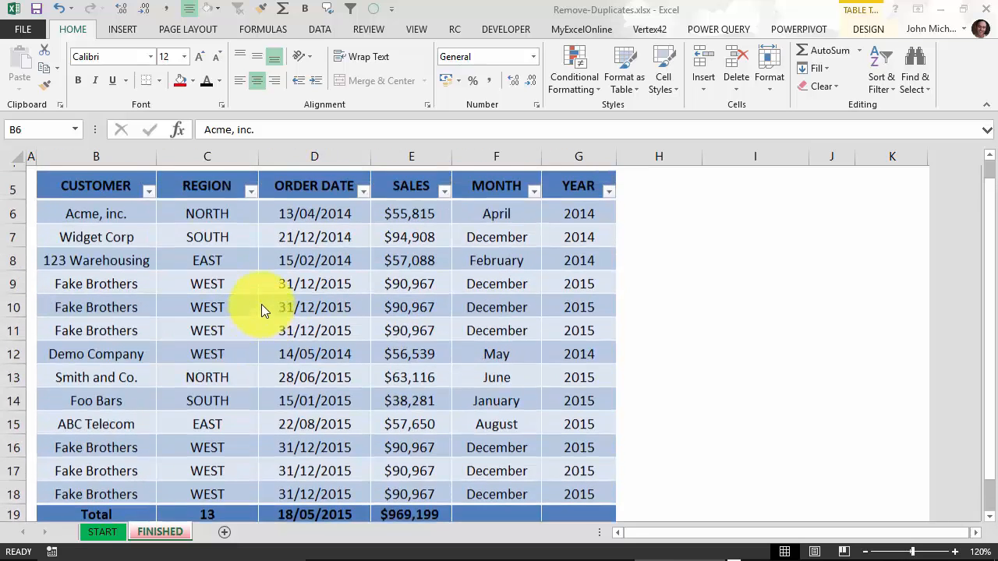
scroll(256, 321, "down", 2)
scroll(255, 321, "up", 2)
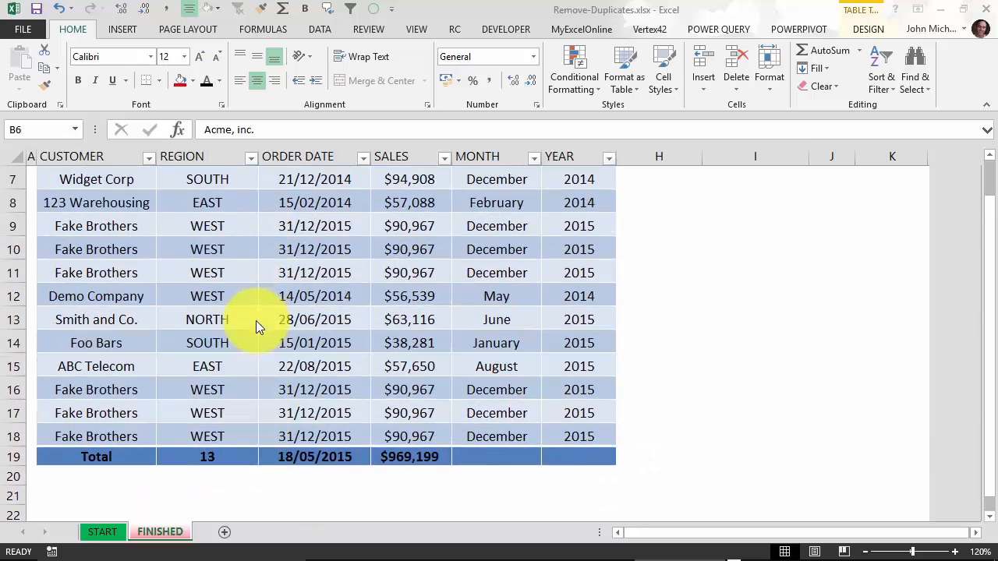
scroll(259, 244, "down", 2)
scroll(260, 257, "up", 2)
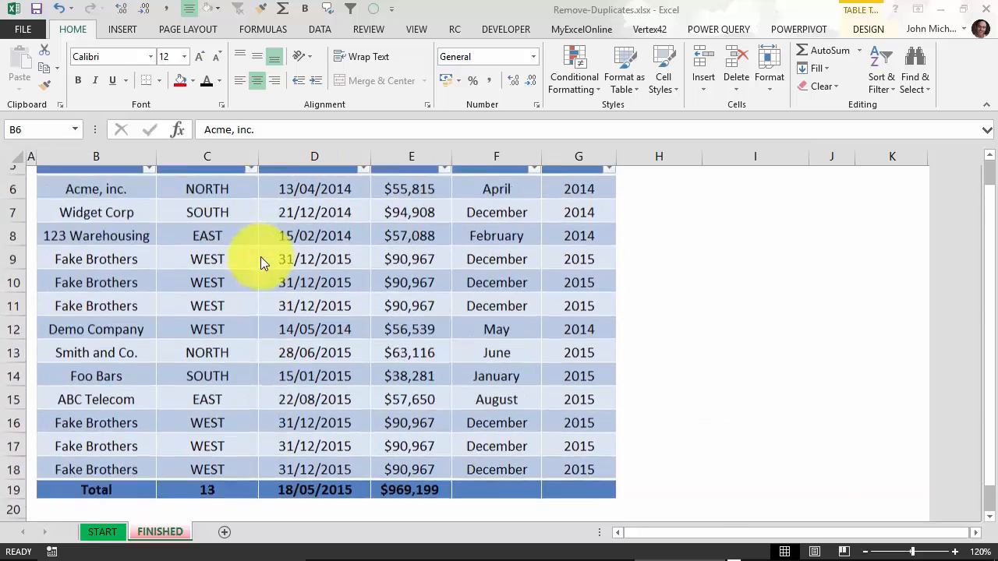
scroll(261, 256, "up", 1)
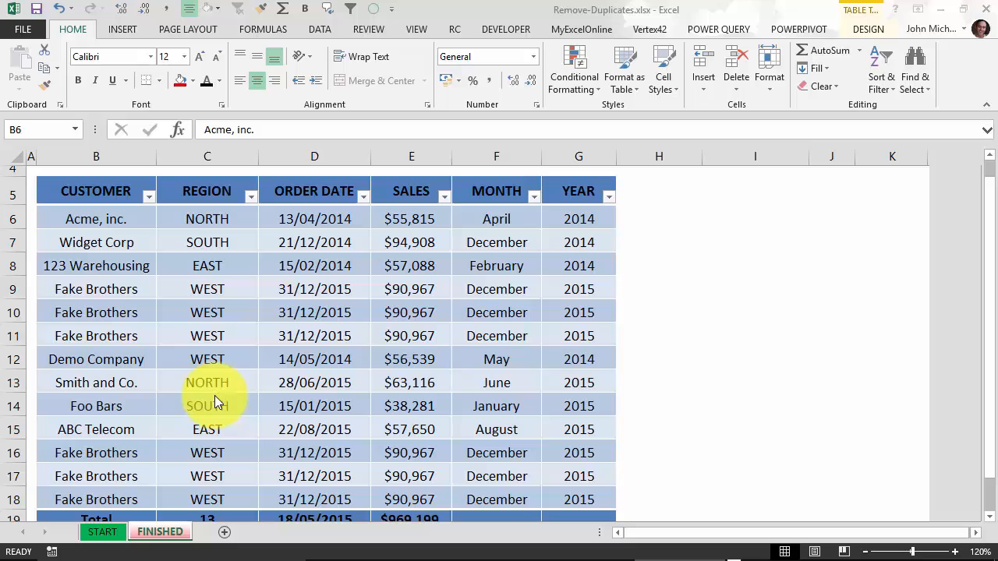
- Open Remove Duplicates for the sales table, unselect all columns, and move the dialog clear of the customer data
left_click(413, 267)
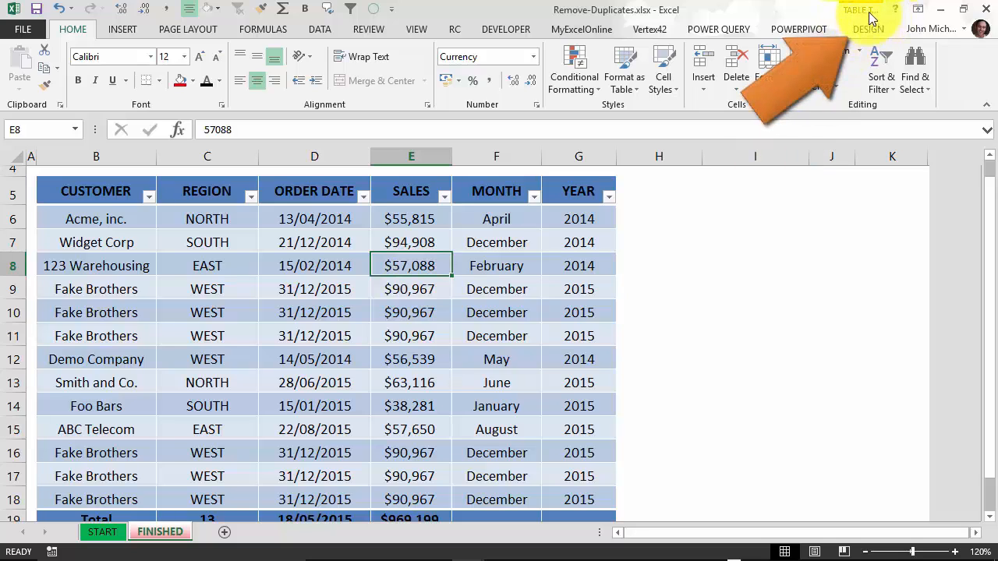
left_click(765, 240)
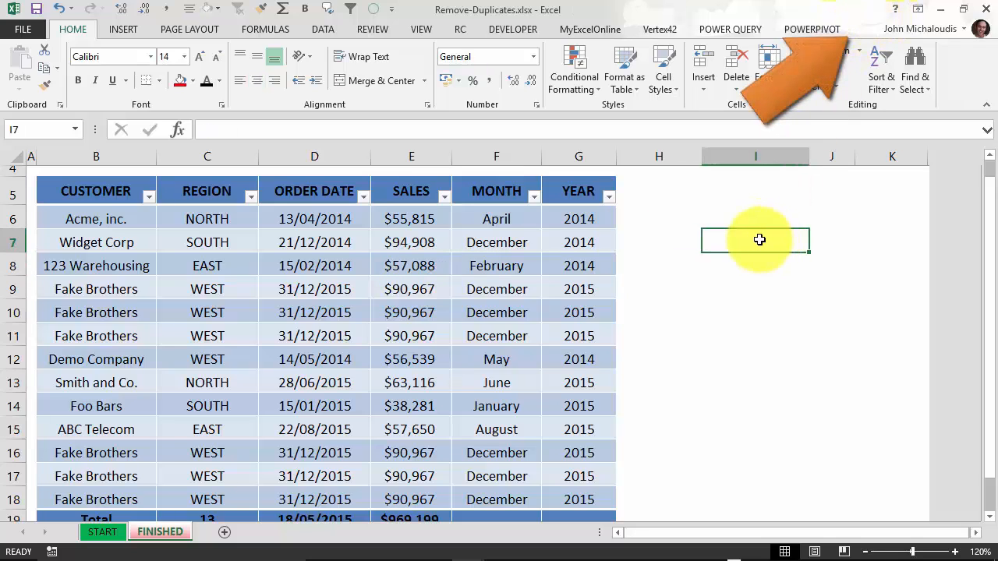
left_click(467, 251)
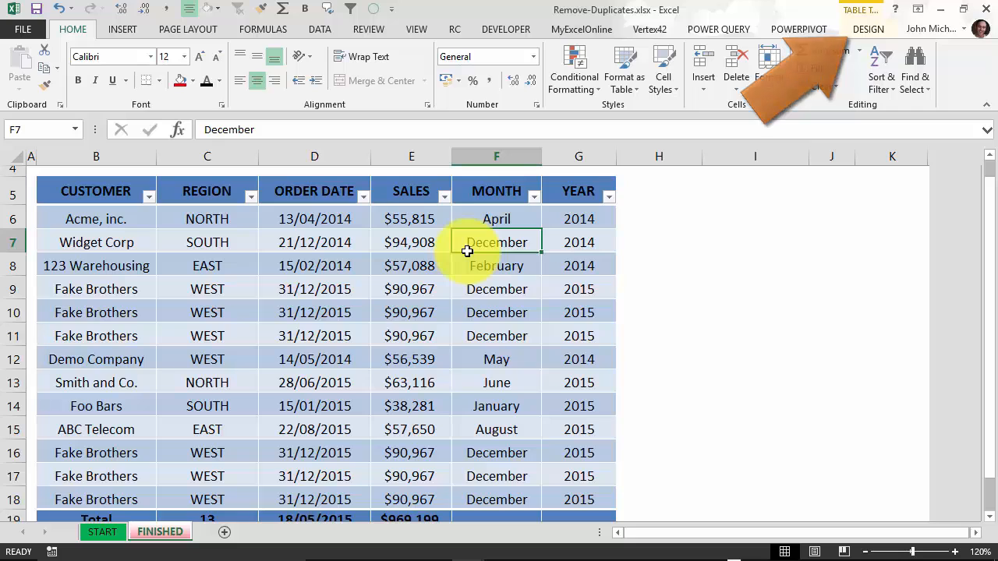
left_click(868, 35)
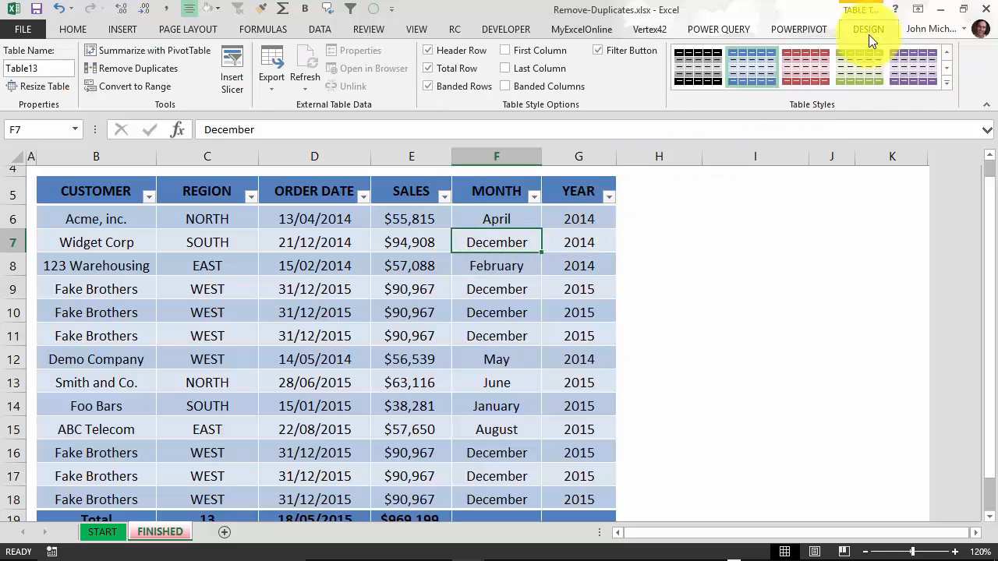
left_click(149, 70)
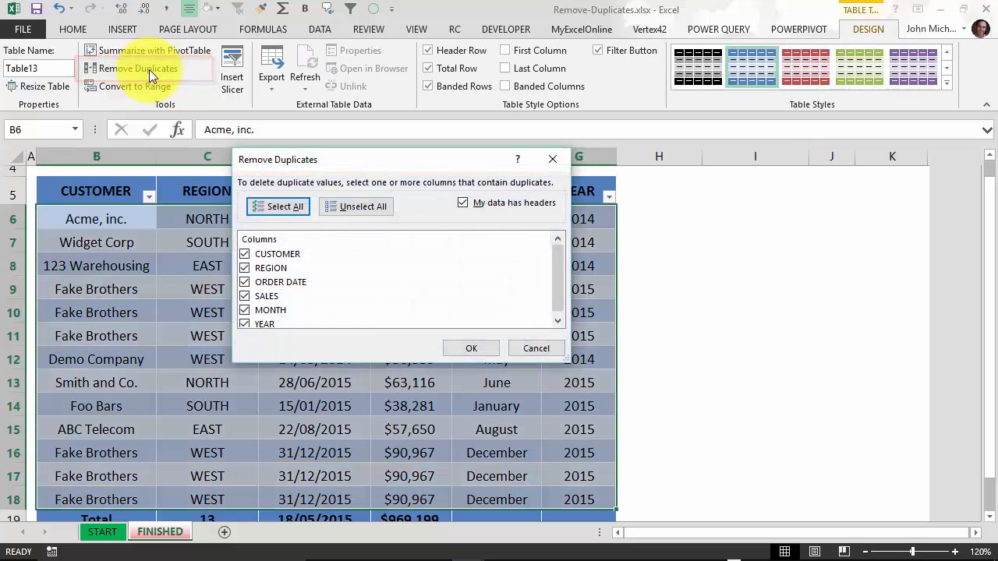
left_click(356, 205)
left_click_drag(360, 159, 439, 109)
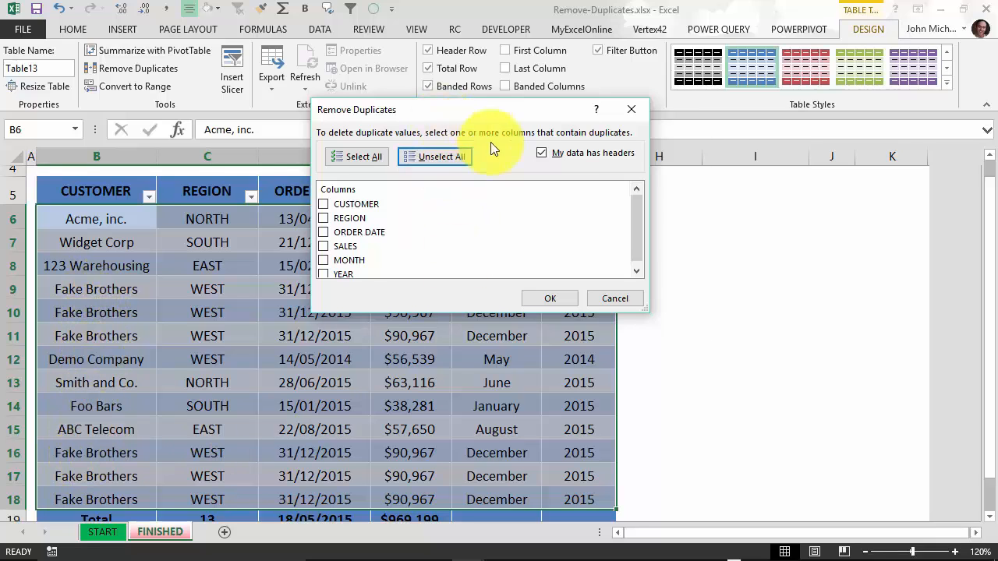
left_click_drag(481, 110, 567, 154)
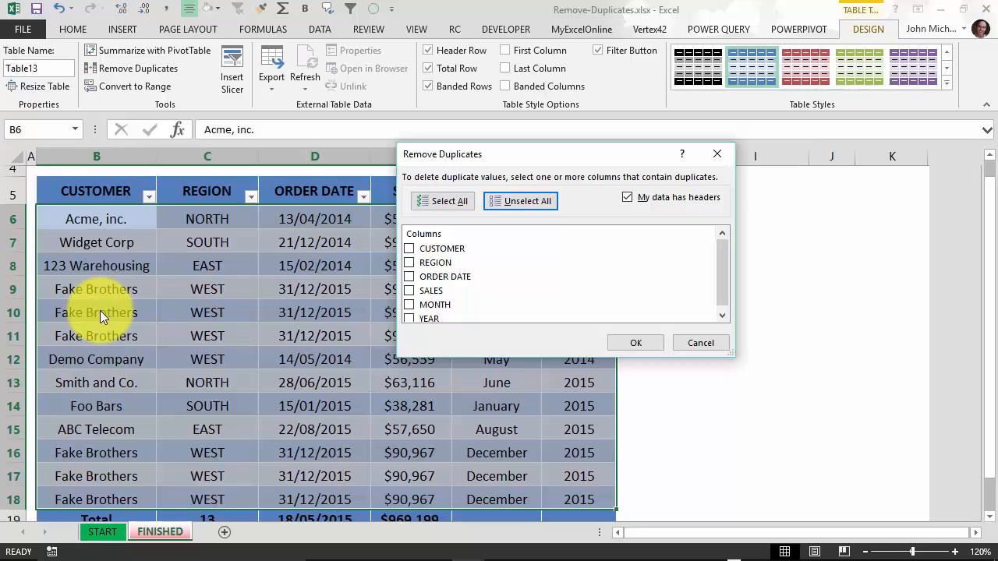
- Remove the sales table's duplicate rows based on the CUSTOMER column only, treating the data as having headers
left_click(410, 249)
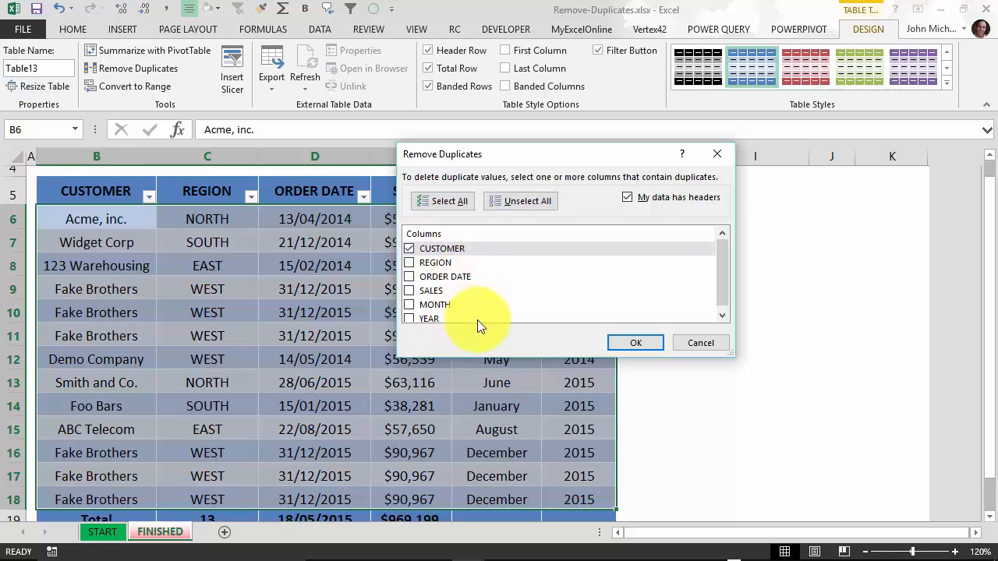
left_click(612, 342)
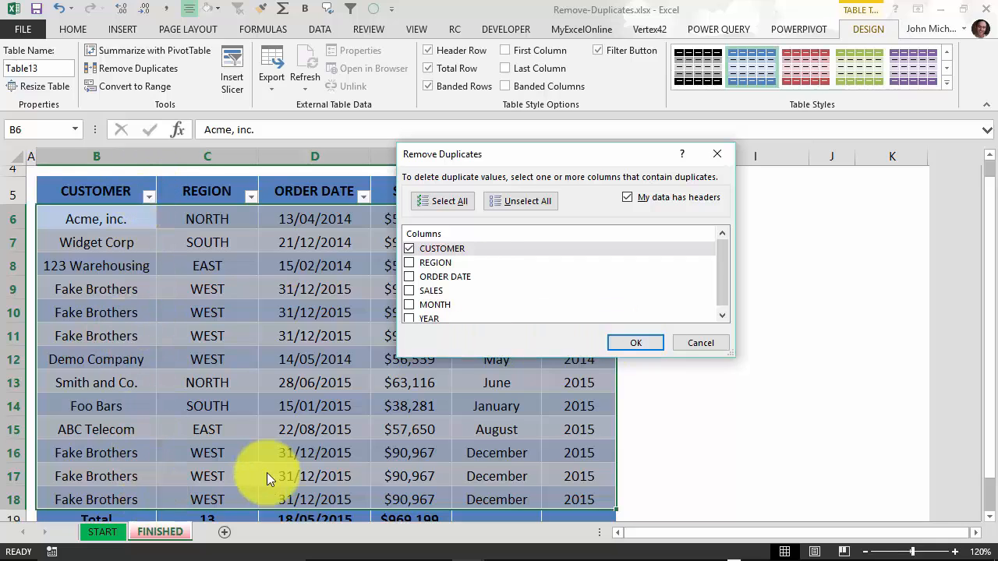
left_click(635, 344)
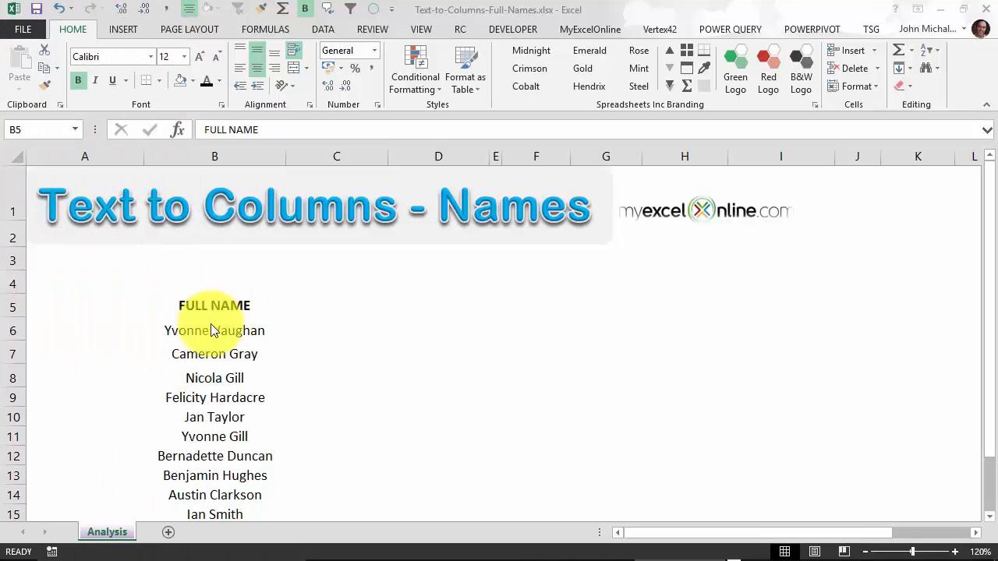
- In the Text-to-Columns-Full-Names.xlsx workbook, start Text to Columns for the names in B6:B15 and move the wizard clear of the data
scroll(216, 322, "down", 1)
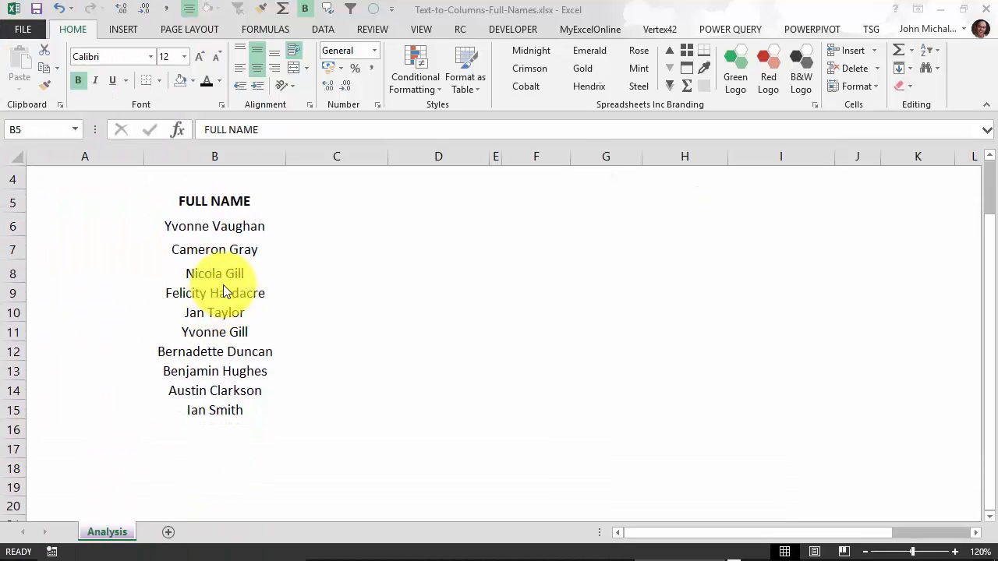
scroll(222, 300, "up", 1)
left_click(222, 307)
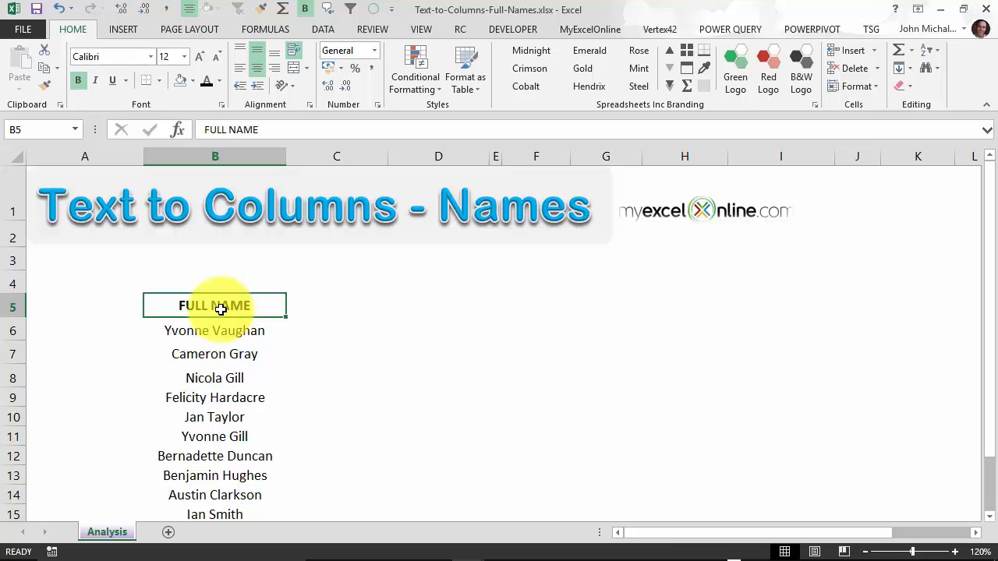
key("ctrl+a")
left_click(235, 323)
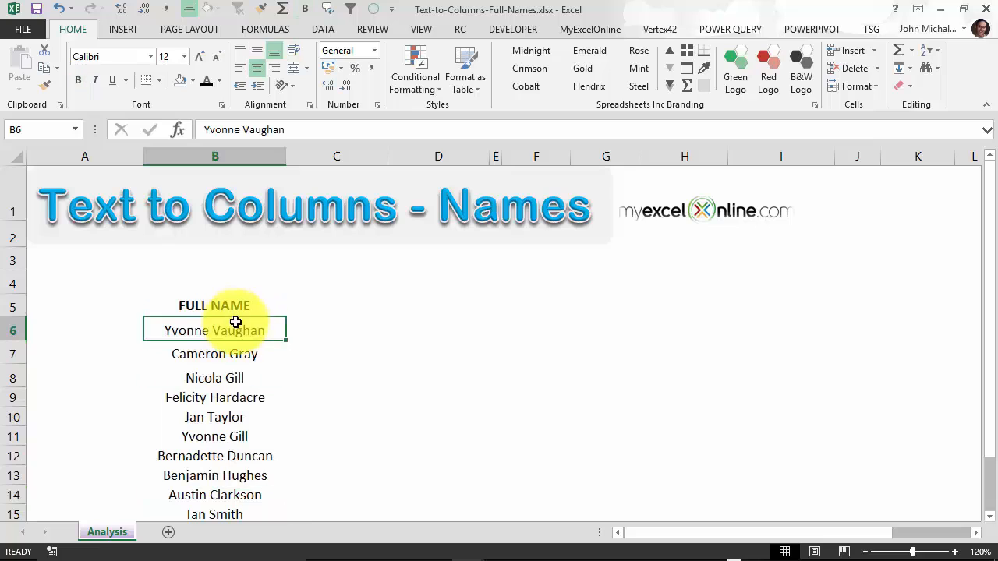
left_click_drag(236, 322, 231, 465)
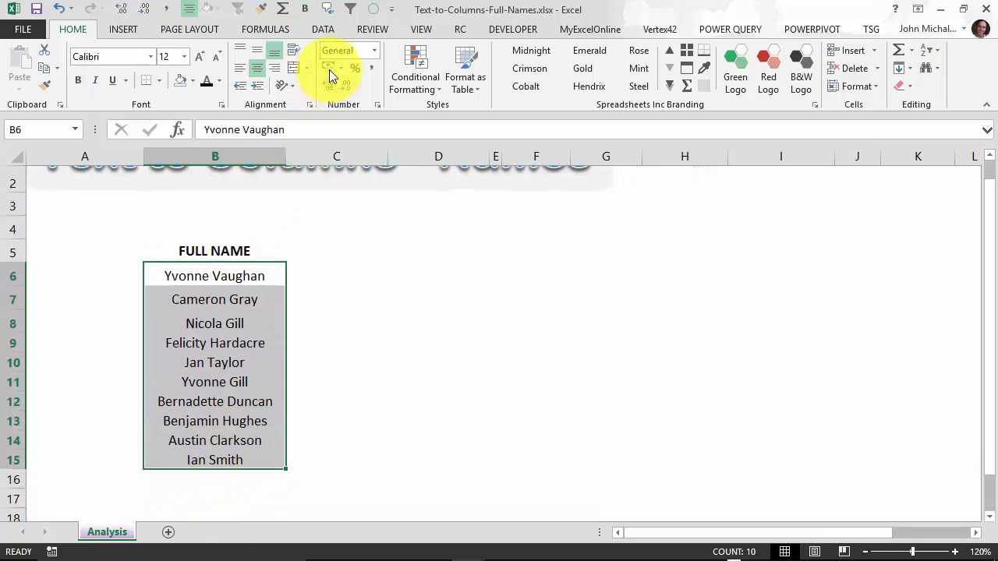
left_click(331, 31)
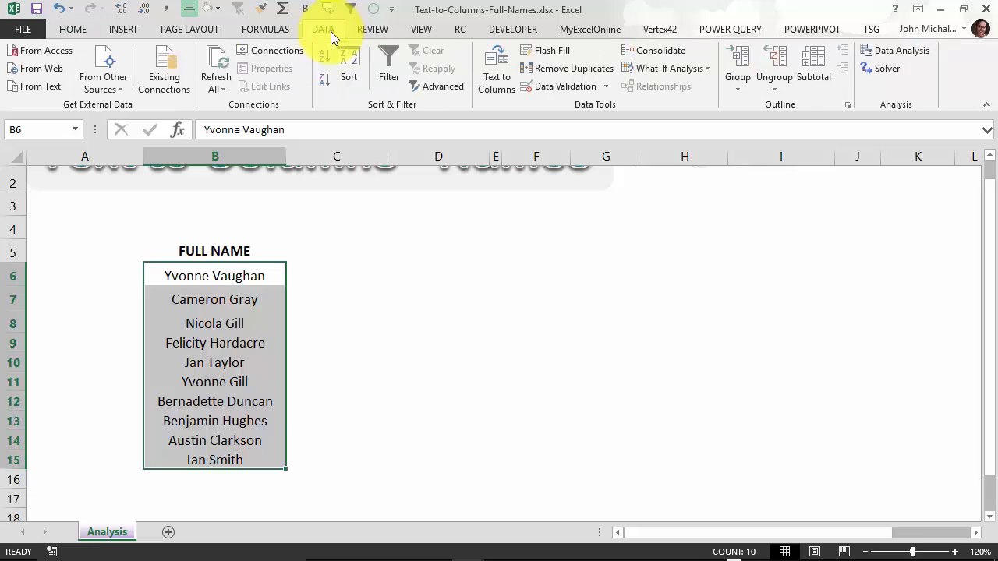
left_click(496, 69)
left_click_drag(636, 127, 413, 71)
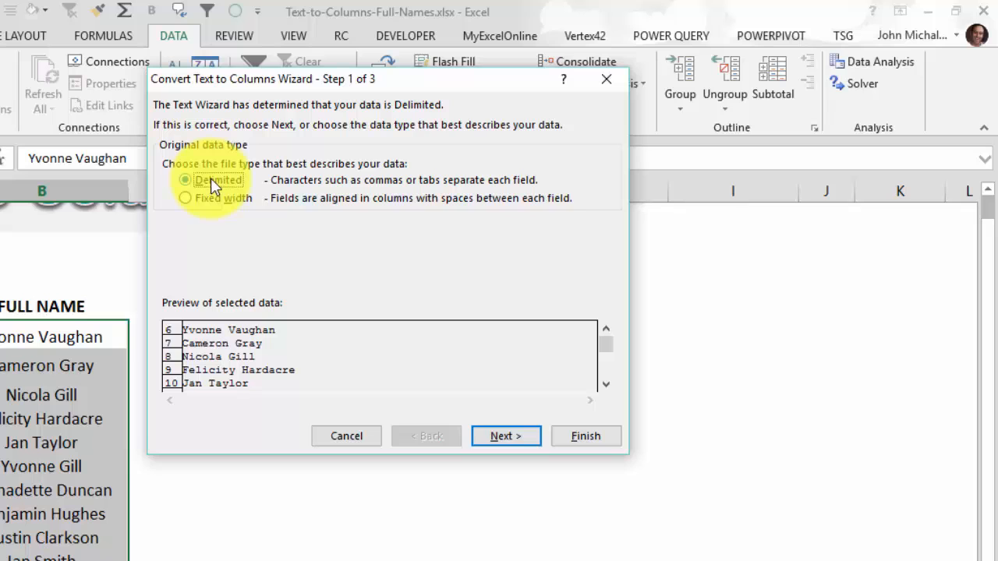
- Split the names as delimited text at spaces, treating consecutive delimiters as one, with General format and destination $B$6
left_click(505, 437)
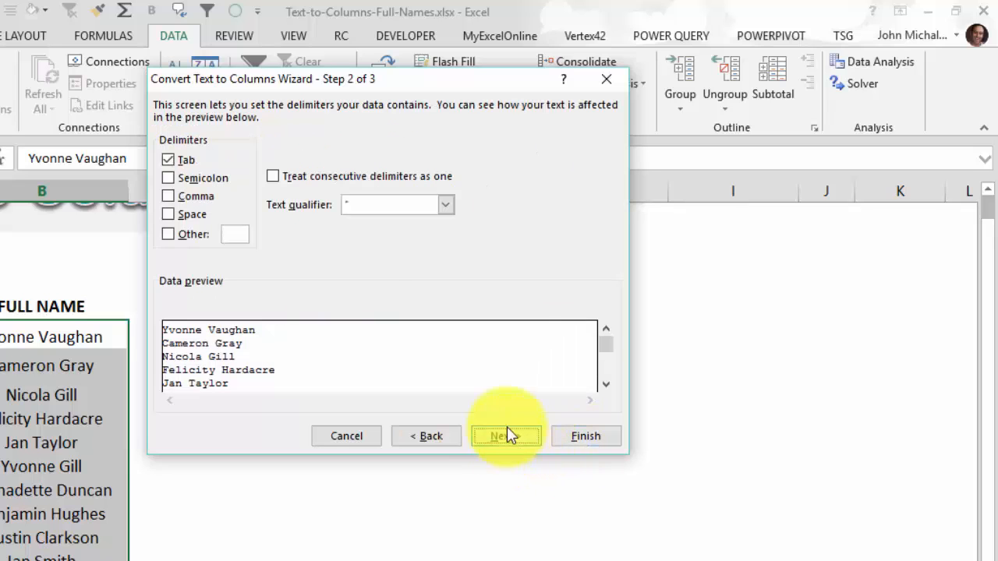
left_click(181, 215)
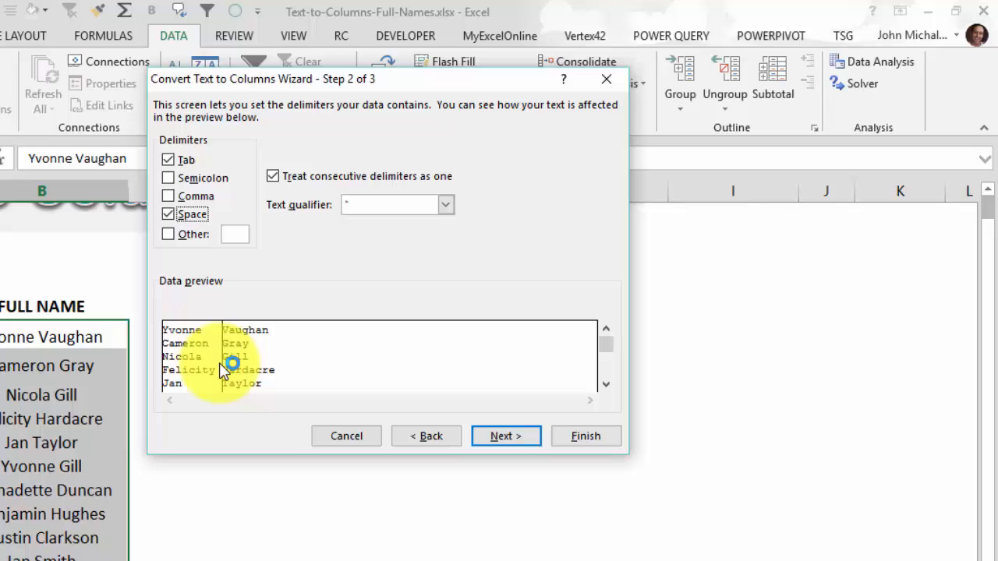
left_click(534, 443)
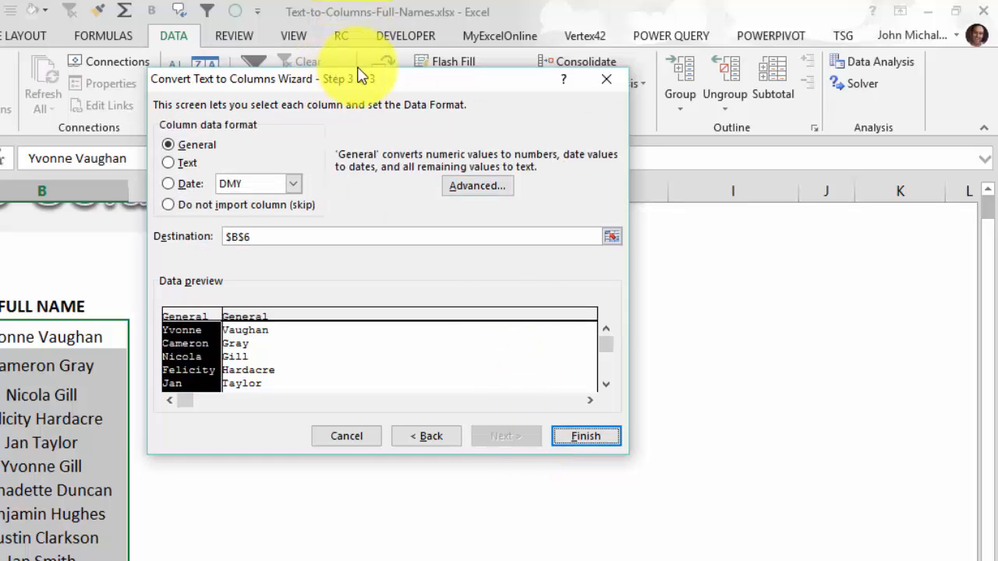
left_click_drag(356, 78, 483, 44)
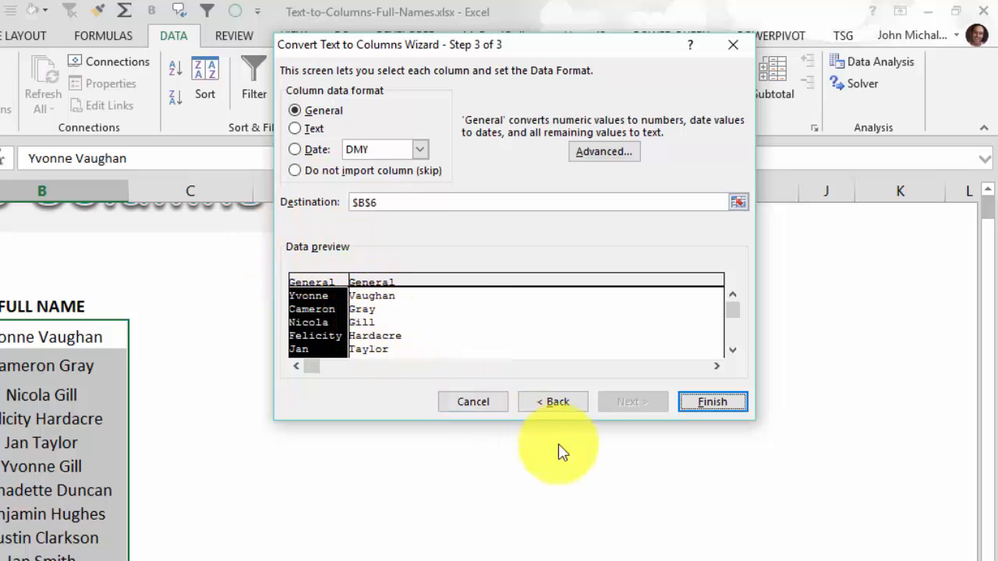
left_click(712, 402)
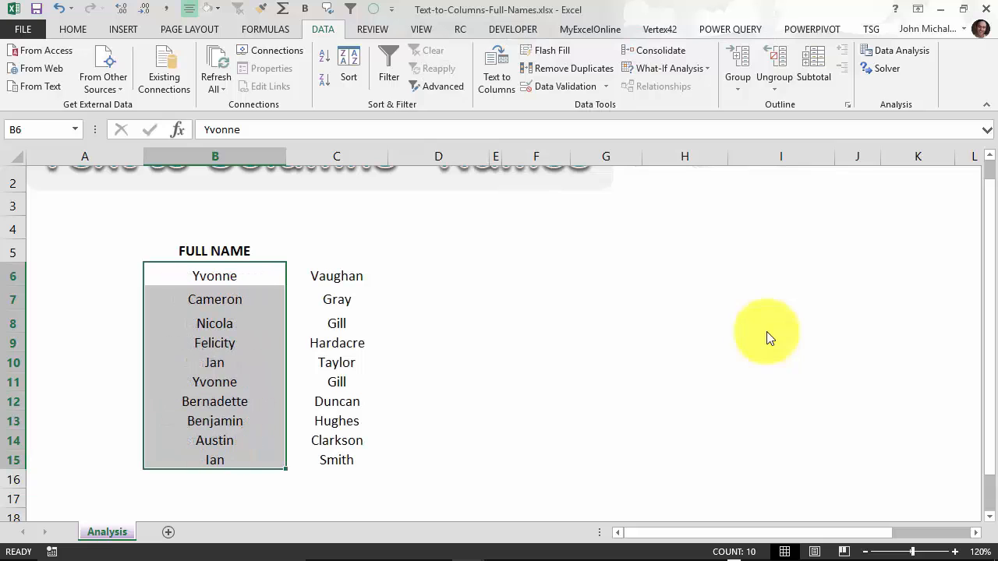
left_click(404, 275)
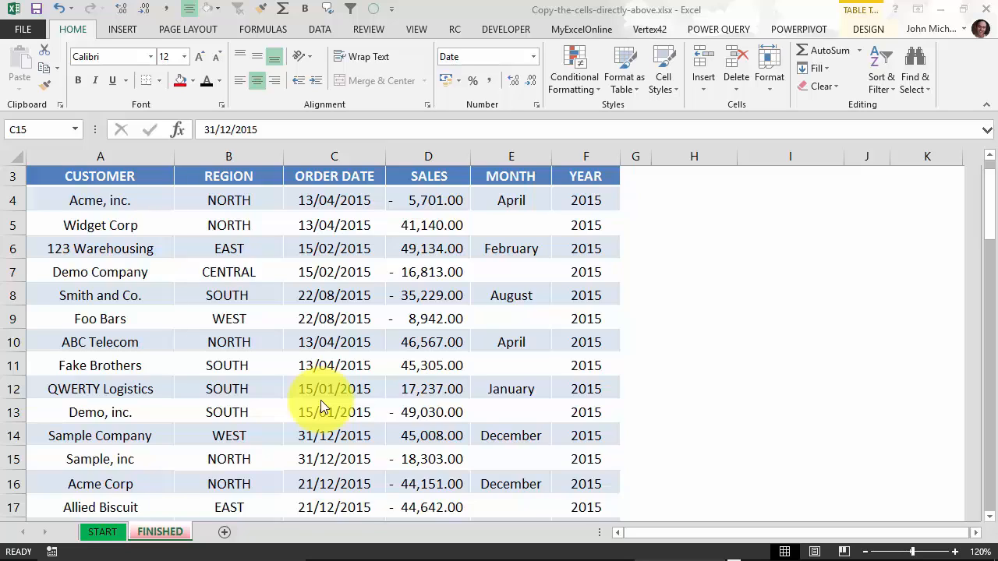
- In the Copy-the-cells-directly-above.xlsx workbook, select only the blank cells of the MONTH column on the FINISHED sheet using Go To Special
left_click(530, 171)
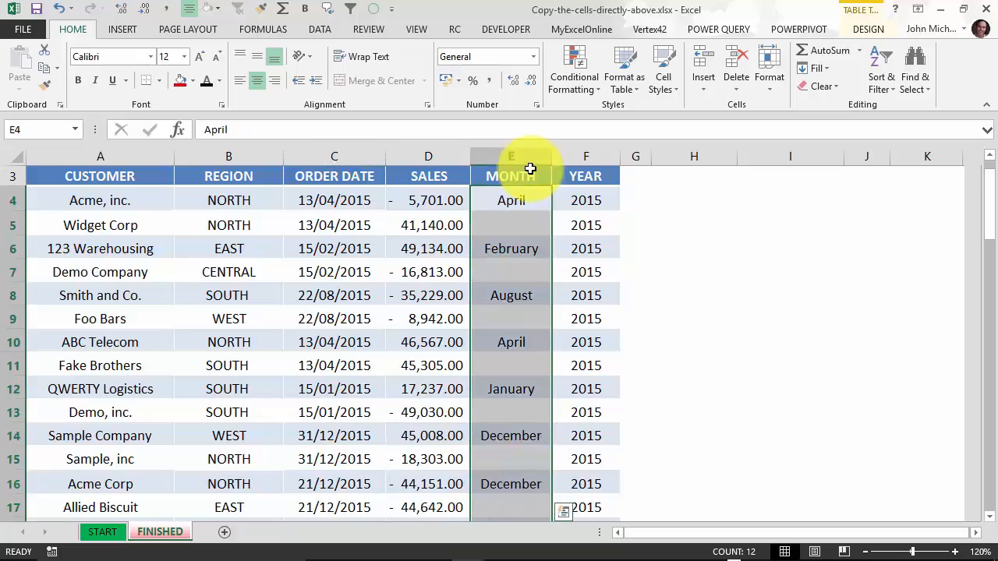
key("ctrl+g")
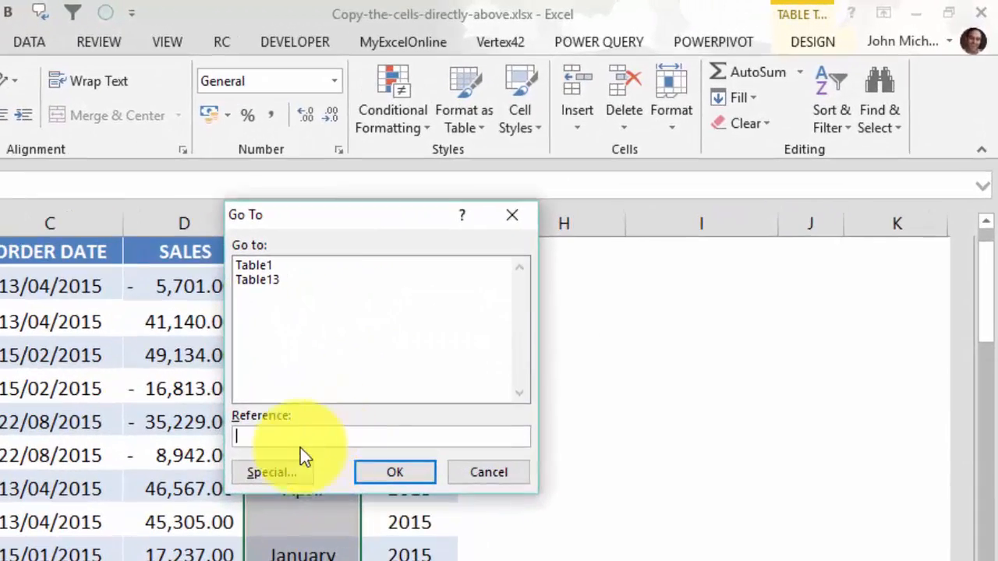
left_click(468, 345)
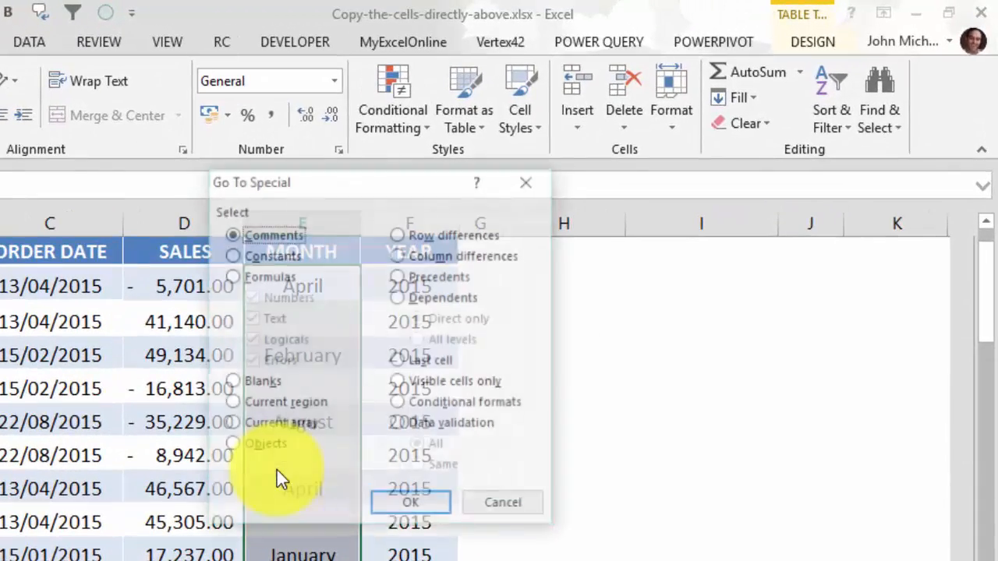
left_click(265, 382)
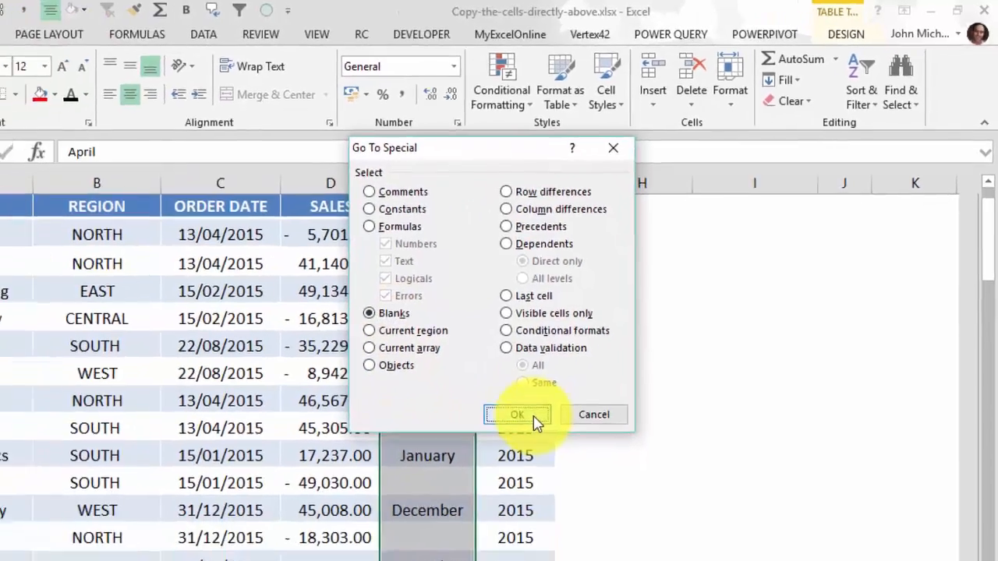
left_click(407, 507)
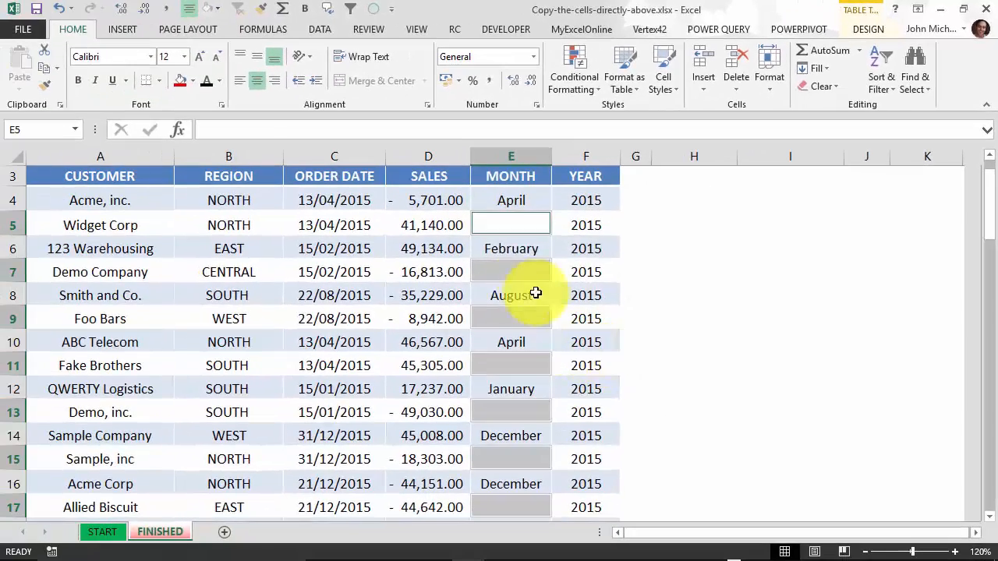
- Fill all the selected blank MONTH cells at once with a formula referencing the cell directly above, starting with =E4 in E5
scroll(522, 374, "down", 1)
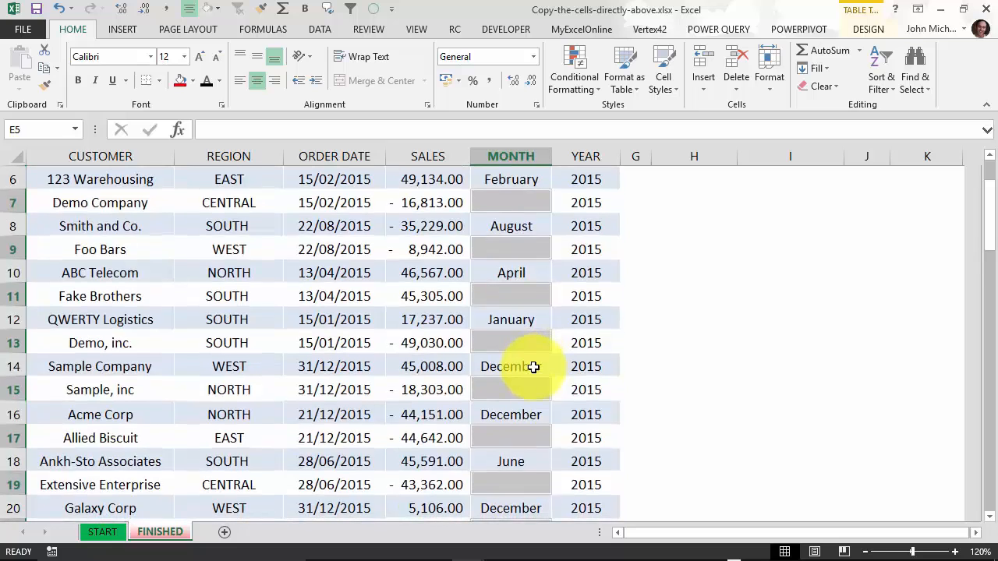
scroll(533, 367, "up", 1)
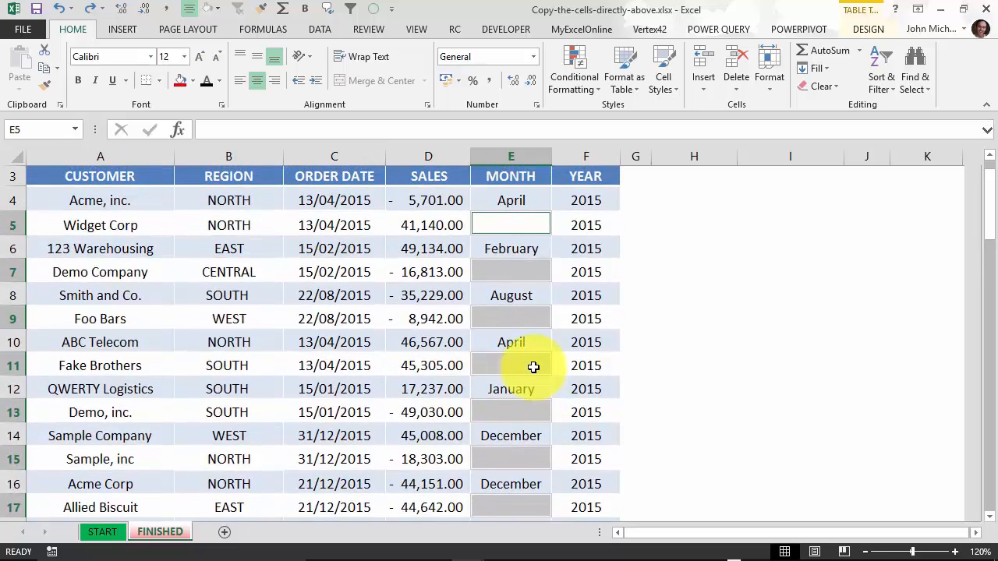
type("=")
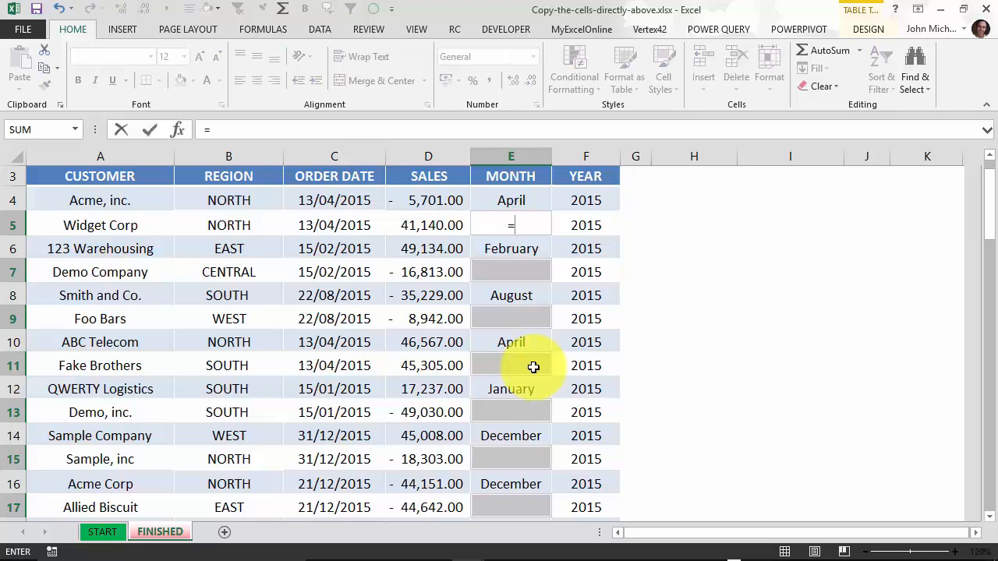
key("Up")
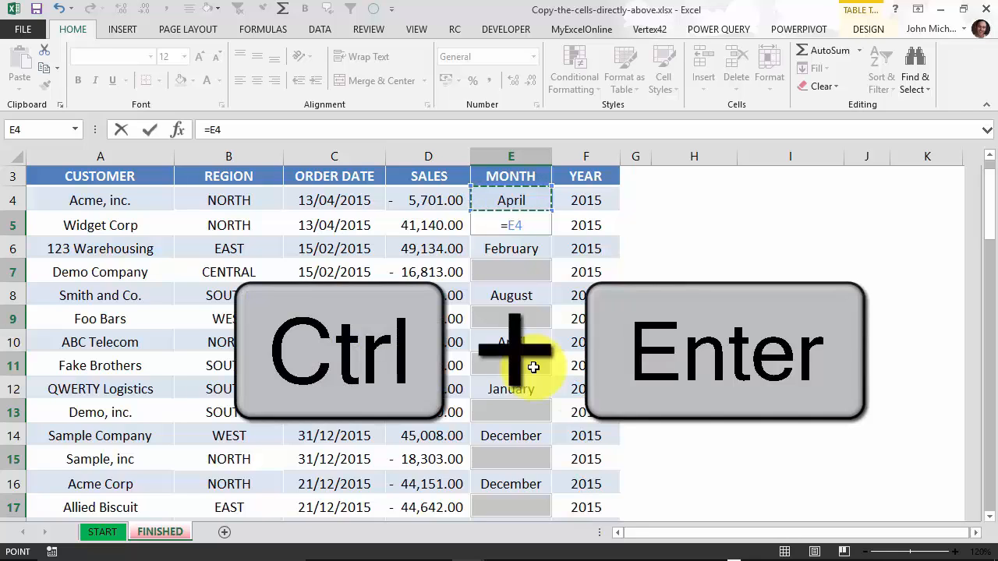
key("ctrl+Return")
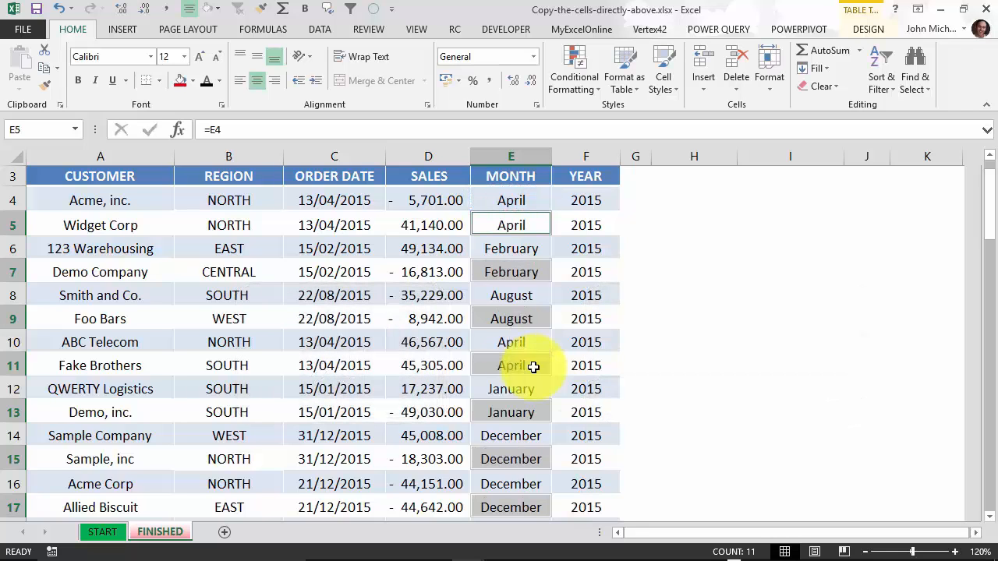
- Inspect the formulas in MONTH cells E5 and E7, then look through the filled column further down the table
left_click(539, 231)
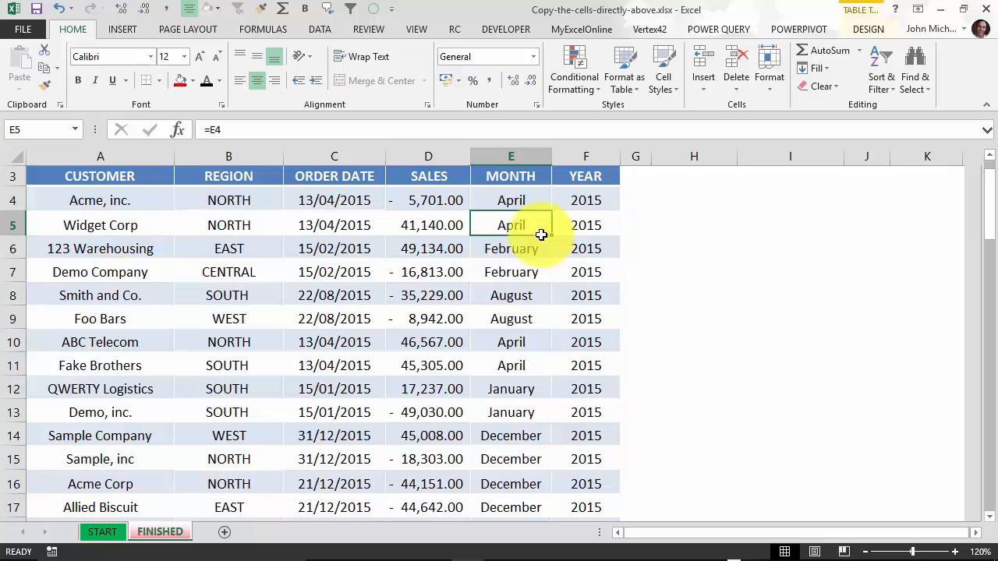
key("F2")
key("Escape")
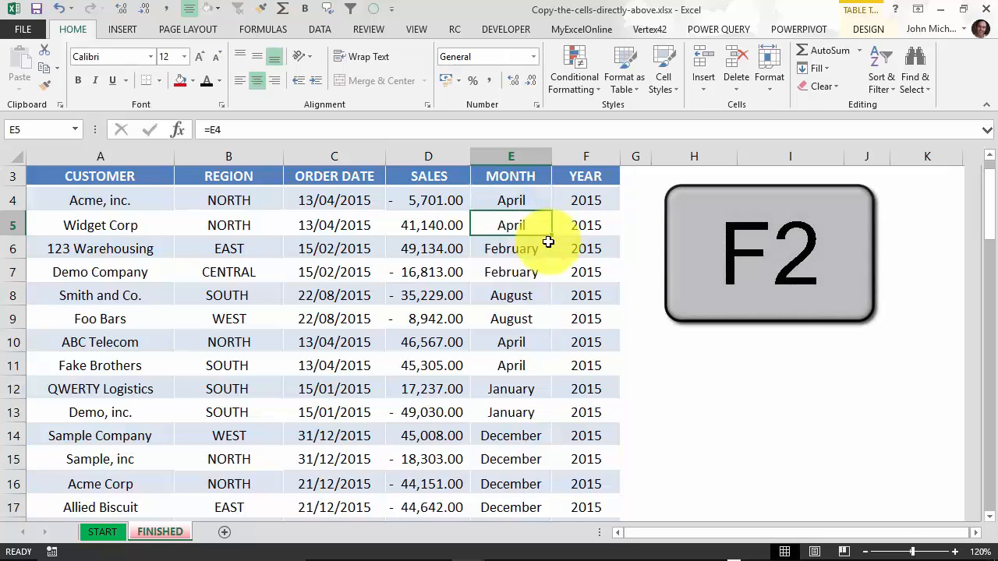
left_click(542, 251)
left_click(536, 271)
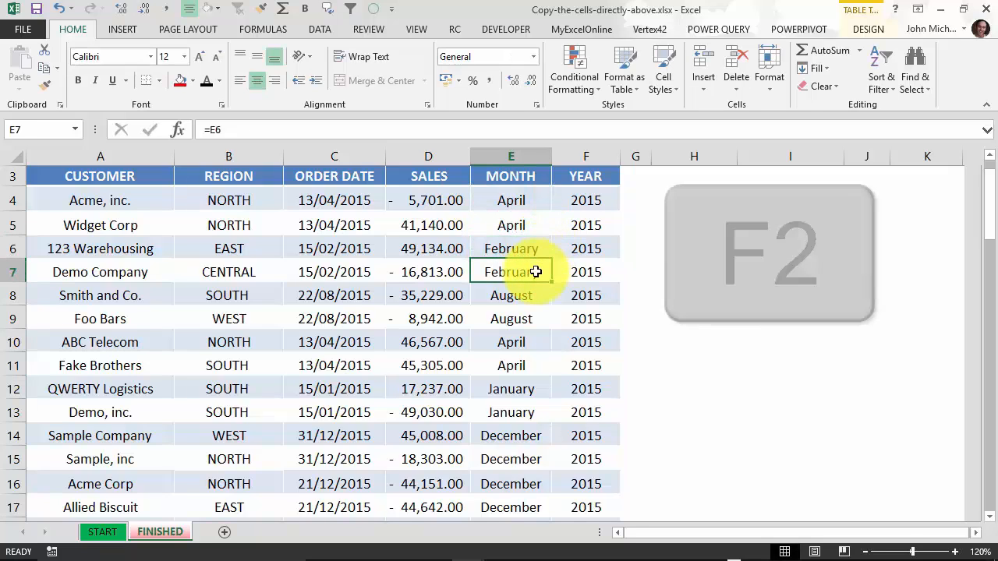
key("F2")
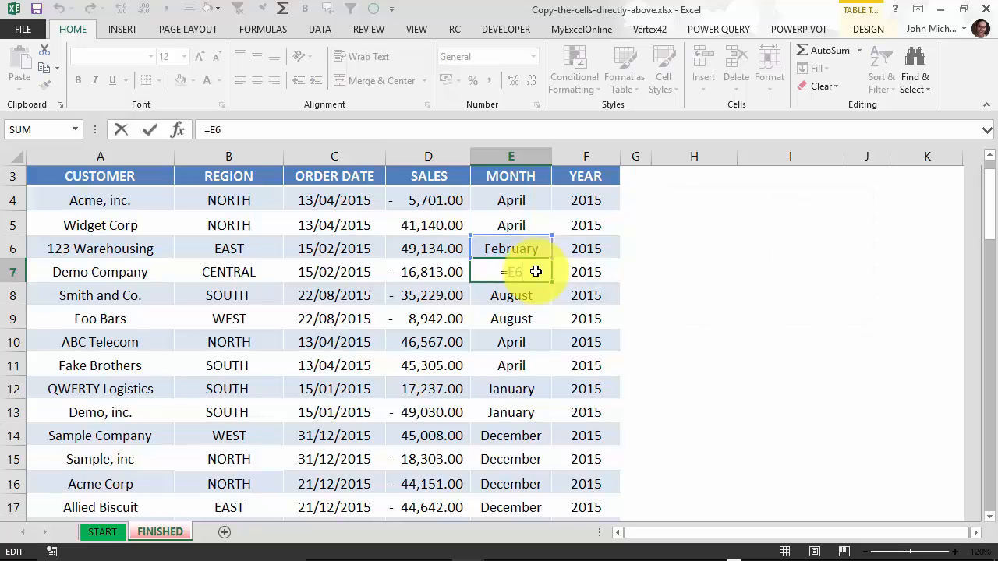
key("ctrl+Return")
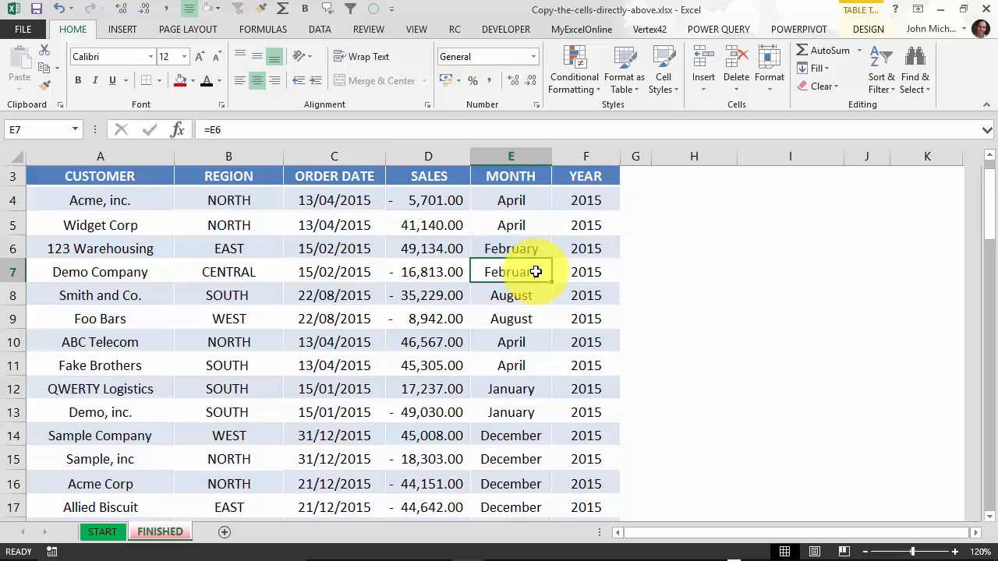
scroll(536, 271, "down", 2)
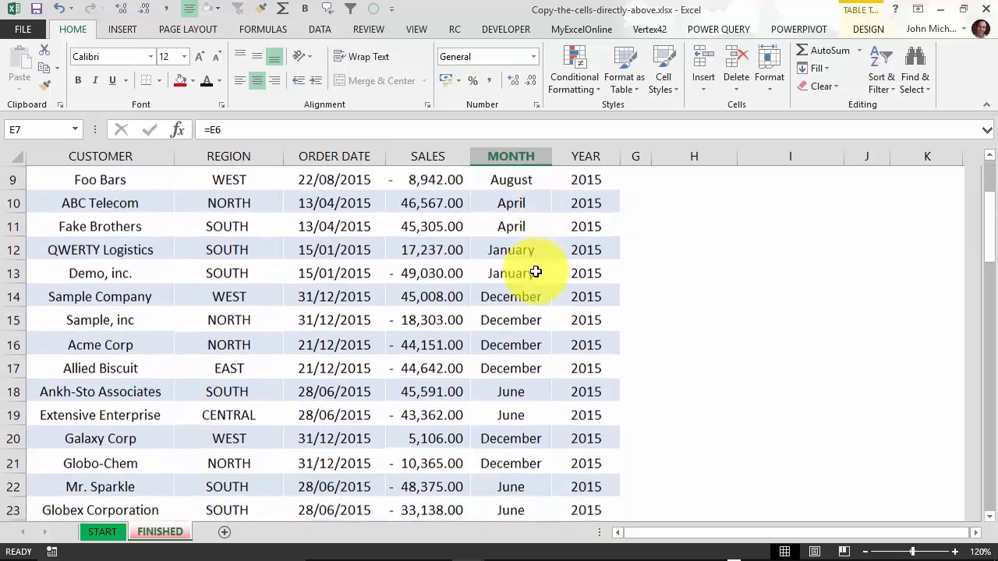
scroll(536, 272, "up", 1)
scroll(536, 272, "up", 1)
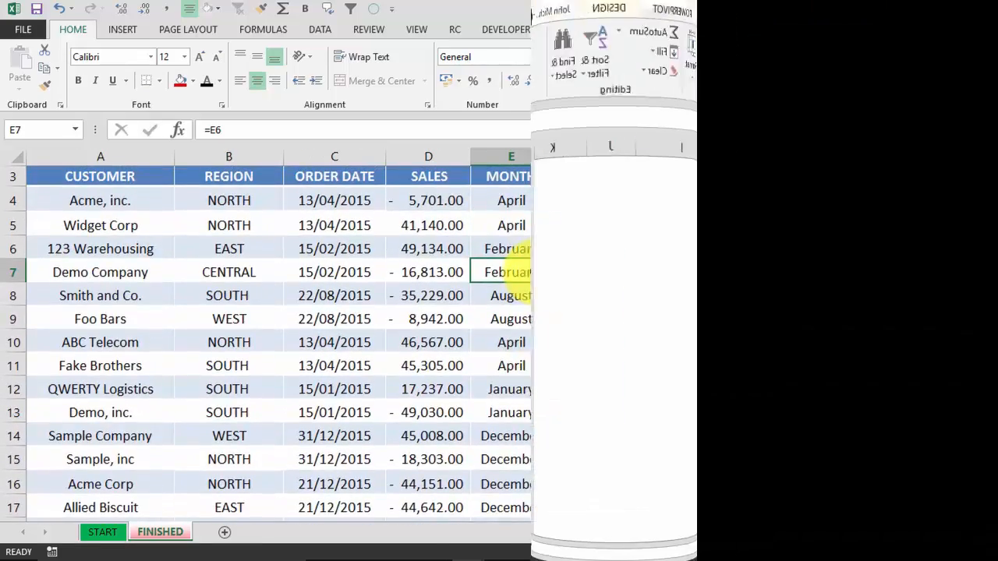